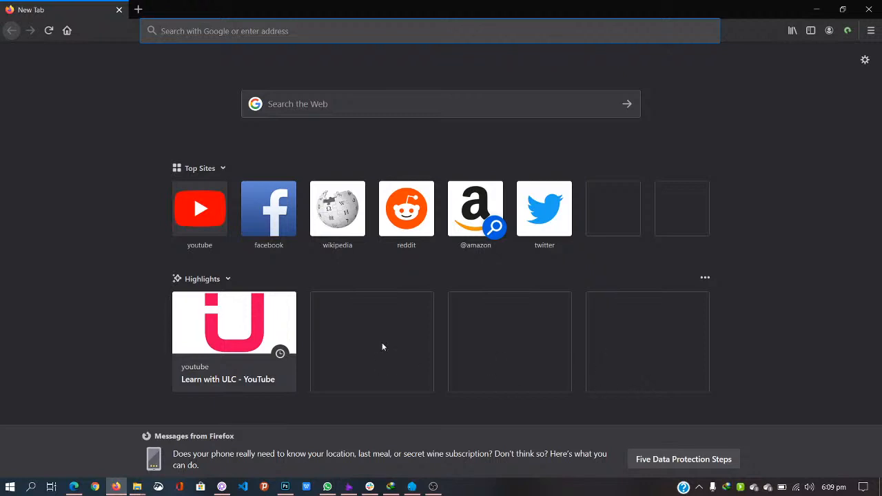
Step: Check the YouTube Studio live stream, then return to the Firefox new tab
mouse_move(73, 486)
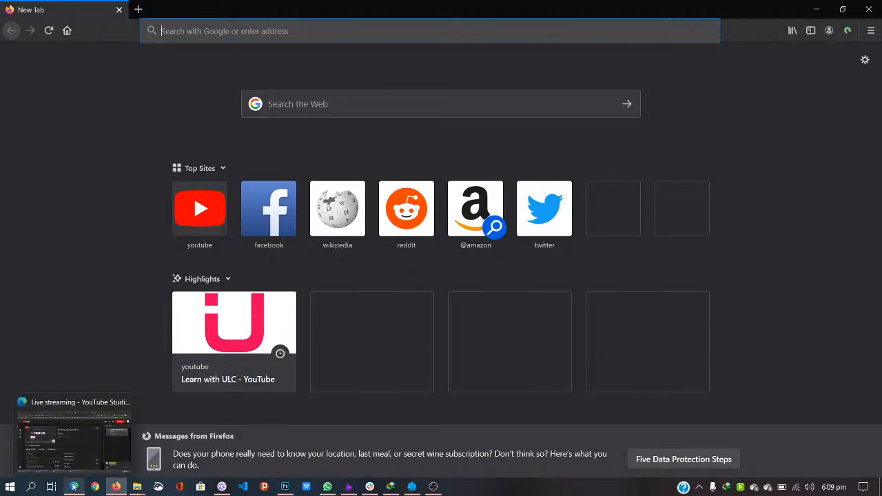
click(74, 487)
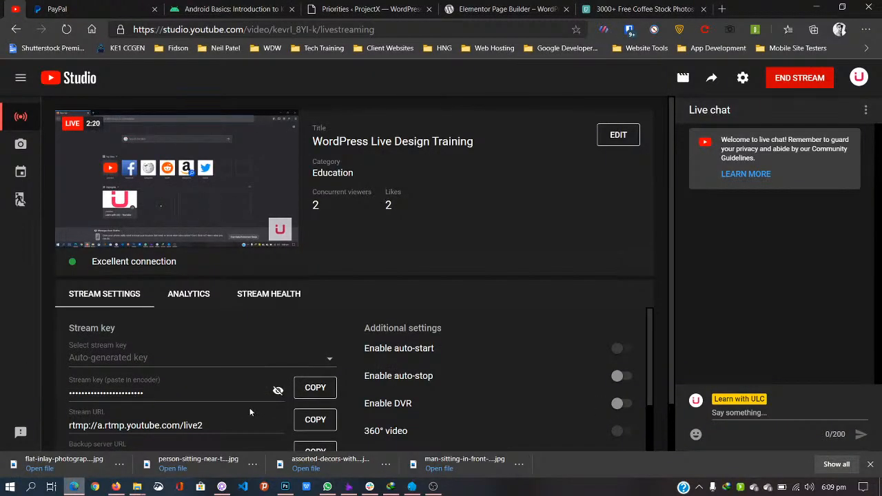
click(117, 487)
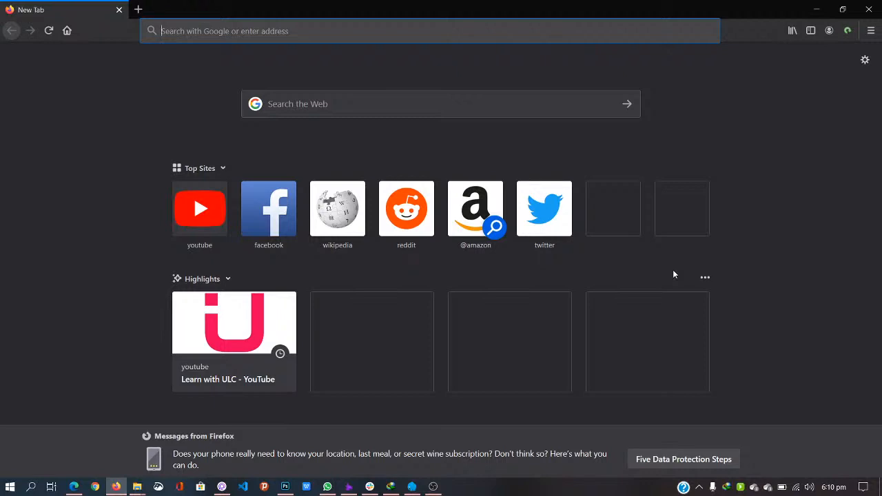
Step: Load wordpress.org in Firefox and bring up the Laragon control window
text(wordpress)
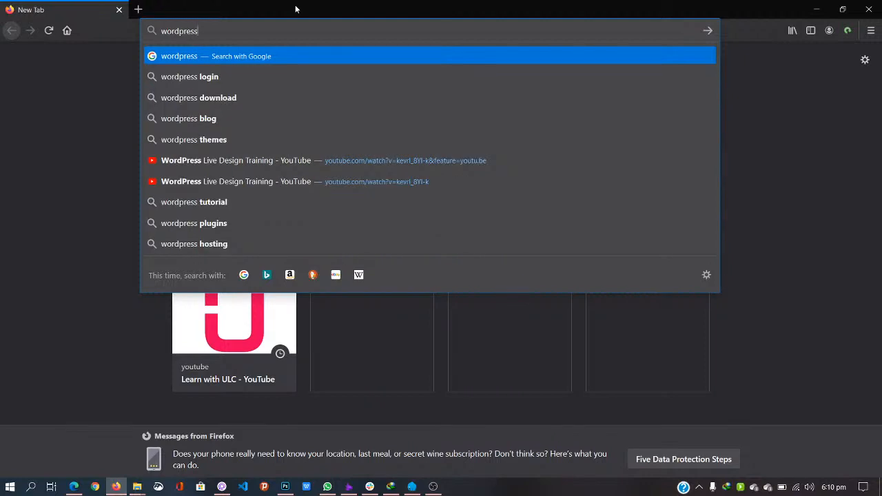
text(.org)
key(Return)
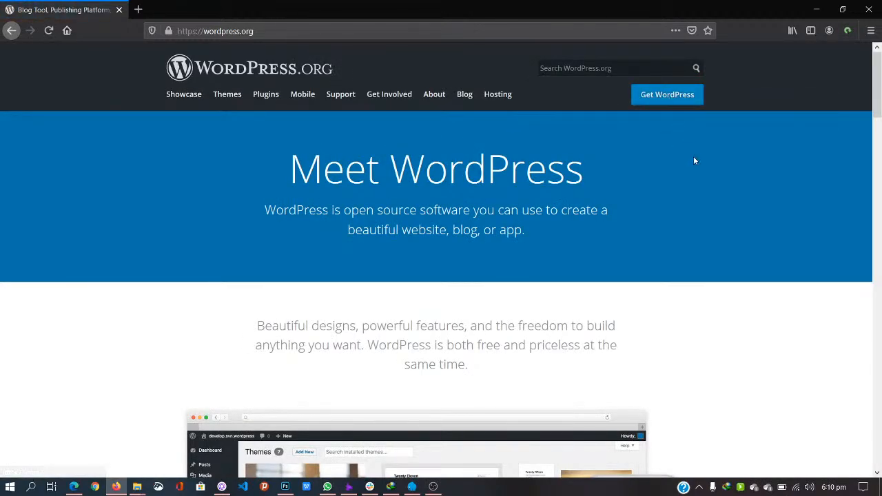
click(741, 487)
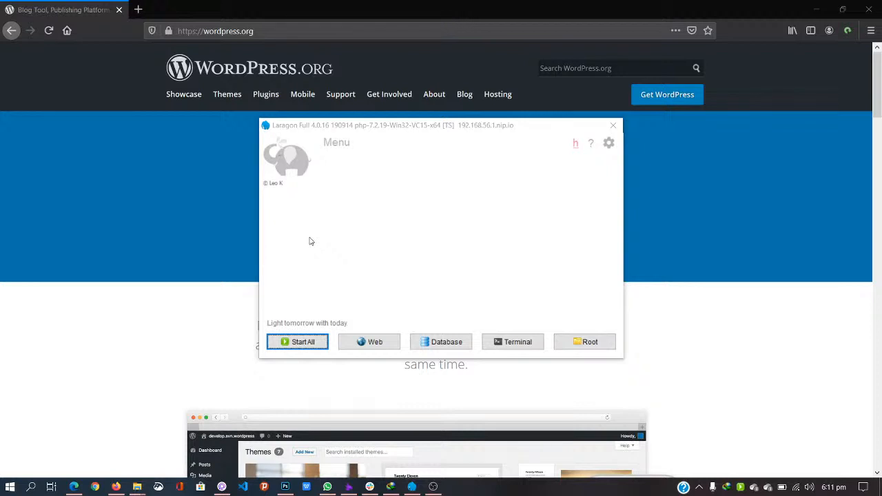
Step: Start all Laragon services (Apache, MySQL, Nginx, Redis, Memcached) and close Laragon
click(293, 346)
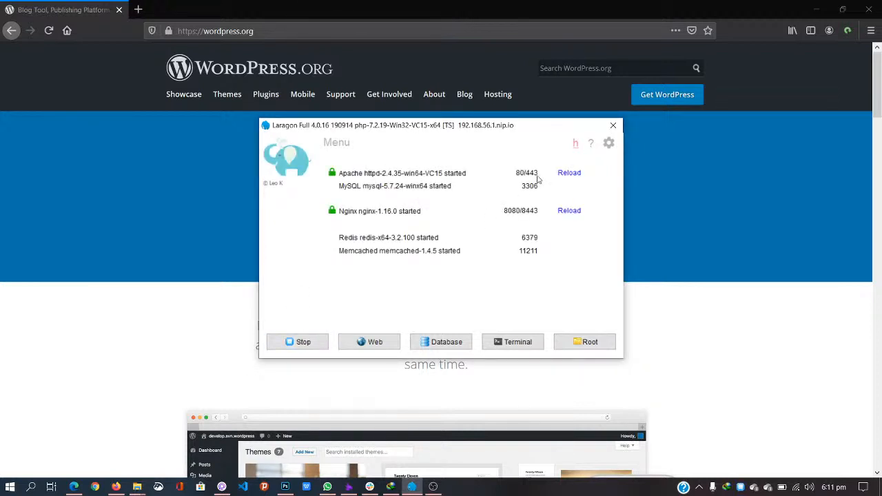
click(611, 125)
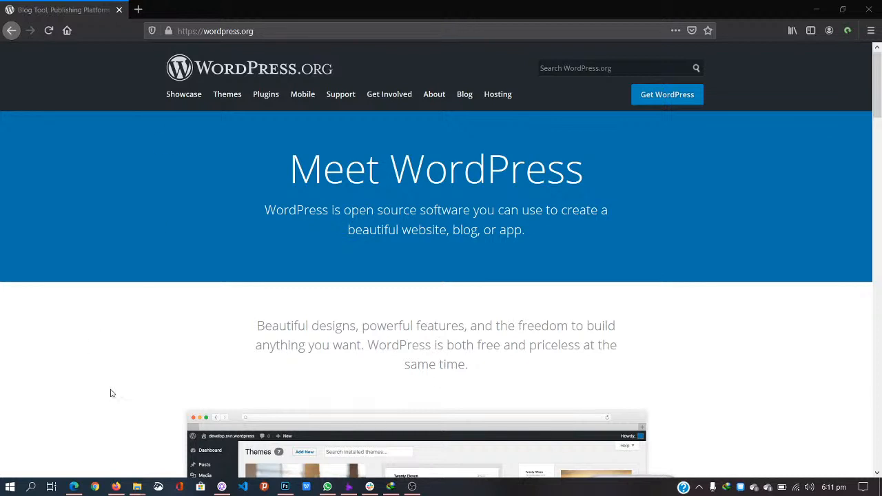
Step: Close the duplicate Live Design window and bring the Live Design folder with its four archives forward
mouse_move(137, 486)
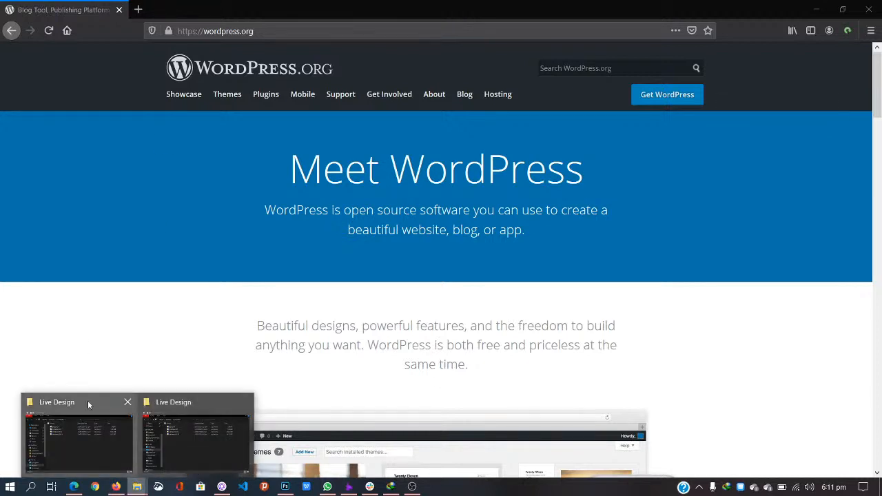
click(243, 403)
click(90, 427)
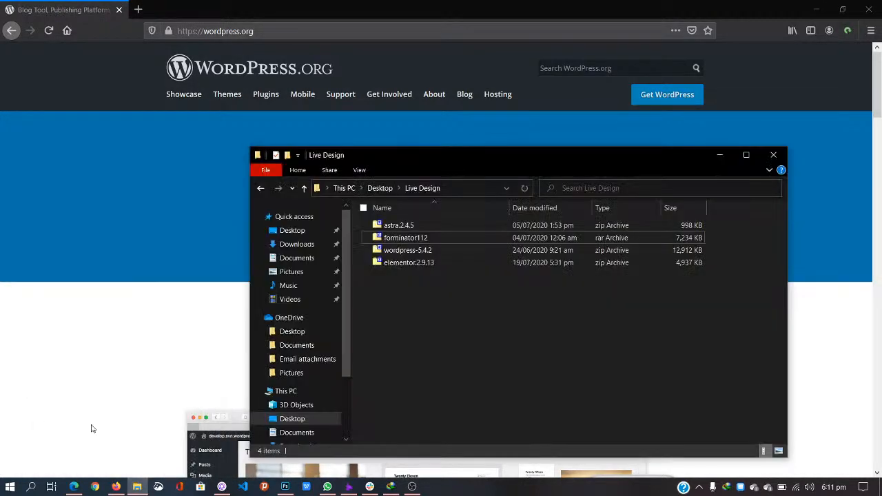
right_click(406, 252)
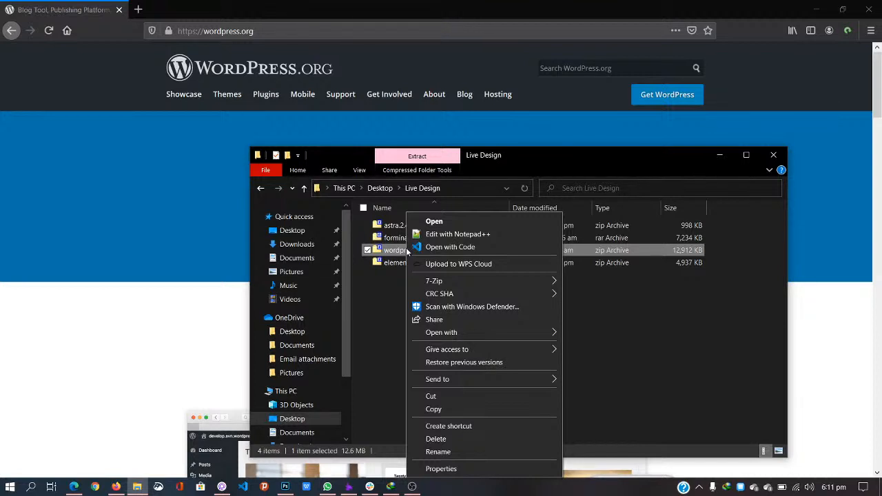
click(381, 293)
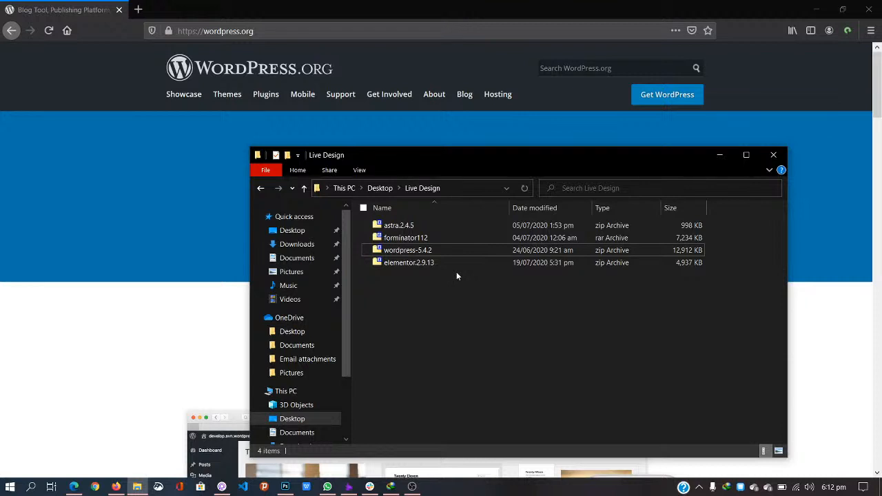
Step: Extract wordpress-5.4.2 with 7-Zip here and rename the extracted folder to thecoffeeshop
click(408, 251)
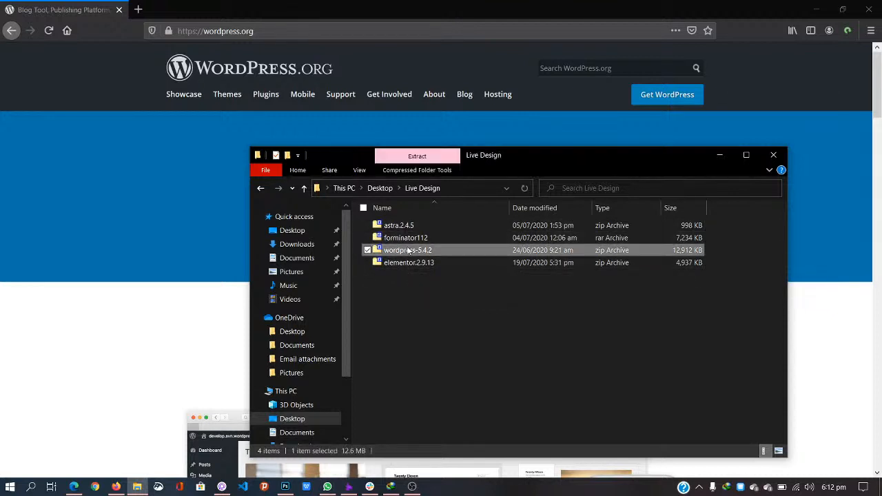
right_click(408, 251)
mouse_move(533, 279)
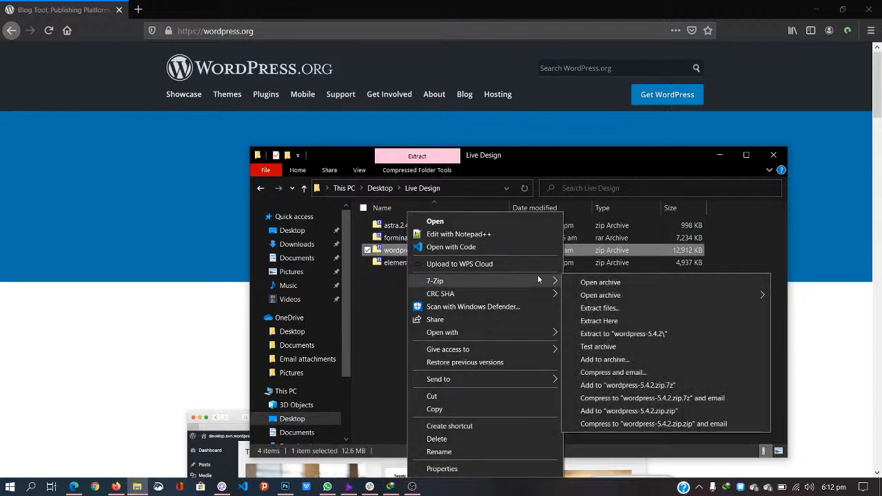
click(609, 321)
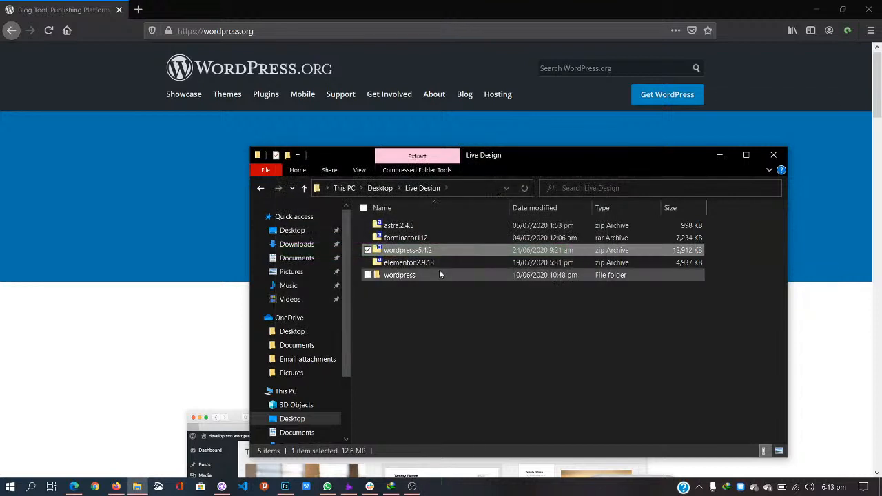
click(404, 275)
key(F2)
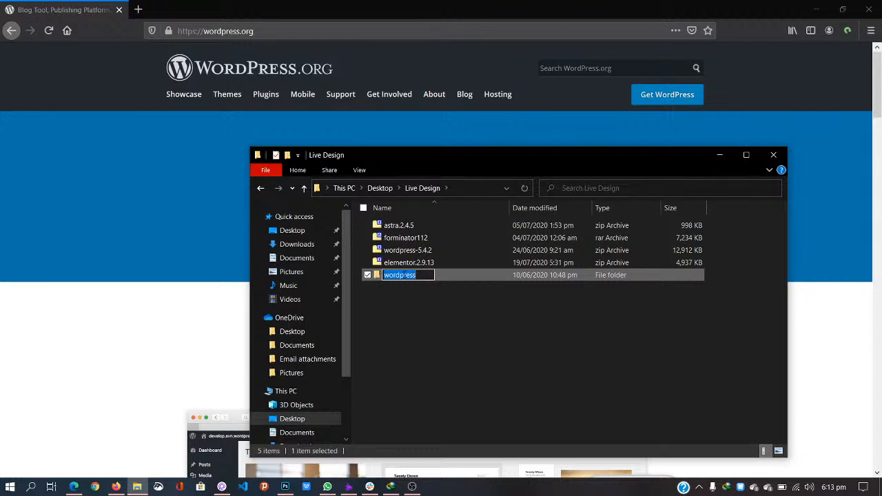
text(the)
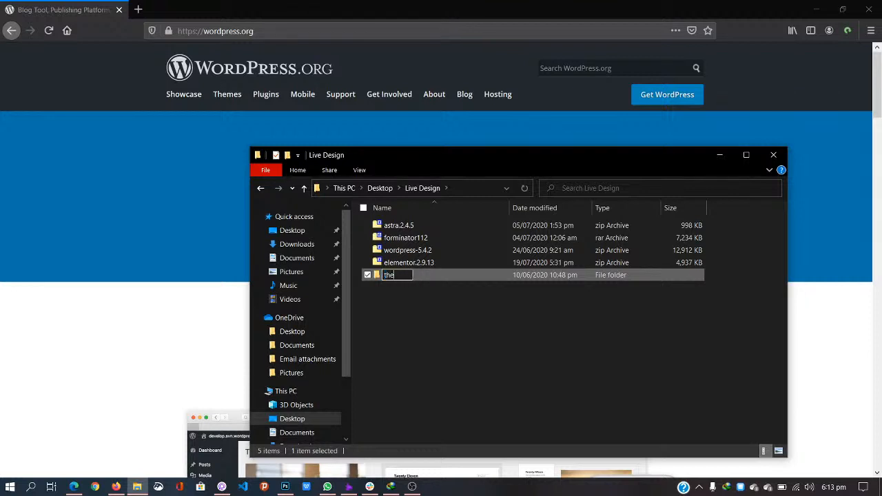
text(coffeeshop)
key(Return)
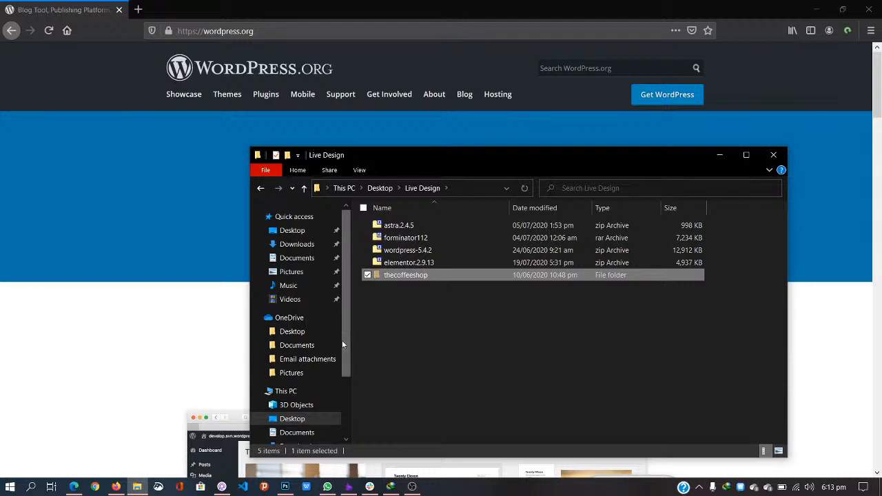
Step: Paste the thecoffeeshop folder into C:\laragon\www and minimise File Explorer
click(301, 394)
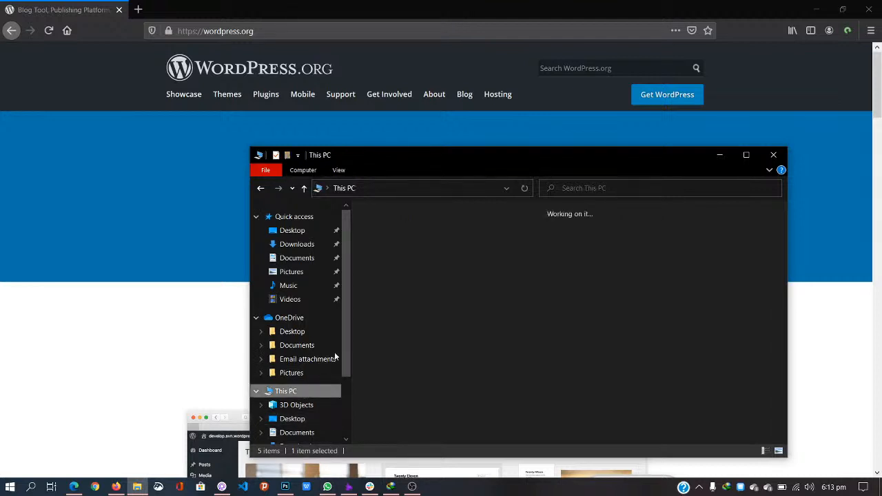
double_click(431, 376)
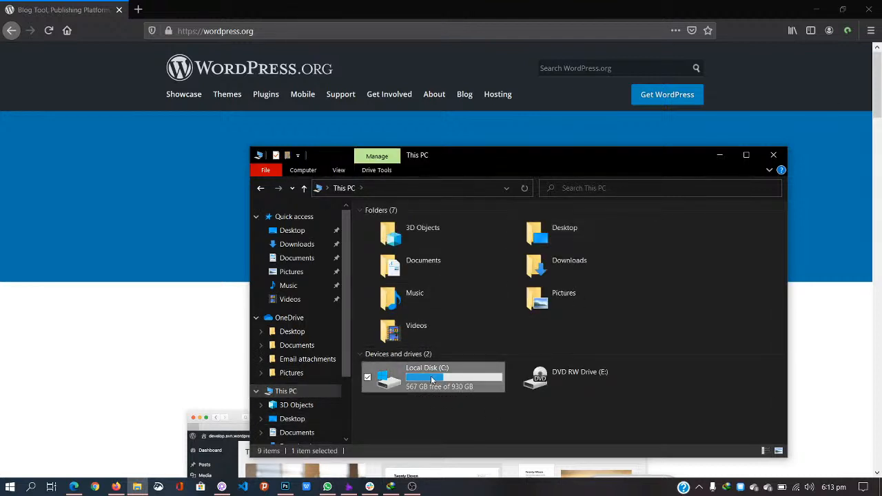
double_click(415, 285)
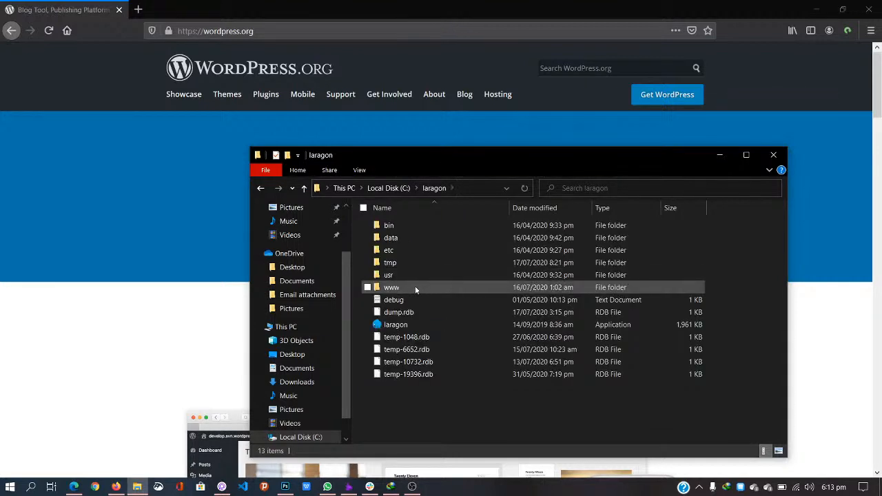
double_click(415, 287)
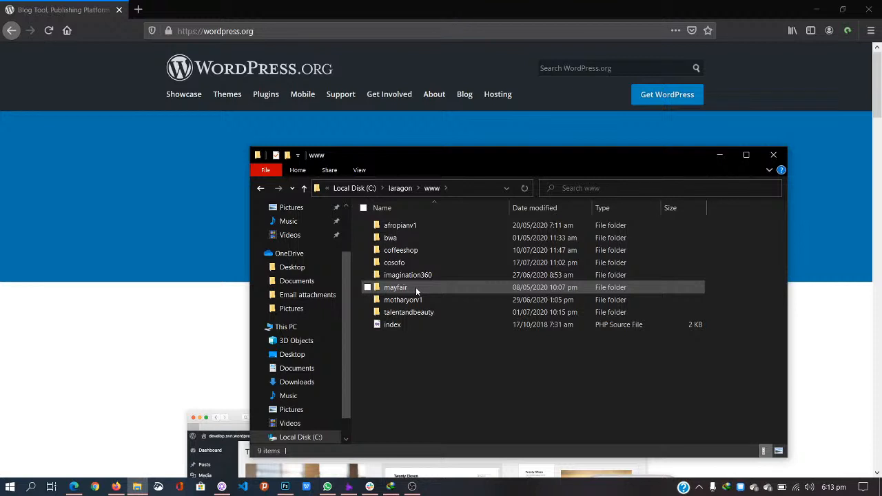
key(ctrl+v)
click(721, 155)
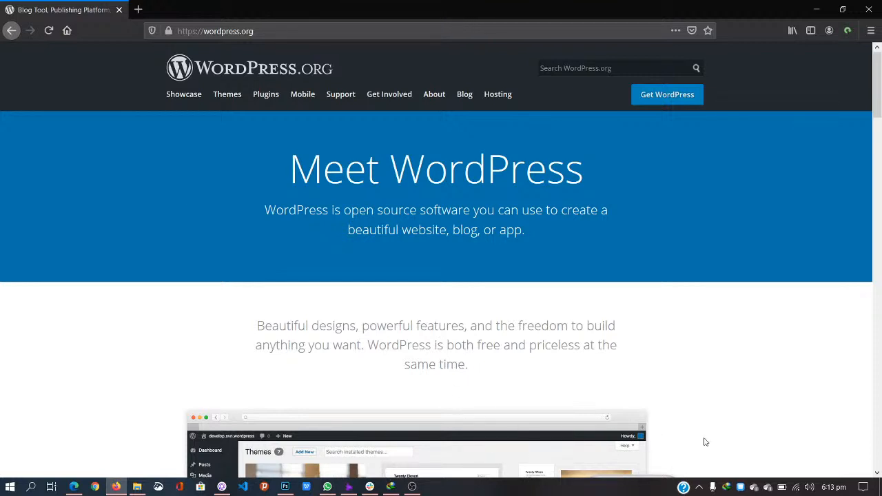
Step: Reload the Apache and Nginx servers in Laragon, then close and reopen its window
click(741, 487)
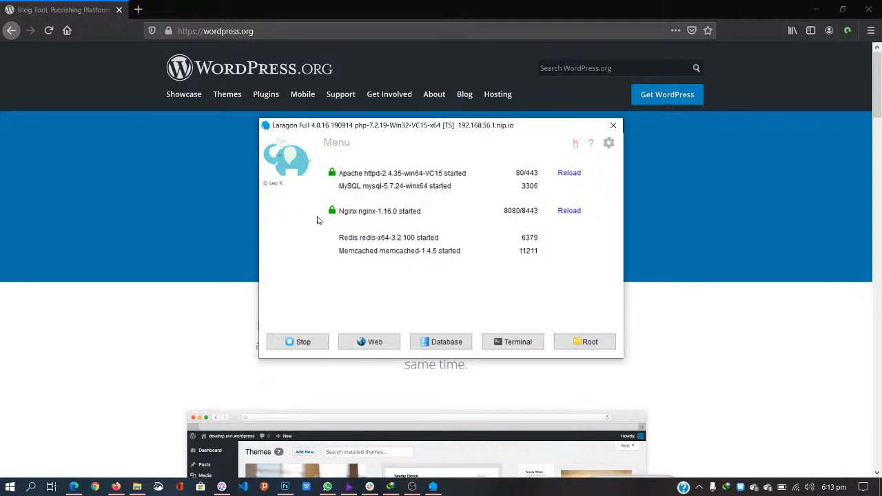
click(569, 174)
click(566, 213)
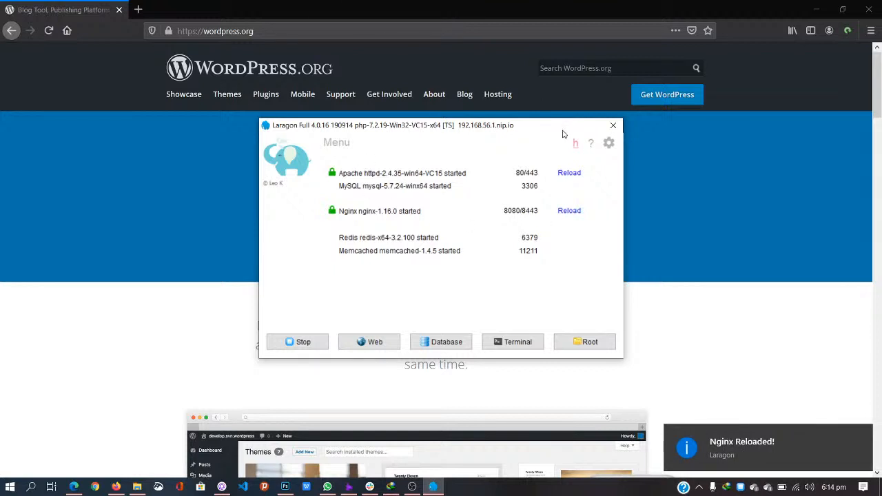
click(613, 126)
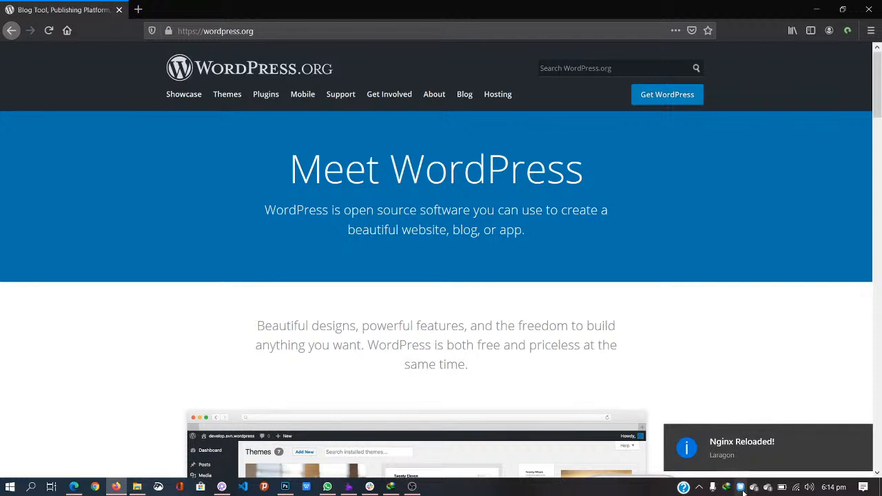
click(765, 487)
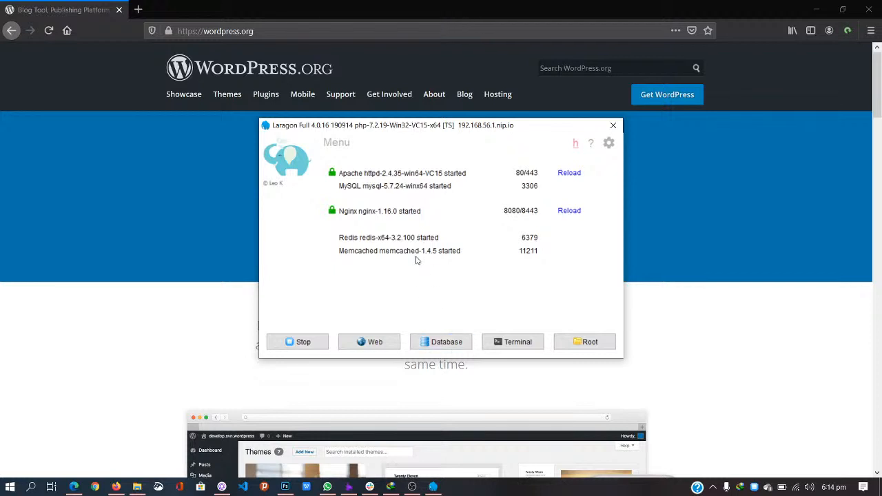
Step: Load localhost/phpmyadmin in Firefox and accept the certificate risk warning
click(332, 27)
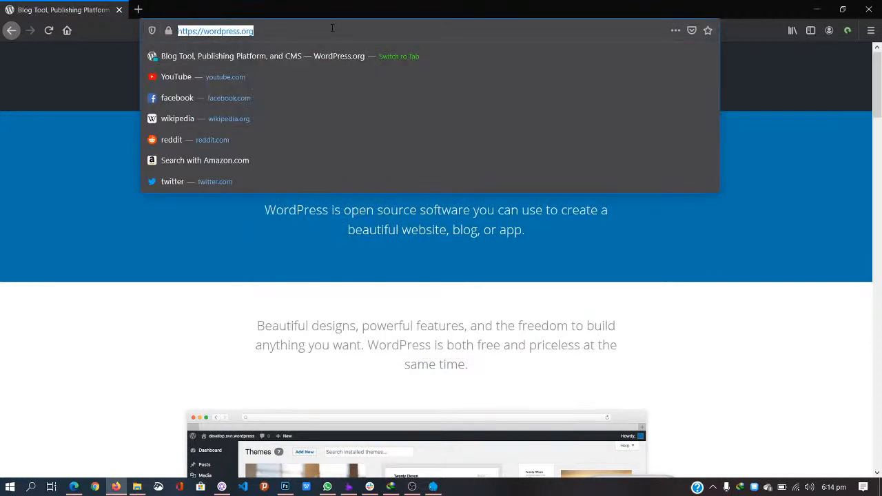
text(localhsot)
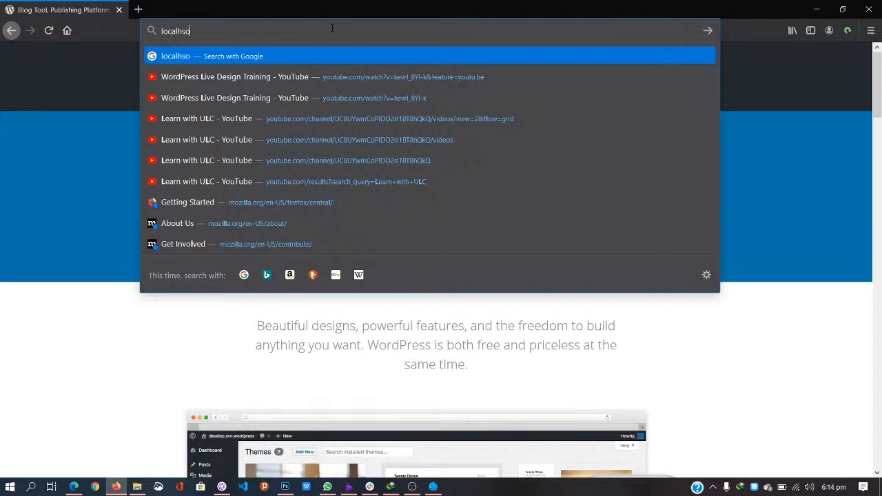
key(BackSpace)
key(BackSpace)
key(BackSpace)
text(ost/phpmyadmin)
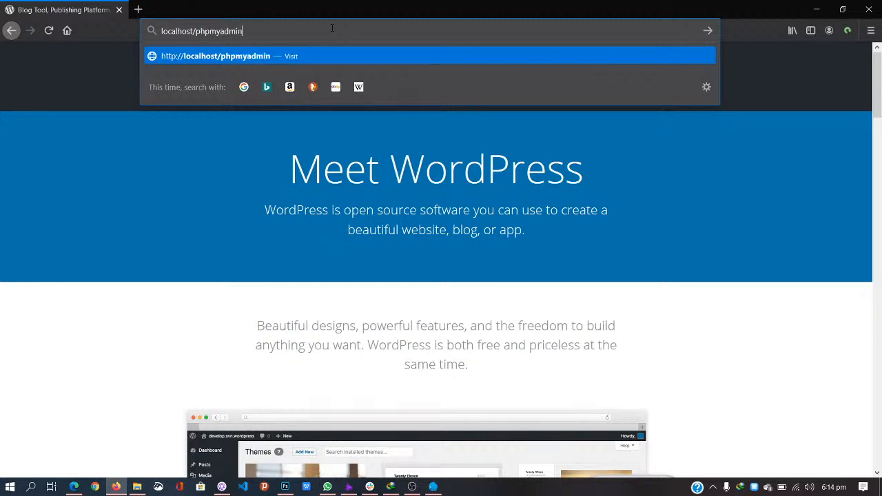
key(Return)
click(606, 333)
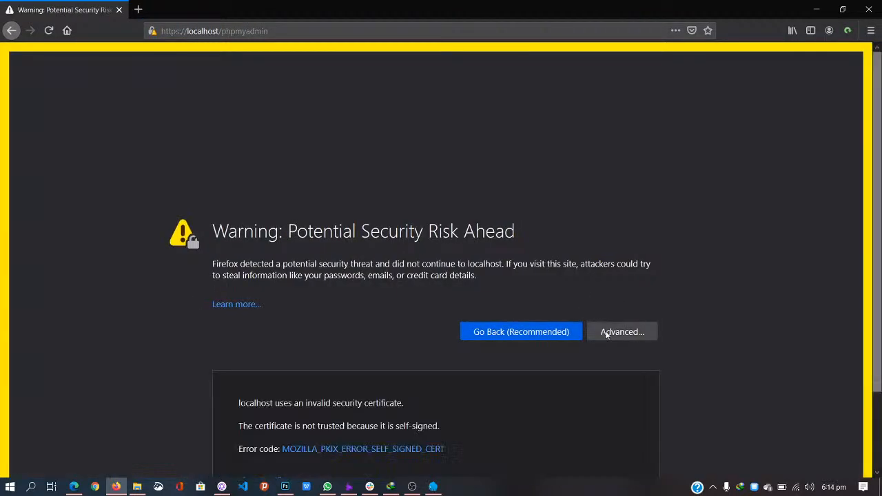
click(615, 430)
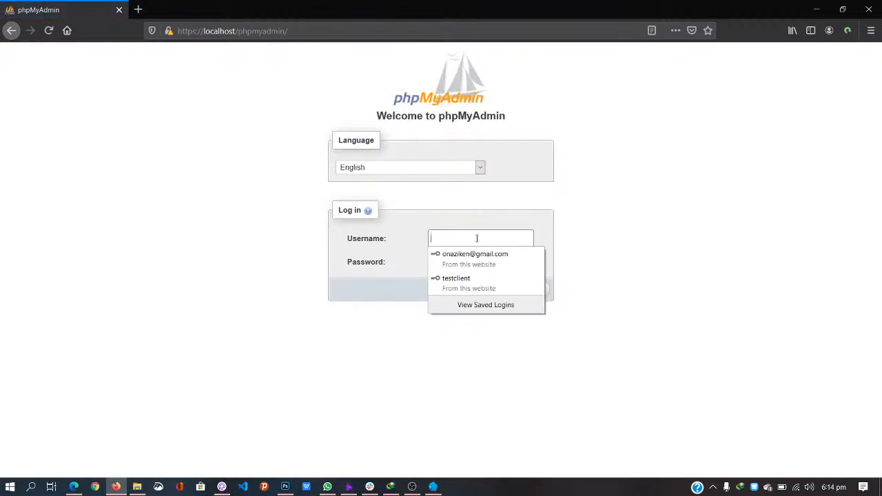
Step: Log in to phpMyAdmin with username root
click(474, 236)
text(root)
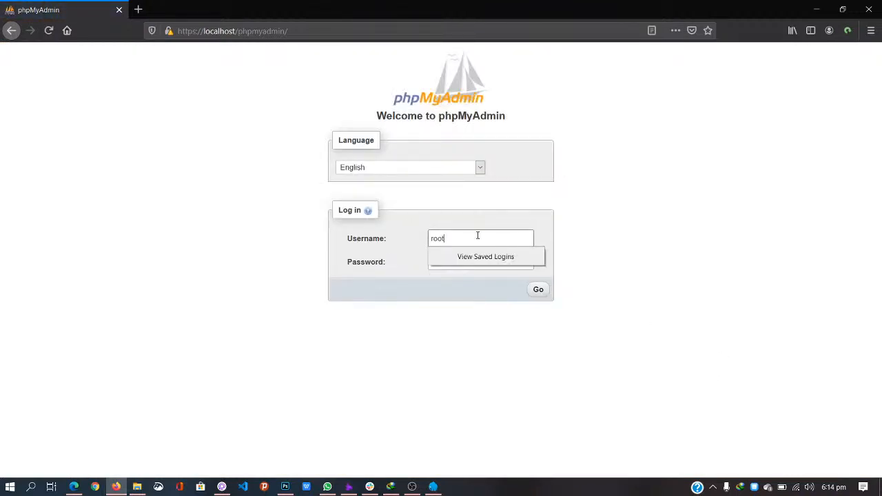
click(608, 239)
click(539, 290)
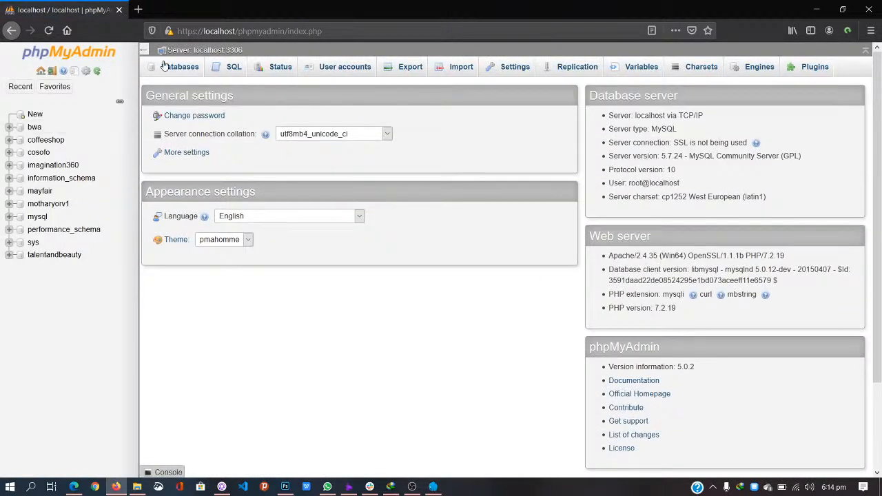
Step: Create an empty database named thecoffeeshop on the Databases page, then open a new Firefox tab
click(183, 71)
click(197, 152)
text(the)
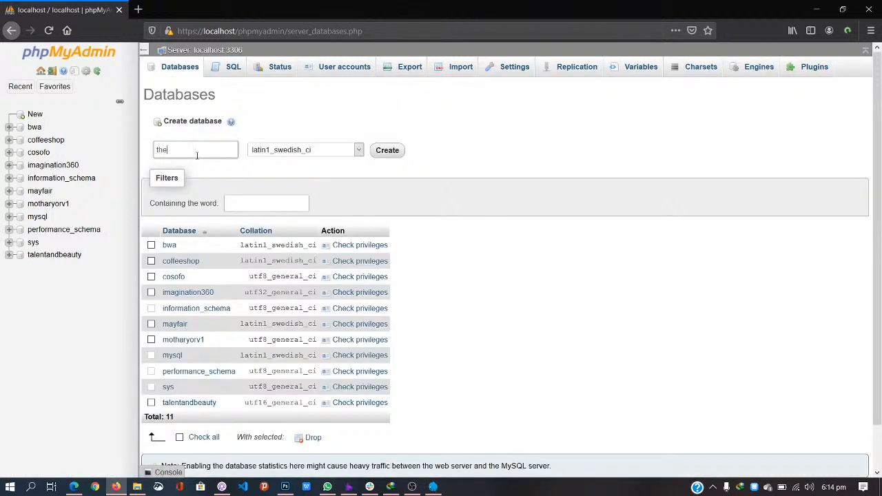
text(coffeeshop)
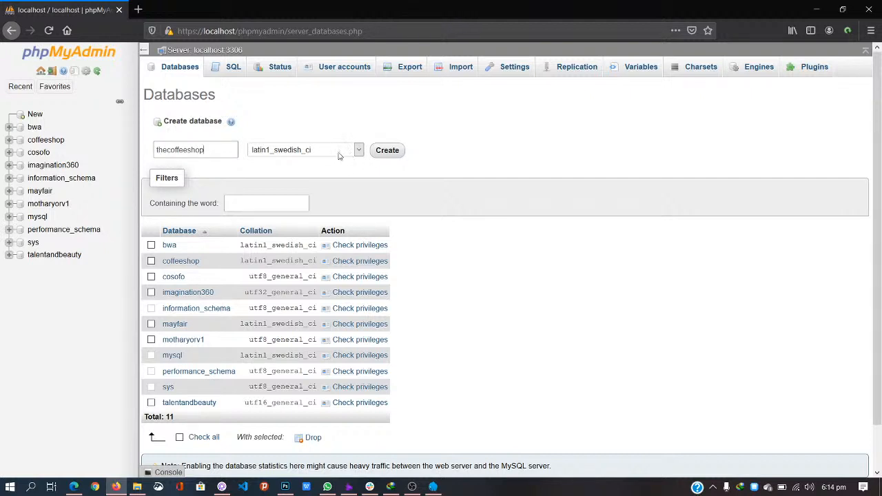
click(388, 151)
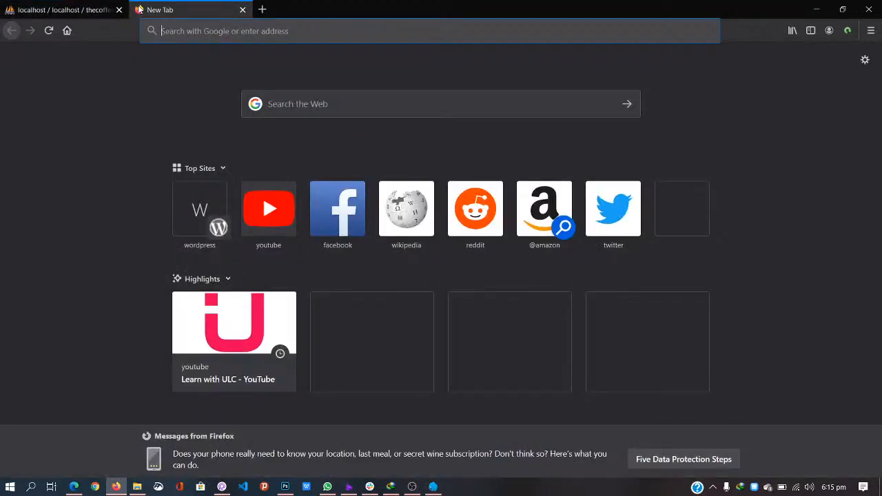
click(138, 10)
Step: Load localhost/coffeeshop in the new tab, briefly checking YouTube Studio before returning
text(localhsot)
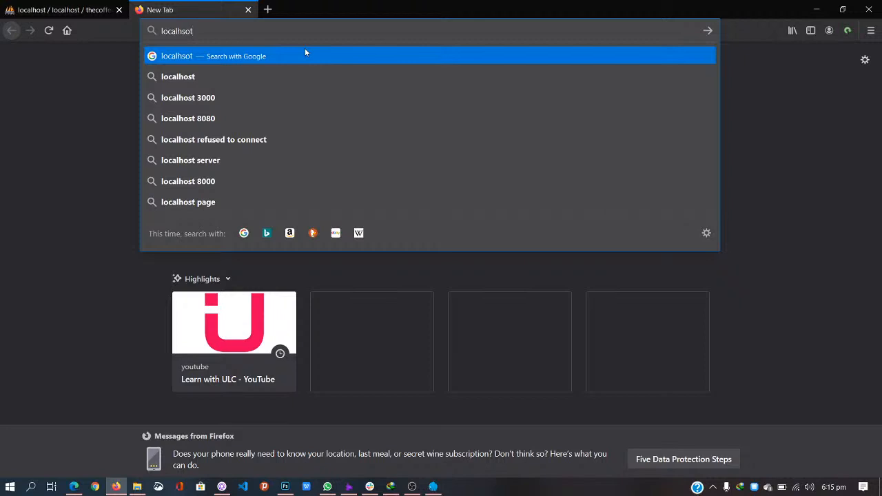
text(/coffeeshop)
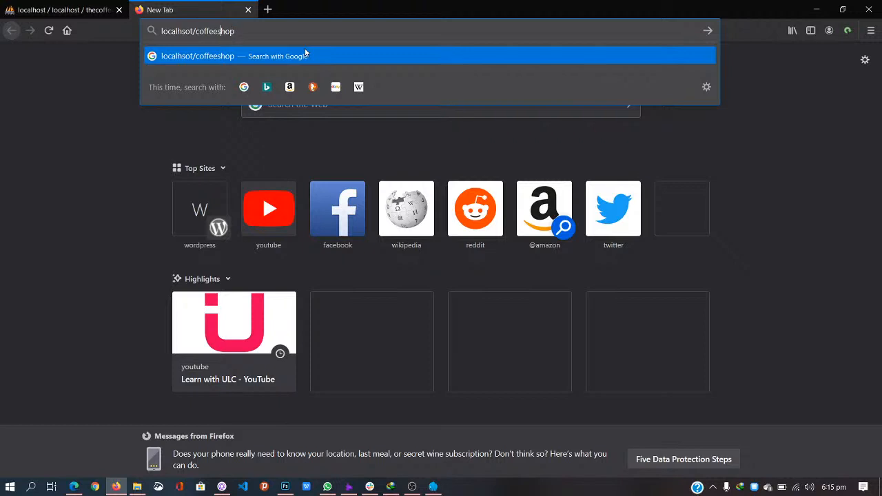
key(BackSpace)
key(BackSpace)
key(BackSpace)
text(ost)
key(Return)
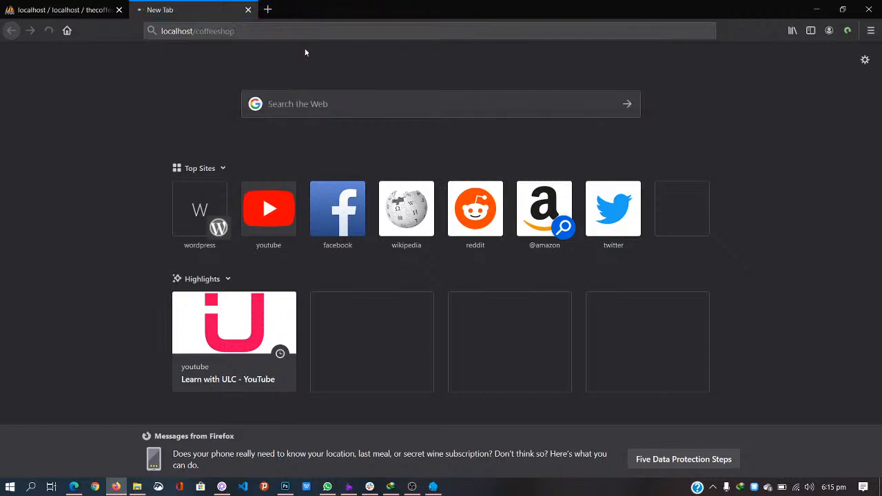
click(74, 487)
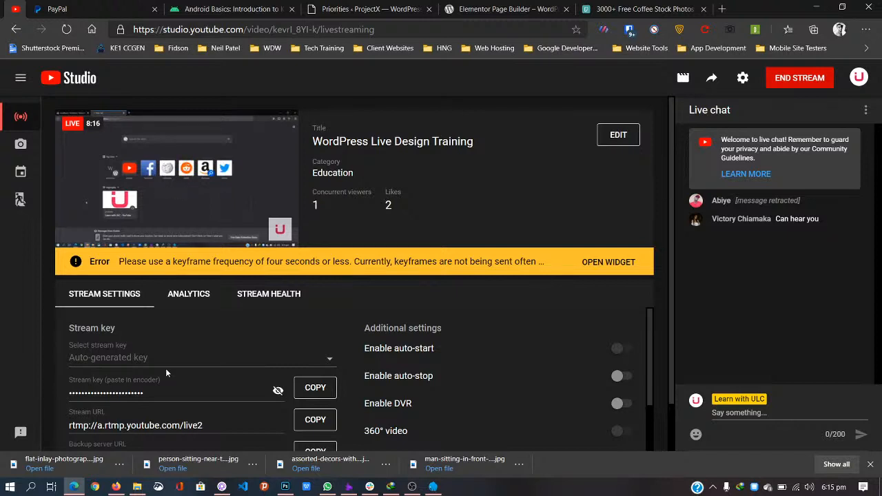
click(111, 493)
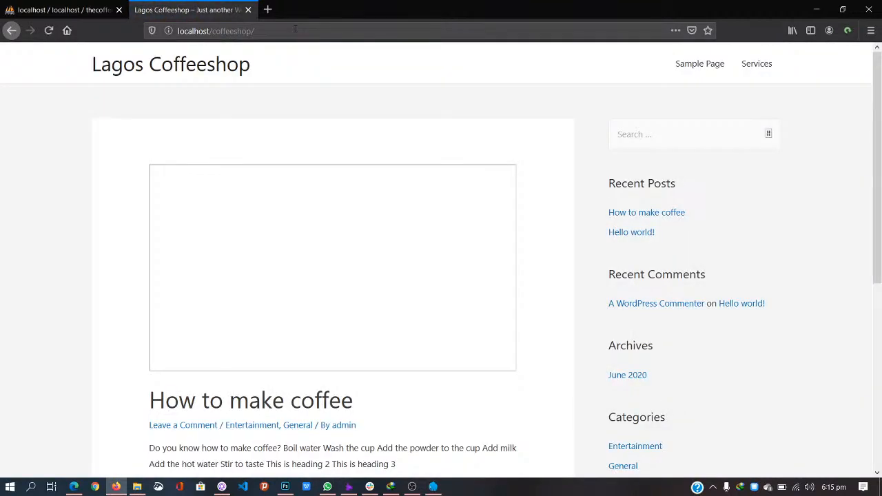
Step: Correct the address to localhost/thecoffeeshop and load it
click(301, 31)
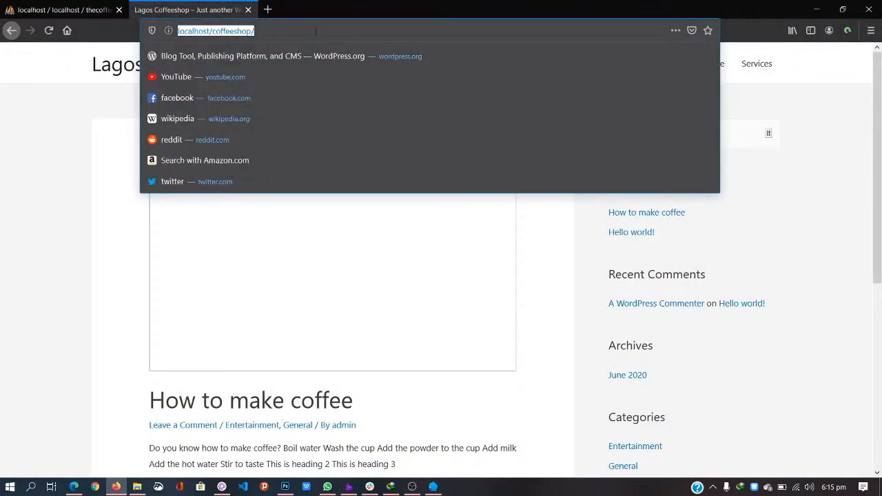
click(211, 28)
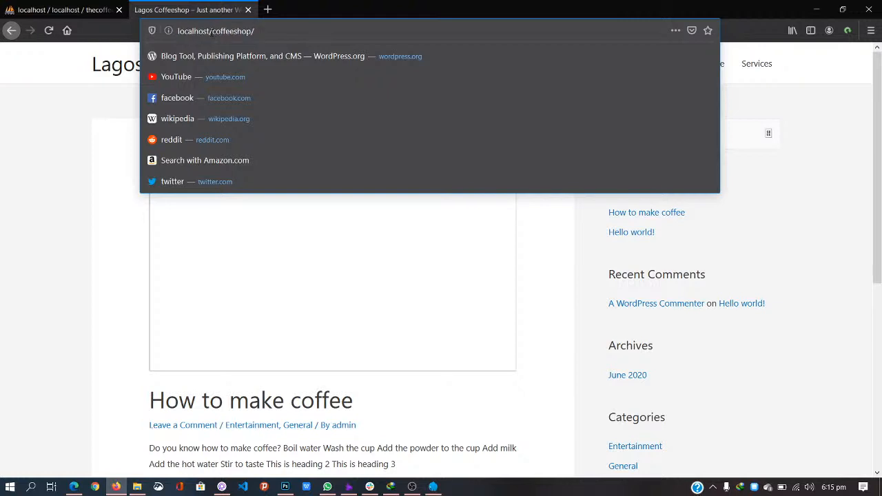
text(the)
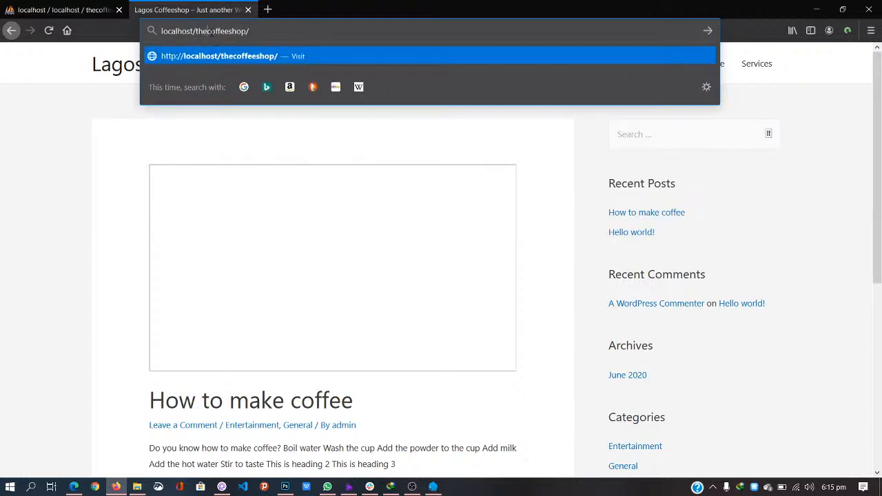
click(277, 29)
key(BackSpace)
key(Return)
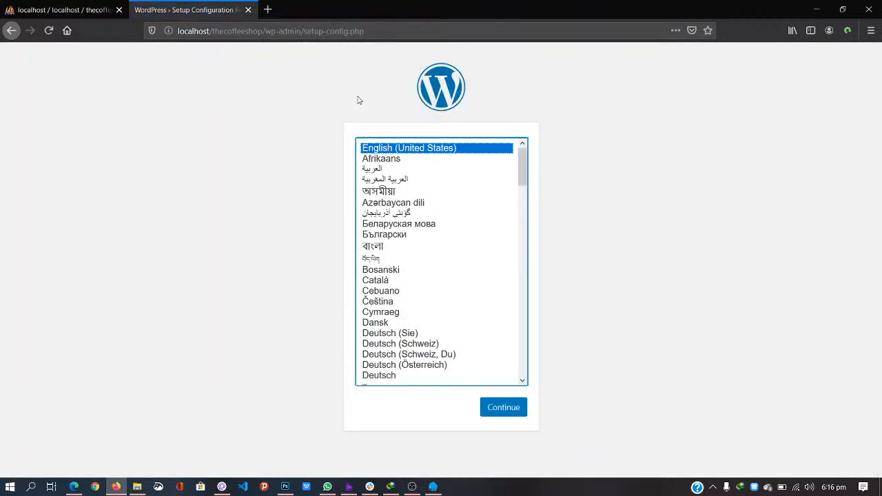
Step: Choose English (UK) from the installer's language list and continue
drag(522, 172, 522, 210)
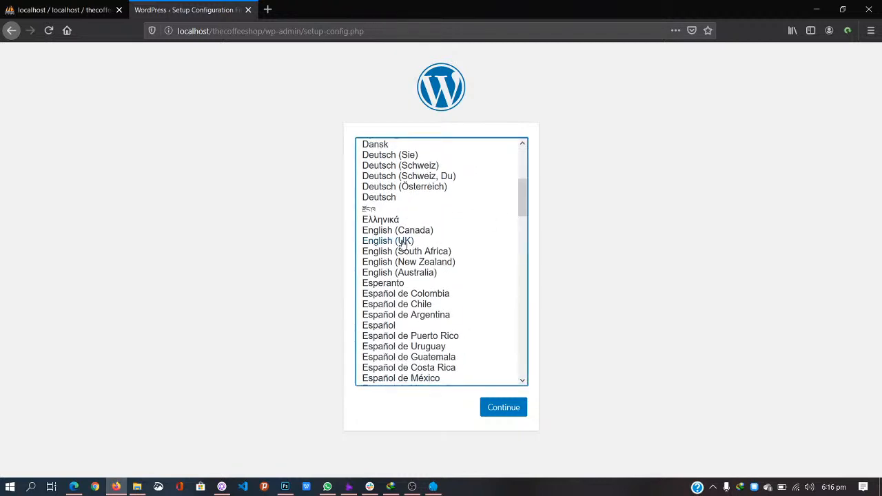
mouse_move(524, 205)
mouse_down()
mouse_move(524, 168)
mouse_move(524, 214)
mouse_up()
click(411, 196)
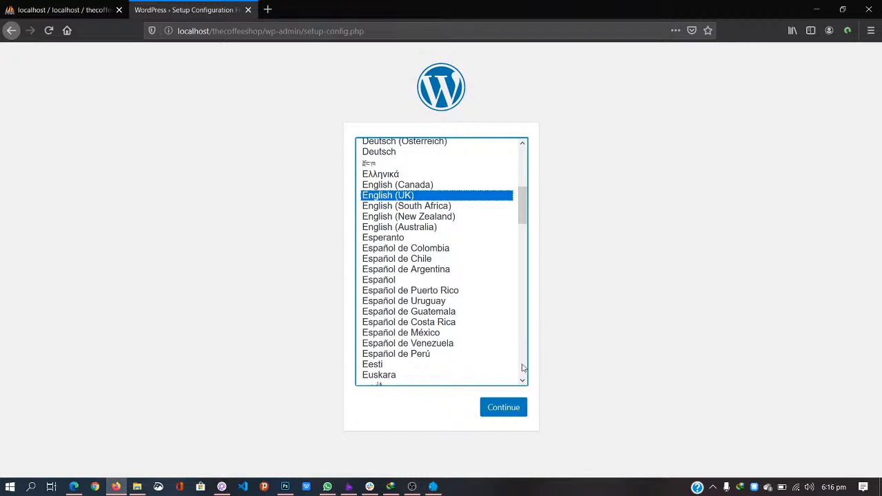
click(514, 408)
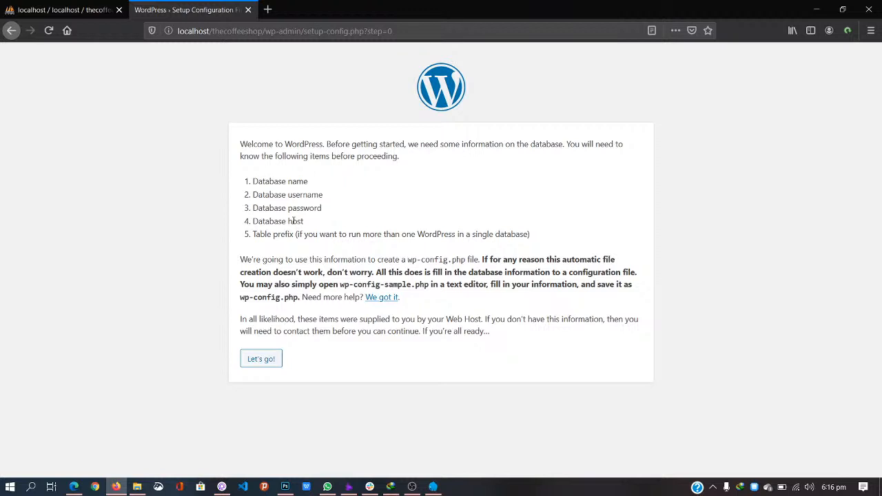
Step: Enter database name thecoffeeshop, username root and a blank password, then submit
click(266, 361)
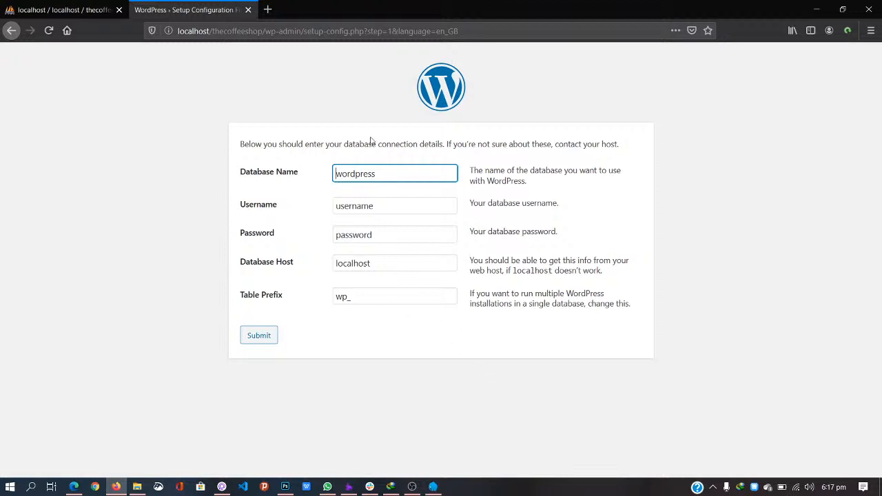
drag(388, 173, 311, 170)
text(thecoffeeshop)
drag(378, 200, 279, 194)
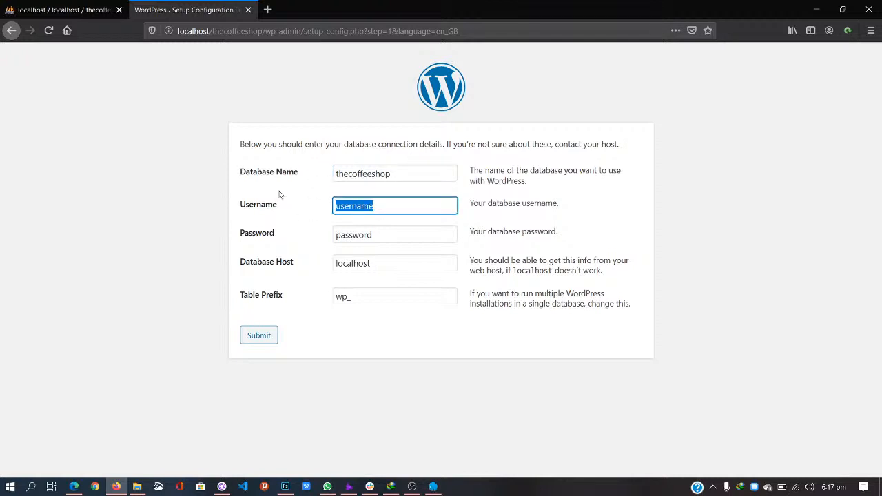
text(root)
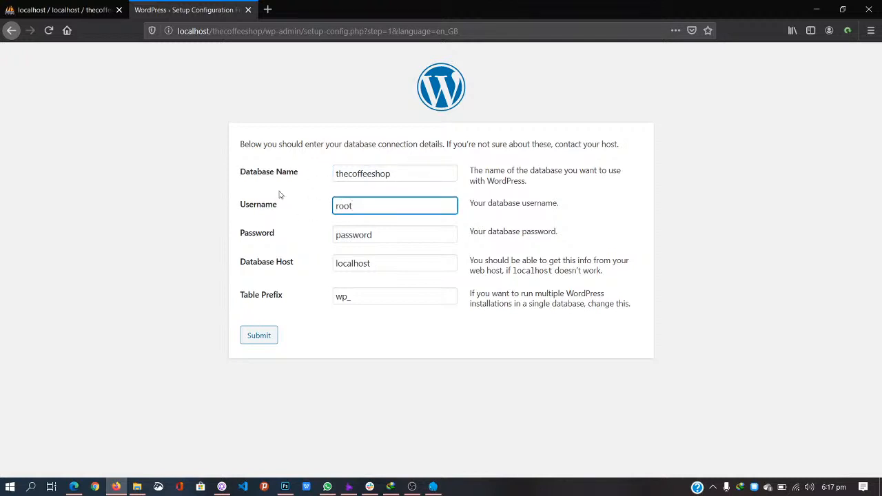
drag(388, 232, 299, 226)
key(BackSpace)
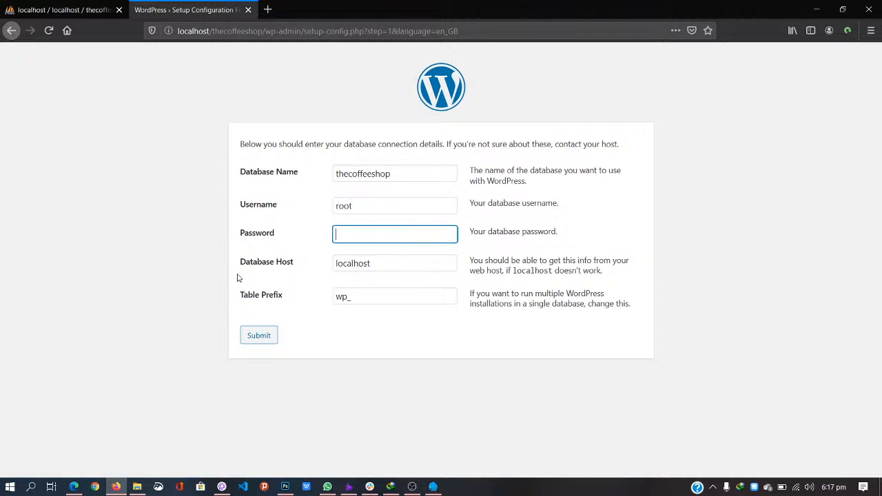
click(278, 217)
click(264, 339)
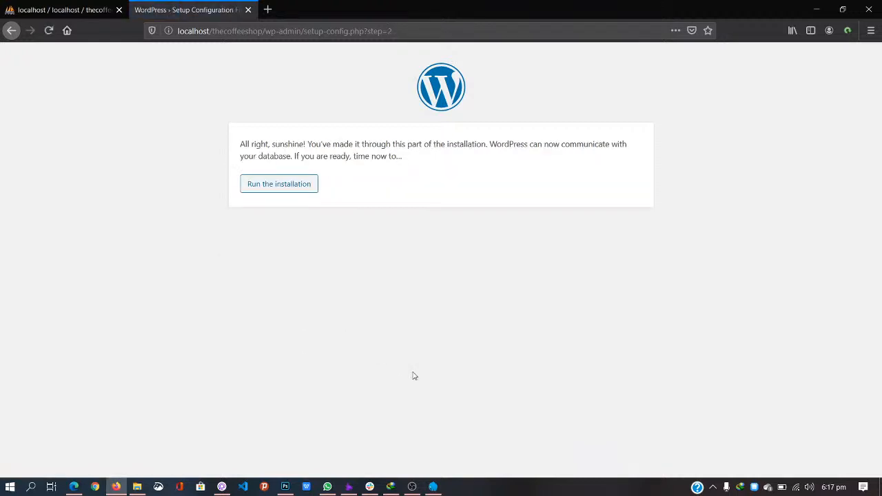
Step: Enter site title 'The CoffeeShop', username admin, and a weak password, confirming its use
click(300, 185)
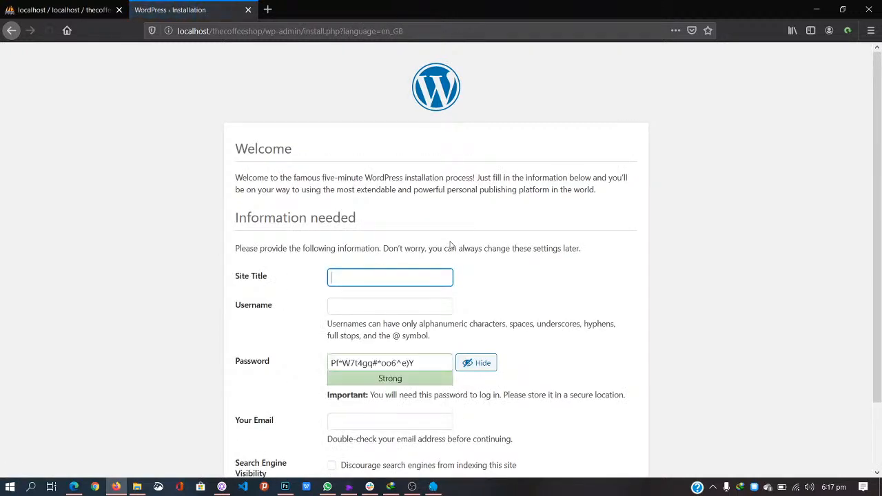
scroll(450, 245, down, 2)
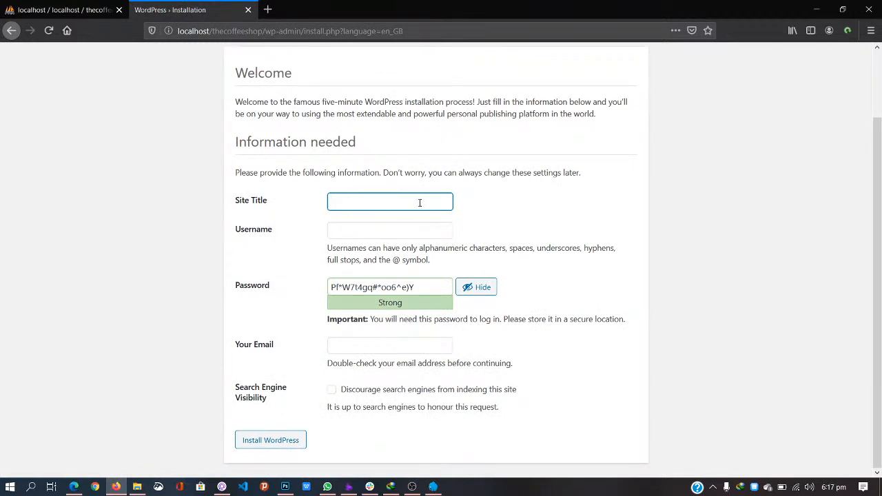
text(The CoffeeShop)
click(517, 222)
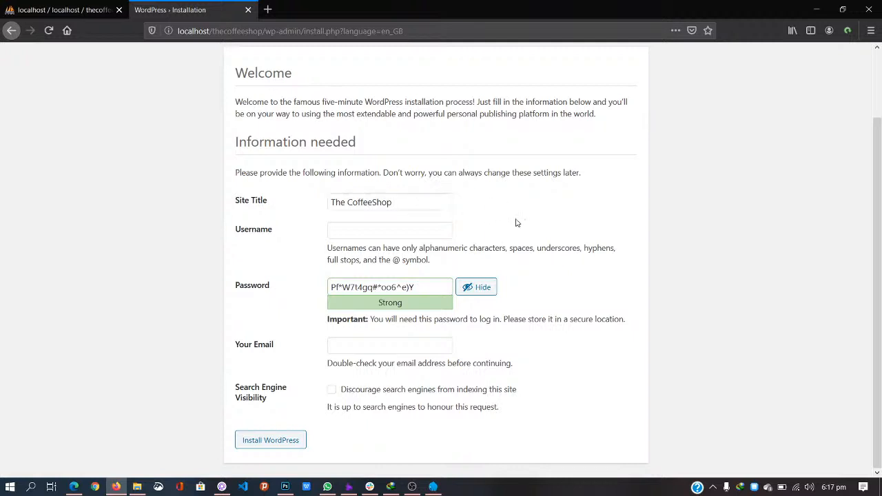
click(381, 230)
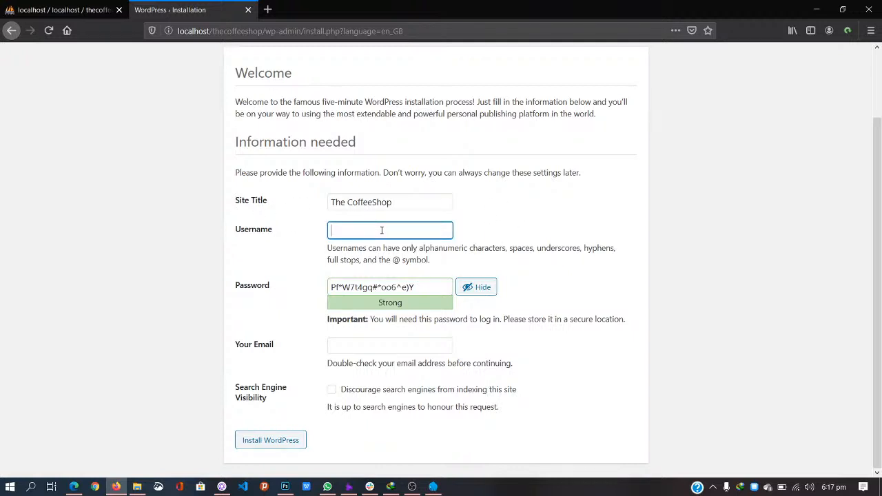
text(admin)
triple_click(429, 288)
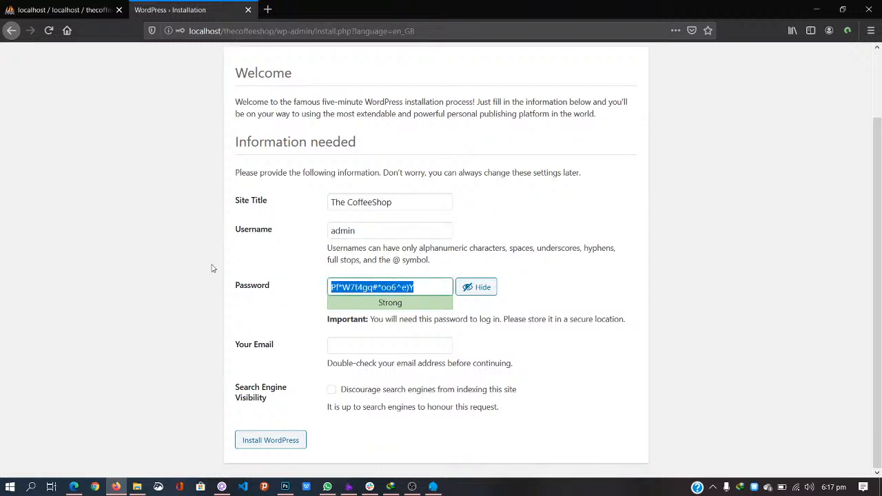
text(admin)
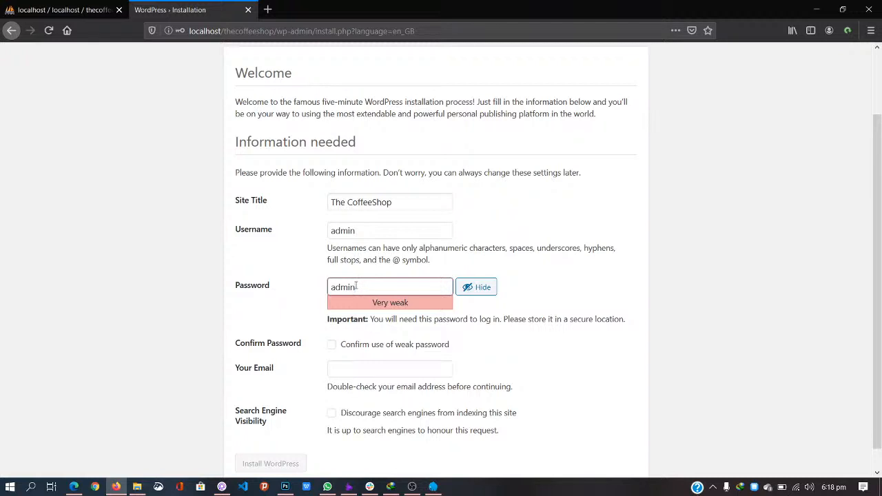
click(333, 345)
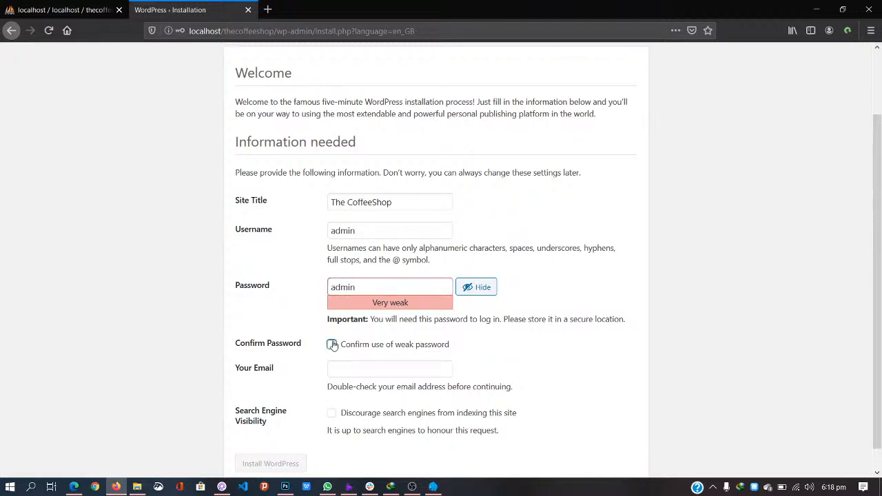
Step: Fill in the contact e-mail, discourage search engine indexing, and run the installation
click(392, 368)
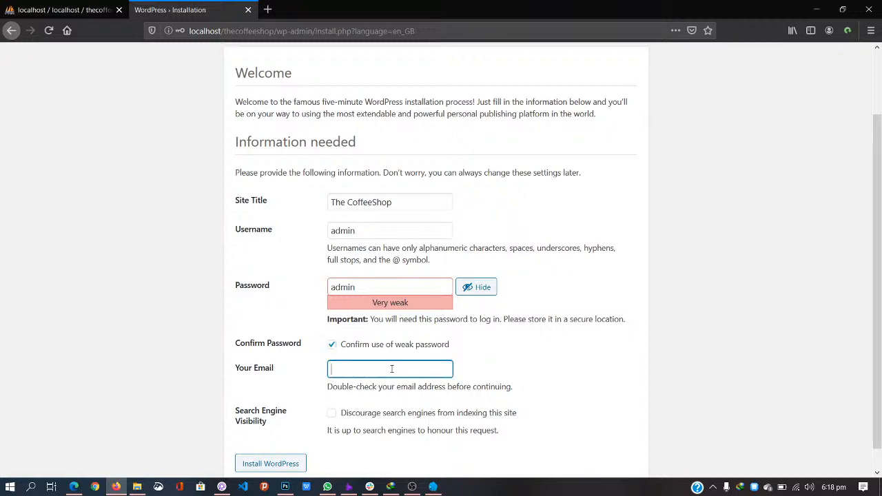
key(ctrl+v)
drag(414, 370, 461, 375)
text(build)
click(436, 398)
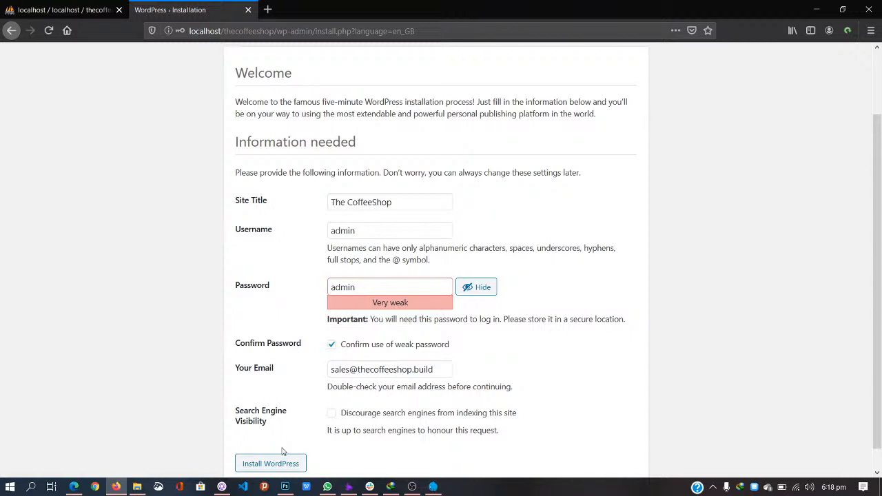
scroll(357, 400, down, 1)
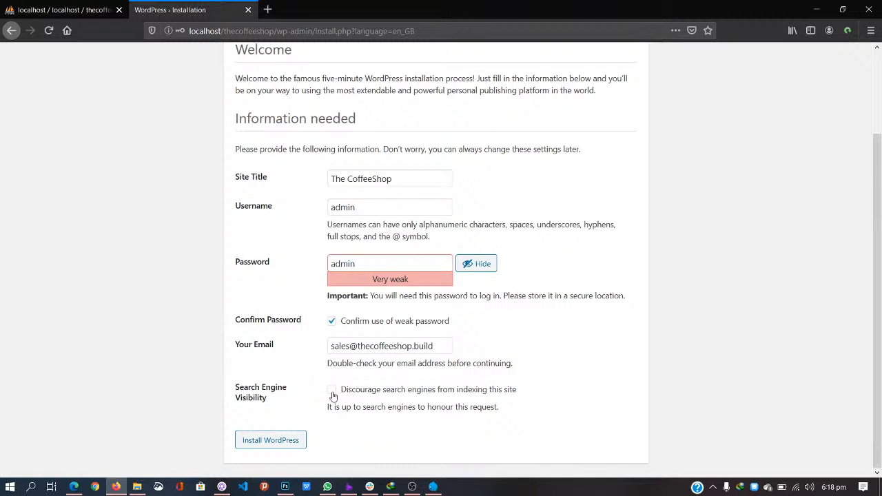
click(334, 392)
click(273, 445)
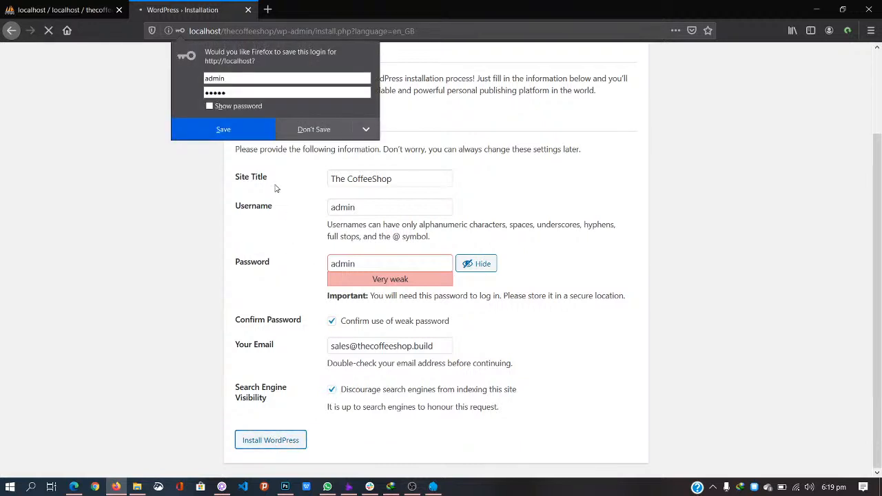
click(280, 212)
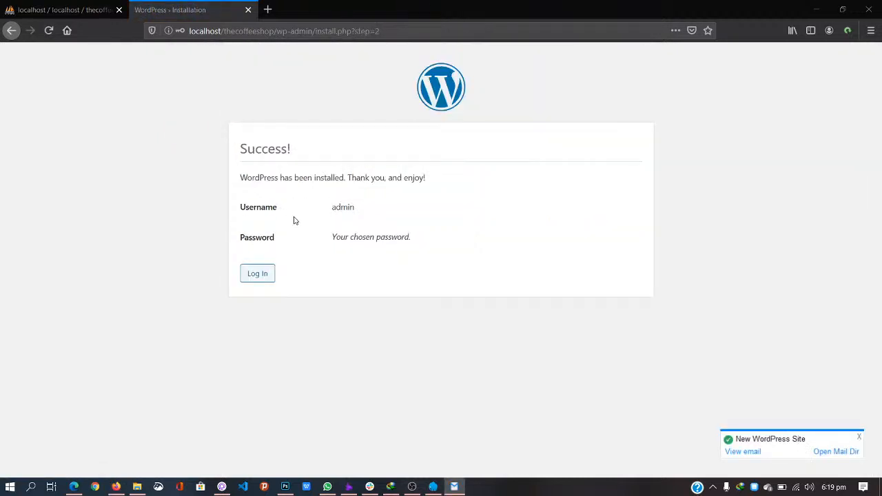
click(782, 439)
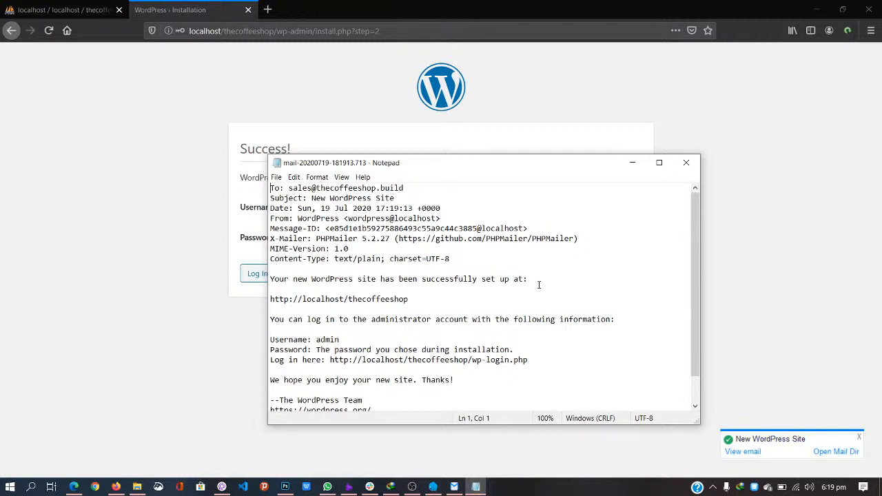
scroll(383, 266, down, 1)
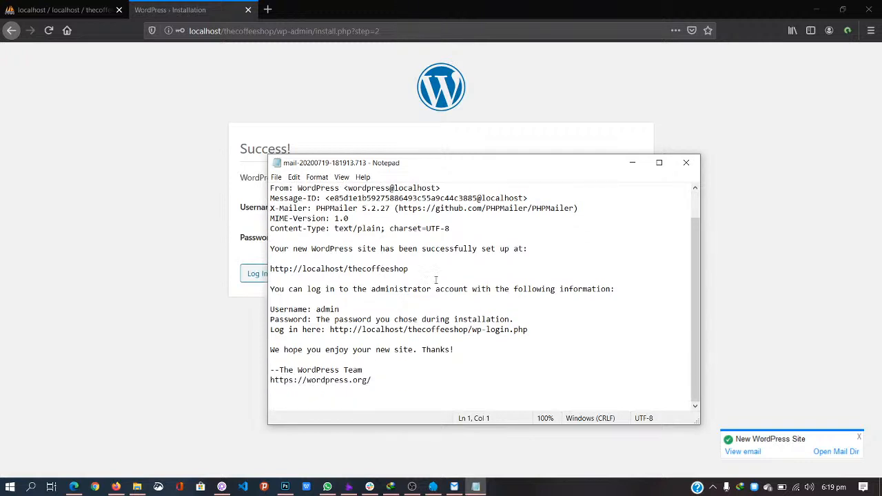
click(680, 149)
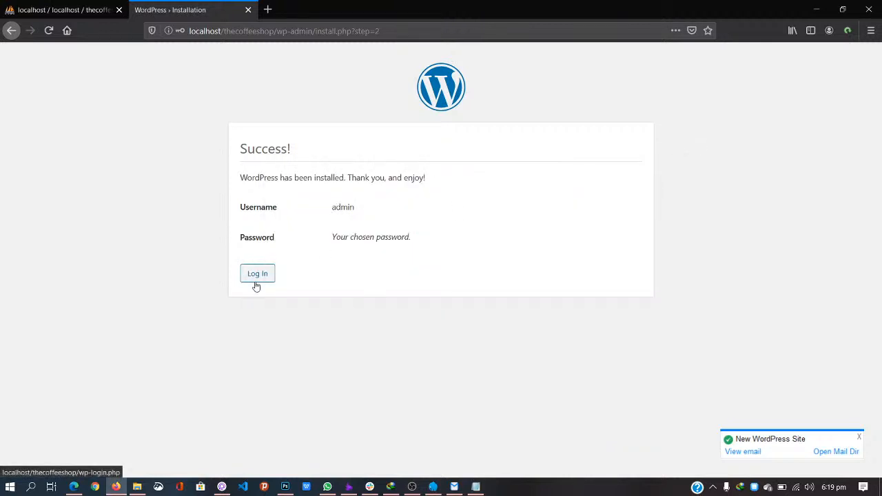
Step: Load localhost/thecoffeeshop/wp-admin/ in the browser
click(260, 31)
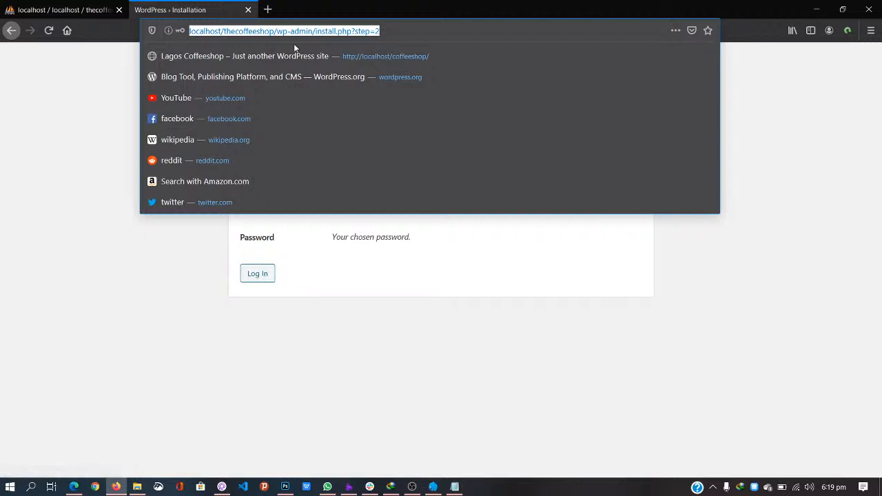
text(localhost/)
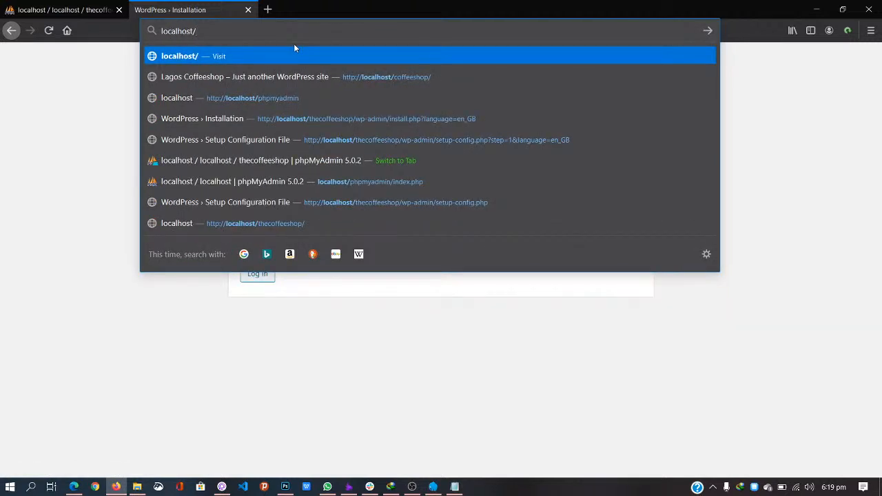
text(the)
key(Right)
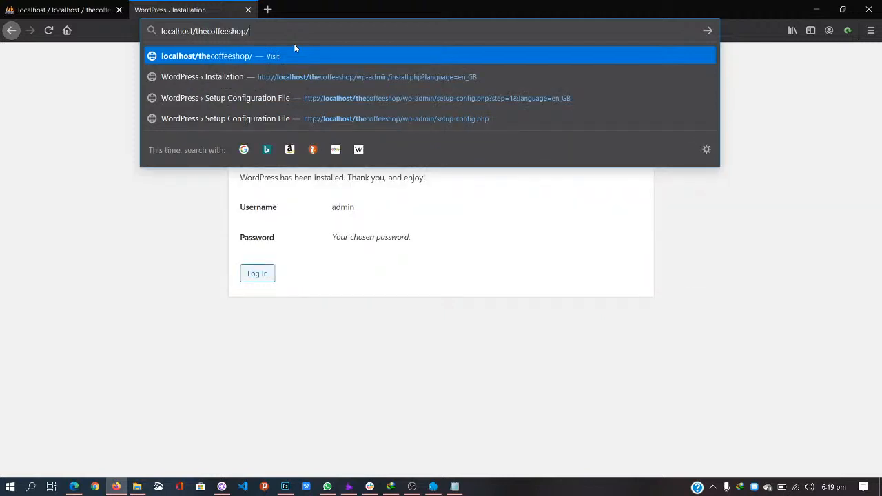
text(wp-admin)
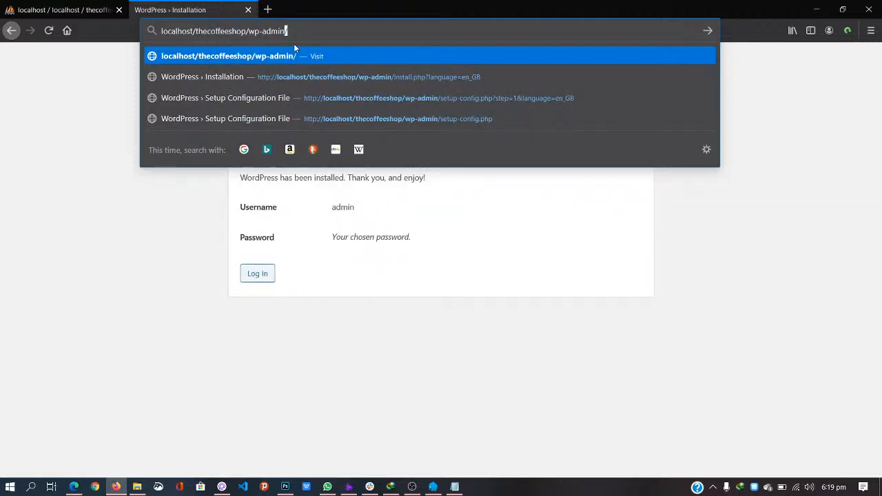
key(Return)
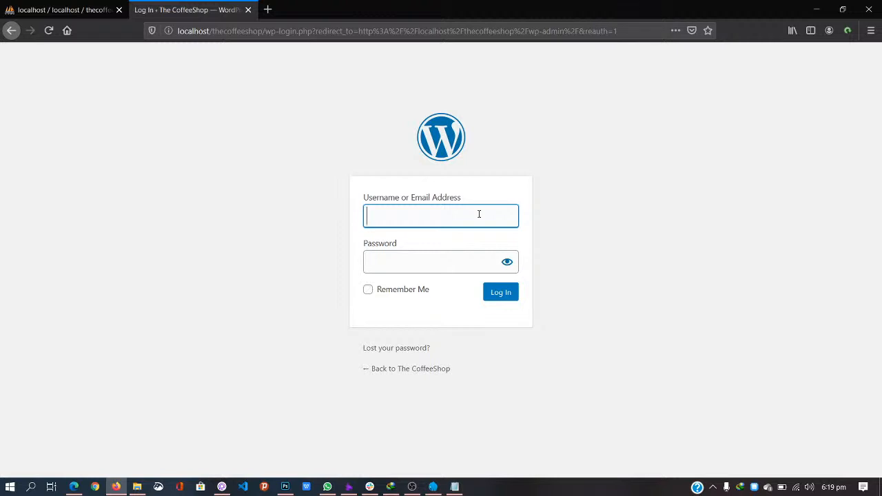
Step: Log in with the admin username and password, with Remember Me ticked
text(admin)
key(Tab)
text(admin)
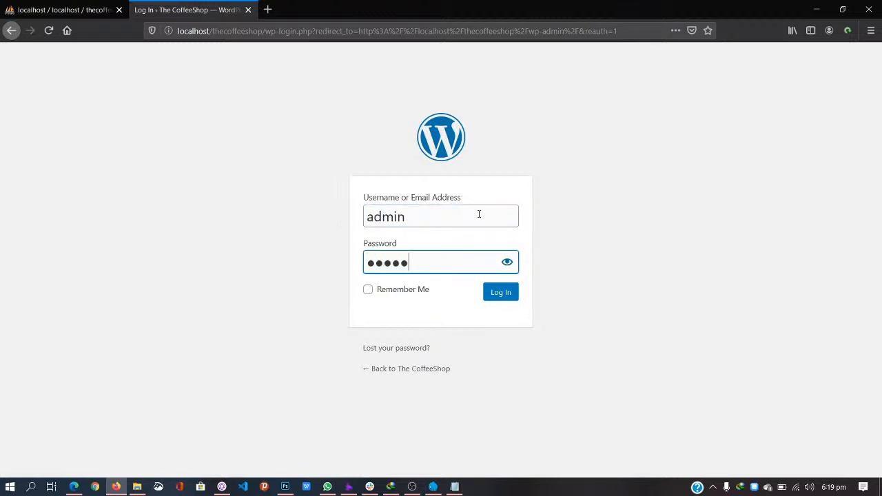
click(416, 290)
click(490, 297)
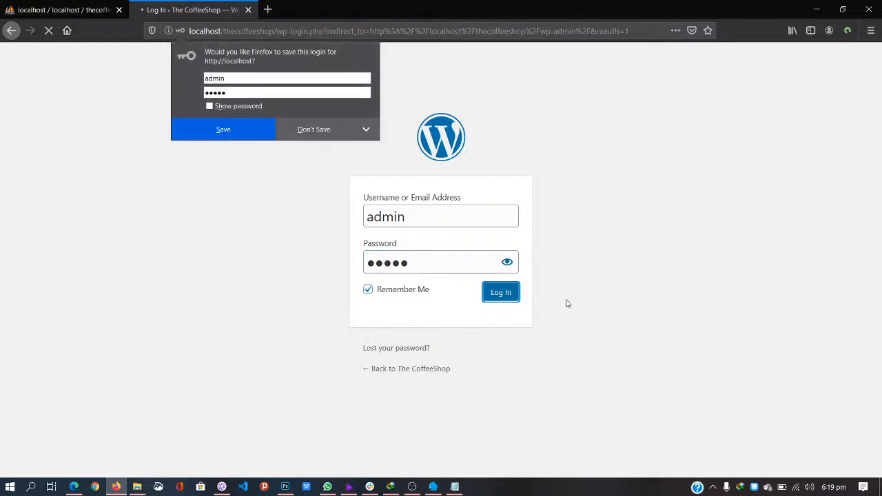
click(262, 134)
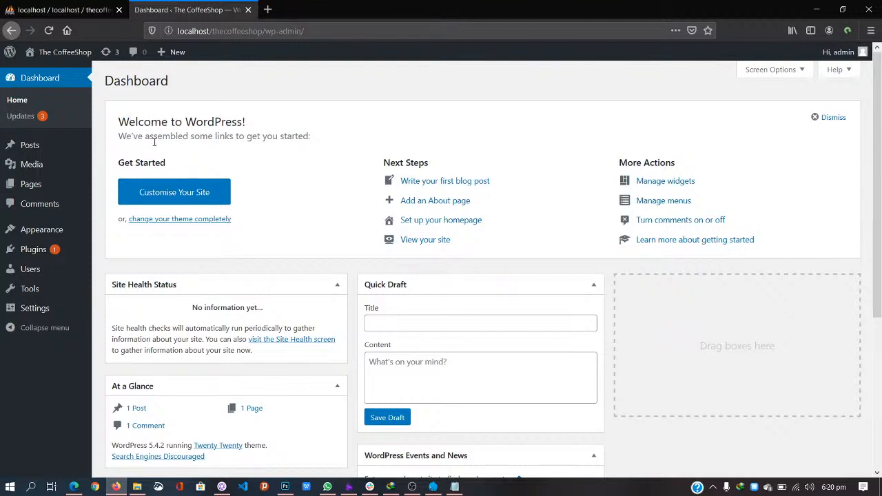
Step: Dismiss the Welcome panel, hide Events and News, move Activity right, then open laragon's www folder
click(838, 118)
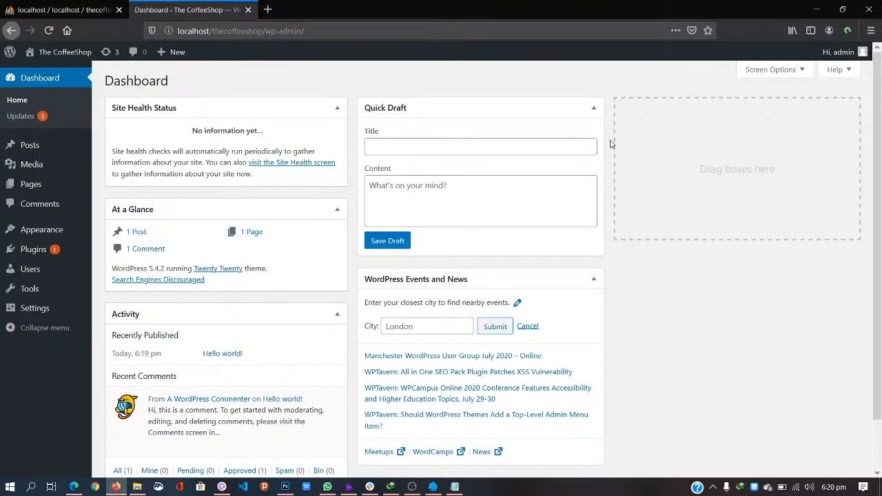
drag(491, 276, 741, 114)
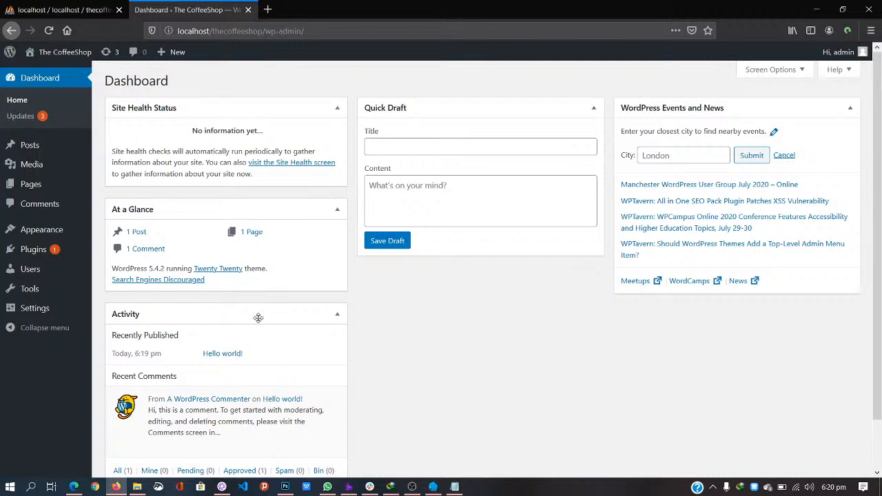
drag(259, 317, 454, 282)
click(772, 70)
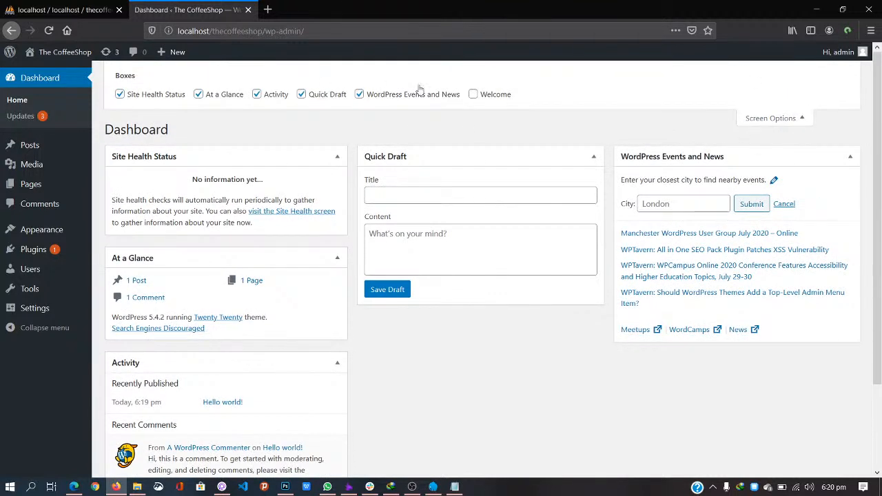
click(378, 95)
drag(256, 354, 750, 142)
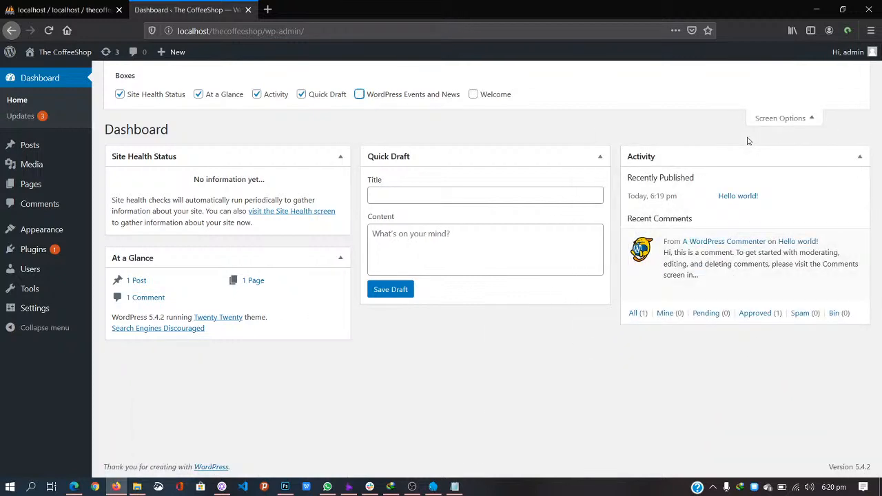
click(820, 116)
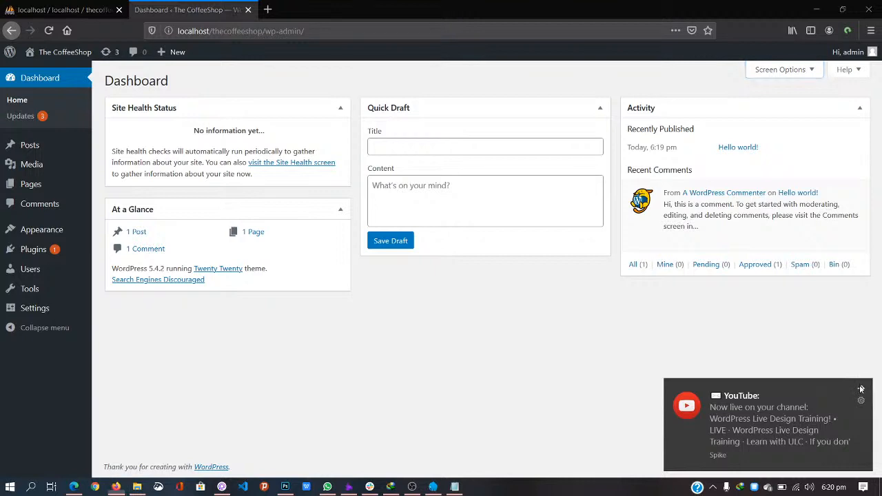
click(861, 389)
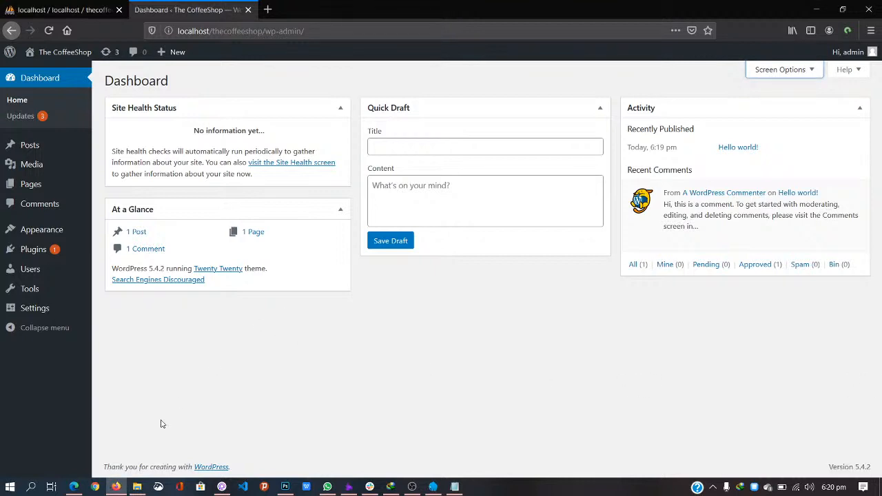
click(137, 486)
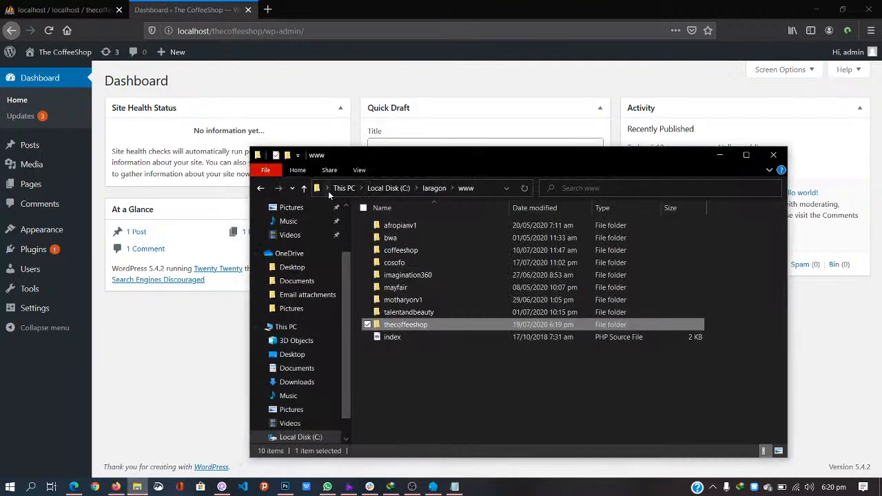
Step: Extract the astra.2.4.5 archive in place inside the Desktop's Live Design folder with 7-Zip
click(292, 354)
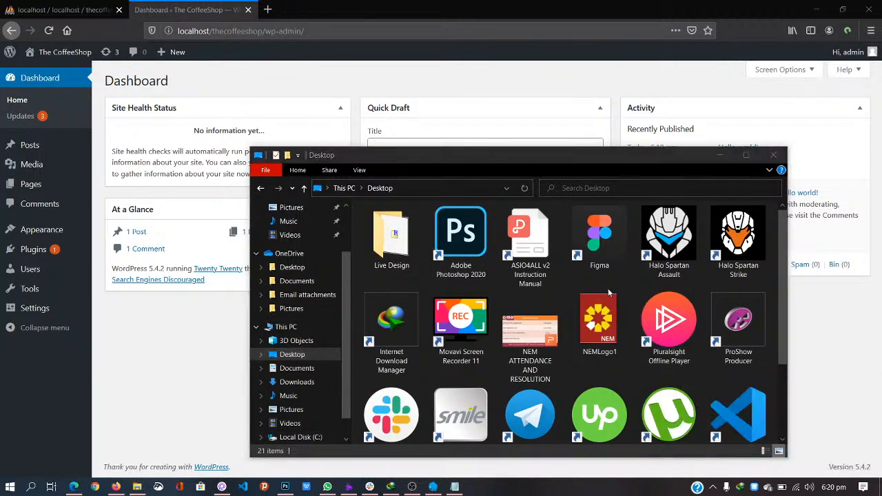
double_click(390, 241)
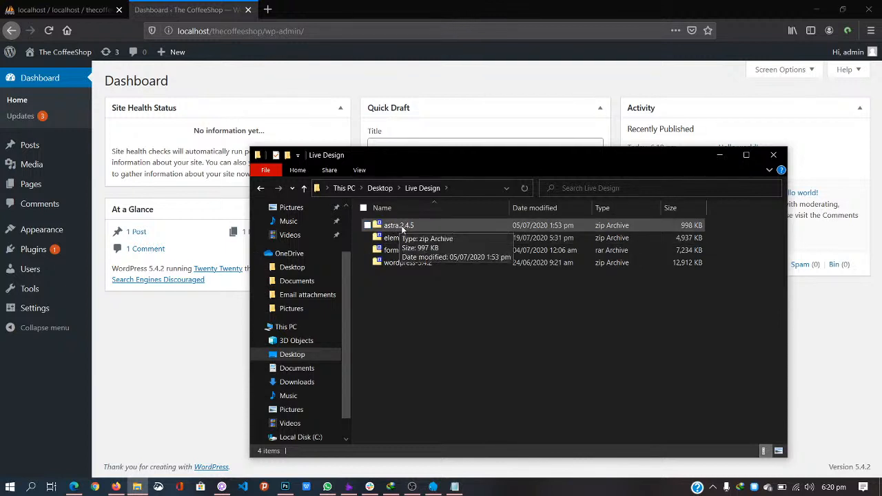
click(404, 230)
right_click(403, 230)
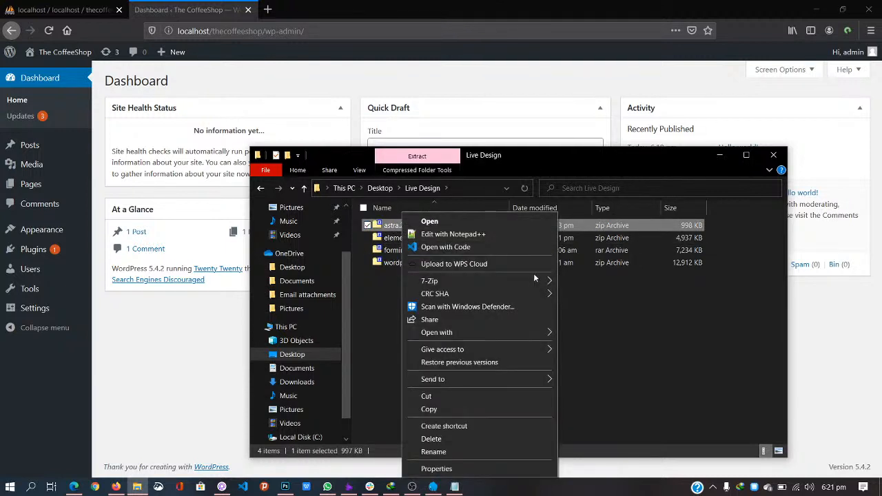
mouse_move(536, 280)
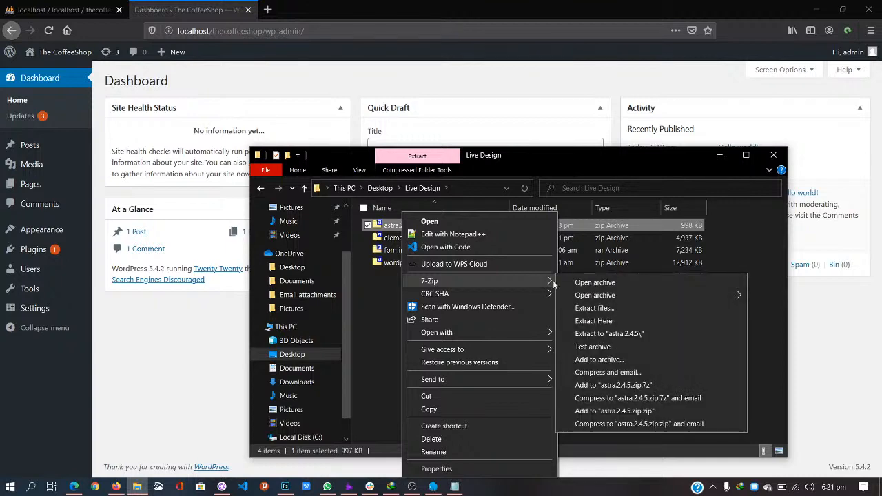
click(603, 322)
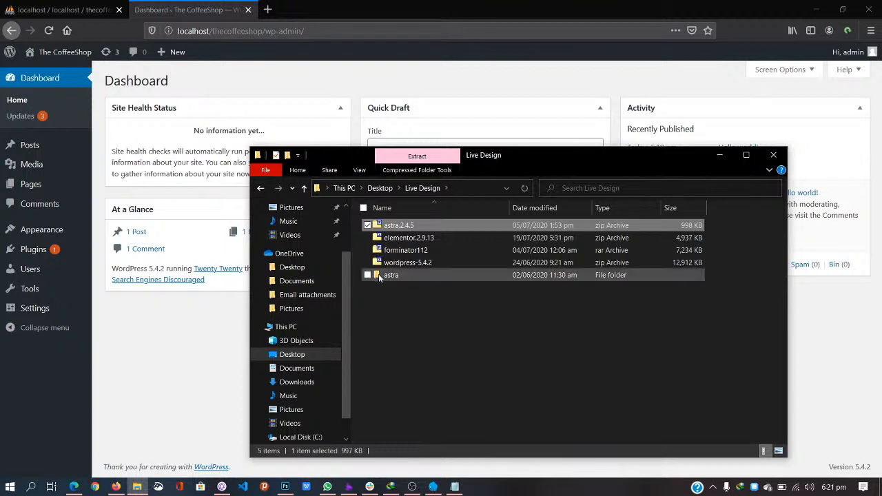
Step: Move the extracted astra folder into C:\laragon\www\thecoffeeshop\wp-content\themes
double_click(395, 276)
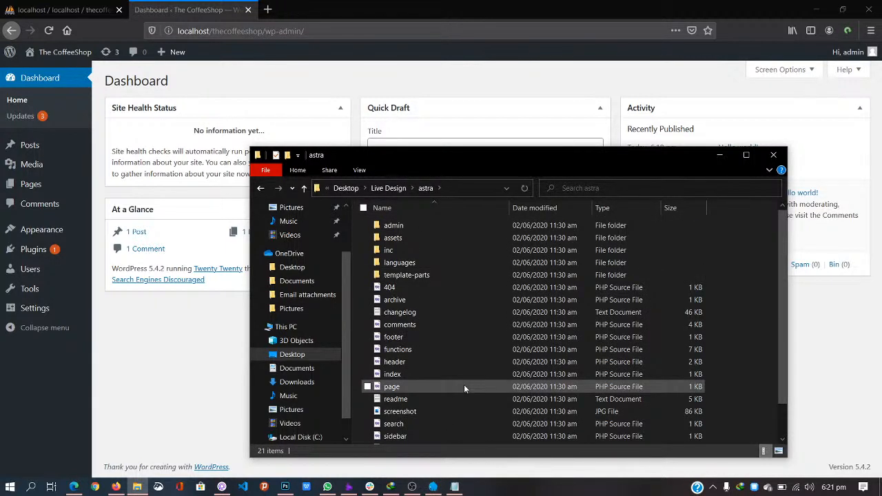
key(alt+Left)
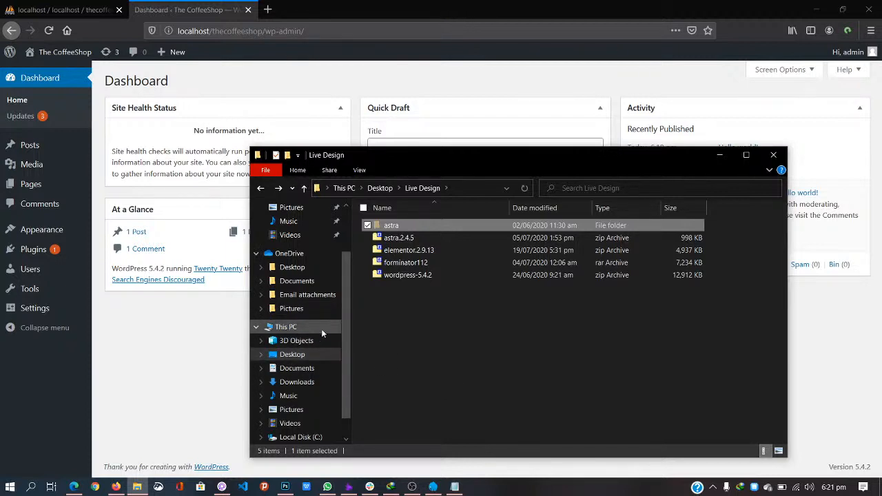
key(alt+Tab)
key(super+e)
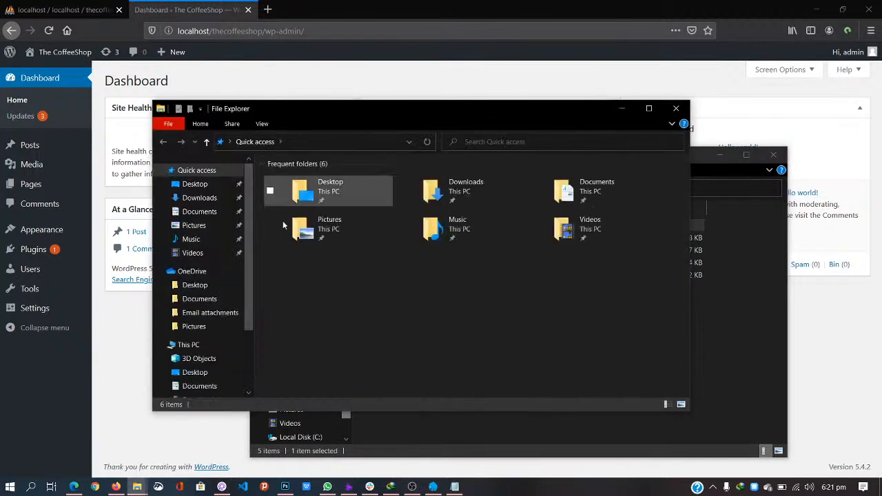
click(195, 346)
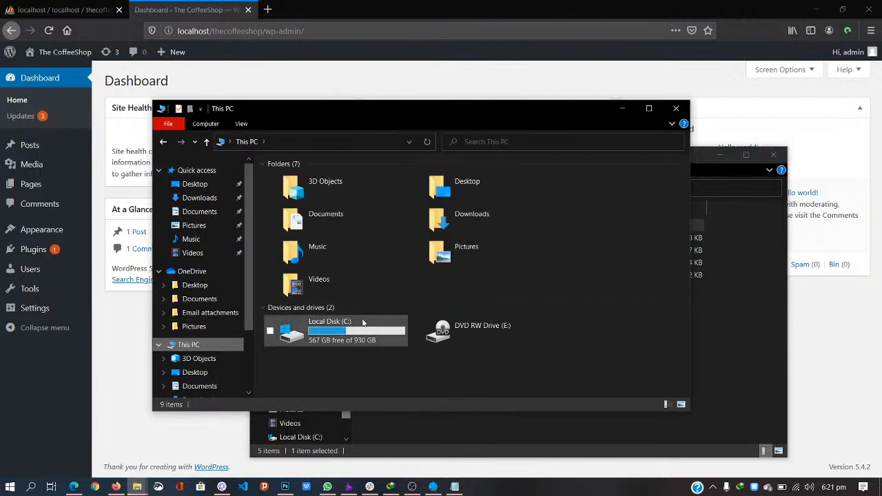
double_click(358, 326)
double_click(307, 241)
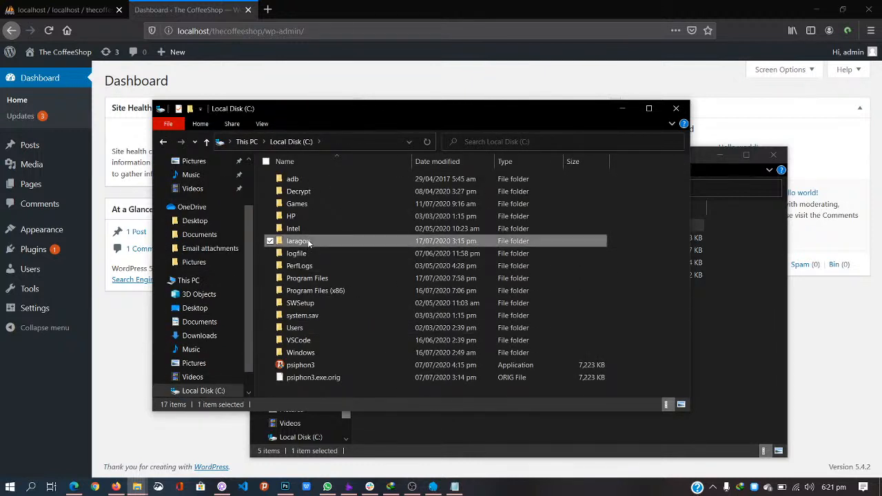
double_click(306, 244)
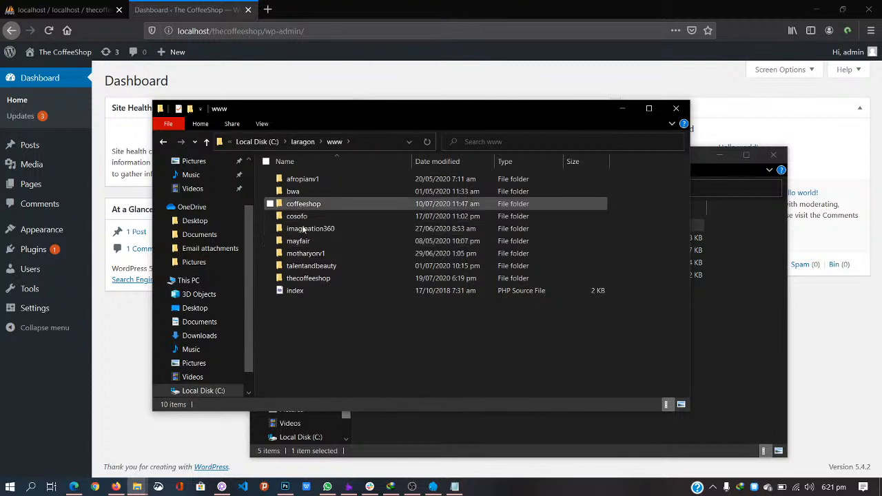
double_click(315, 278)
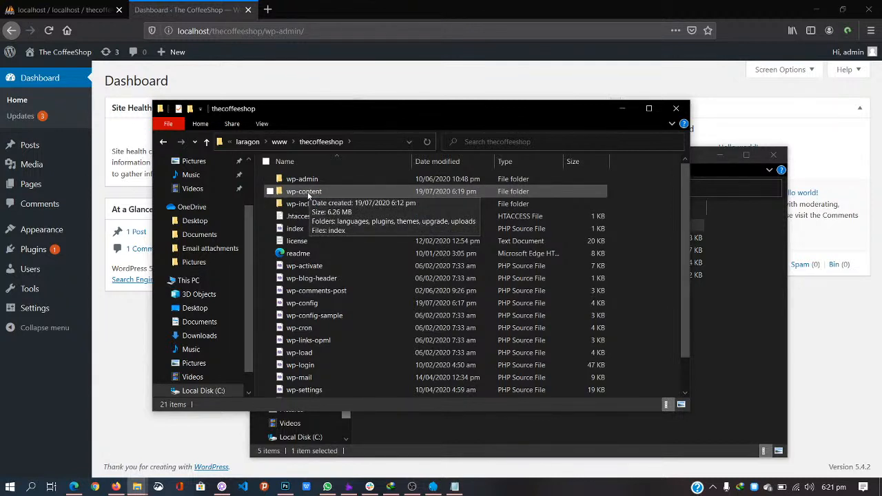
double_click(304, 192)
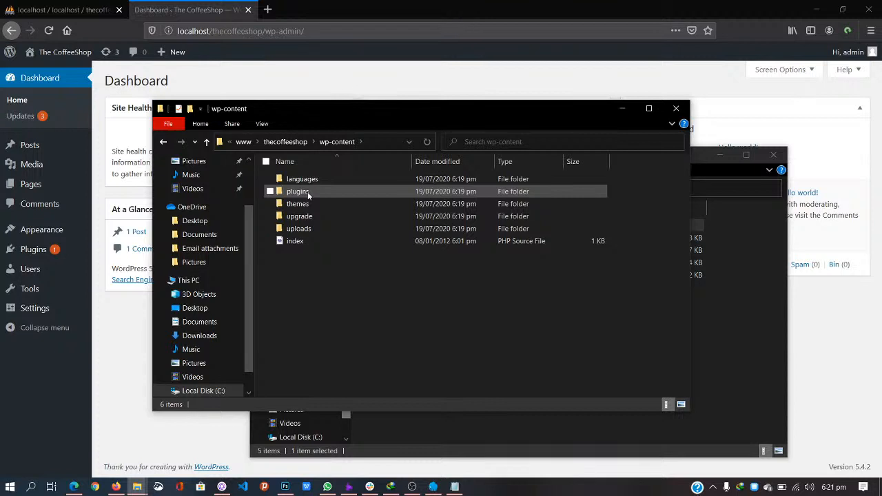
double_click(297, 204)
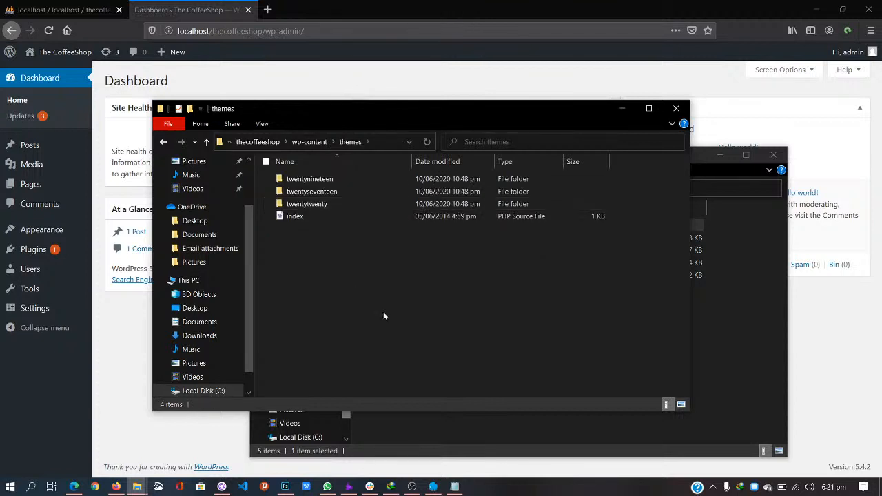
key(ctrl+v)
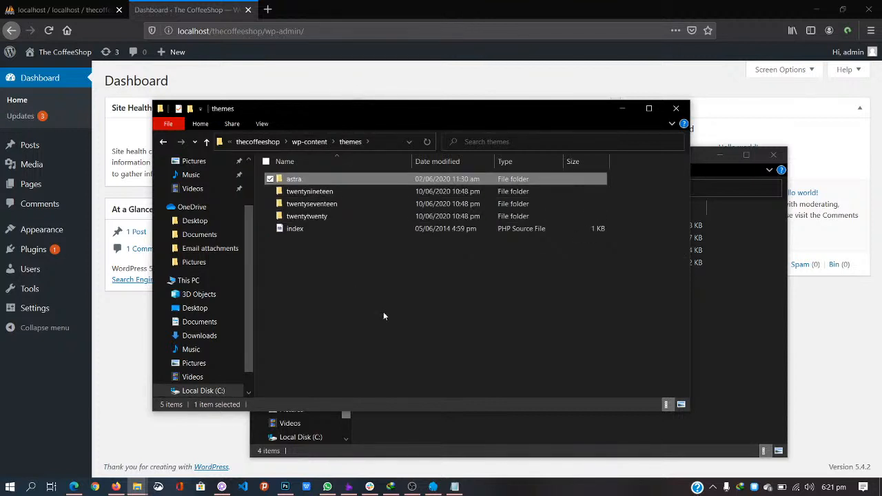
Step: Delete the twentynineteen and twentyseventeen theme folders
click(307, 194)
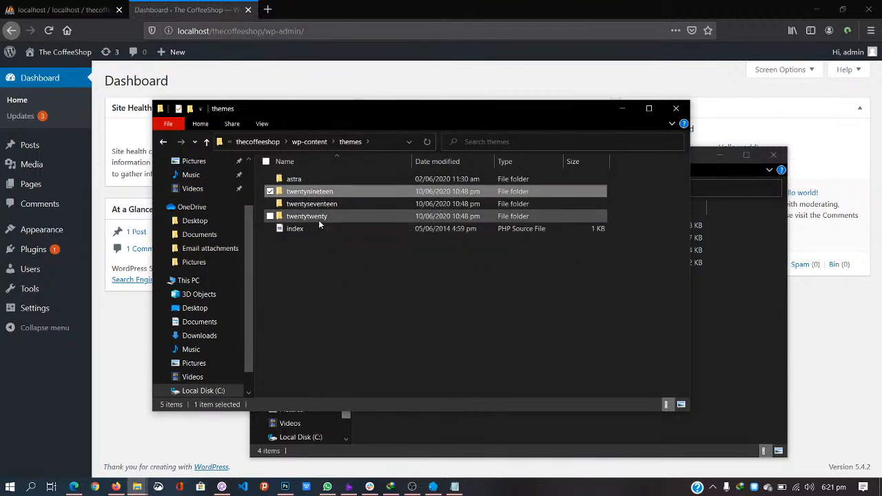
ctrl+click(324, 206)
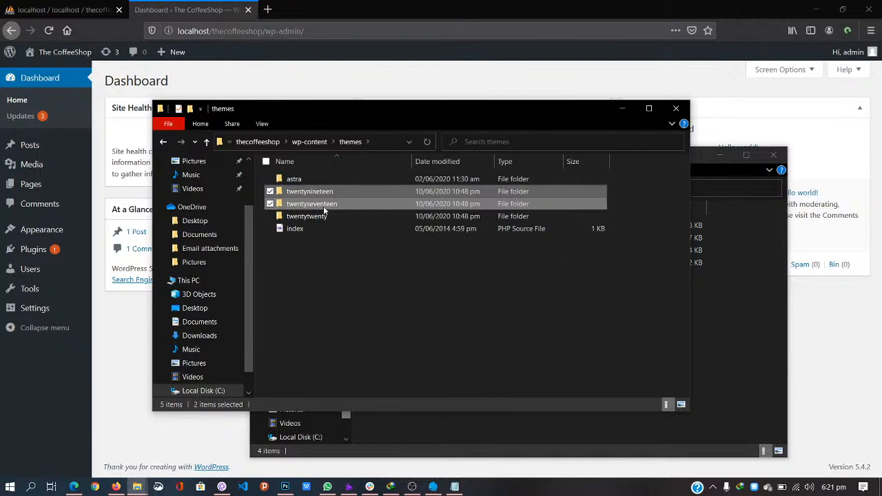
key(Delete)
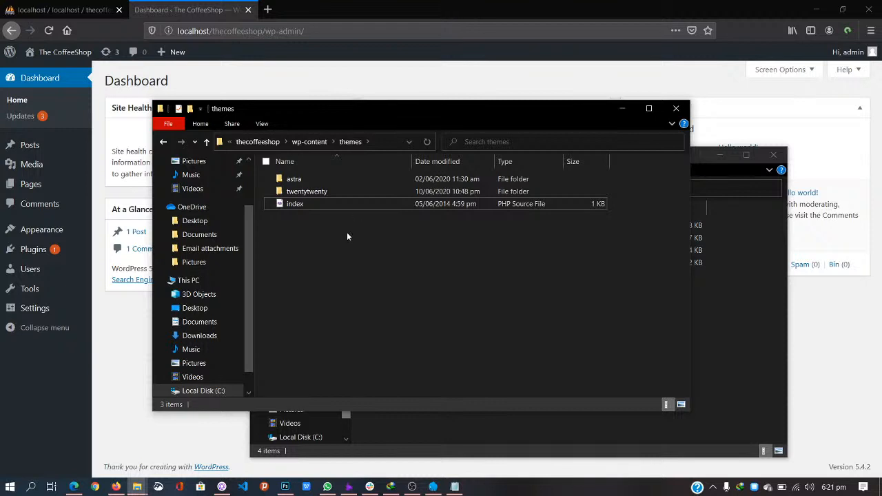
Step: Delete the akismet and hello plugin folders, then return to the WordPress dashboard
click(314, 141)
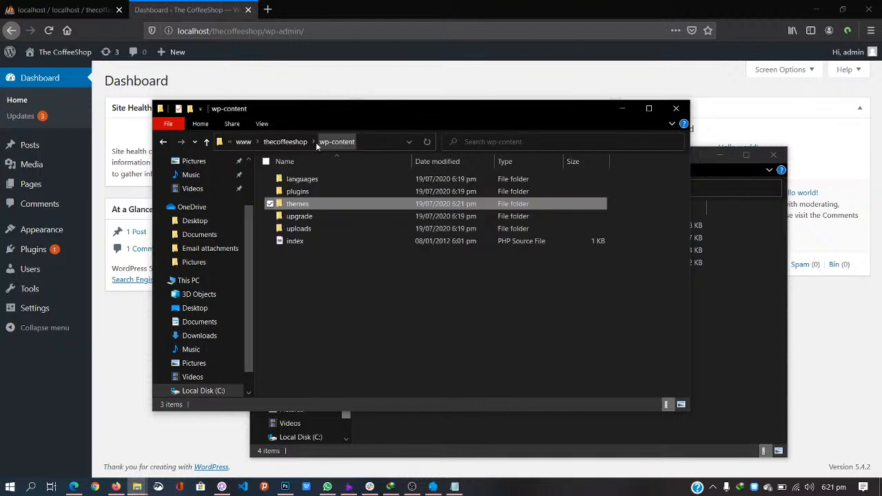
double_click(311, 192)
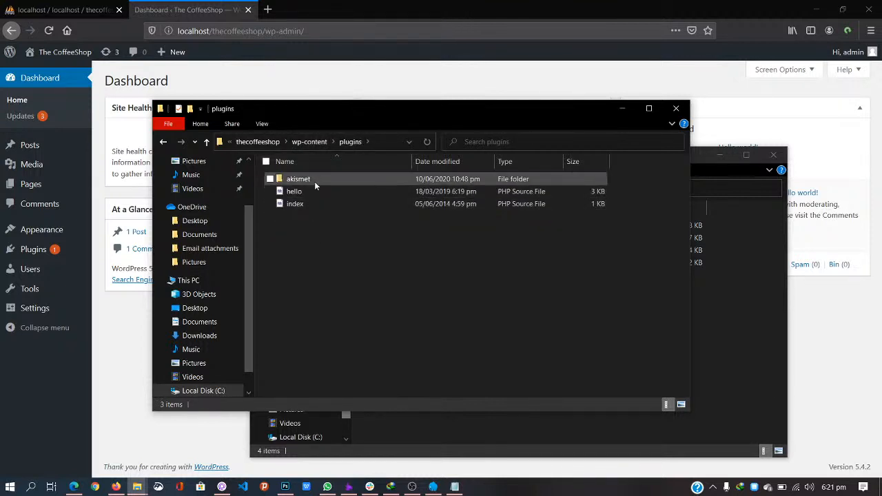
click(299, 182)
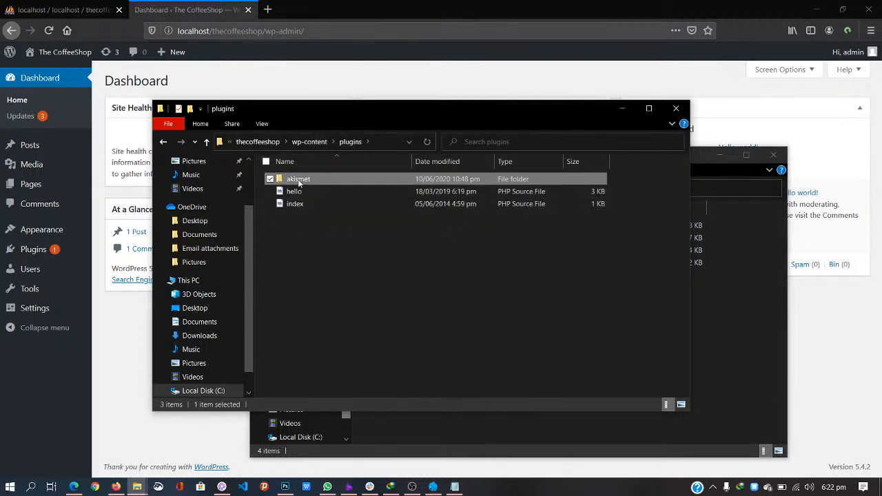
ctrl+click(299, 193)
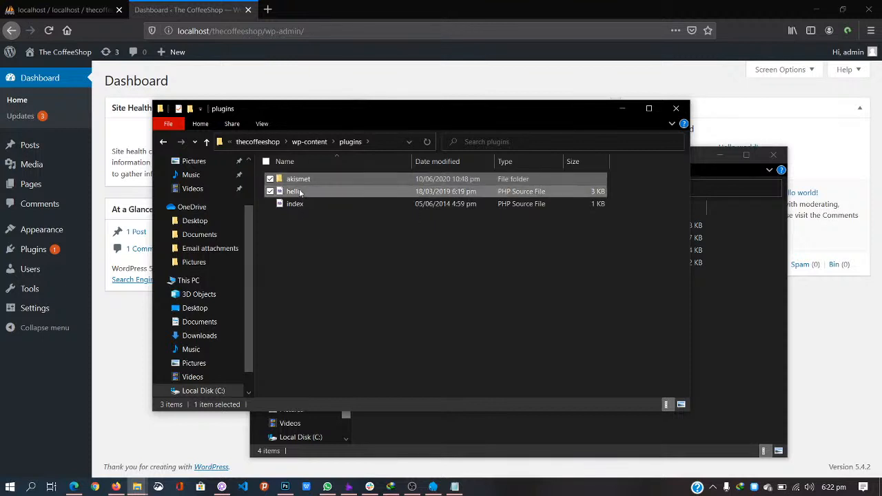
key(Delete)
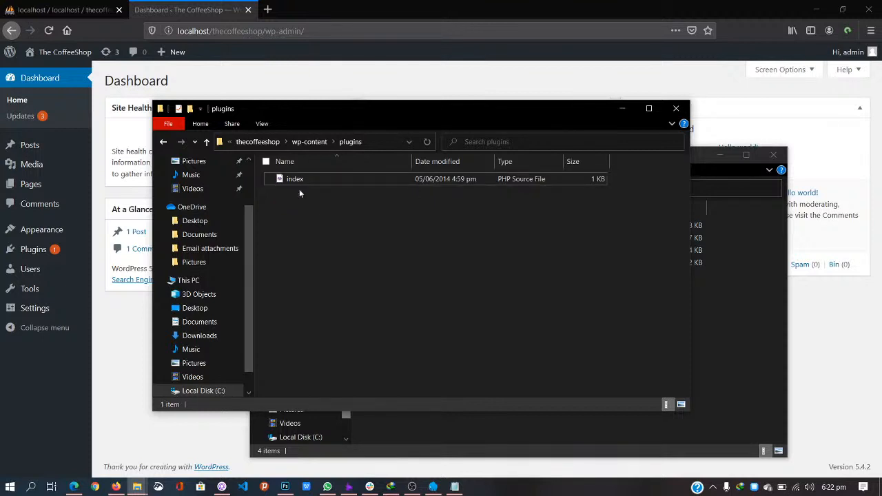
click(113, 327)
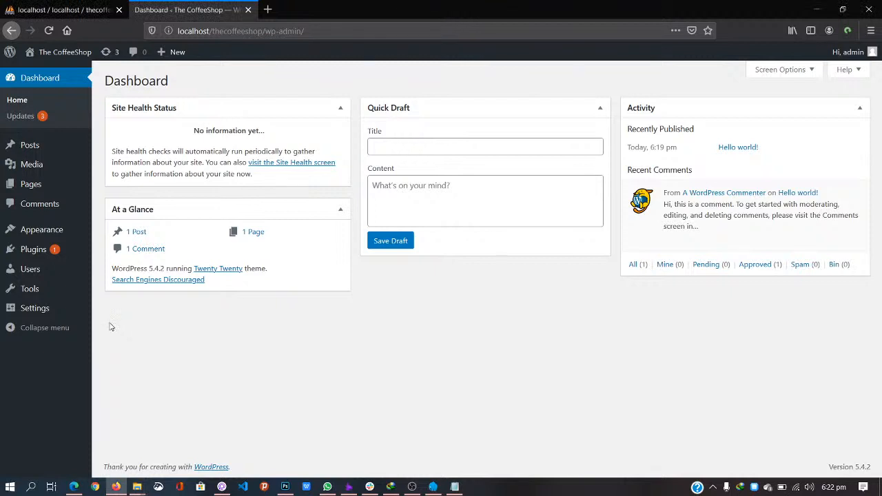
Step: View the Themes page, then the now-empty Installed Plugins page
mouse_move(54, 234)
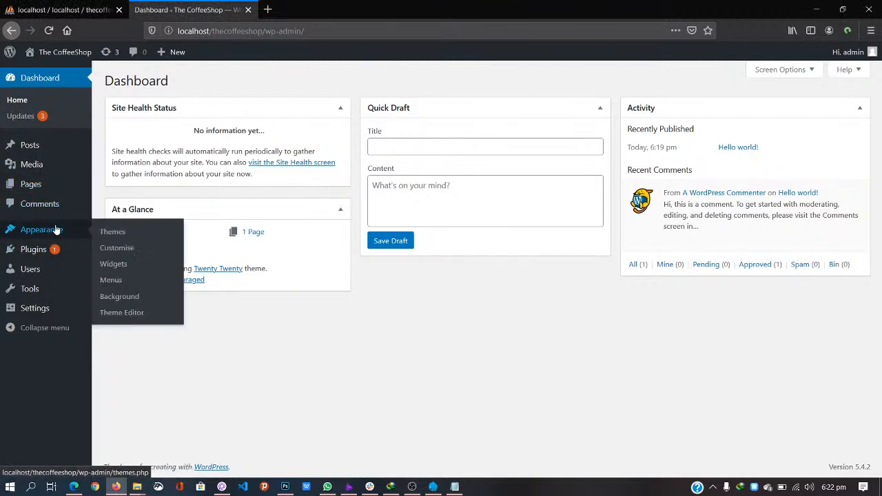
click(112, 233)
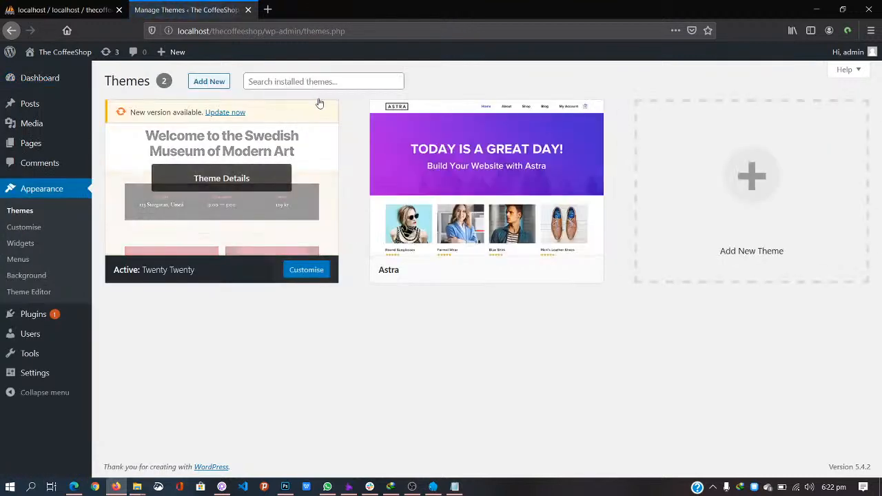
mouse_move(455, 280)
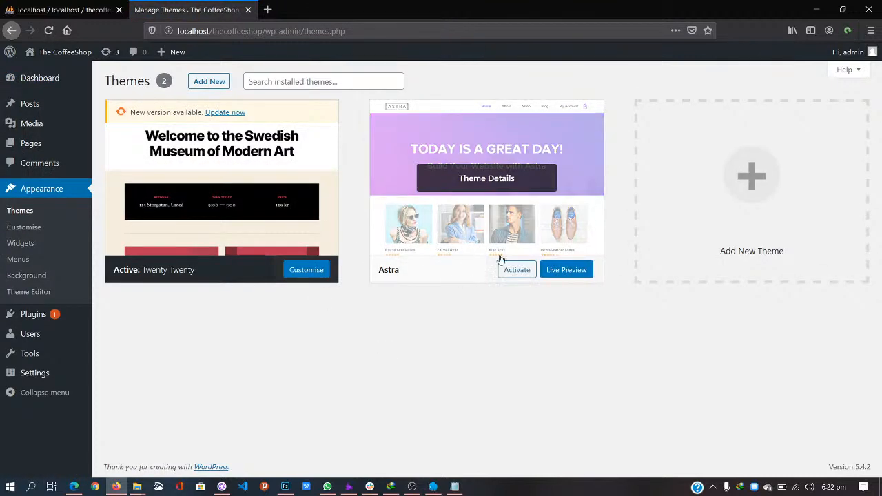
click(41, 316)
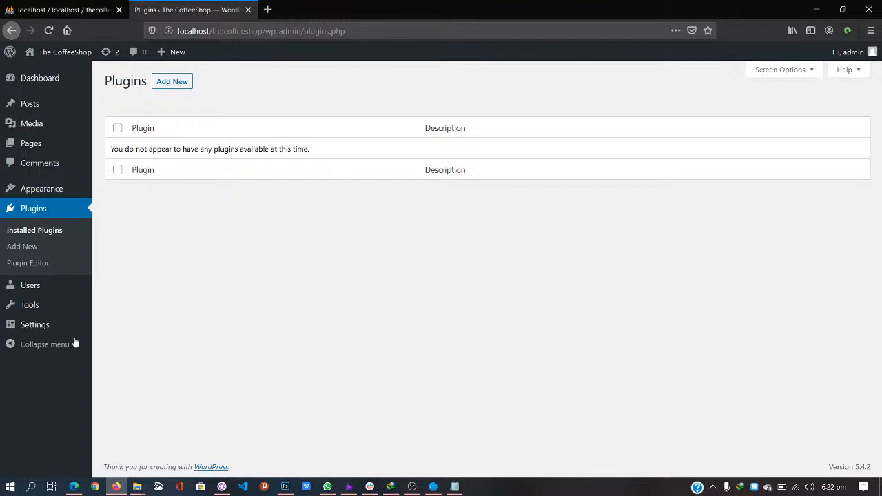
Step: Bring the Live Design folder forward and open the forminator112 archive's context menu
mouse_move(137, 486)
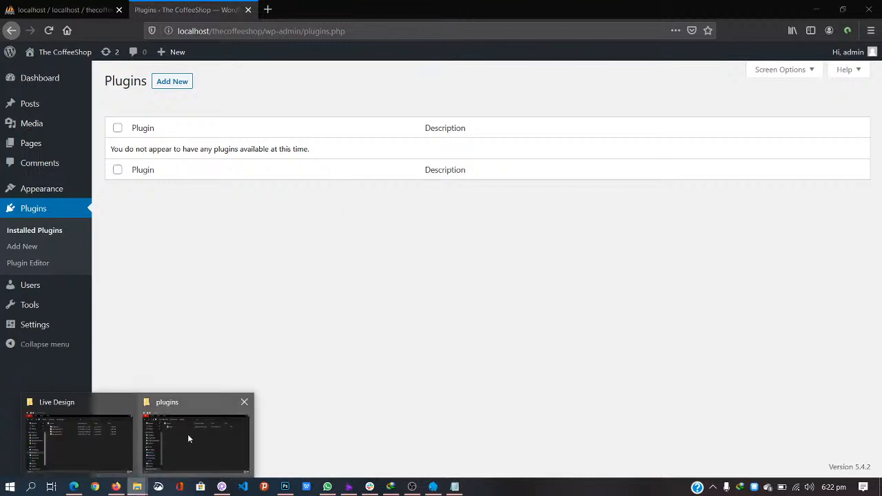
mouse_move(187, 434)
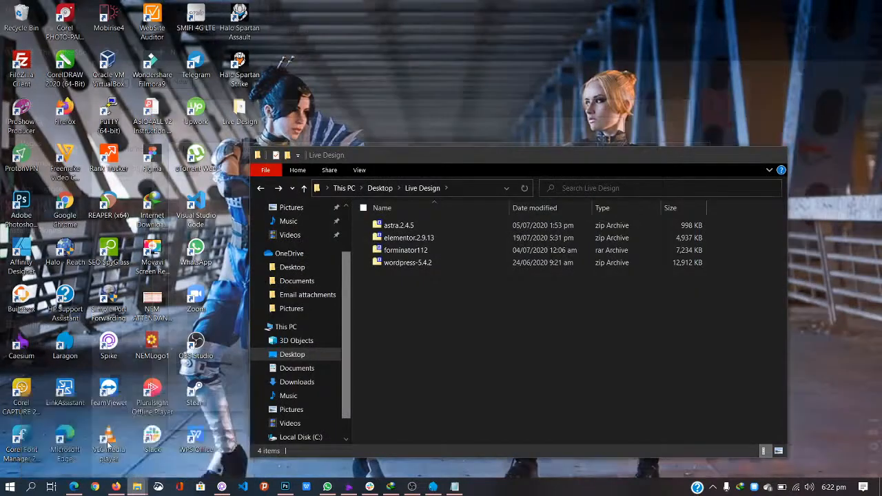
click(111, 441)
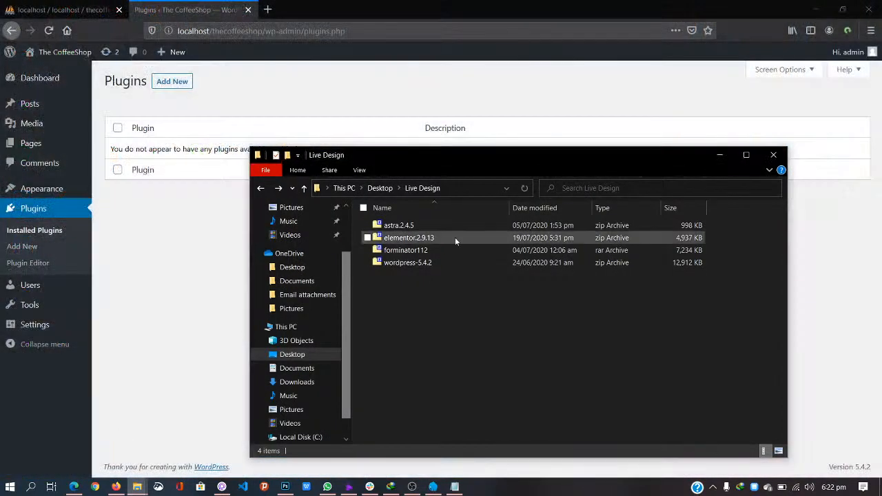
right_click(403, 252)
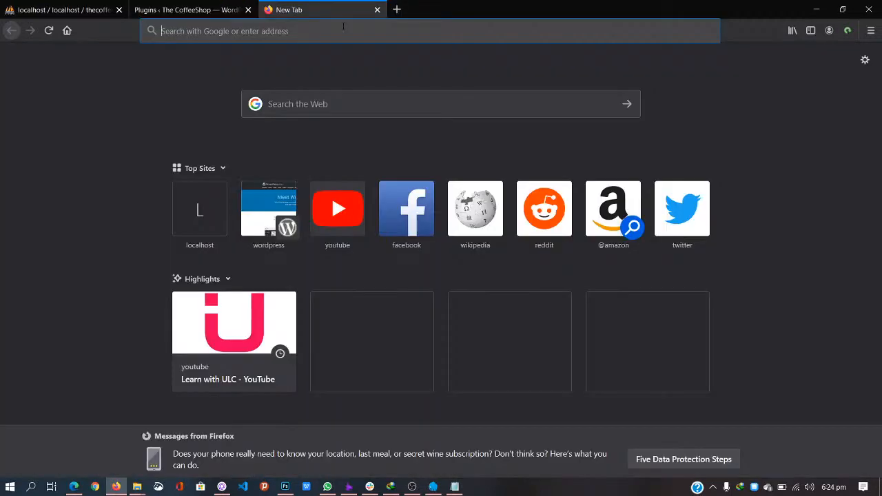
Step: Load wordpress.org in the blank new tab
click(184, 7)
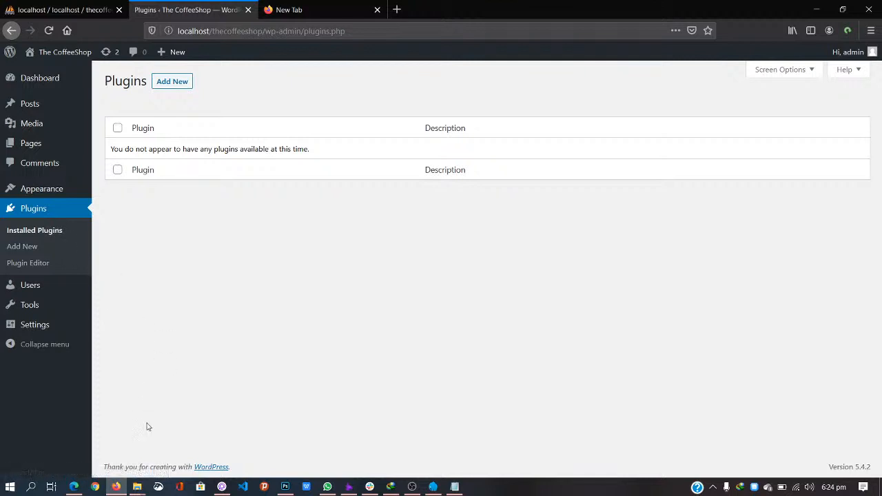
click(290, 6)
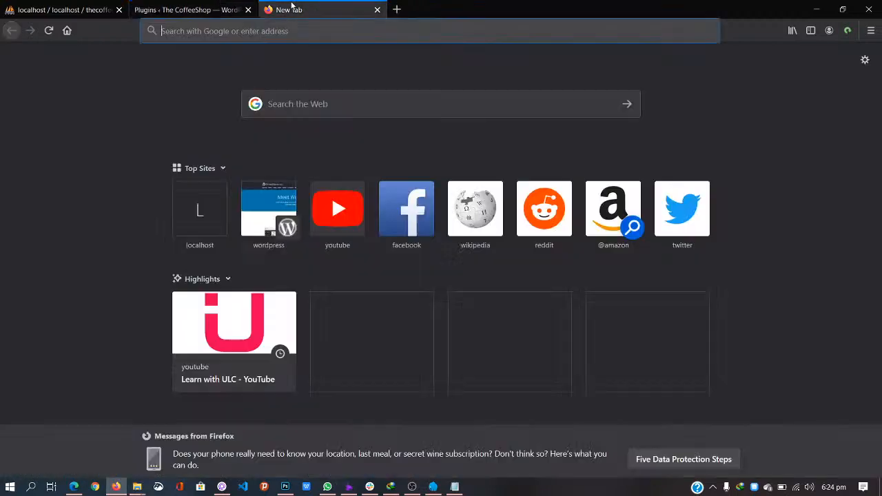
text(wordpre)
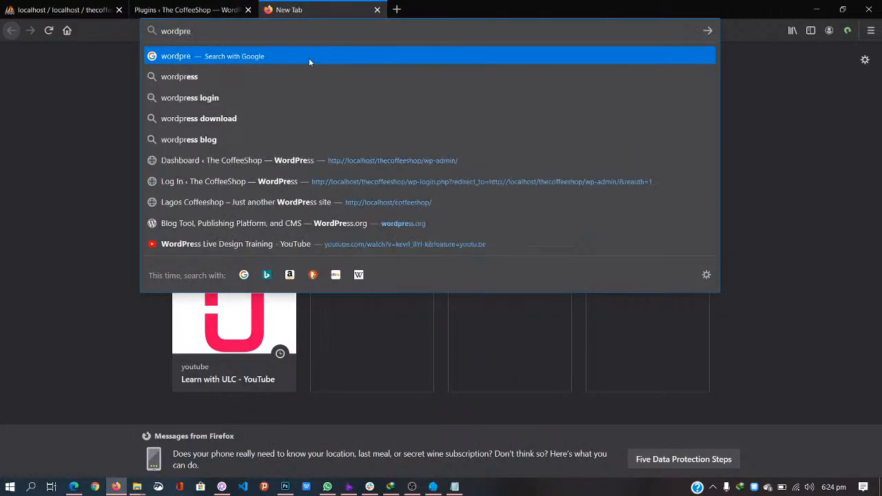
text(ss.org)
key(Return)
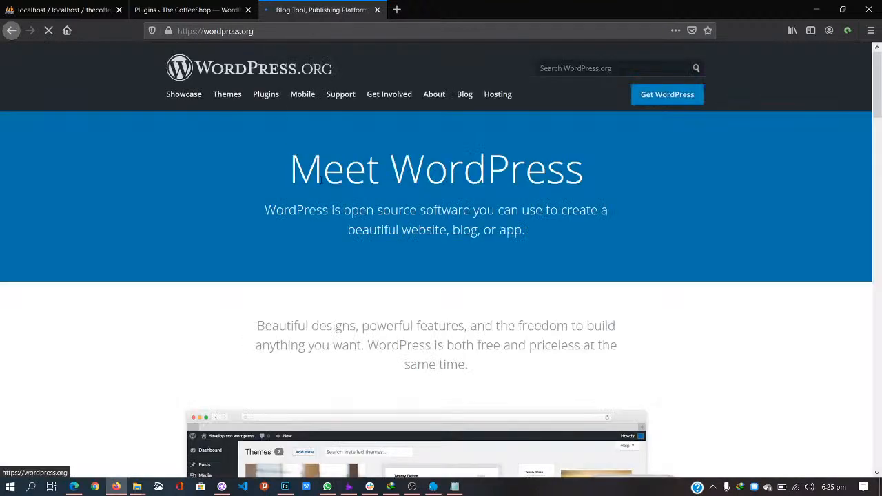
Step: Search the plugin directory for 'forminator' and download the Forminator plugin zip
click(266, 96)
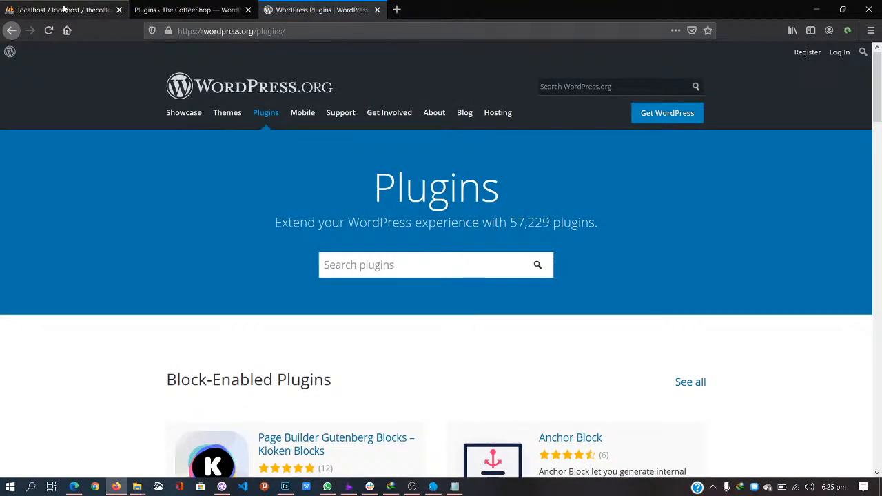
text(forminator)
key(Return)
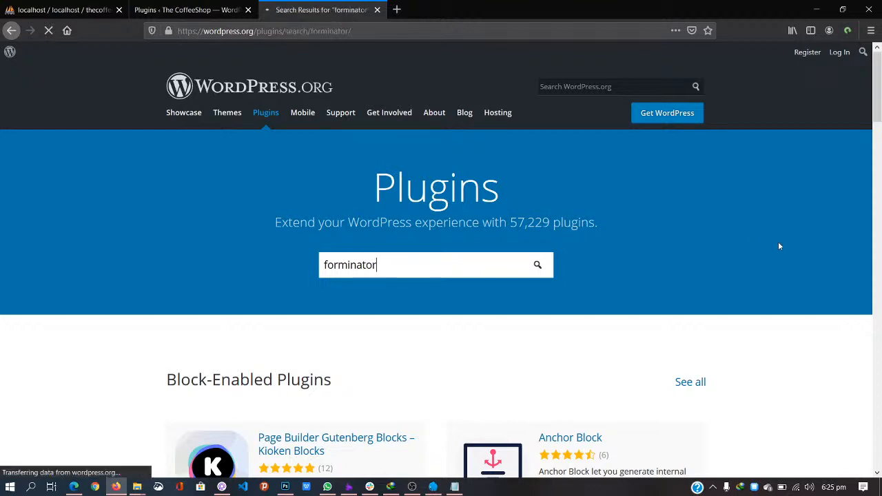
scroll(777, 246, down, 1)
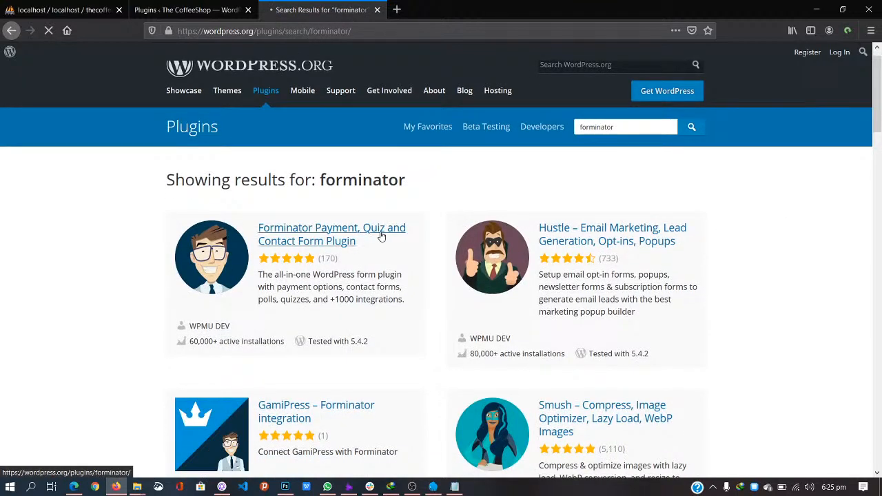
click(381, 236)
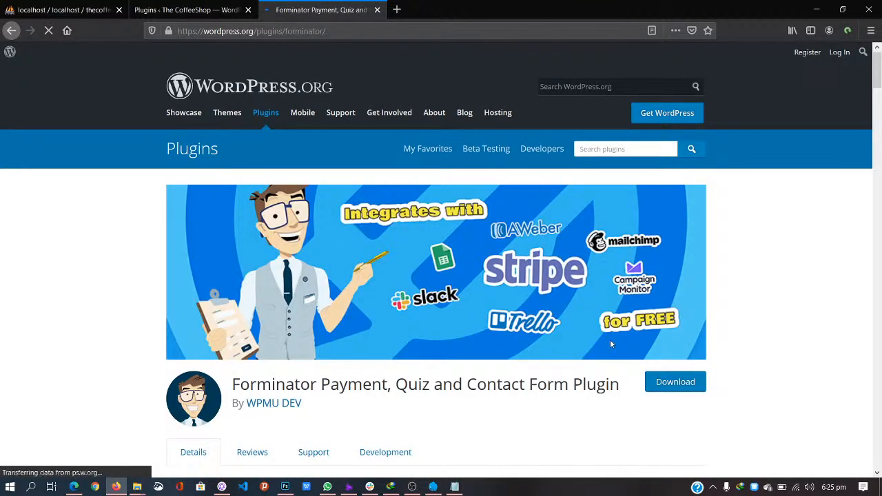
click(672, 379)
click(444, 295)
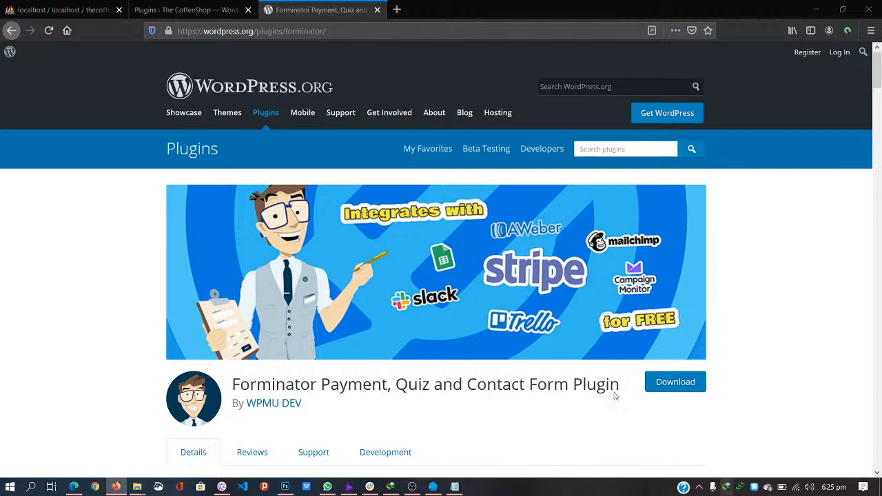
Step: Close the phpMyAdmin tab and go from the Dashboard to the Themes page
click(55, 9)
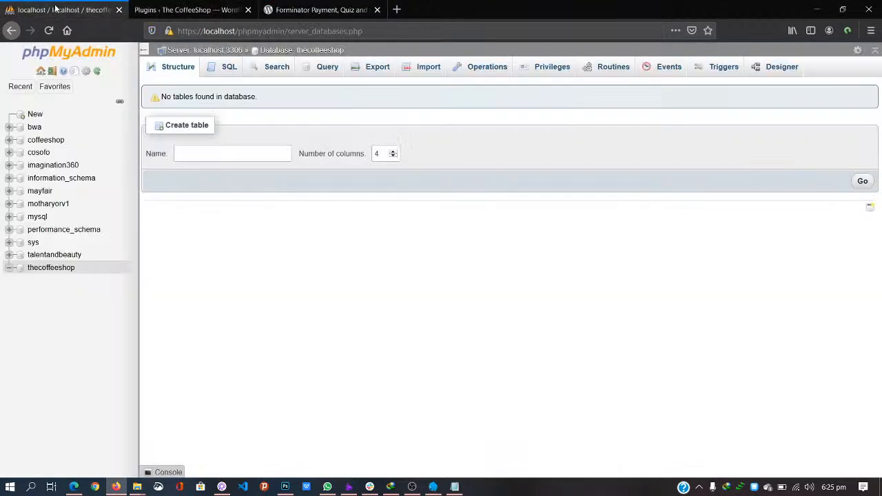
click(118, 10)
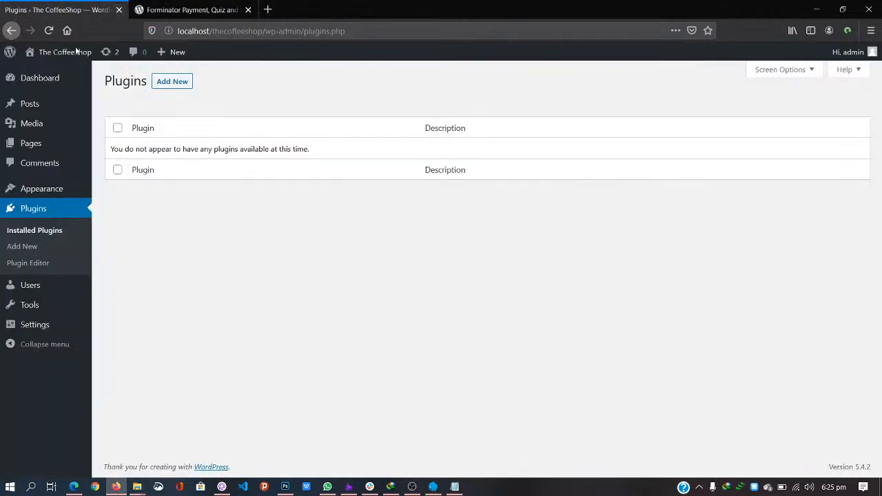
click(50, 83)
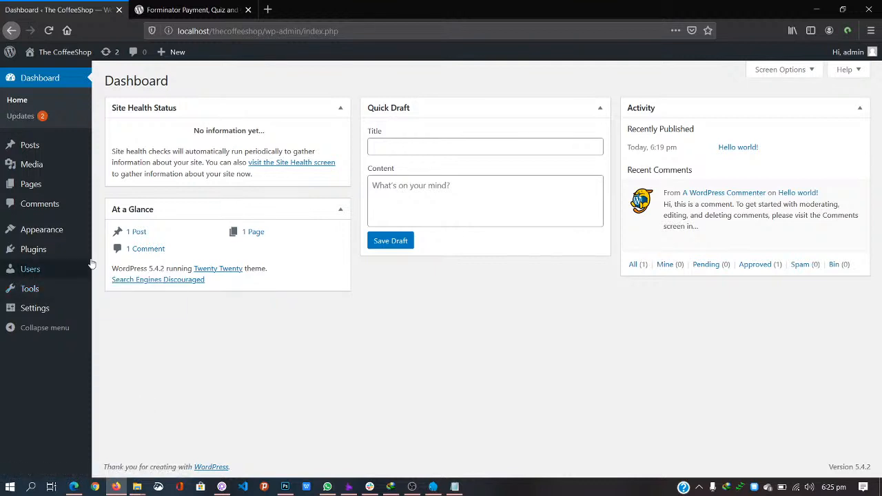
click(43, 230)
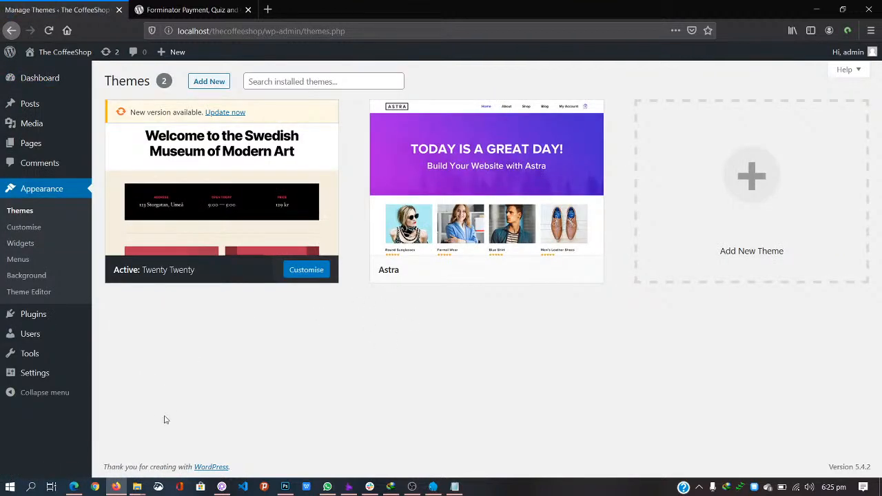
Step: Delete the forminator folder and forminator112 archive from the Live Design folder
mouse_move(137, 486)
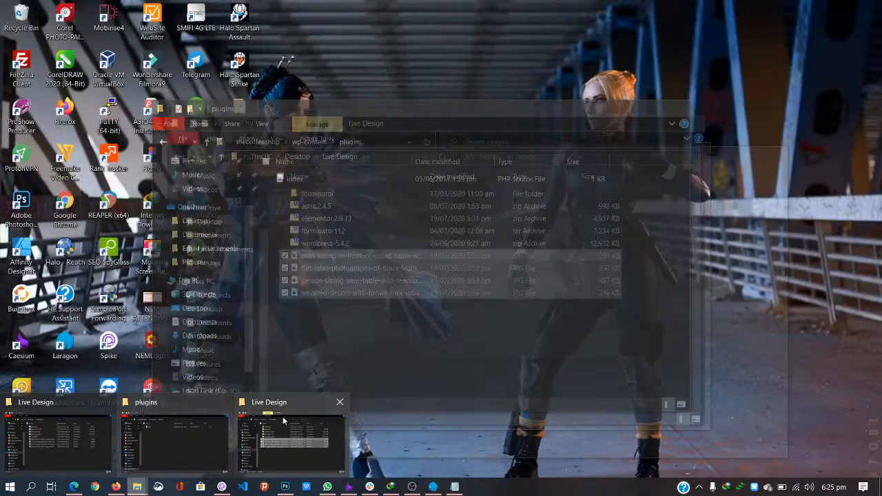
mouse_move(308, 417)
click(293, 441)
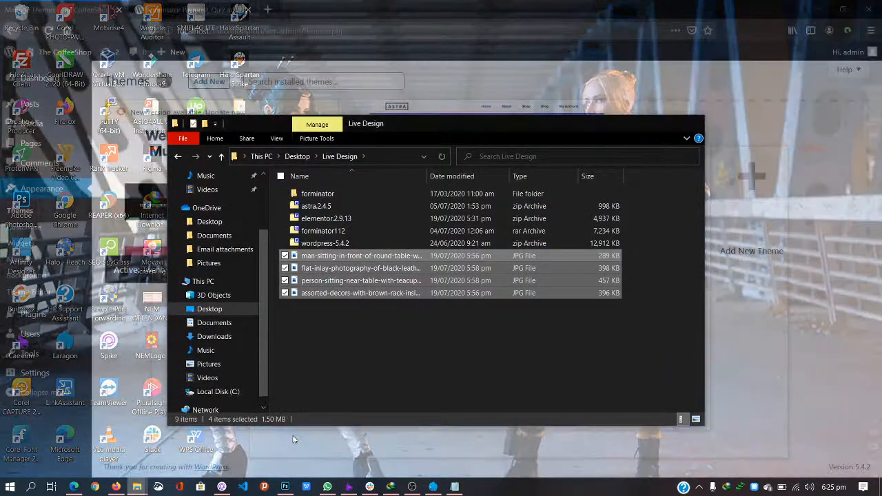
click(356, 230)
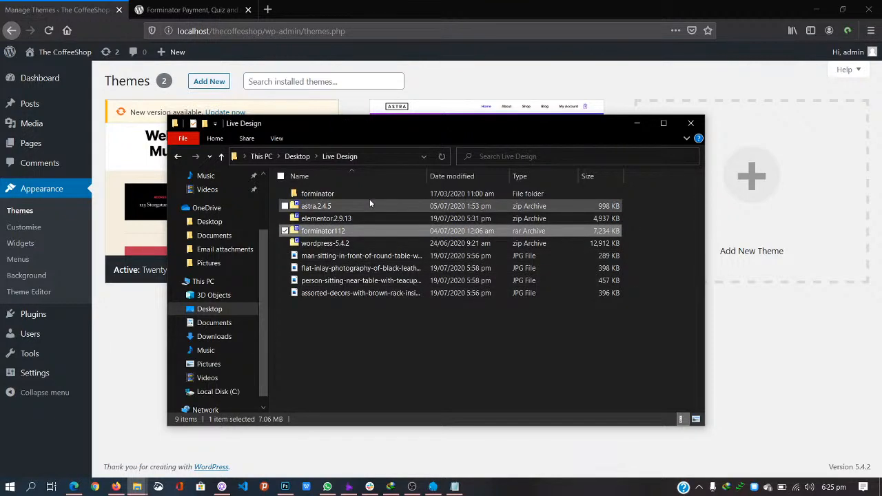
ctrl+click(383, 195)
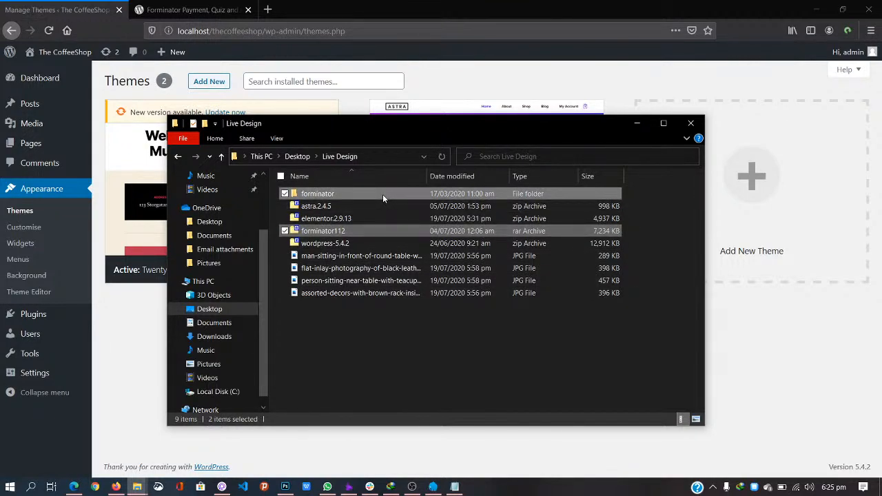
key(Delete)
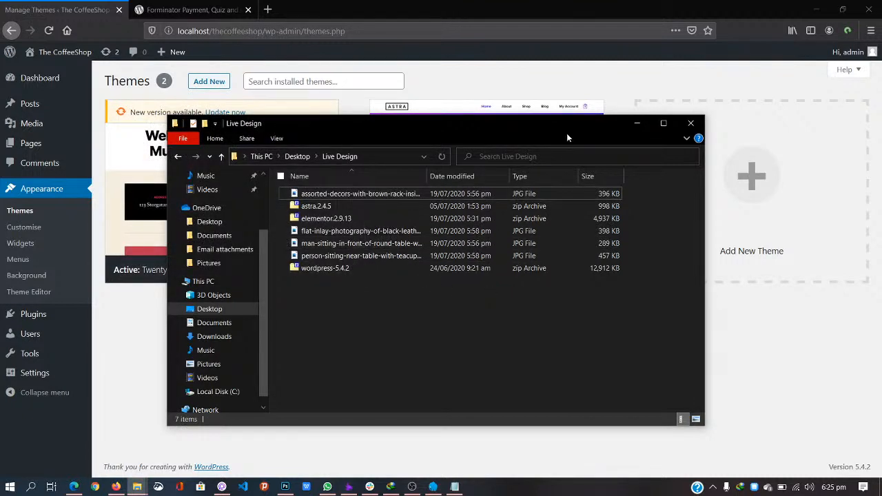
Step: Switch the file list to large thumbnails and back to details, then right-click elementor.2.9.13
key(ctrl+shift+2)
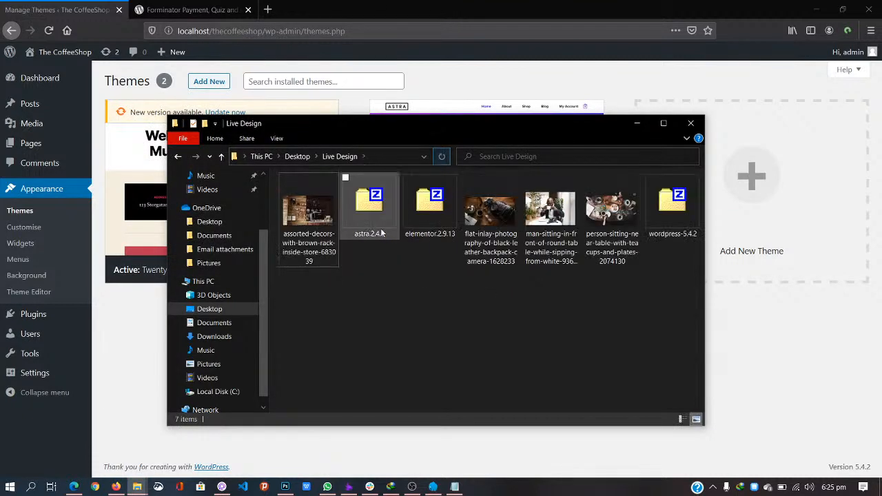
click(430, 207)
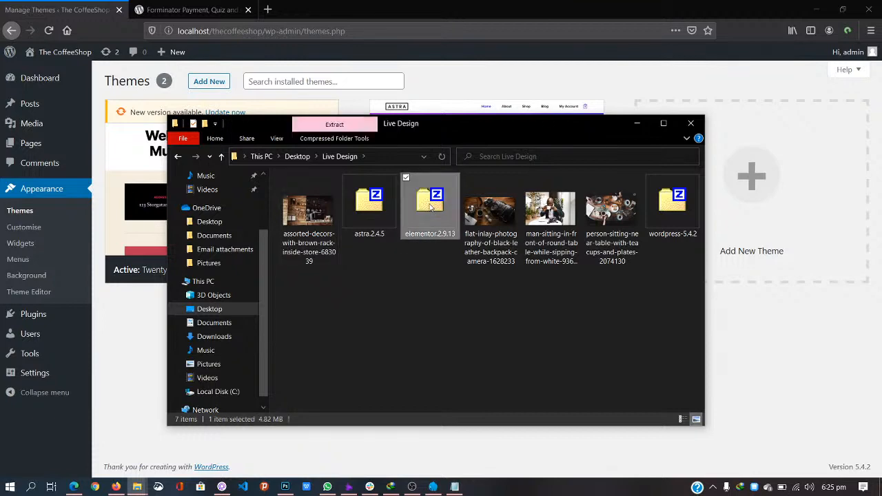
click(277, 138)
click(345, 177)
right_click(316, 218)
Step: Extract elementor.2.9.13, paste its elementor folder into wp-content\plugins, and view the Plugins list
mouse_move(458, 285)
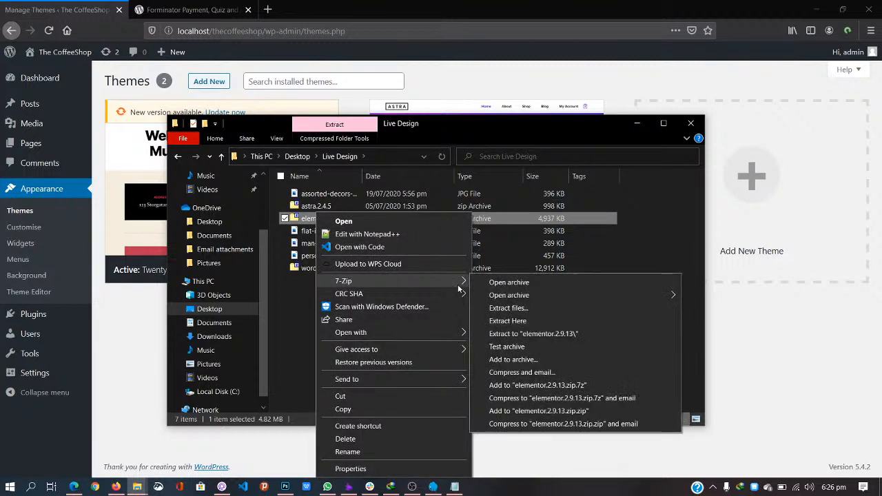
click(508, 321)
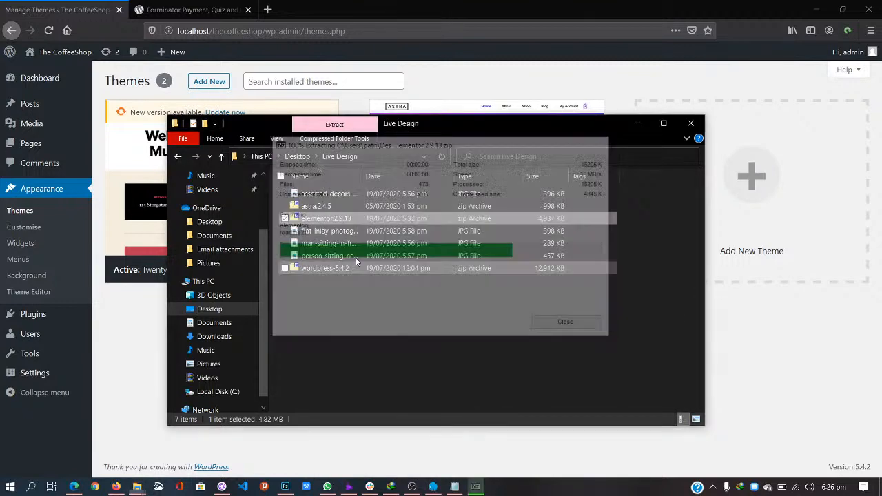
click(318, 282)
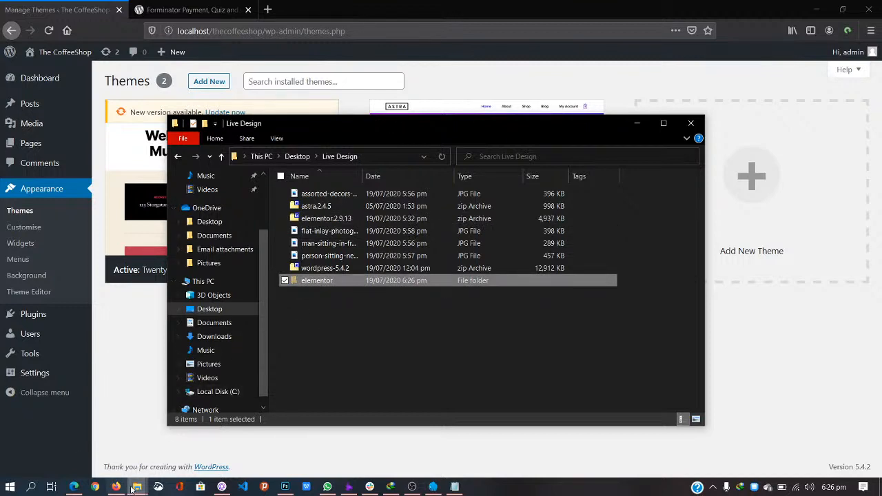
mouse_move(137, 486)
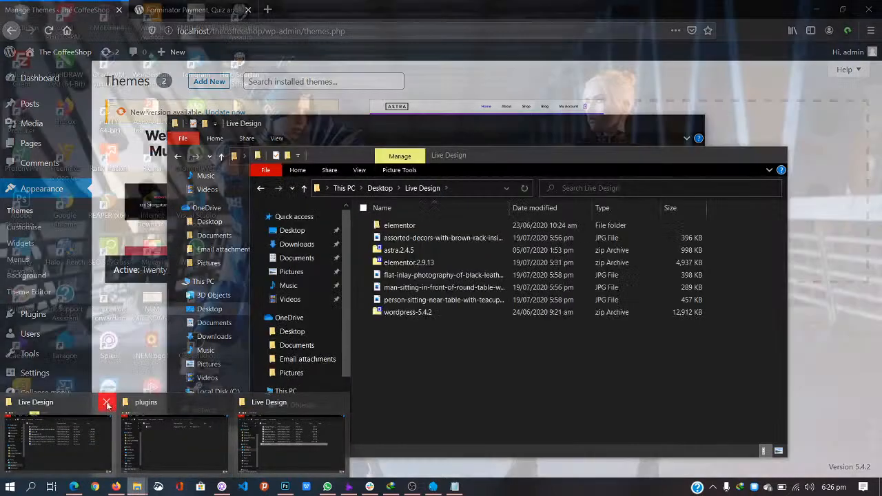
click(174, 441)
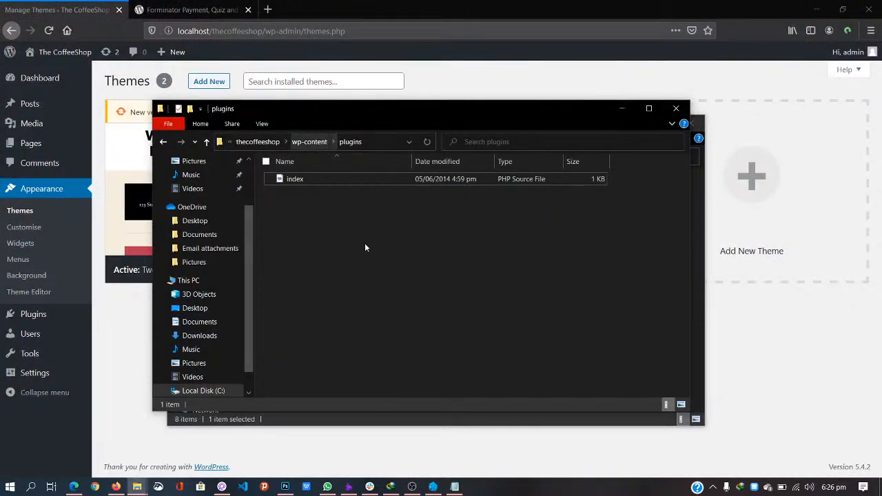
key(ctrl+v)
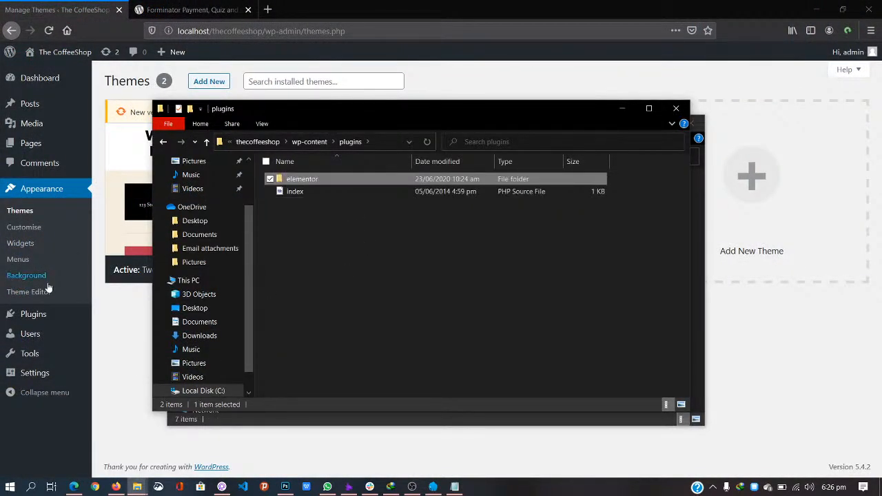
click(37, 316)
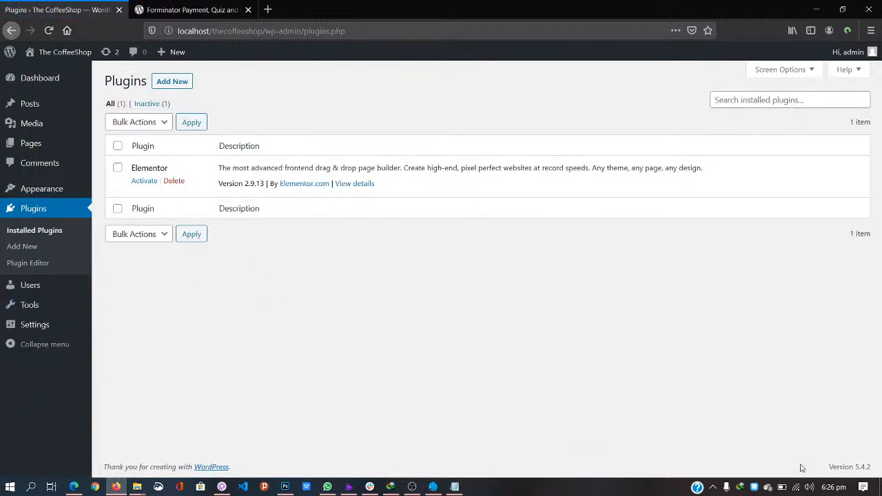
Step: Switch the laptop to battery saving mode, then view the installed themes, with Astra beside Twenty Twenty
click(782, 487)
click(686, 409)
click(540, 344)
mouse_move(69, 187)
click(105, 191)
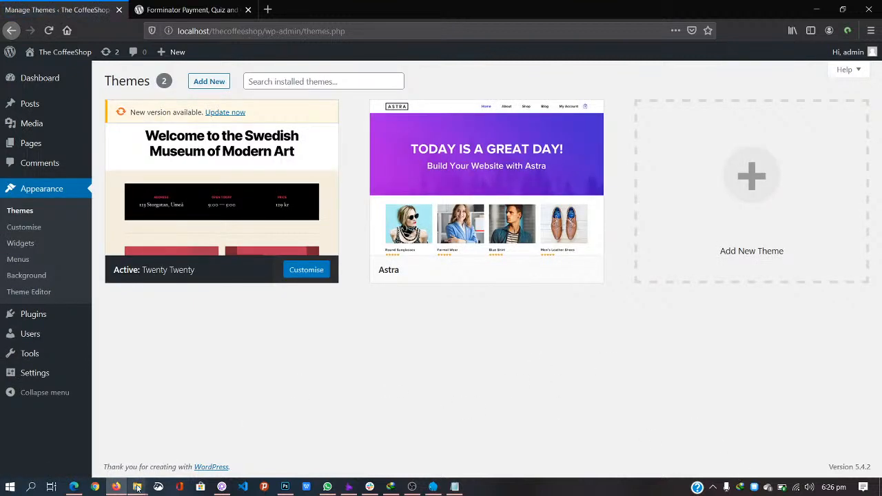
Step: Locate the downloaded forminator.1.12.1.1.zip from the download manager and copy it
click(391, 487)
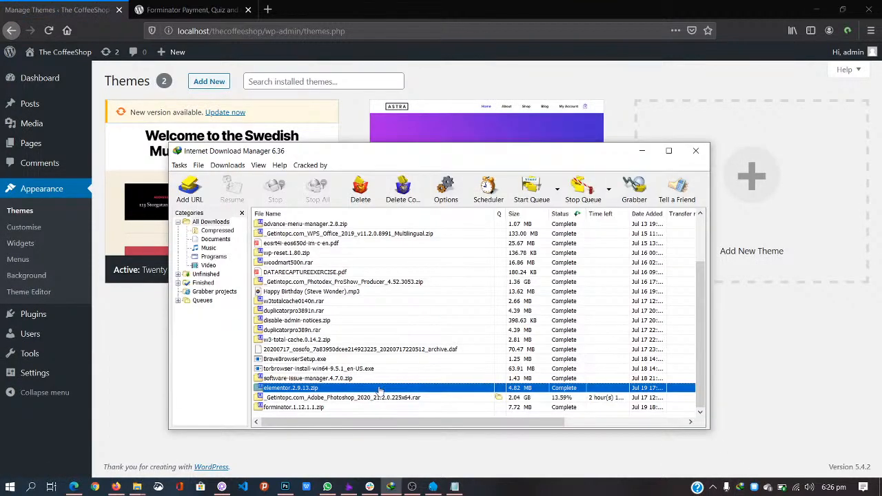
right_click(336, 408)
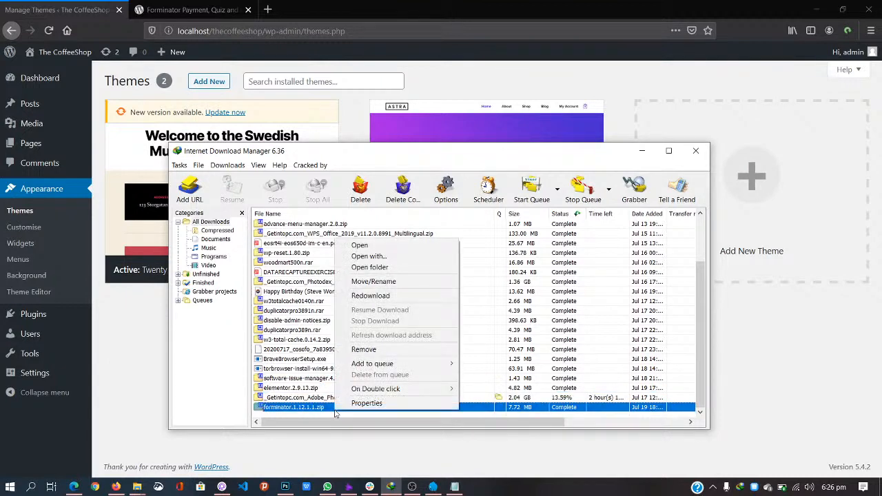
click(369, 268)
click(695, 150)
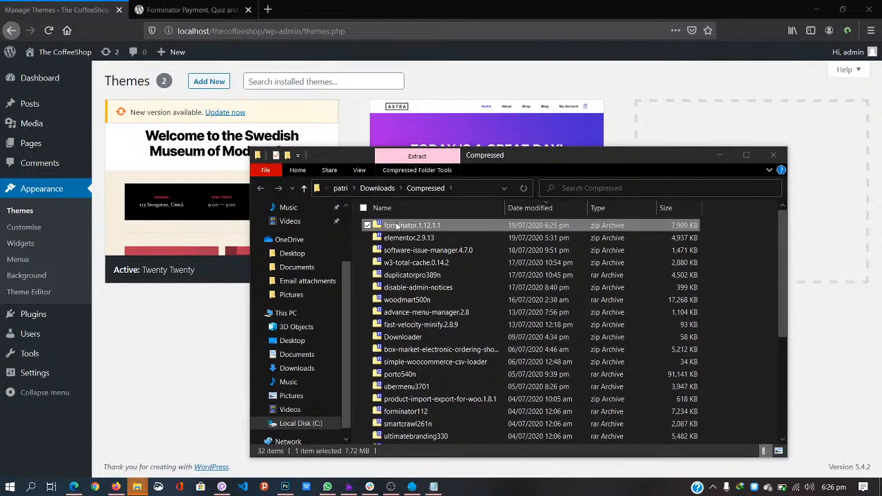
Step: Paste the Forminator zip into the Desktop's Live Design folder
click(293, 340)
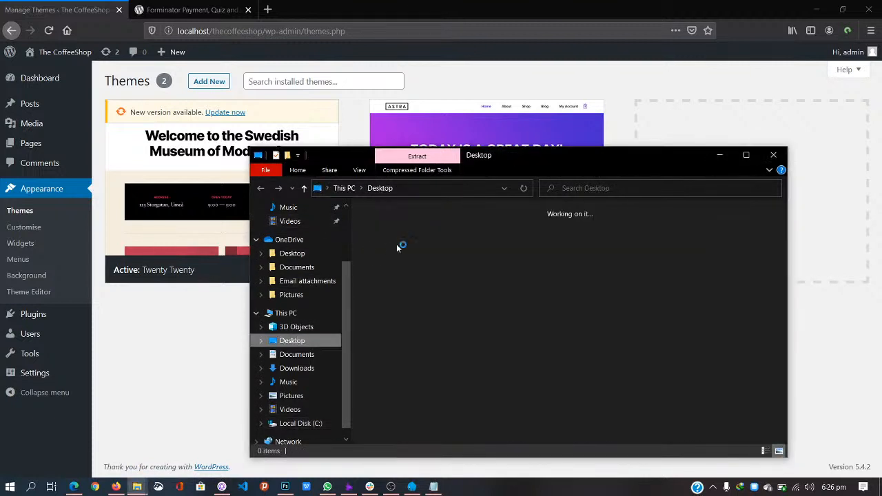
click(261, 173)
click(262, 188)
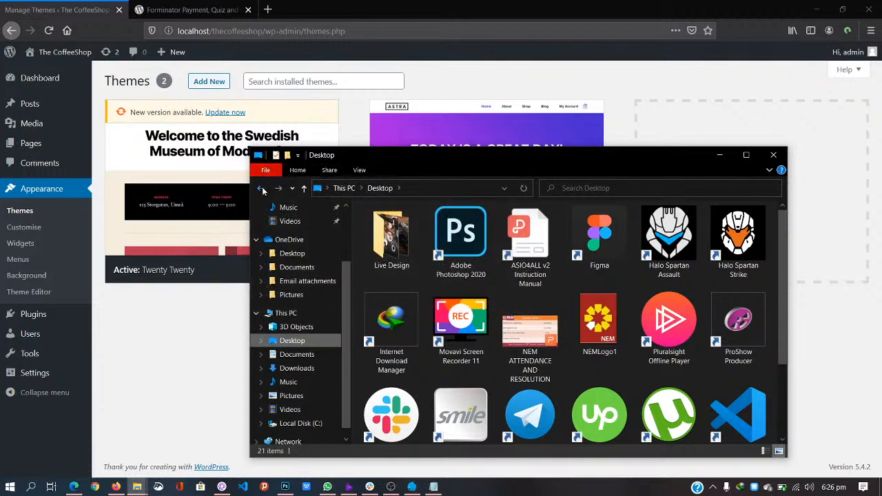
click(261, 189)
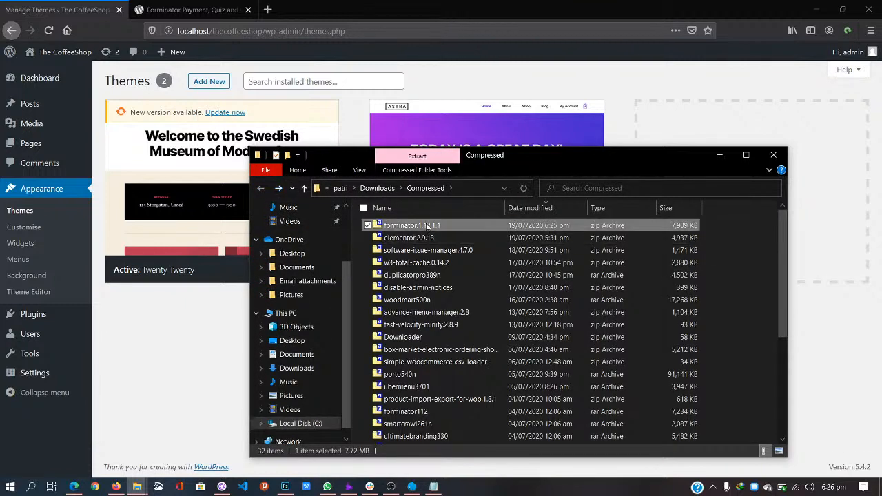
click(278, 188)
double_click(389, 252)
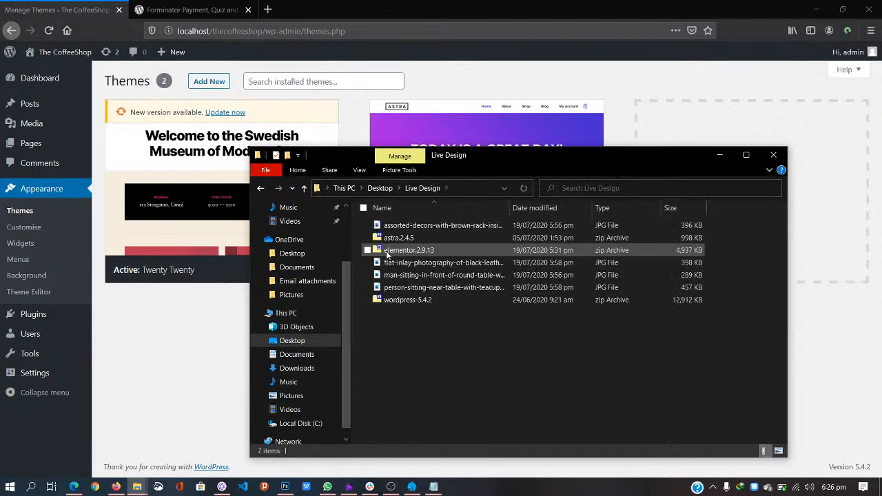
key(ctrl+v)
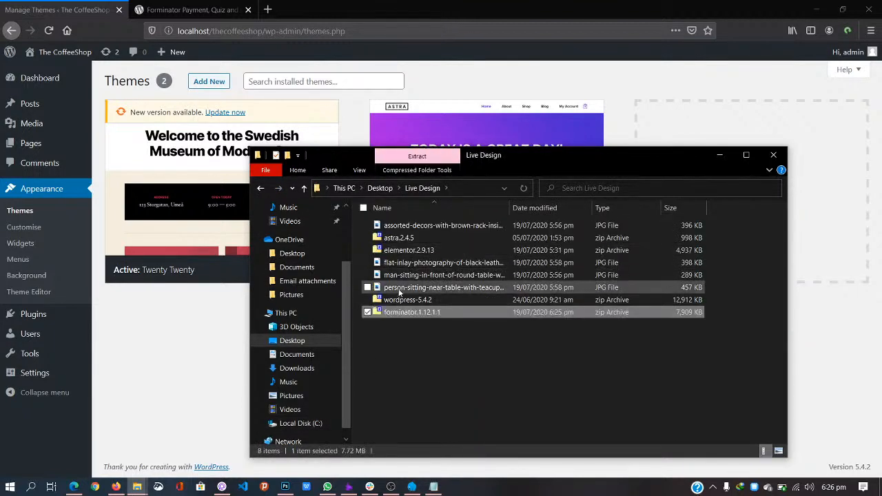
Step: Extract the Forminator zip in place with 7-Zip Extract Here
right_click(398, 316)
mouse_move(541, 119)
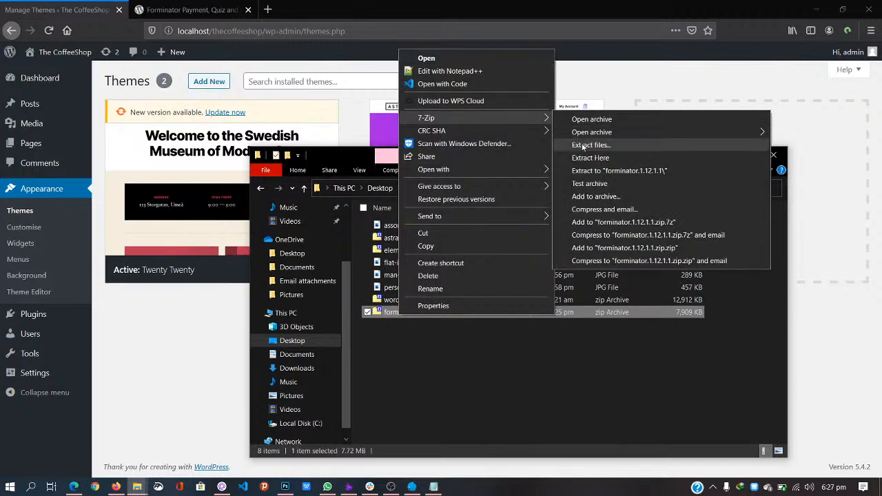
click(590, 158)
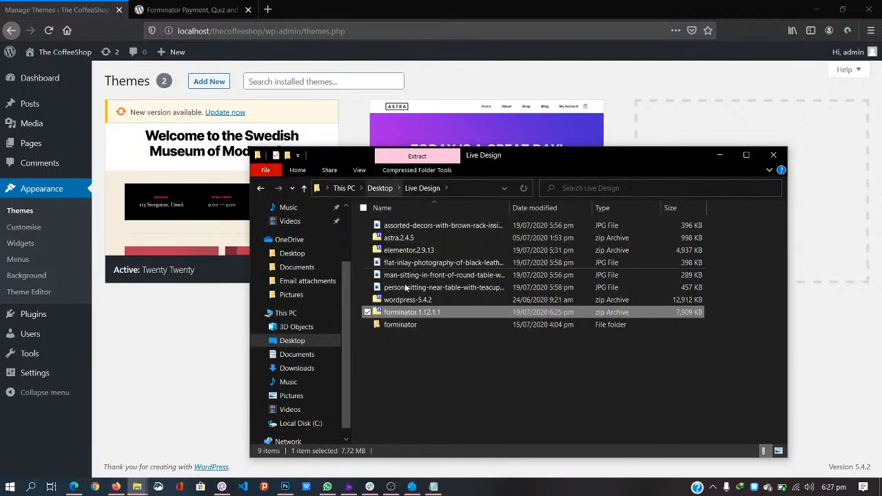
Step: Move the extracted forminator folder into the site's wp-content\plugins folder
click(401, 325)
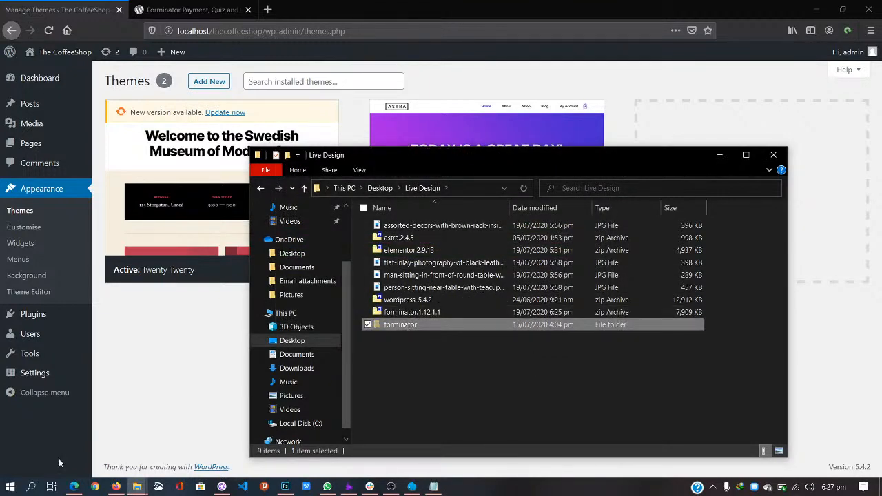
mouse_move(135, 478)
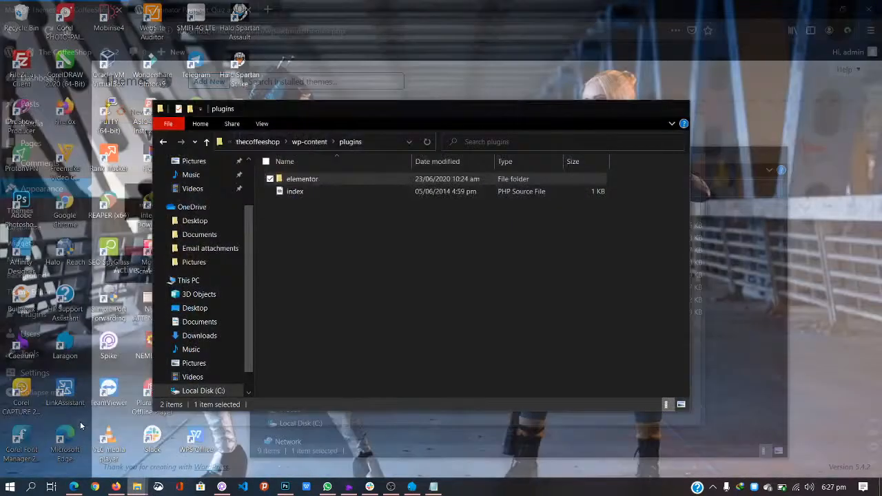
click(59, 441)
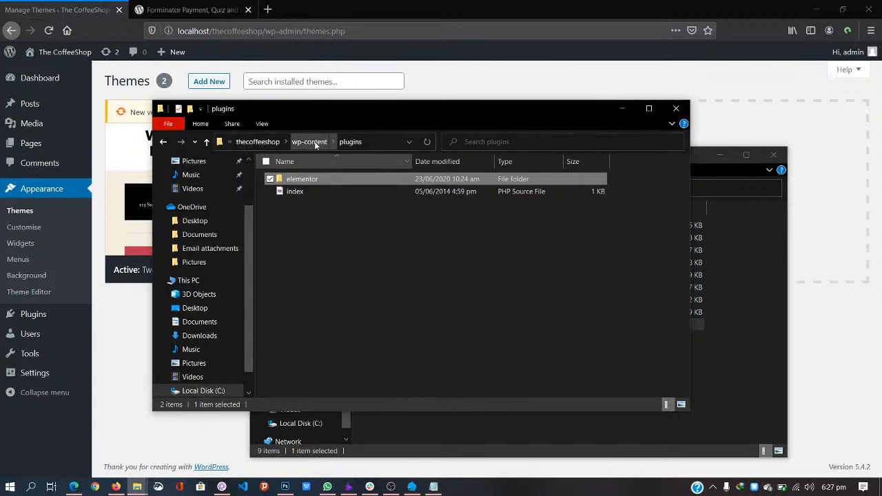
click(322, 237)
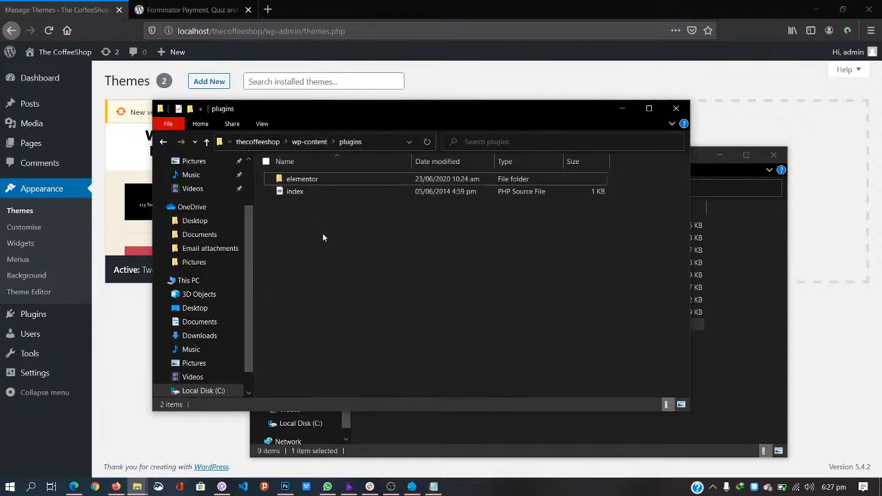
key(ctrl+v)
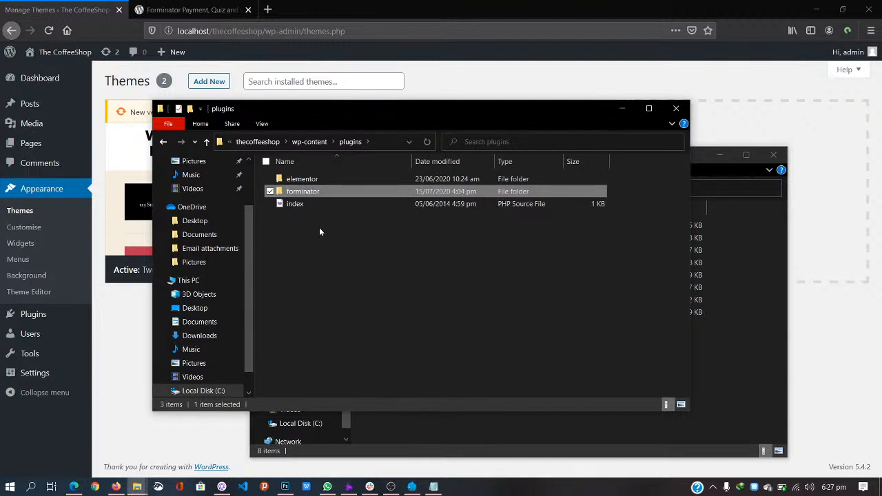
click(446, 76)
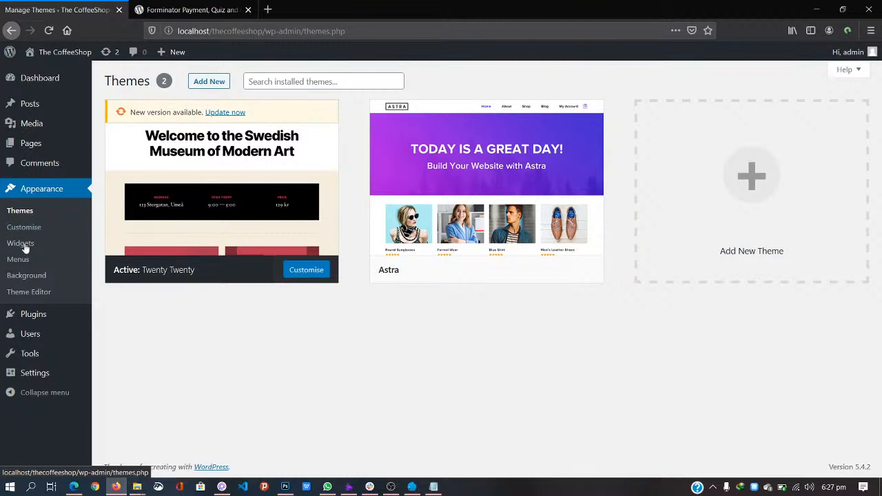
Step: Confirm Elementor and Forminator are in the plugins list, then activate the Astra theme
click(28, 319)
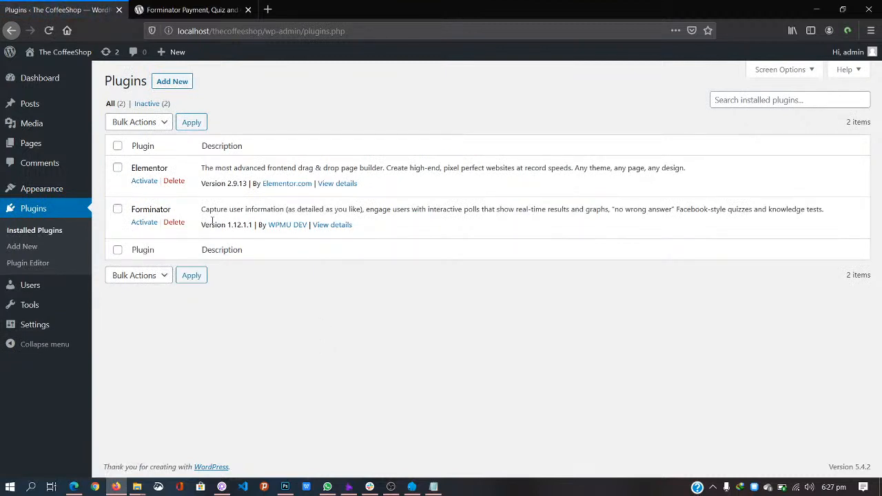
click(48, 189)
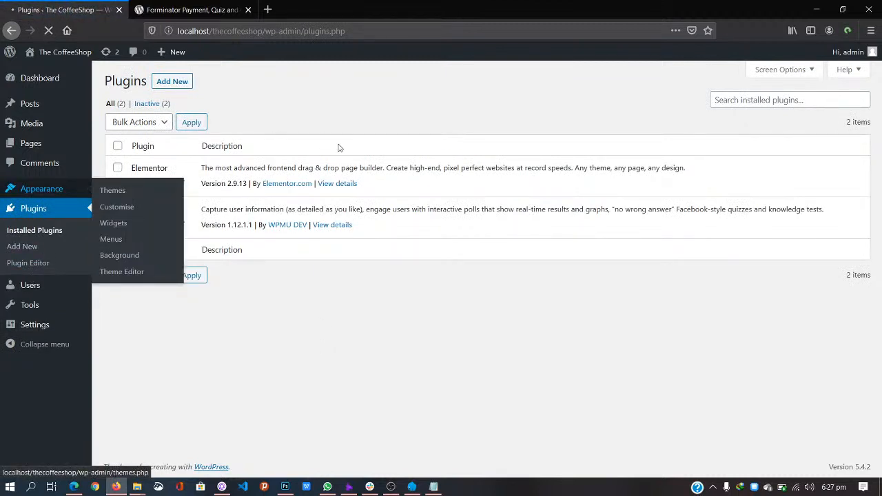
mouse_move(492, 247)
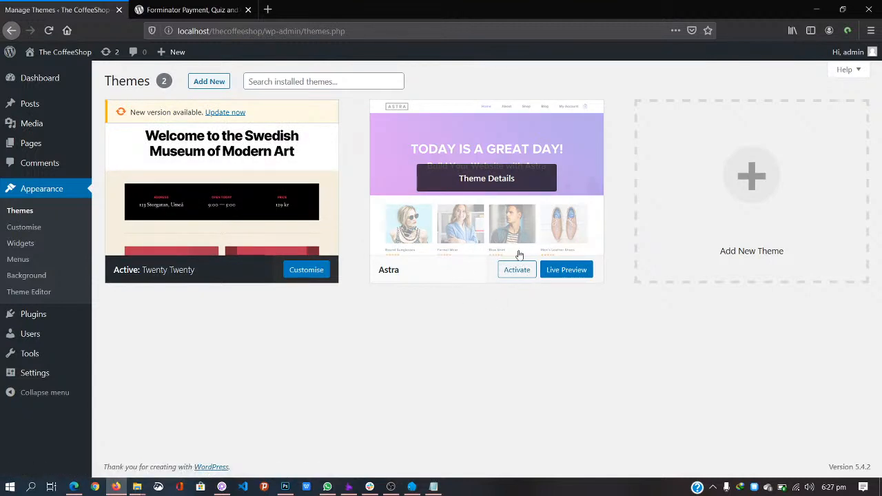
click(524, 274)
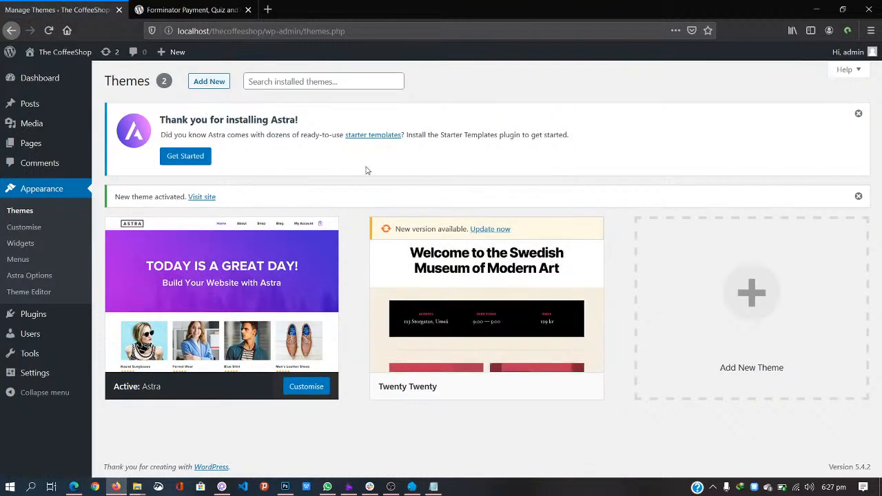
Step: Review the CoffeeShop front end in the Astra theme, then go back to the Dashboard
click(205, 197)
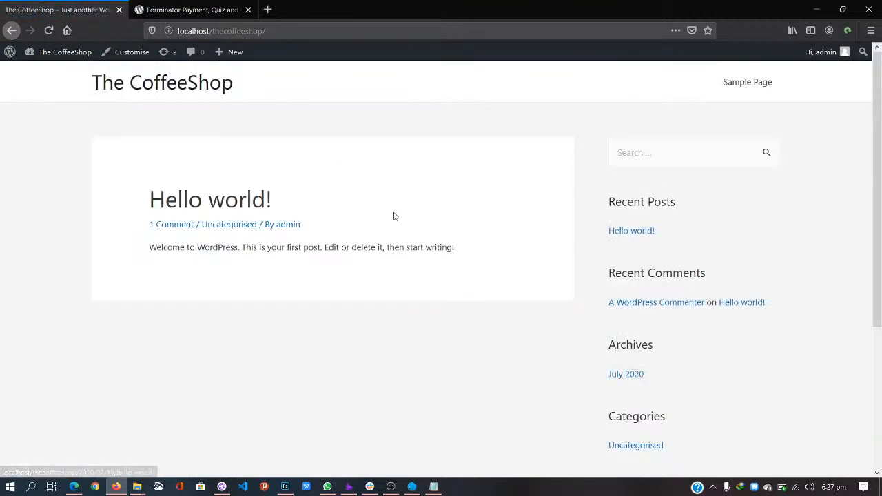
scroll(394, 217, down, 3)
scroll(394, 216, up, 3)
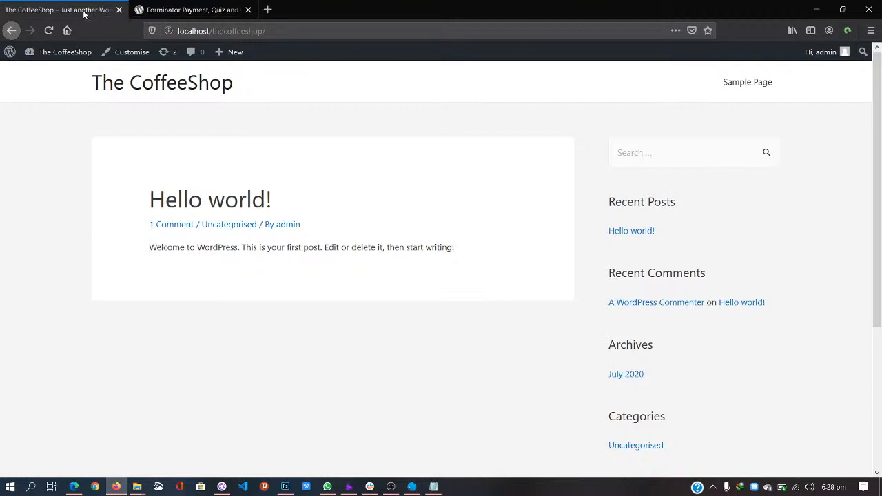
mouse_move(62, 54)
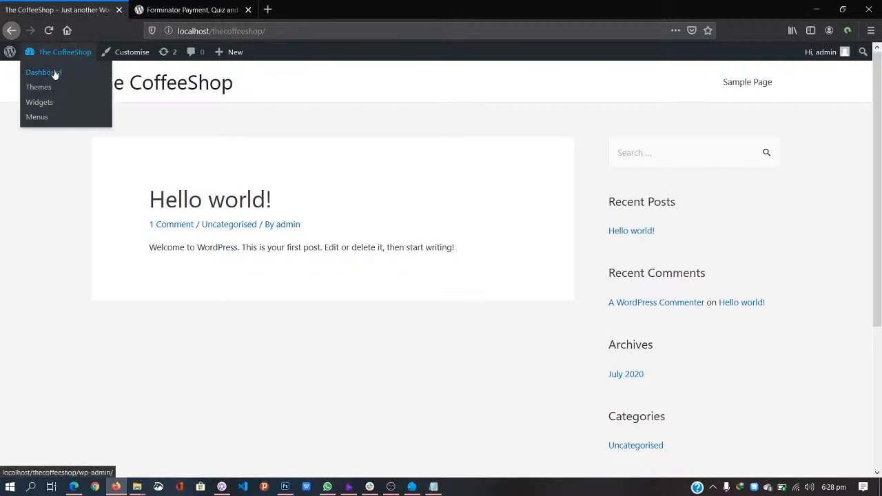
click(52, 76)
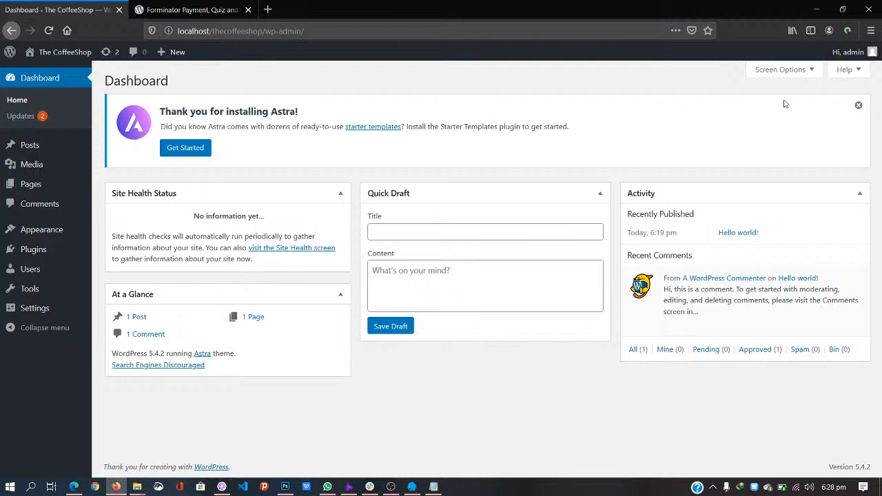
Step: Dismiss the Astra welcome notice and bulk-activate Elementor and Forminator on the Plugins page
click(858, 105)
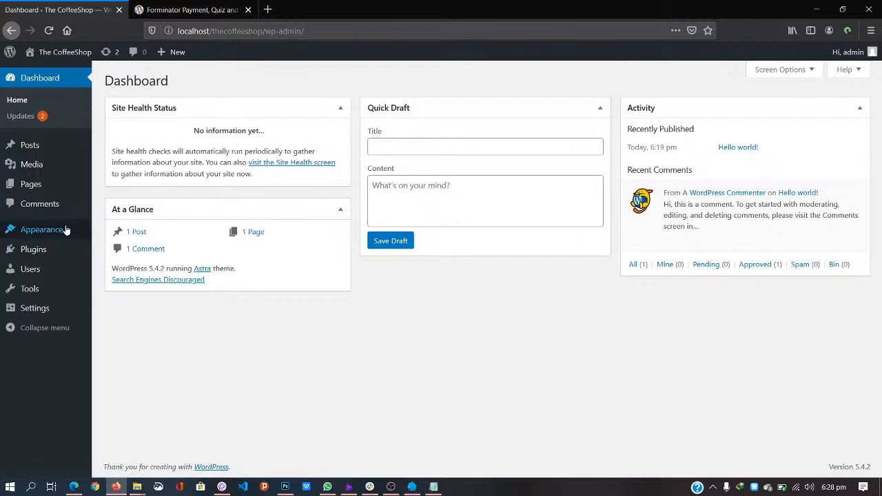
mouse_move(66, 229)
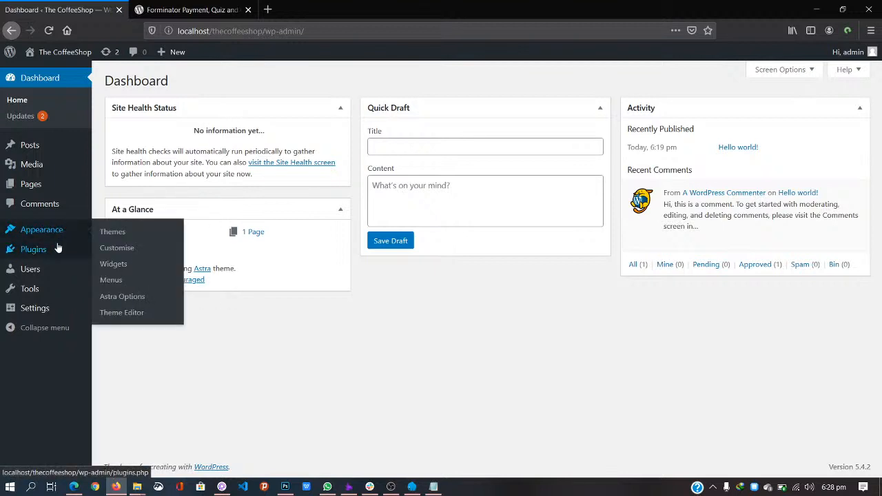
click(57, 252)
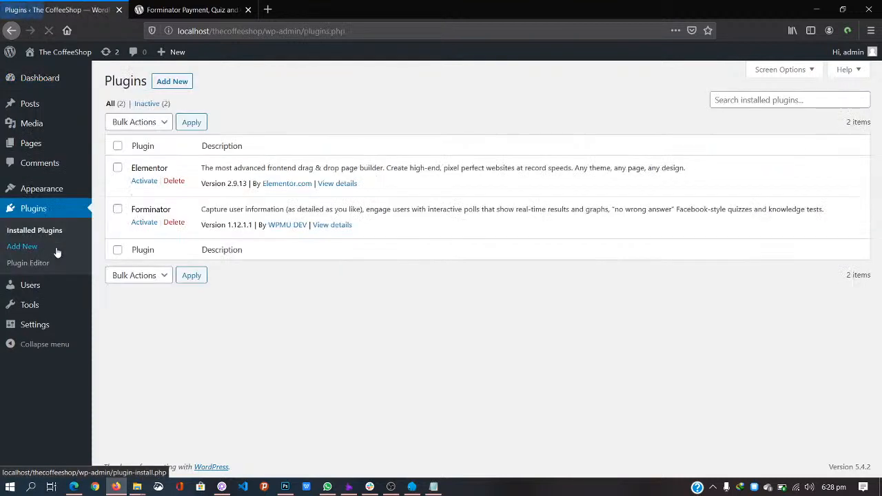
click(117, 168)
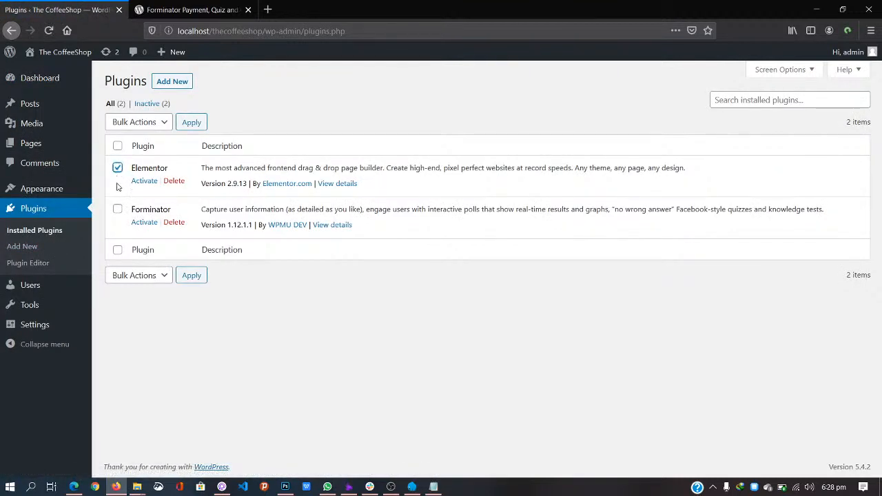
click(118, 209)
click(150, 124)
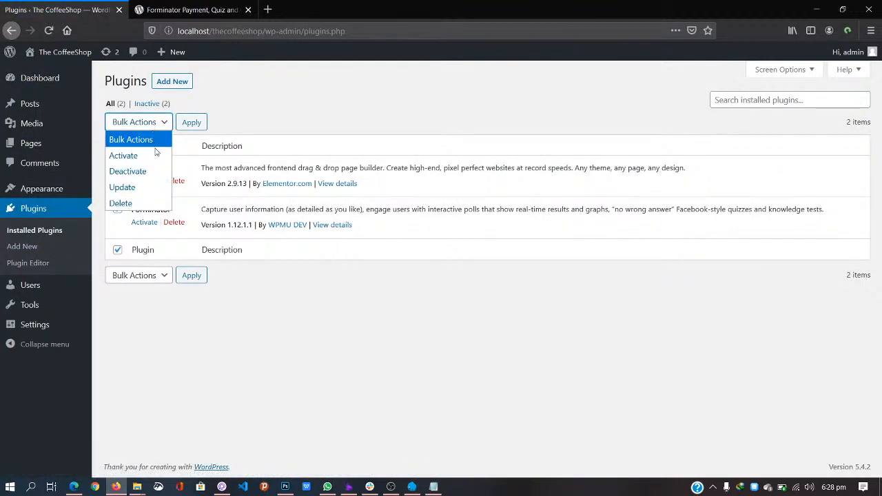
click(155, 155)
click(192, 122)
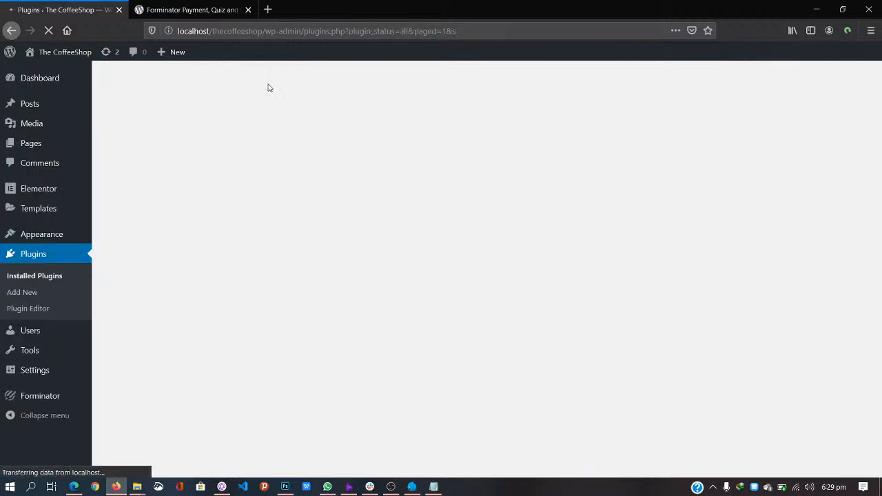
mouse_move(52, 141)
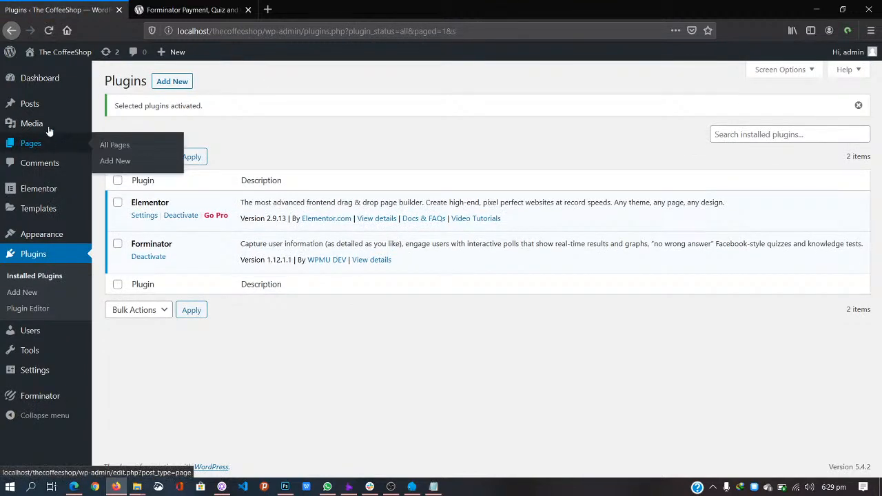
Step: From the Pages list, add a new page in the block editor
click(44, 147)
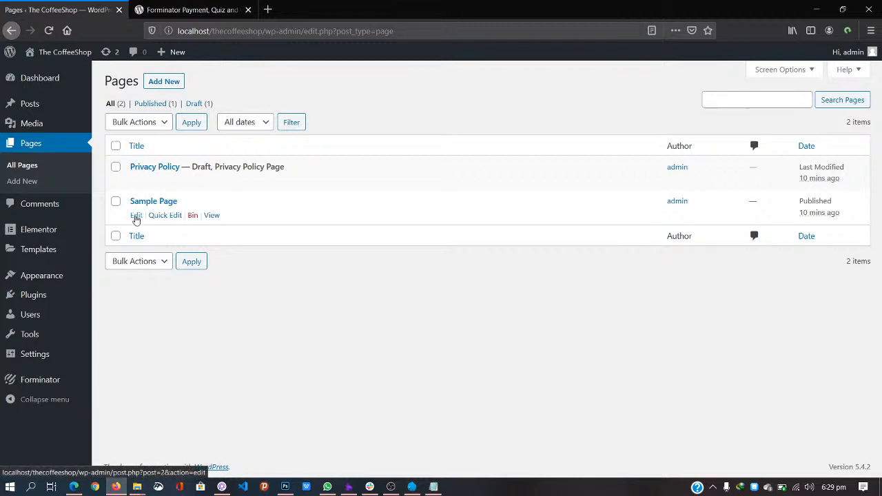
click(164, 81)
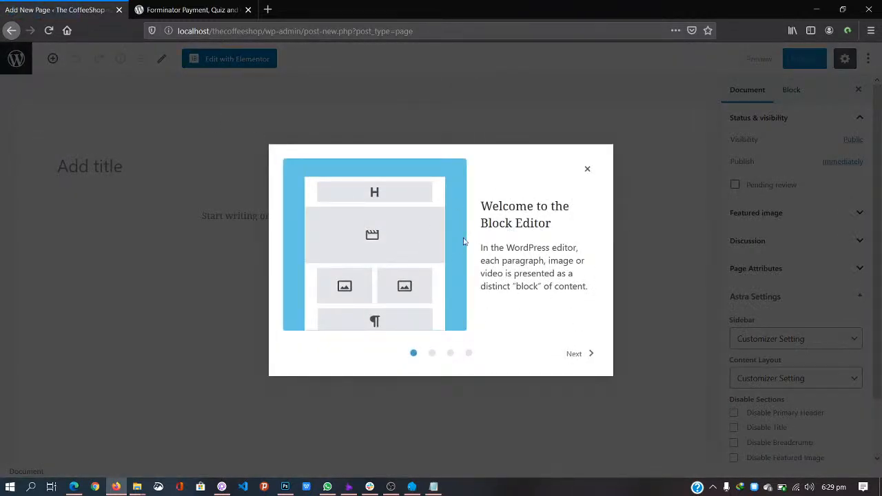
Step: Skip through and close the block editor welcome guide, then title the page 'Home'
click(578, 362)
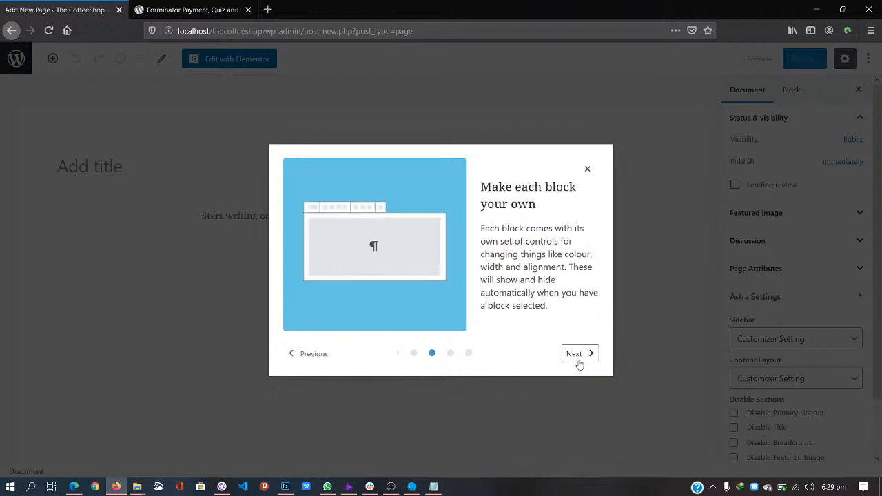
click(578, 364)
click(578, 364)
click(583, 353)
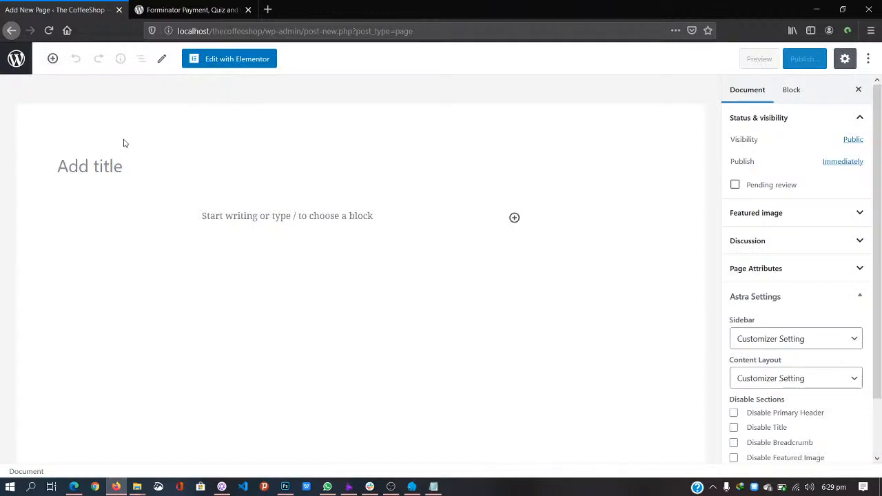
click(118, 166)
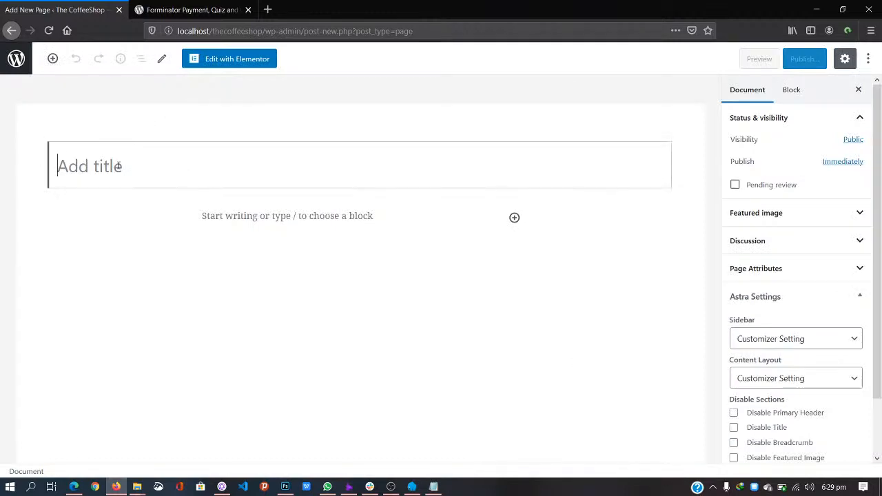
text(Home)
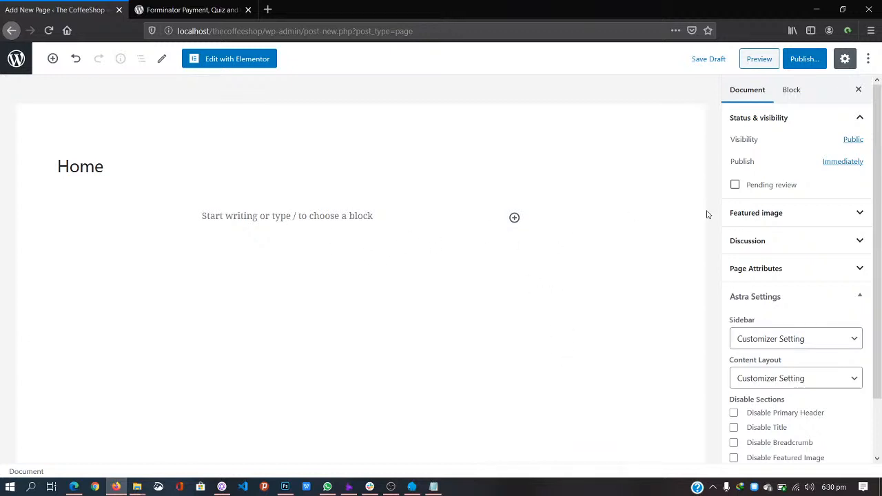
scroll(880, 263, down, 2)
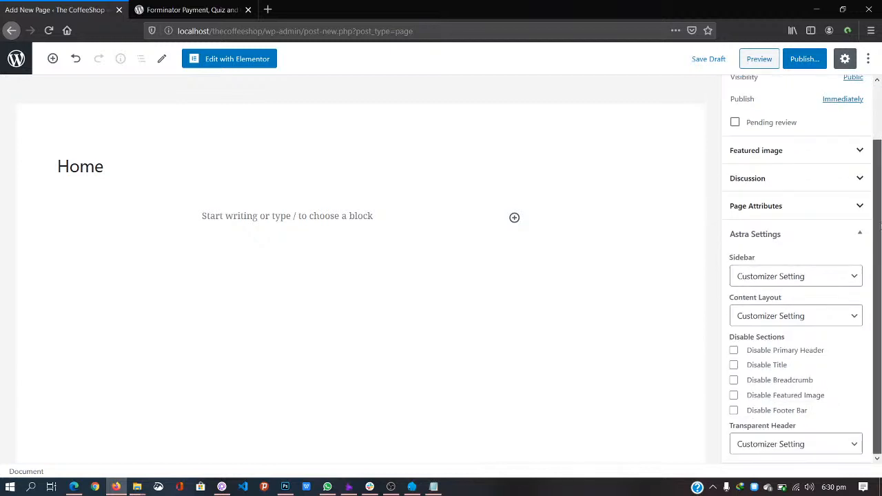
scroll(880, 239, up, 2)
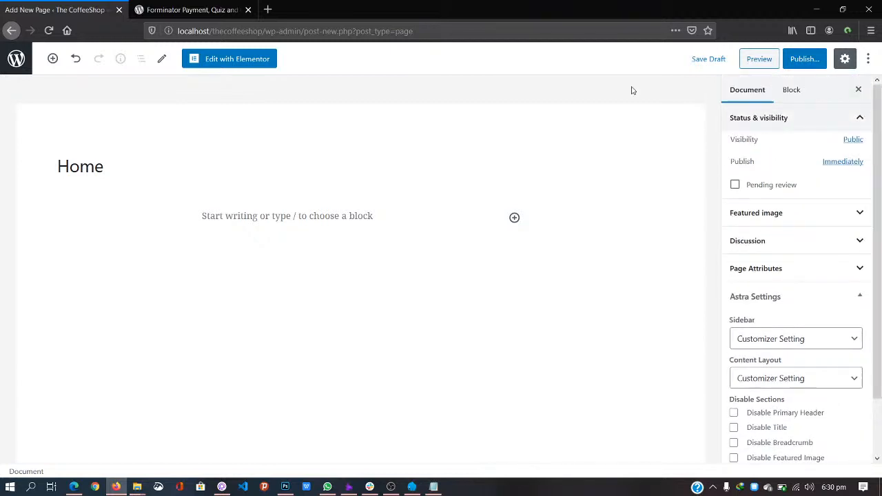
Step: Open the Home page in Elementor and scroll through the Elements widget panel
click(240, 61)
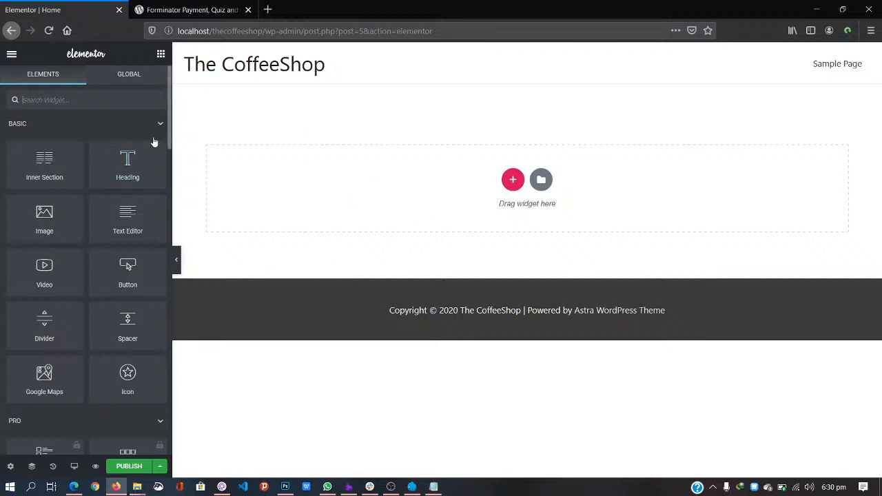
scroll(85, 234, down, 1)
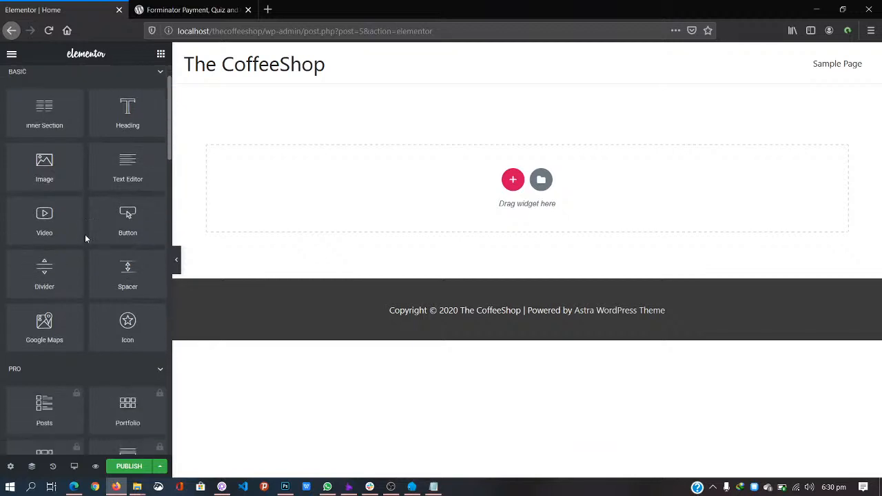
scroll(85, 237, down, 10)
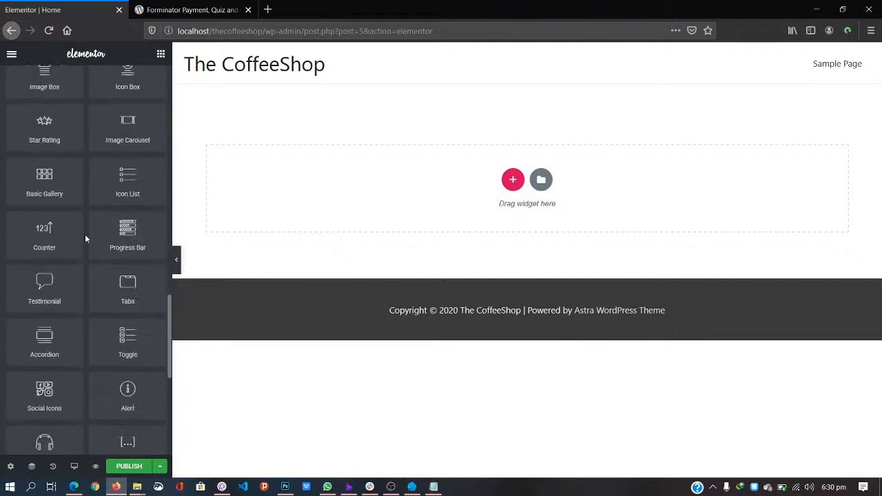
scroll(86, 239, down, 6)
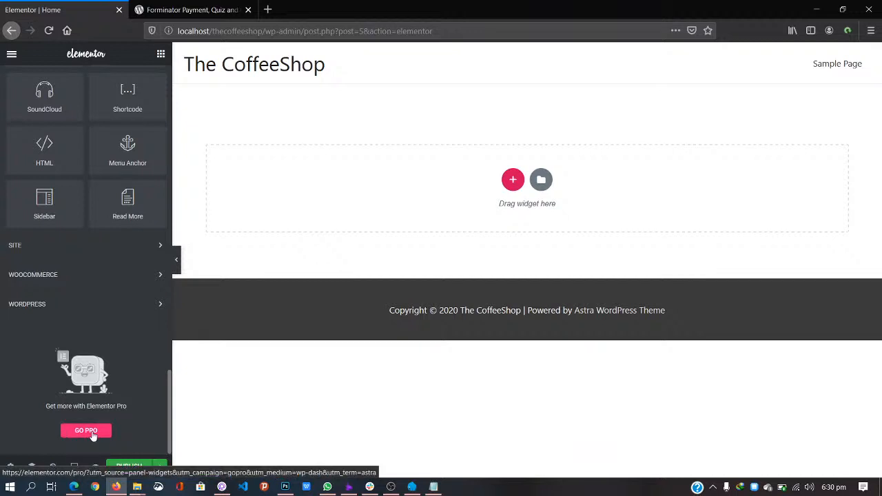
scroll(95, 250, up, 10)
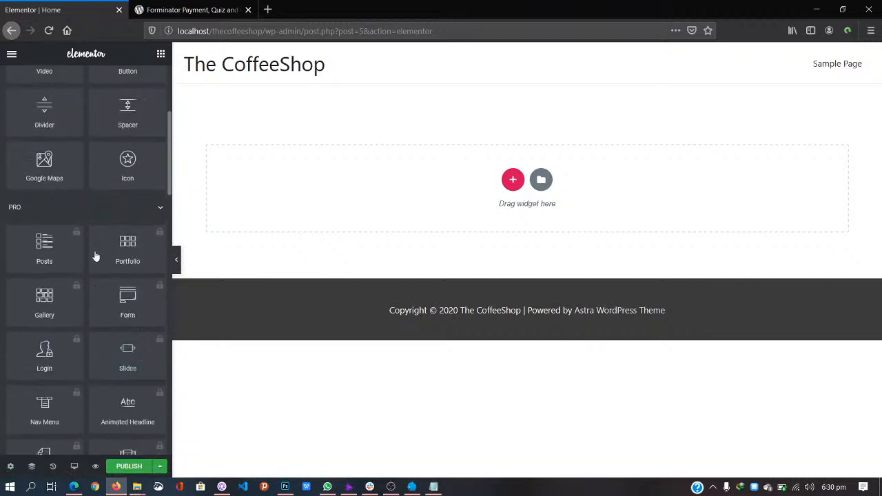
scroll(96, 256, up, 5)
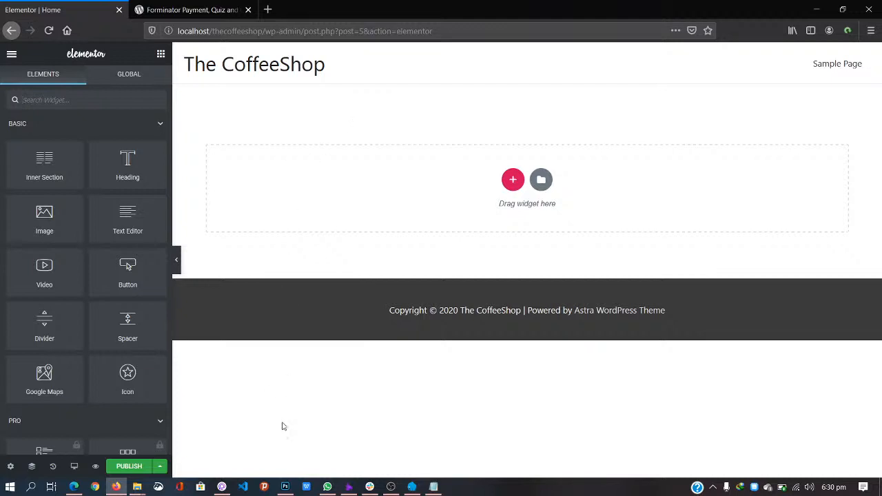
Step: Close the extra Explorer windows and show the Live Design folder as large icons
mouse_move(140, 488)
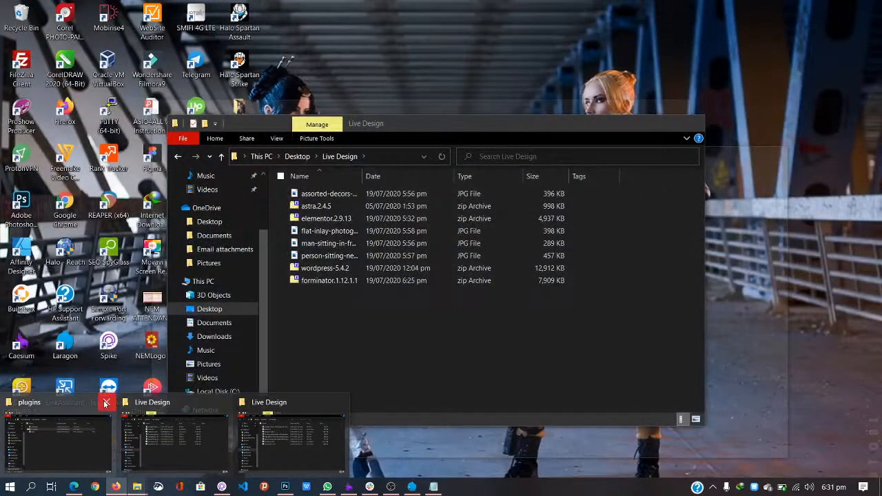
click(105, 403)
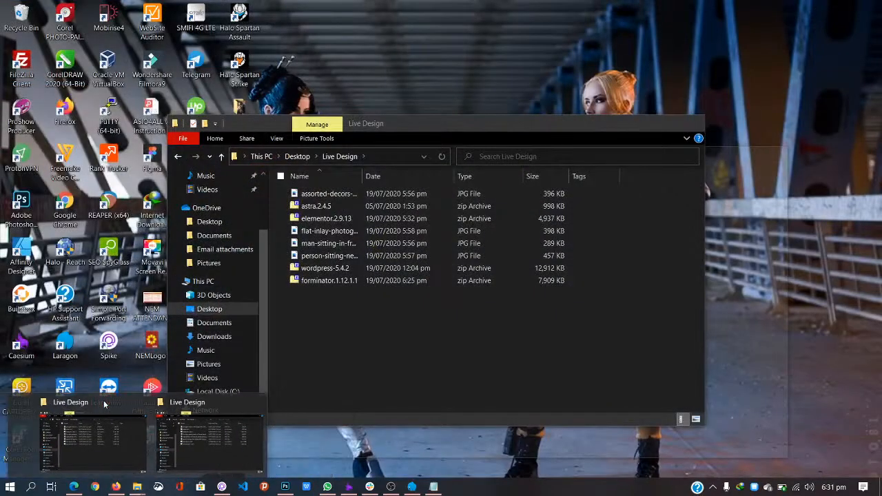
click(130, 403)
click(131, 431)
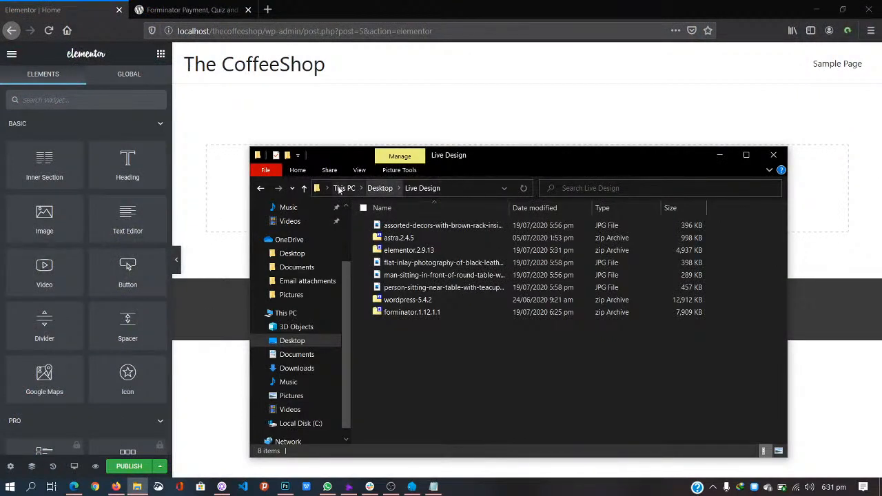
click(359, 169)
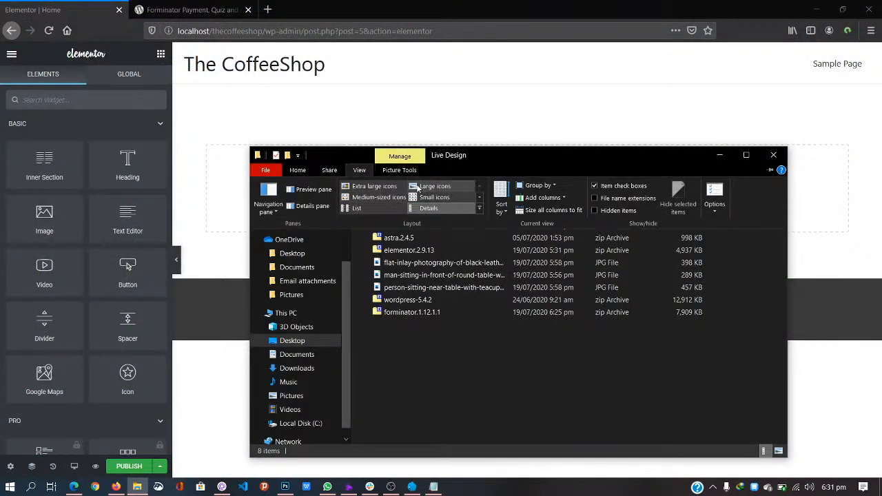
click(434, 186)
Step: Preview the coffee shop photos full size, including the man sipping coffee
click(379, 247)
click(563, 241)
click(634, 245)
click(686, 245)
double_click(401, 240)
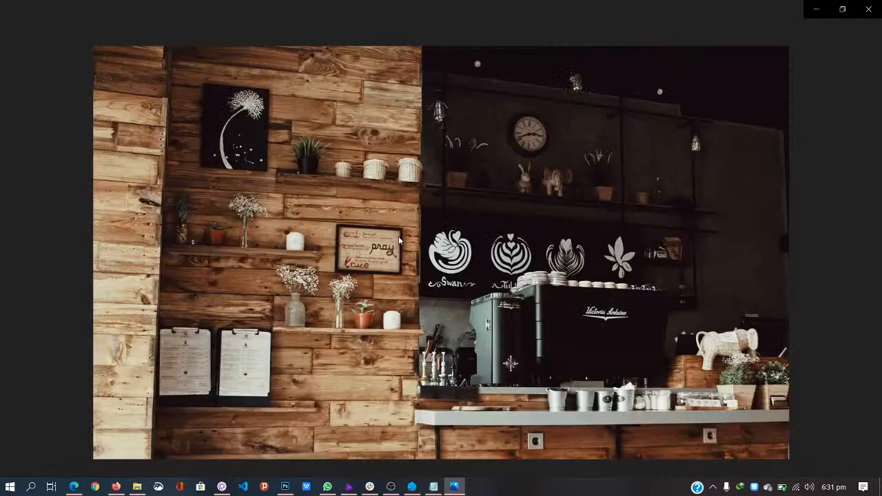
key(Right)
key(Right)
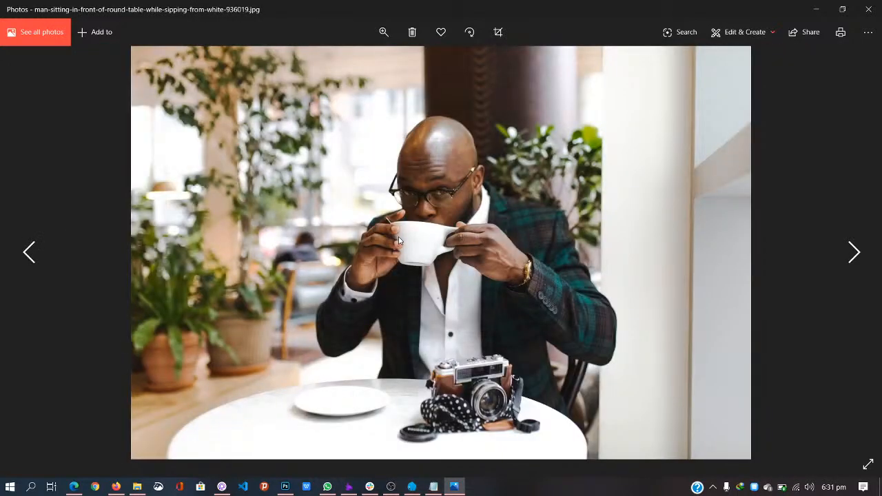
key(Right)
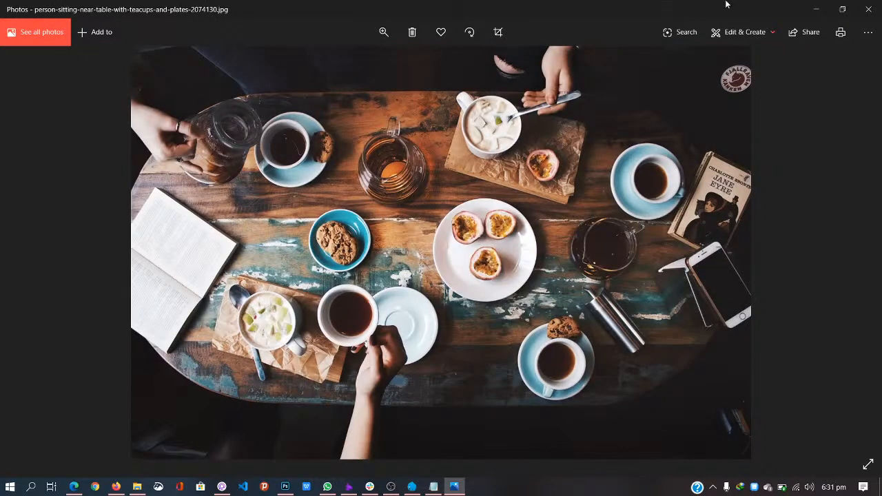
click(869, 9)
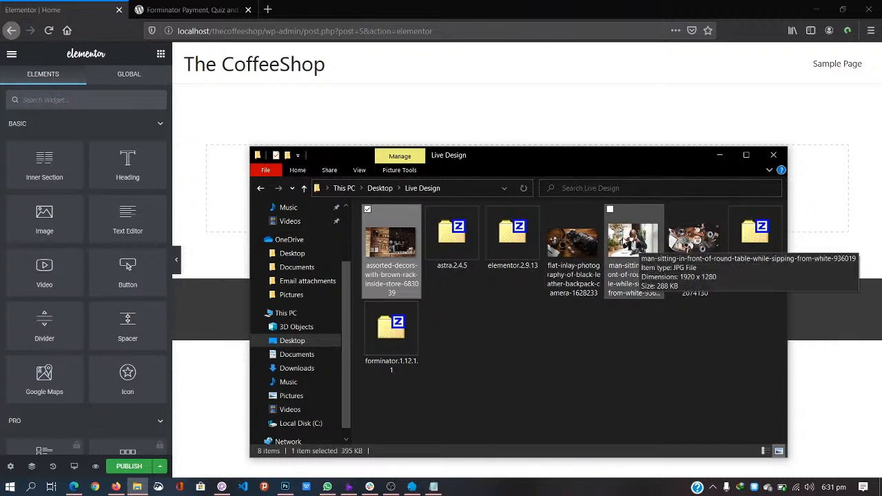
double_click(634, 244)
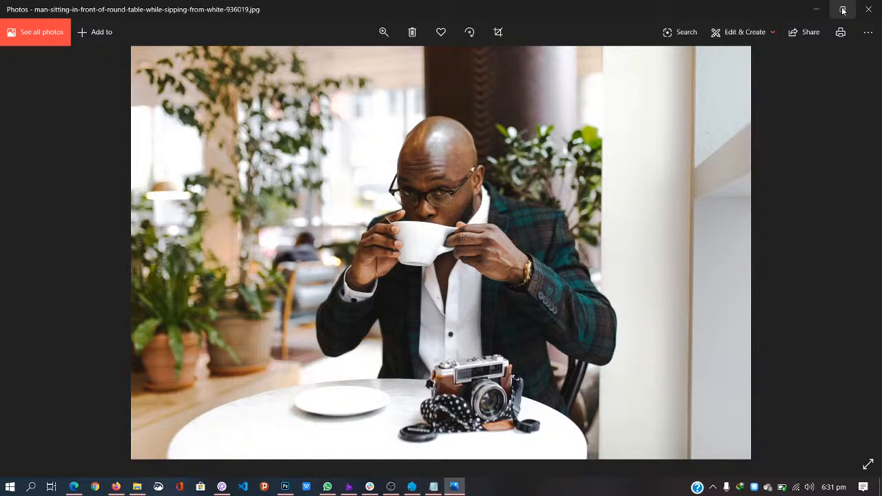
click(868, 9)
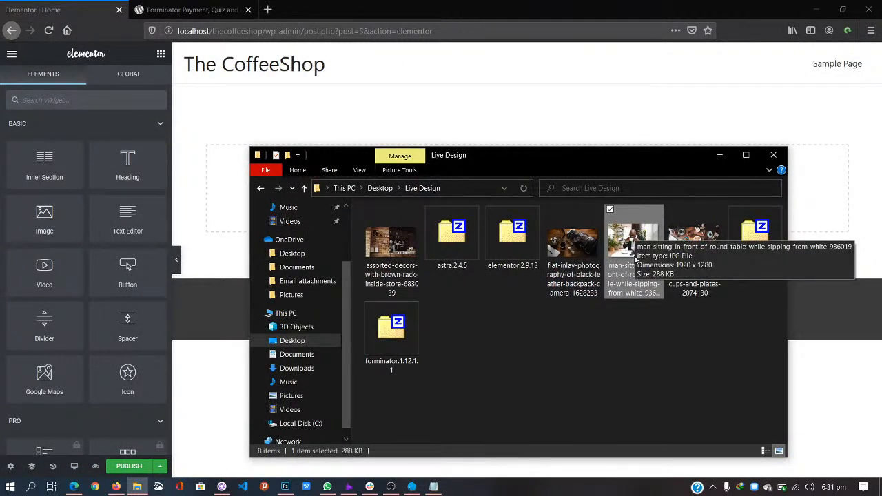
Step: Rename the man-sipping-coffee photo to 'hero image'
key(F2)
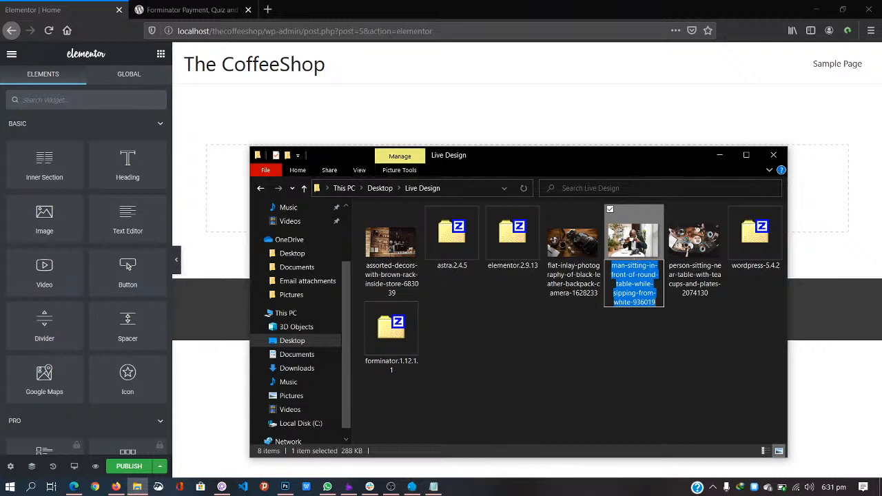
text(hero image)
key(Return)
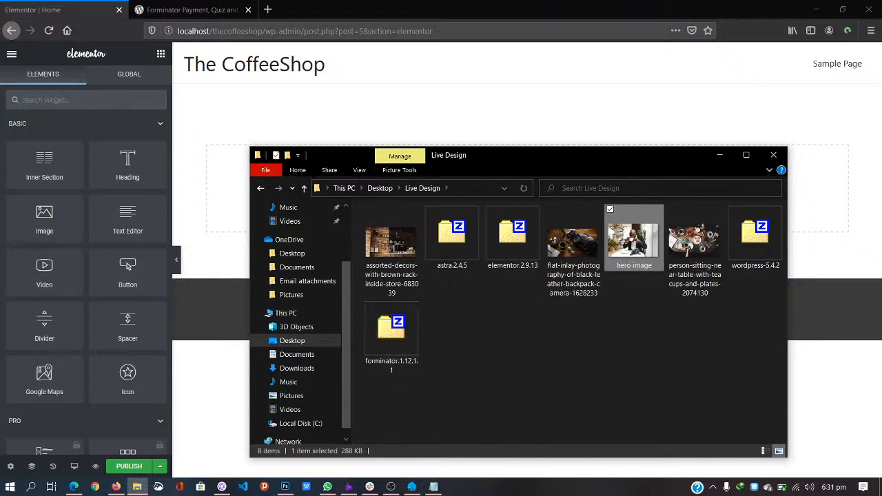
click(285, 486)
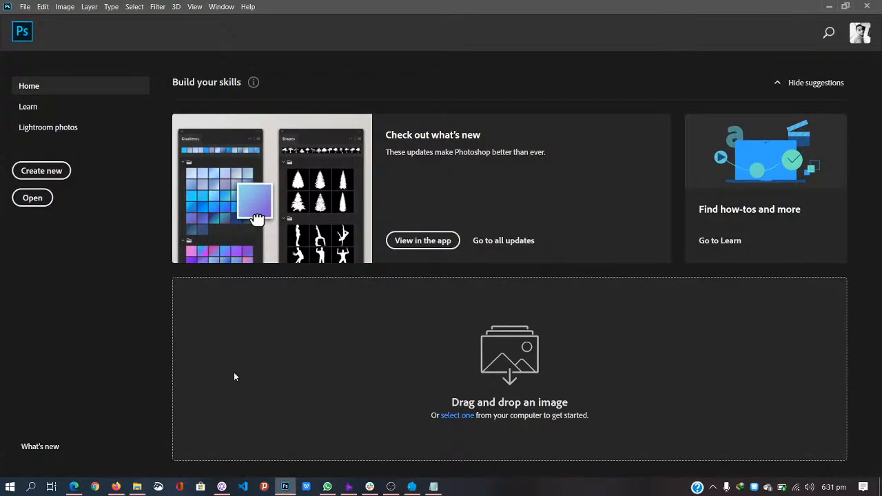
Step: Open hero image in Photoshop and crop it to 1920 × 1080 px, shifting the photo upward
click(137, 486)
drag(634, 240, 218, 306)
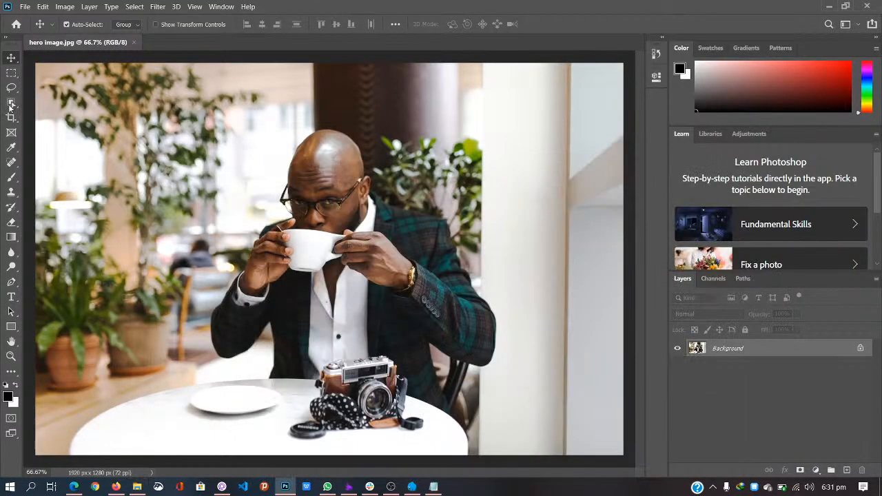
click(11, 118)
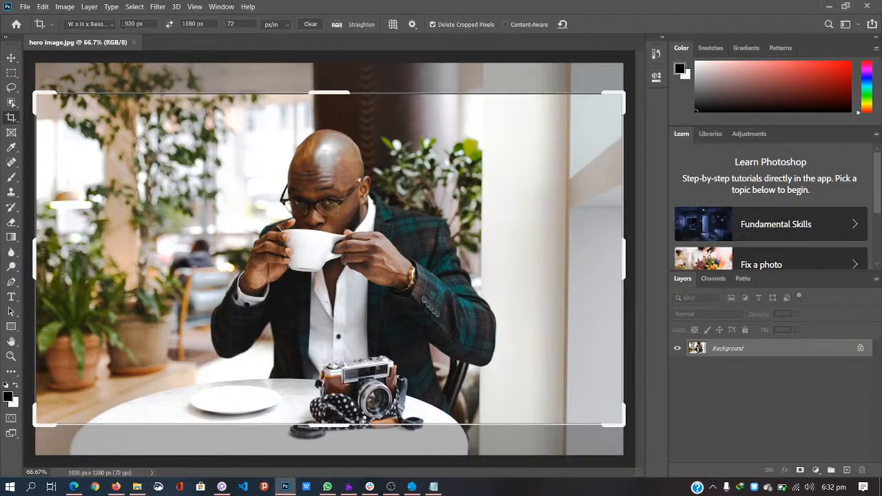
drag(197, 25, 135, 13)
text(600)
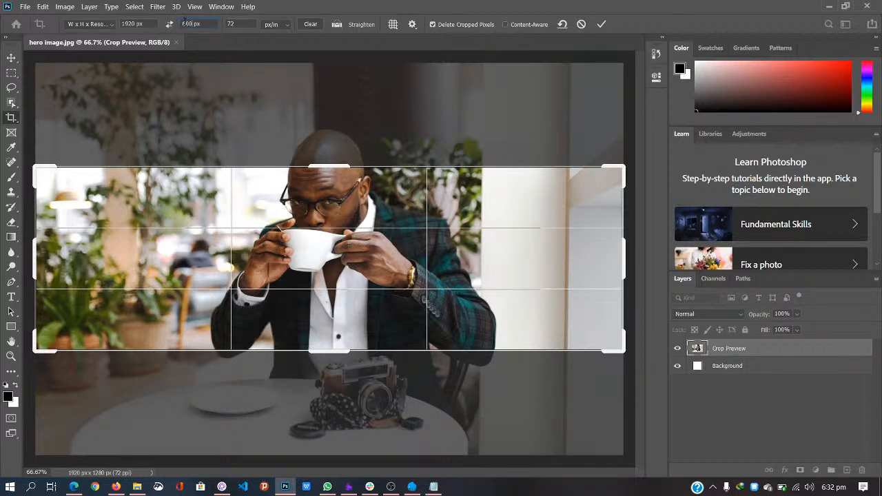
text(9)
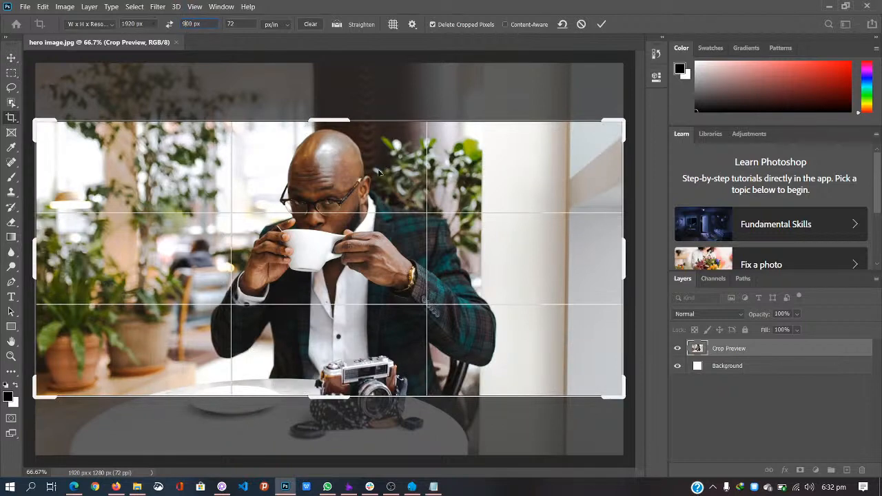
drag(385, 270, 386, 254)
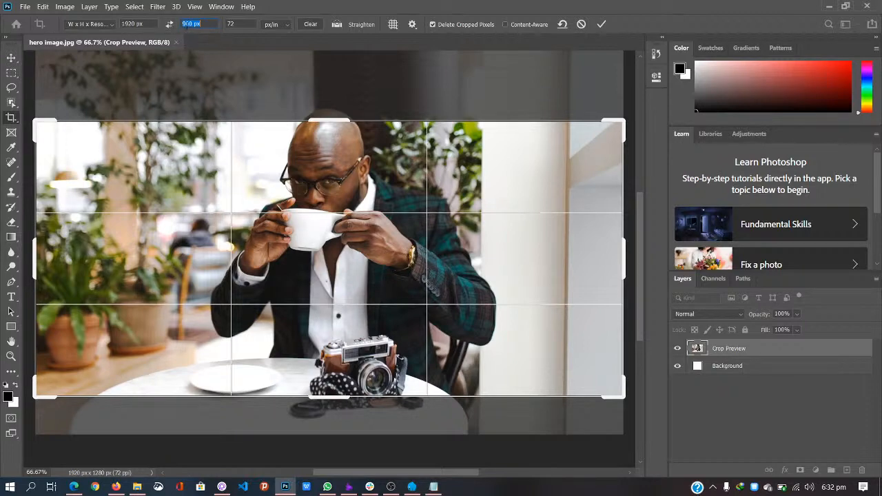
text(1080px)
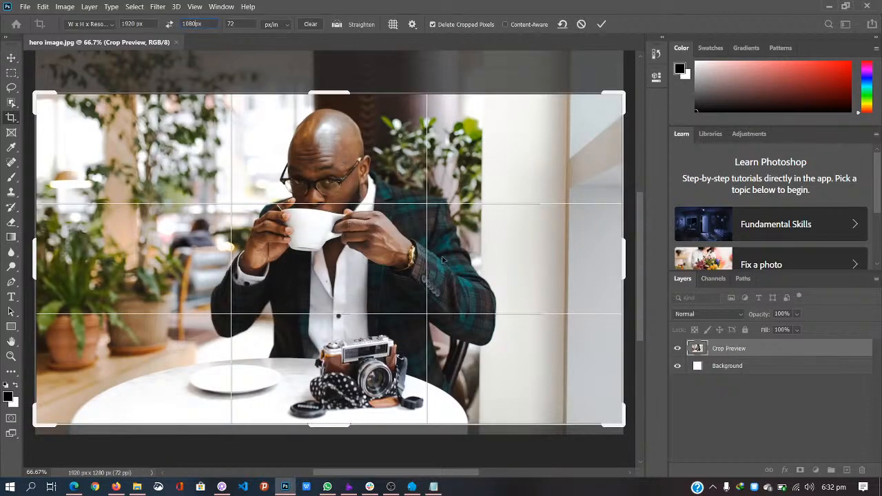
key(Return)
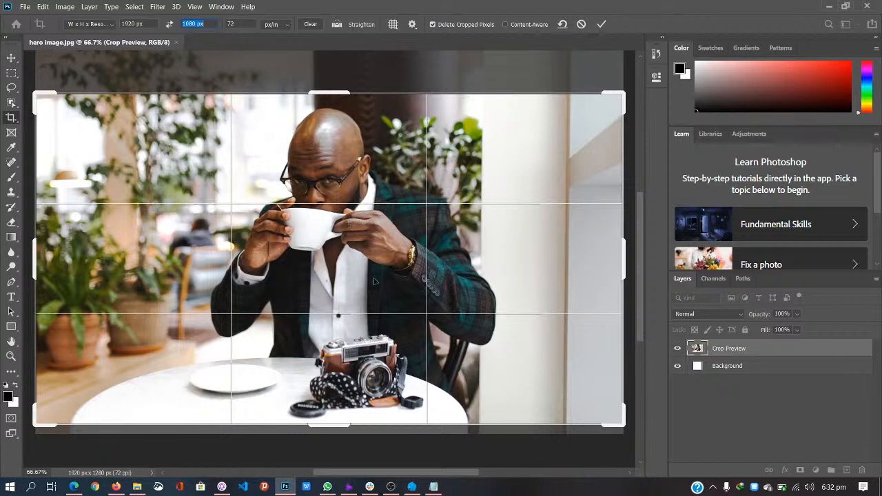
key(Return)
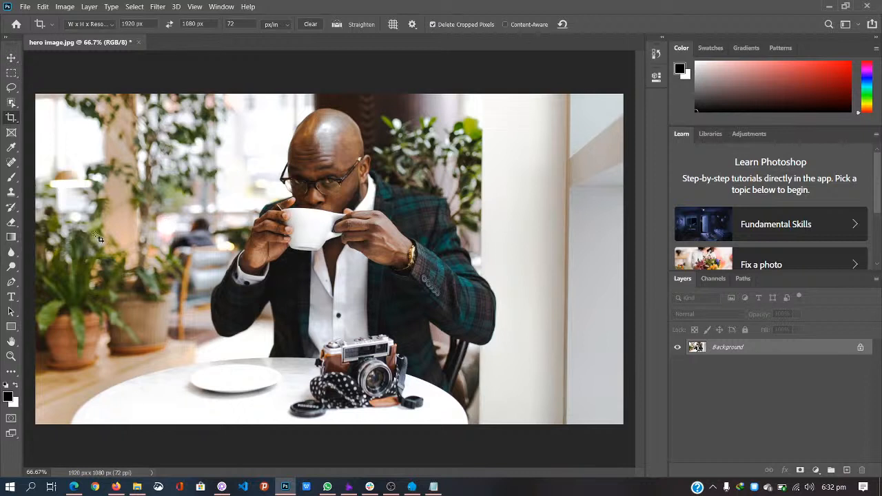
Step: Save hero image.jpg as a quality-12 JPEG, close the document, and minimize Photoshop
click(13, 300)
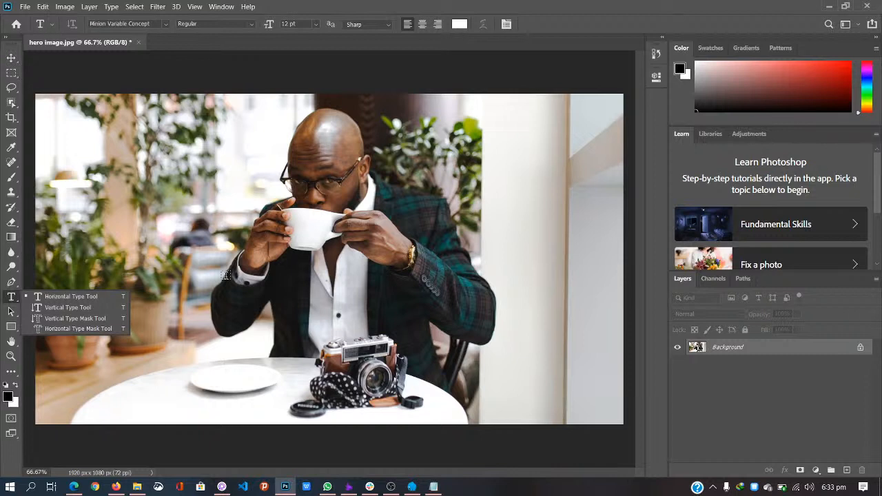
click(11, 58)
key(ctrl)
key(ctrl+s)
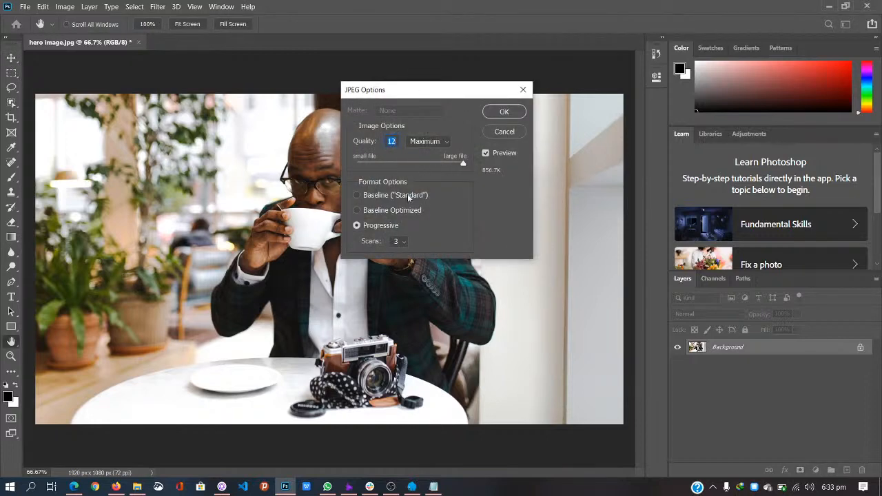
click(499, 115)
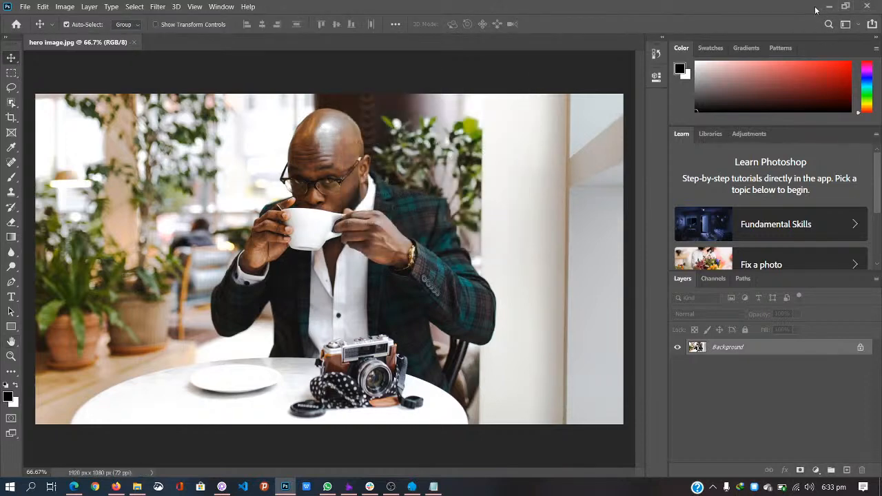
click(134, 42)
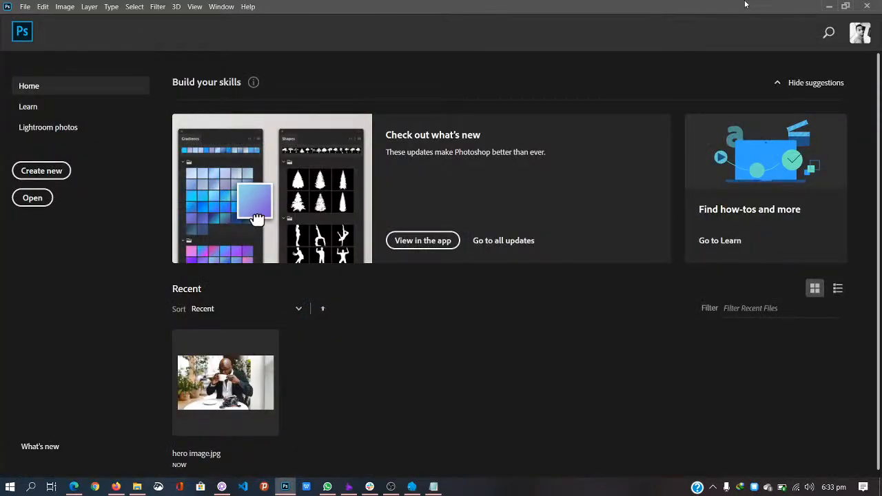
click(829, 6)
Step: Back in Firefox's Elementor editor, insert a one-column section at the top of the Home page
click(370, 132)
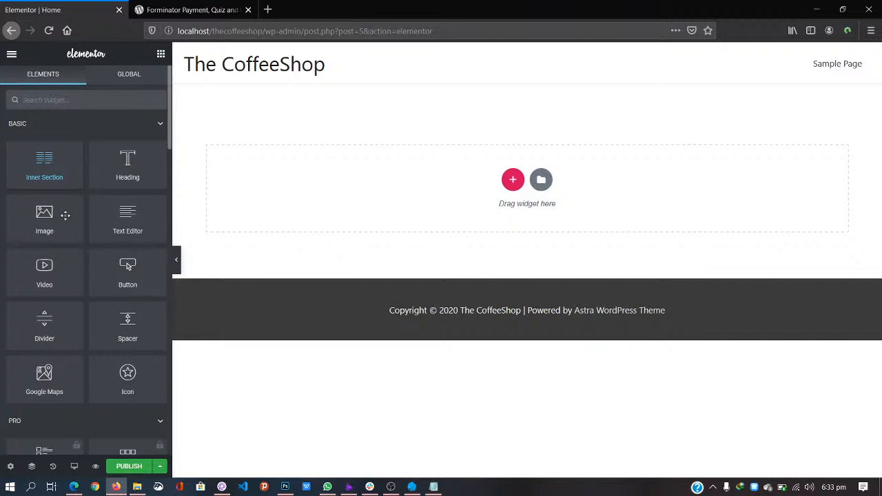
click(519, 186)
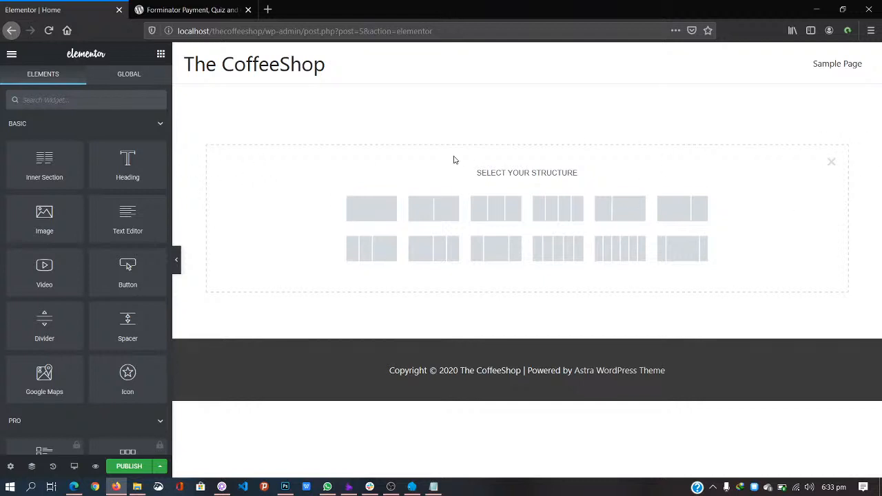
click(377, 217)
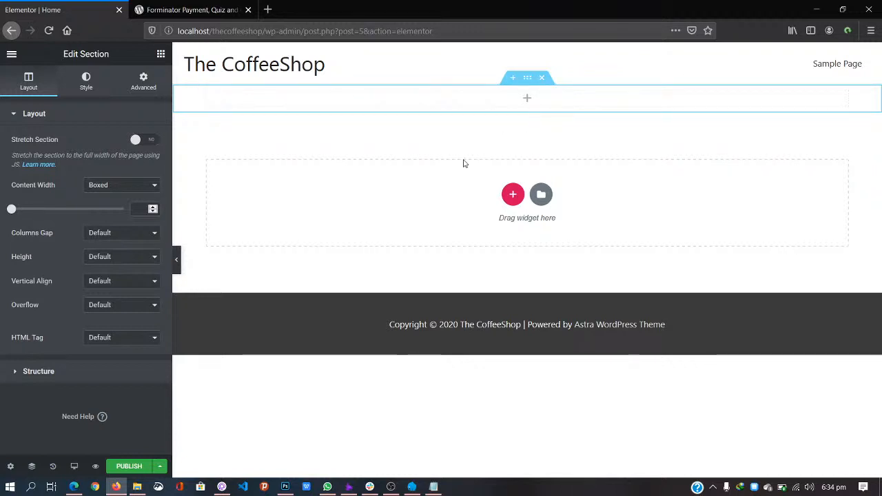
Step: Set the section's Content Width to Full Width and turn Stretch Section to YES
click(123, 186)
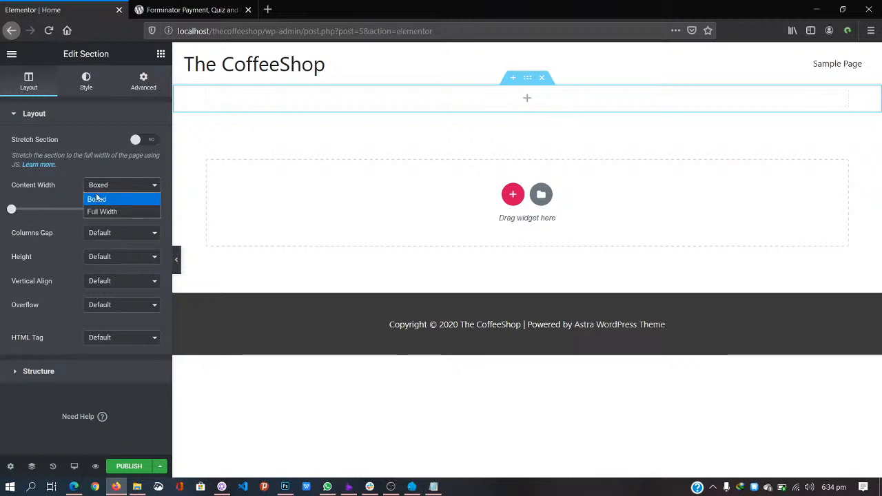
click(102, 213)
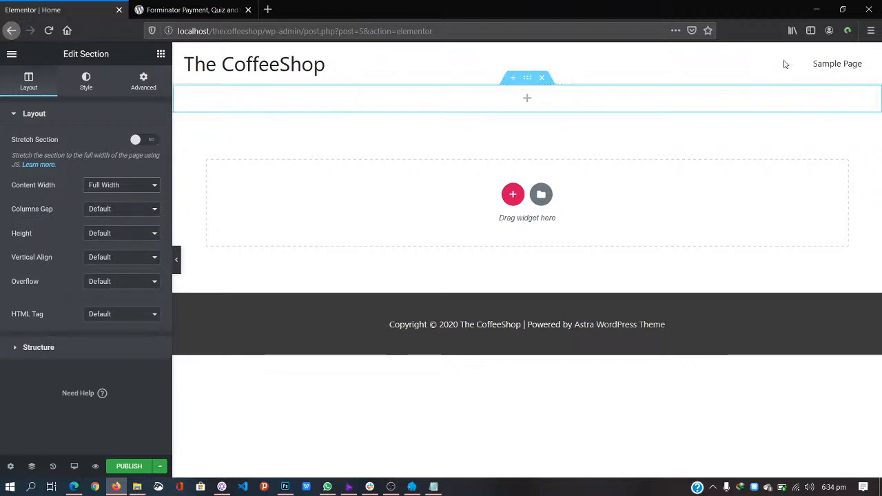
click(528, 79)
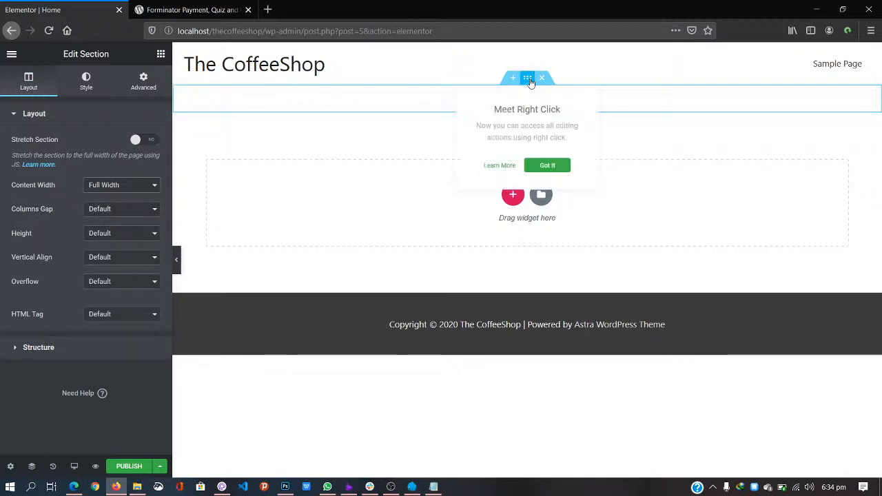
click(549, 165)
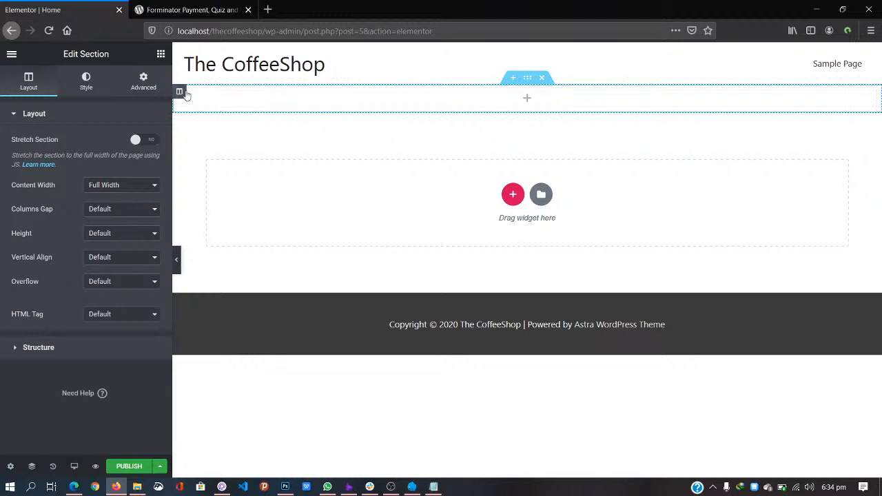
click(180, 92)
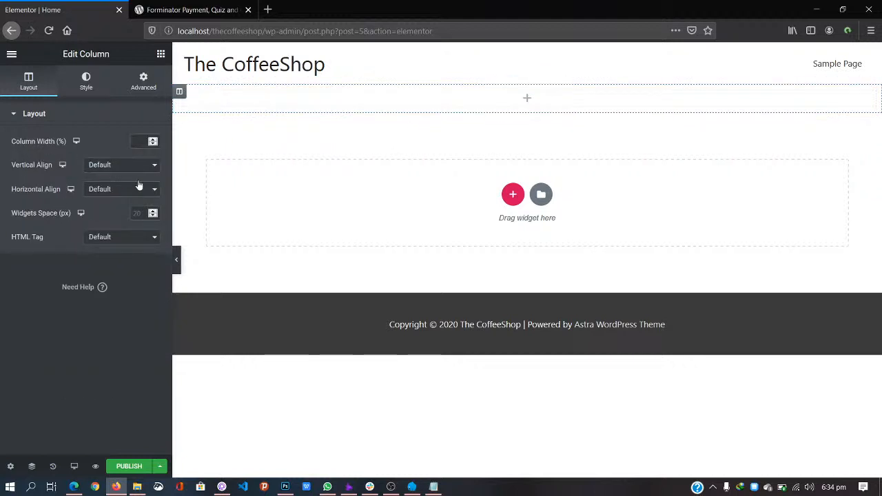
click(529, 82)
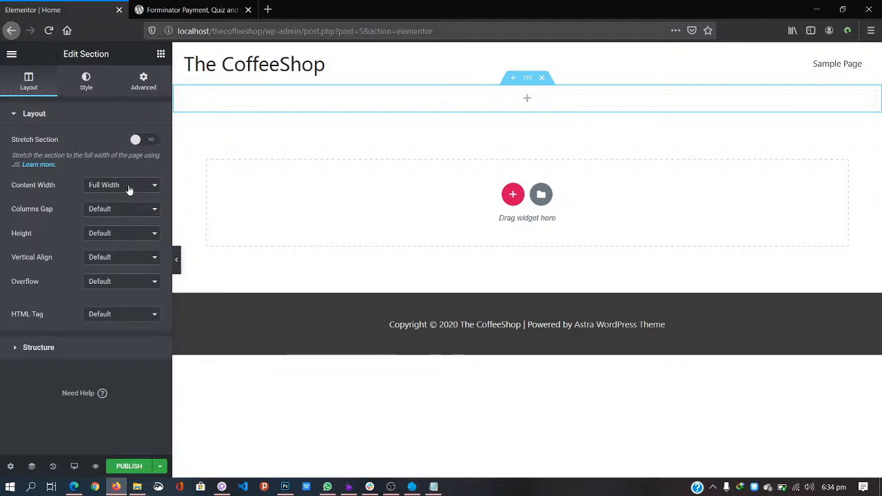
click(145, 142)
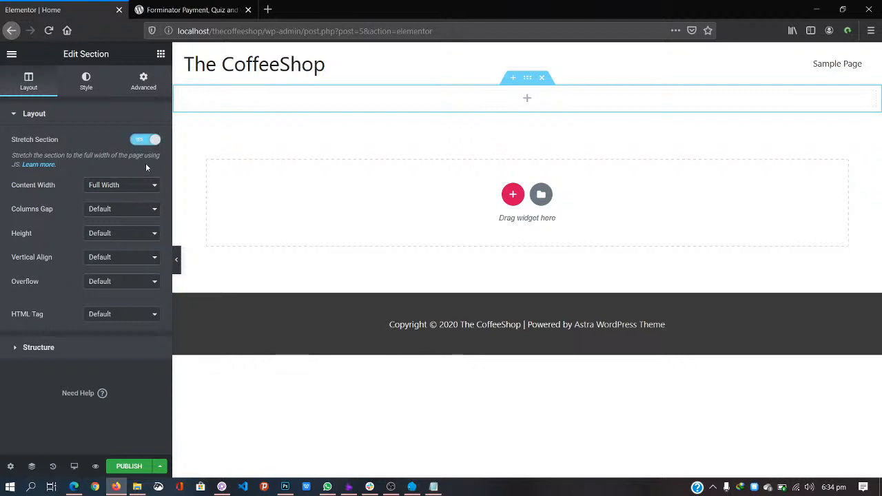
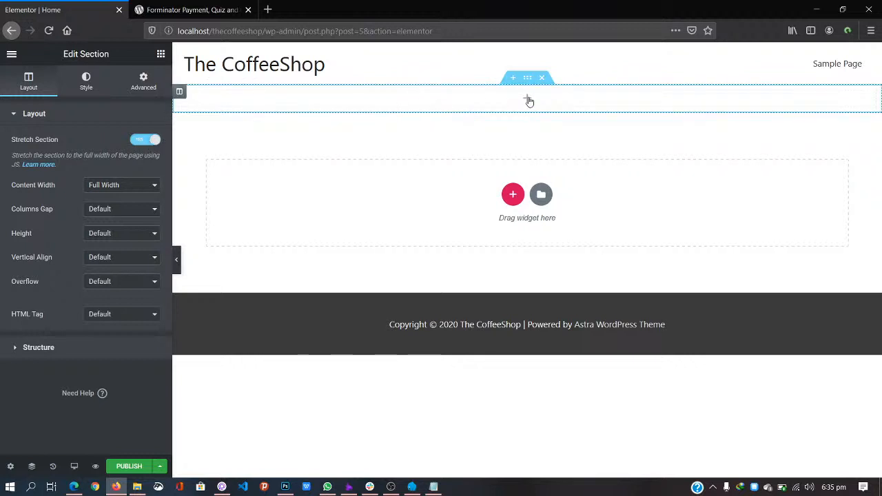
Step: Open the Elements widget panel from the empty full-width section's + handle
click(529, 101)
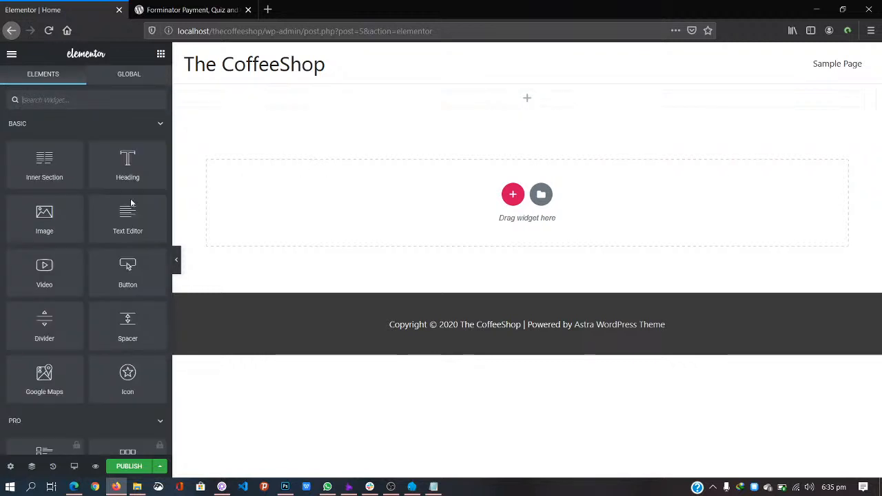
Step: Drop an Image widget into the section and insert hero-image.jpg uploaded from the Live Design folder
drag(43, 214, 512, 97)
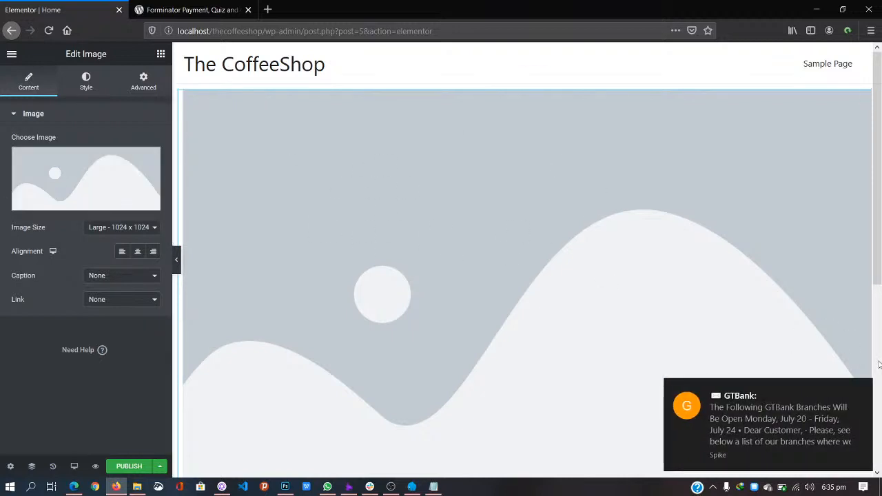
click(862, 390)
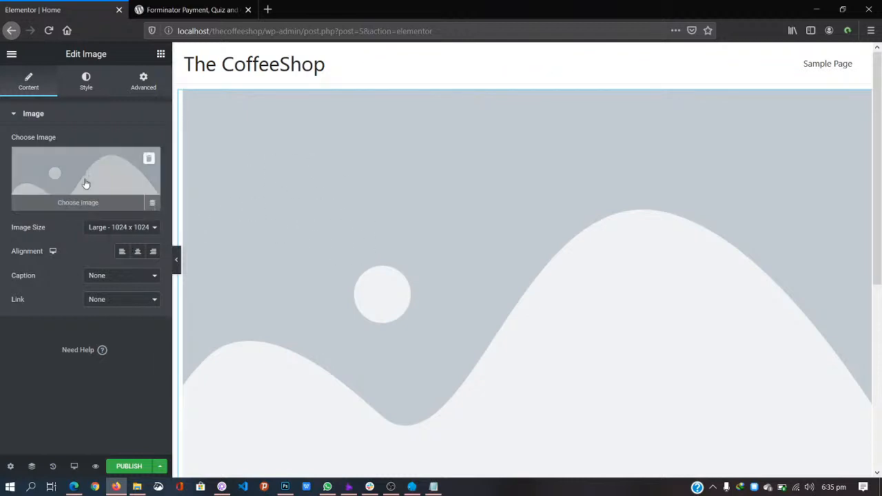
click(81, 205)
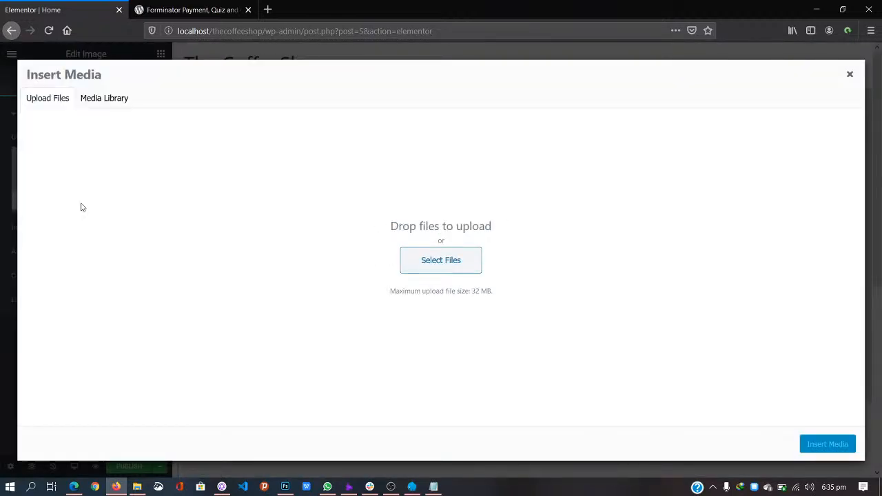
click(138, 486)
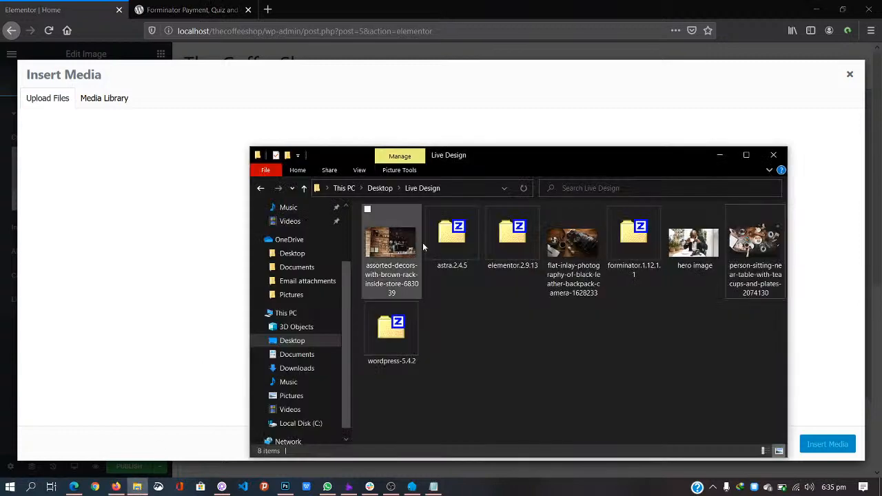
drag(700, 245, 139, 230)
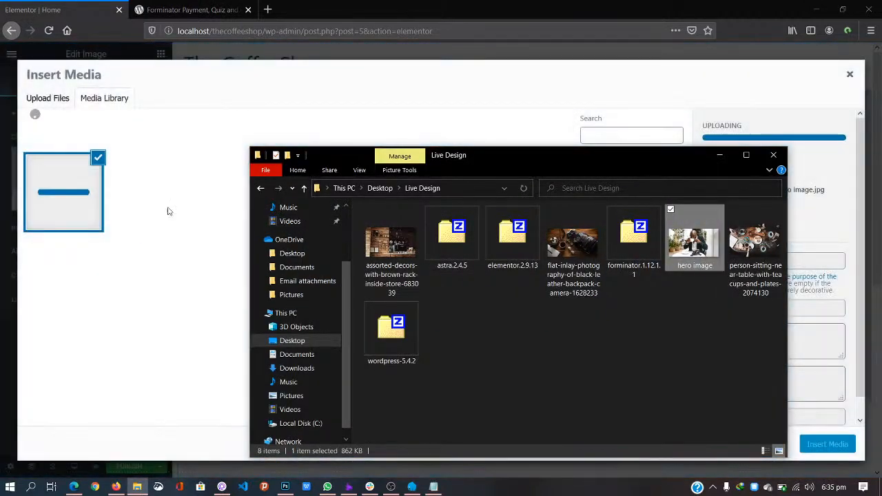
click(305, 95)
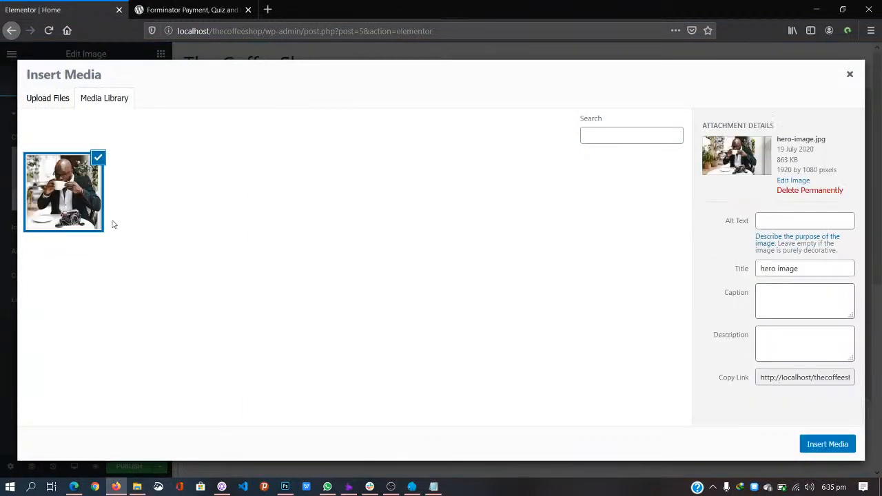
click(827, 444)
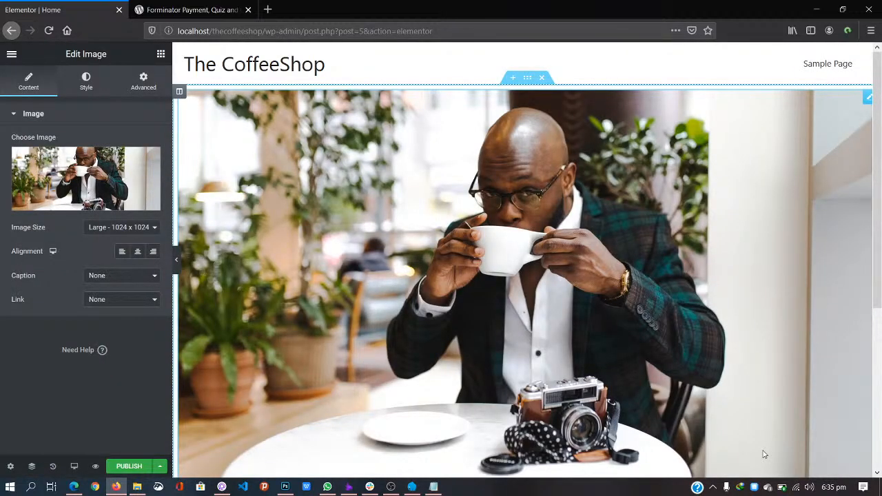
Step: Set the hero image to Full size with Center alignment, then publish the Home page
click(157, 234)
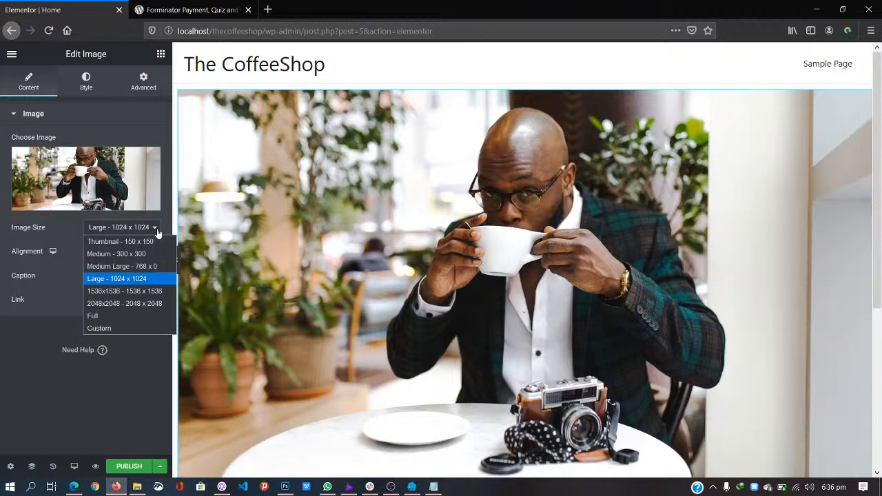
click(132, 315)
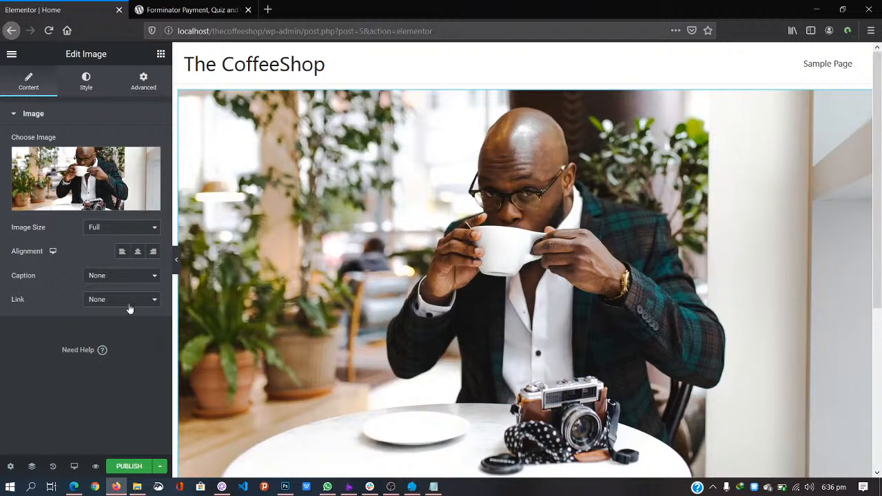
click(138, 252)
click(122, 466)
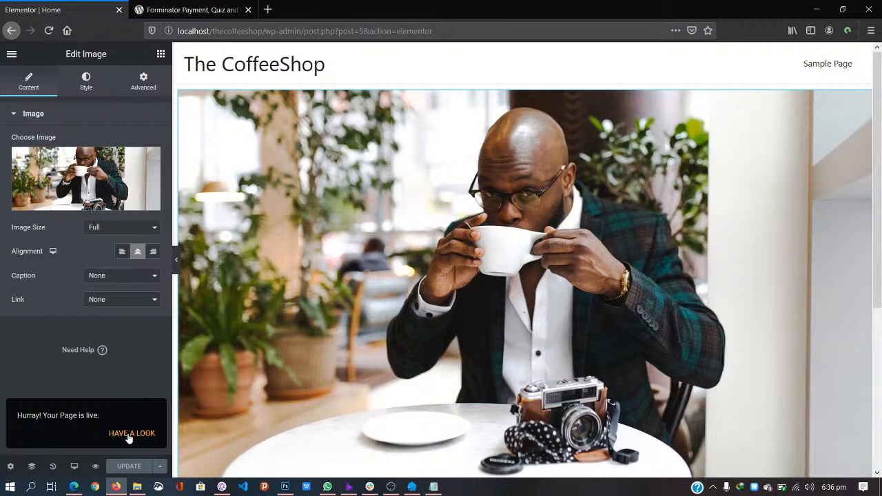
Step: View the live page at localhost/thecoffeeshop/home/ and scroll through the full-width hero image
click(129, 434)
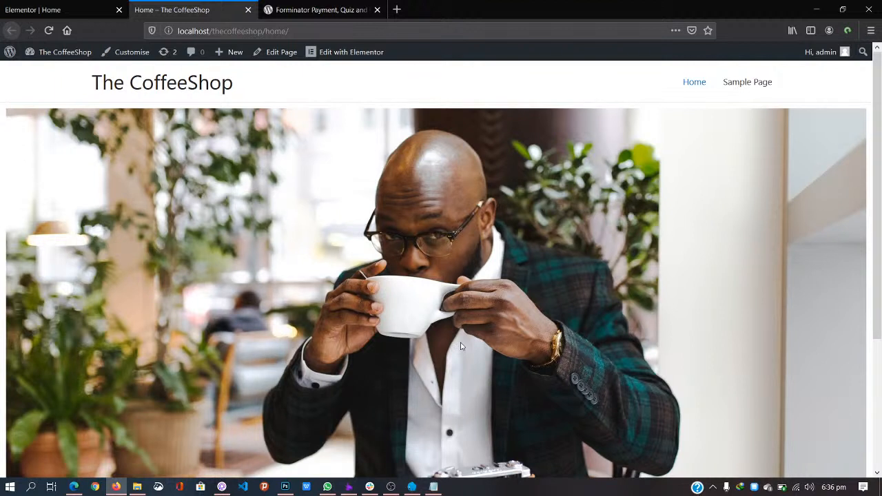
drag(878, 110, 880, 55)
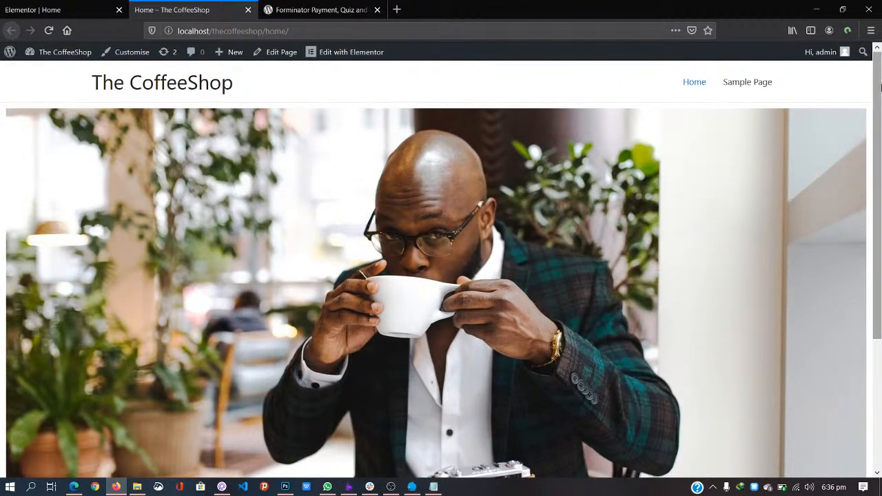
mouse_move(881, 88)
mouse_down()
mouse_move(881, 113)
mouse_move(880, 84)
mouse_up()
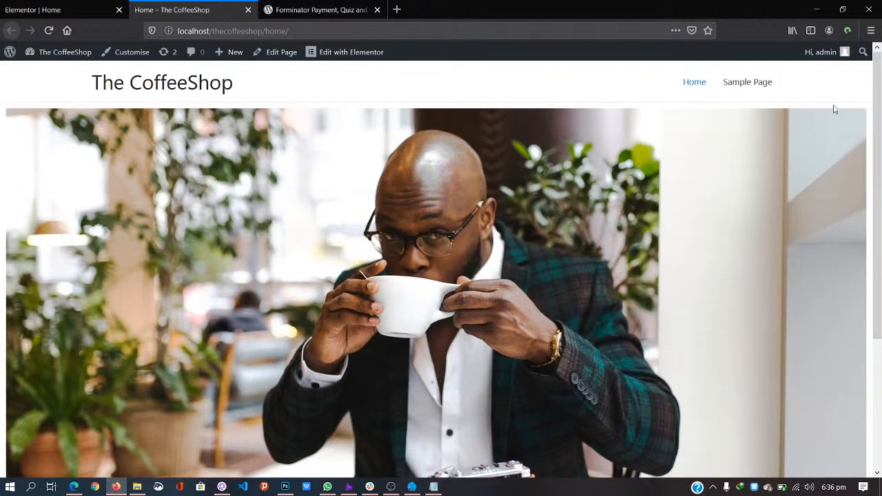
drag(872, 128, 877, 313)
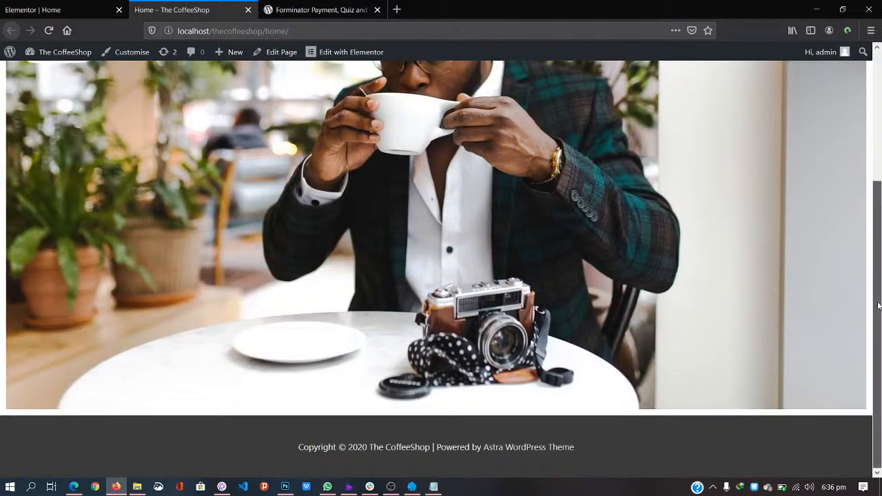
scroll(878, 312, up, 5)
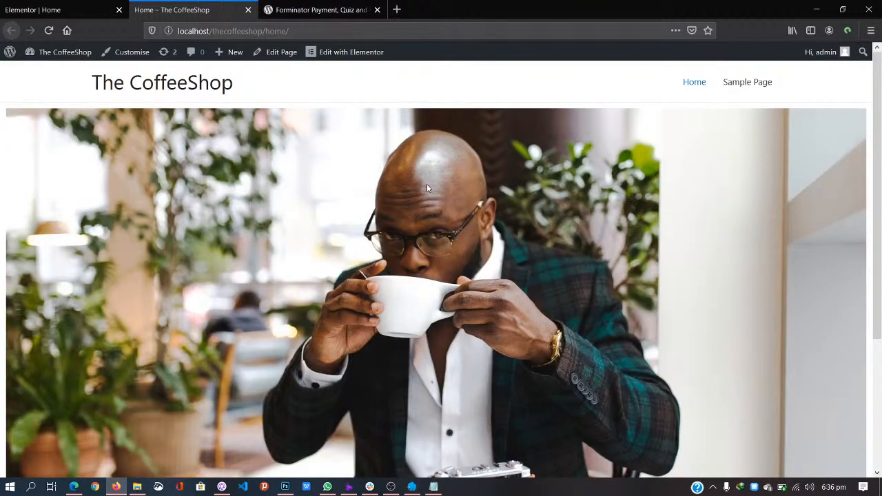
drag(880, 122, 879, 246)
scroll(879, 246, up, 5)
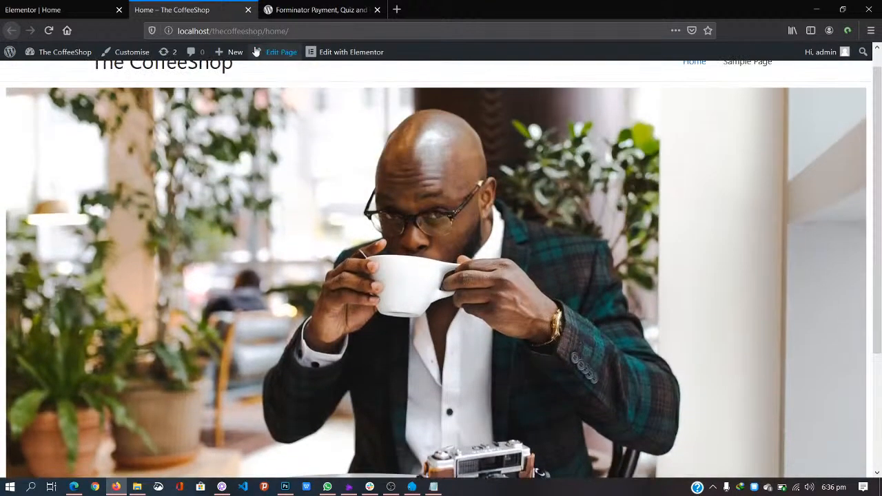
Step: Back in the Elementor editor, select the coffee-image column and delete its section
click(43, 10)
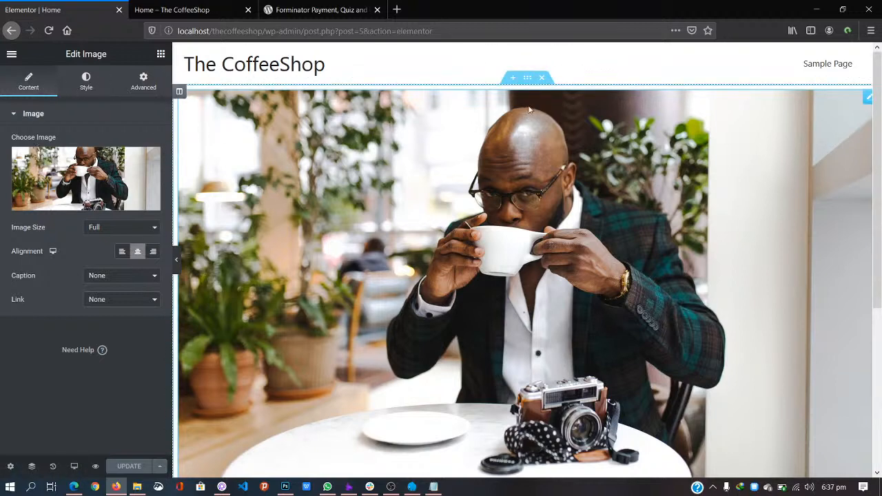
drag(572, 111, 505, 137)
key(ctrl+minus)
key(ctrl+minus)
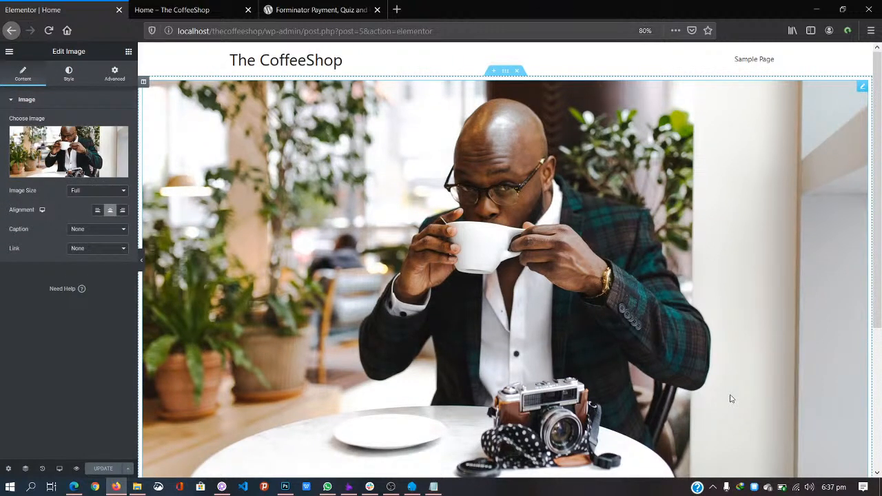
click(129, 53)
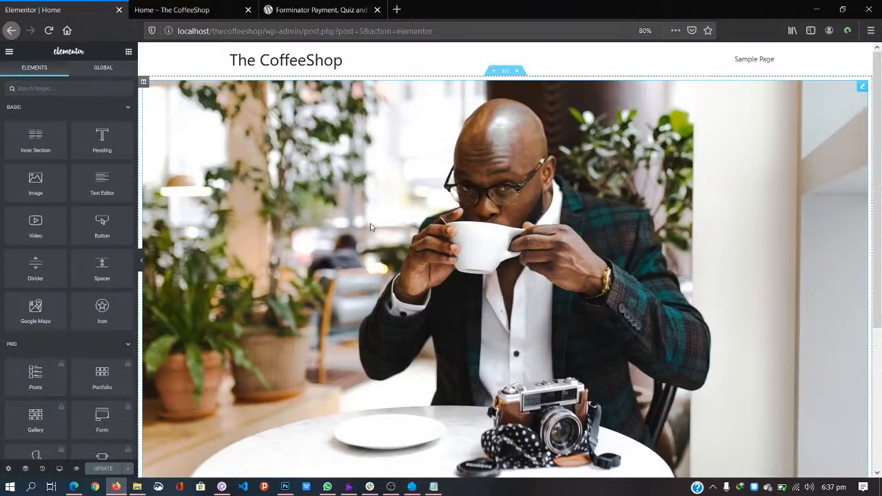
key(ctrl+plus)
key(ctrl+plus)
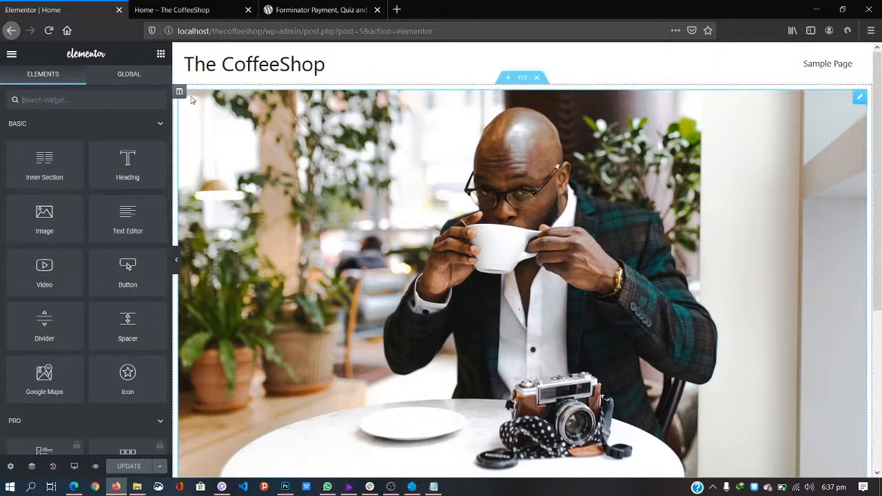
click(180, 92)
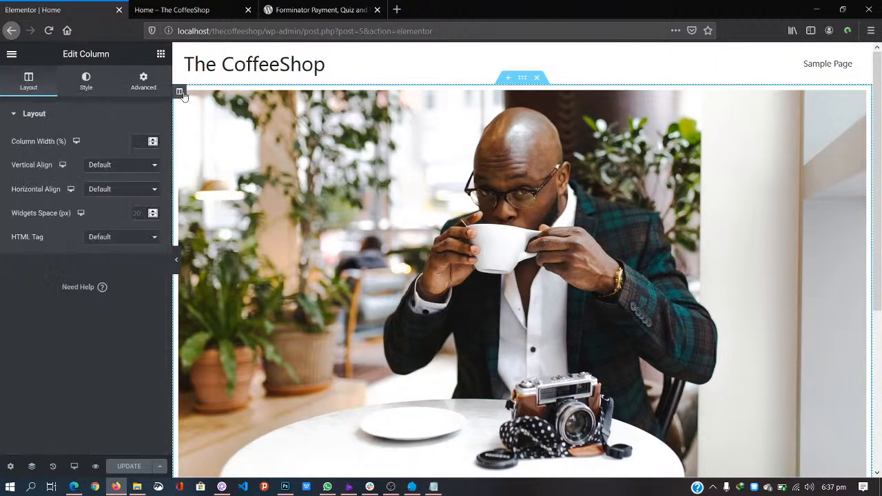
click(537, 80)
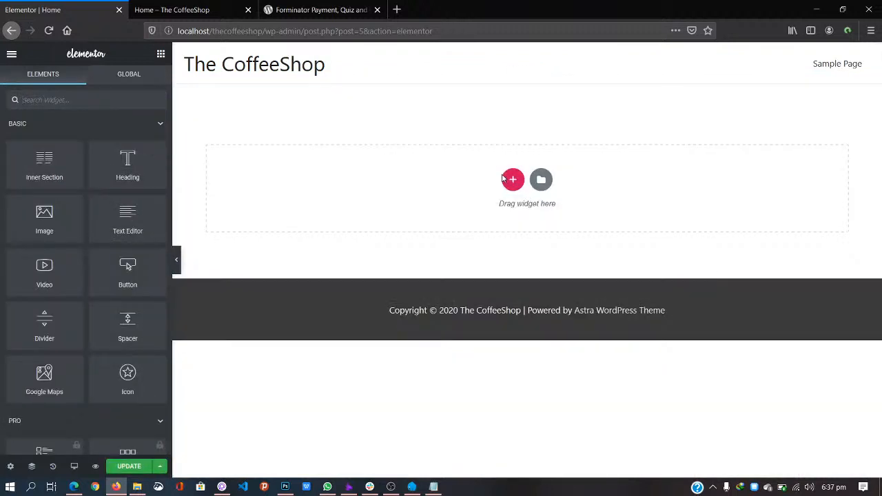
Step: Add a one-column section with Stretch Section on and Full Width content, then view its Style settings
click(512, 181)
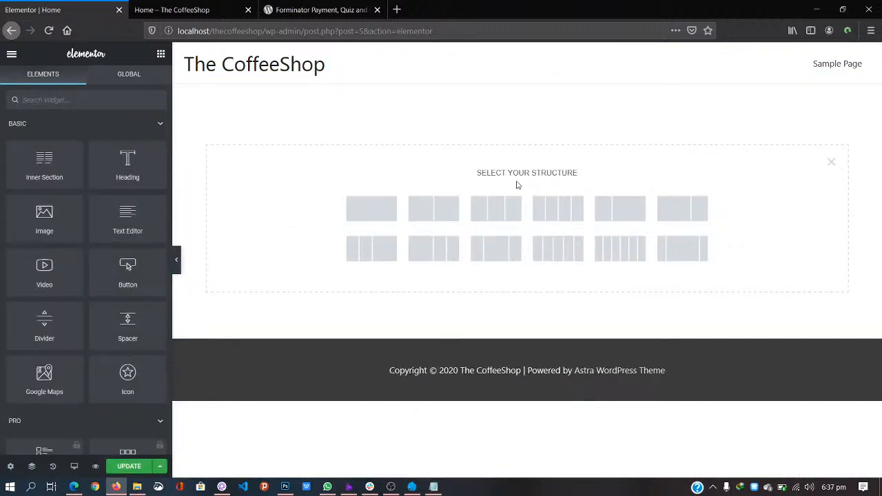
click(375, 210)
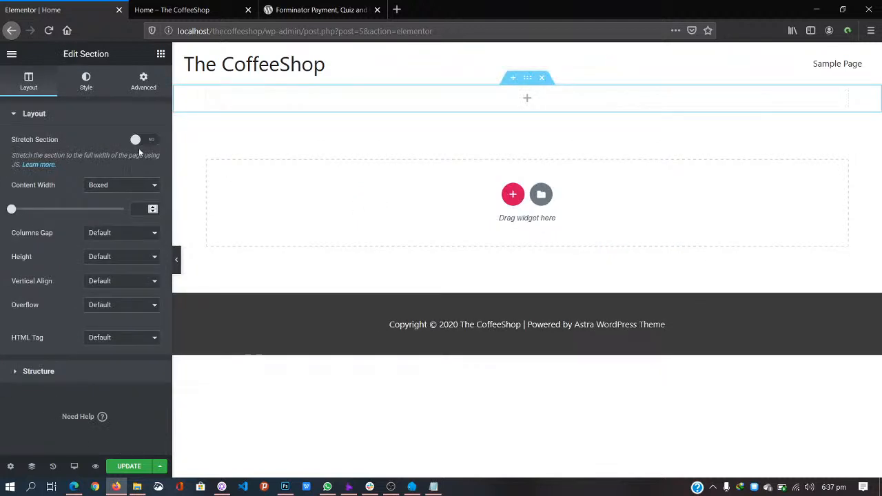
click(147, 138)
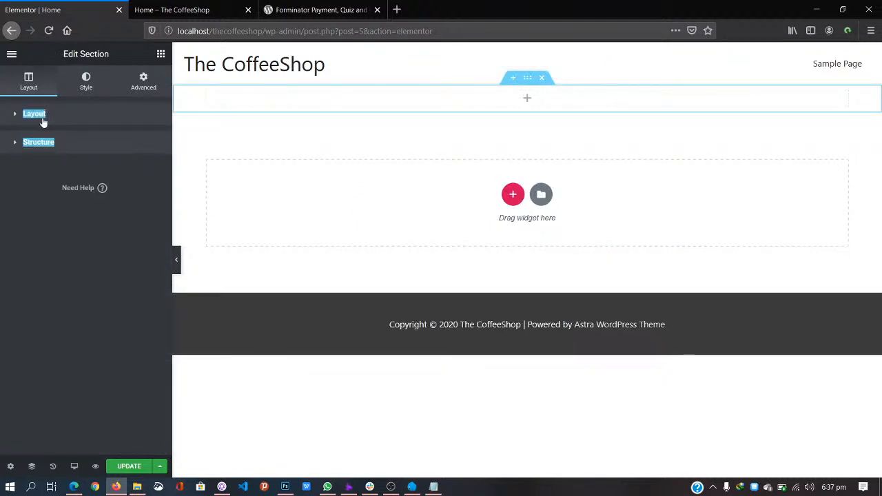
click(132, 188)
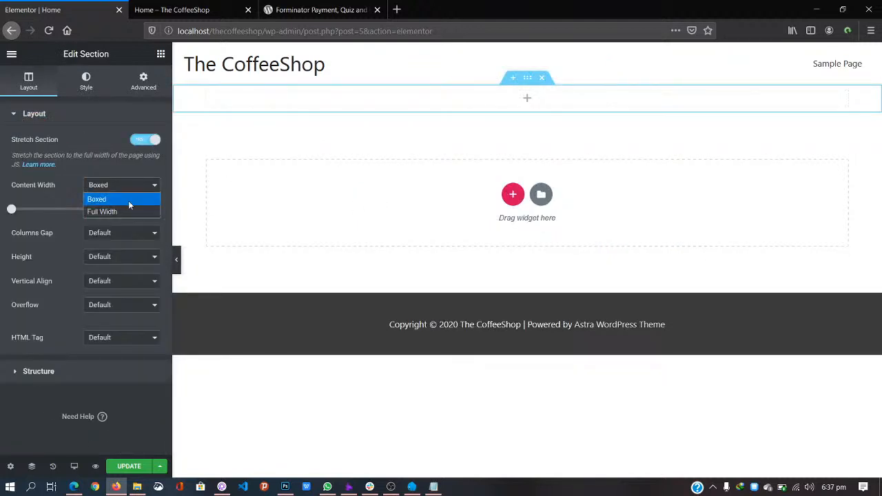
click(132, 212)
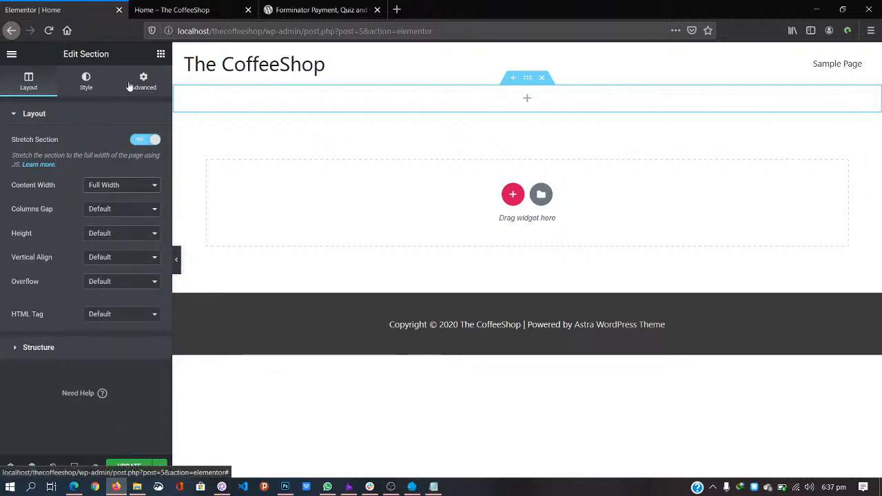
click(87, 83)
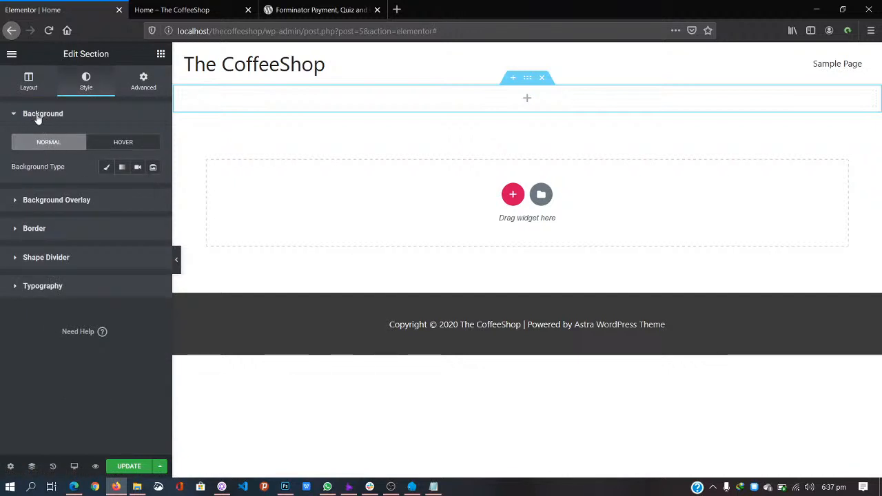
Step: Give the section a Classic background using the hero-image.jpg coffee photo
click(107, 168)
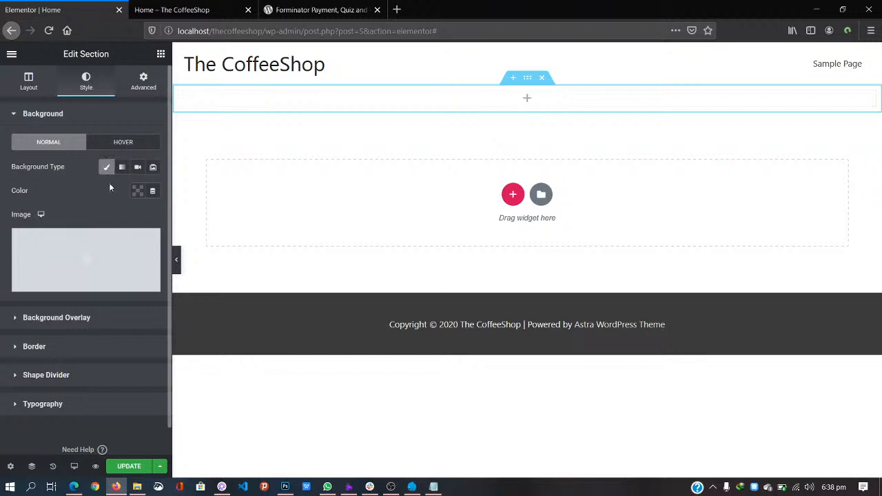
click(86, 256)
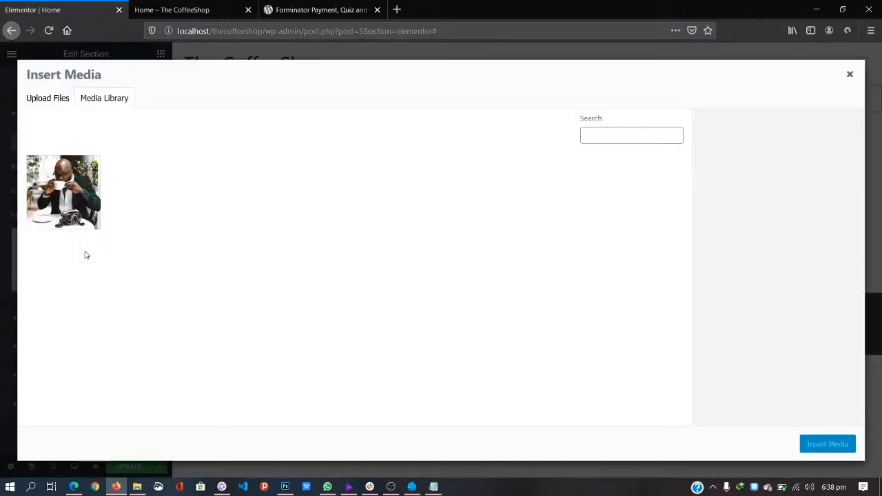
click(79, 215)
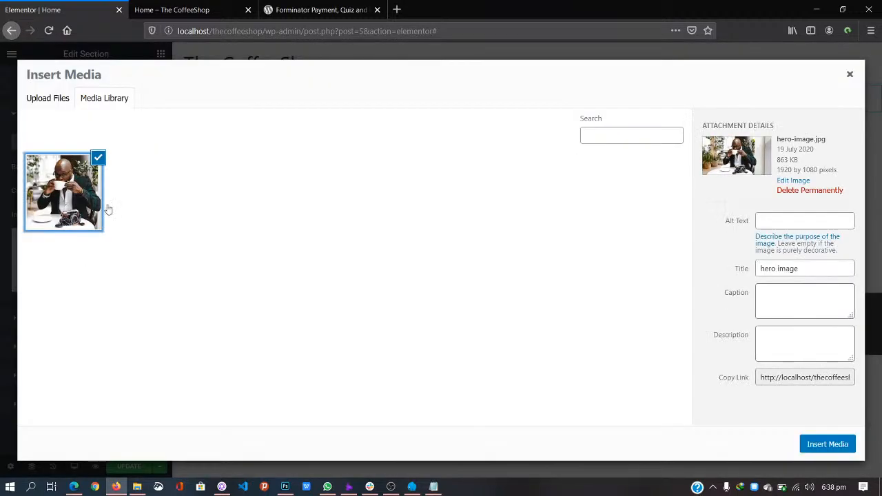
click(828, 444)
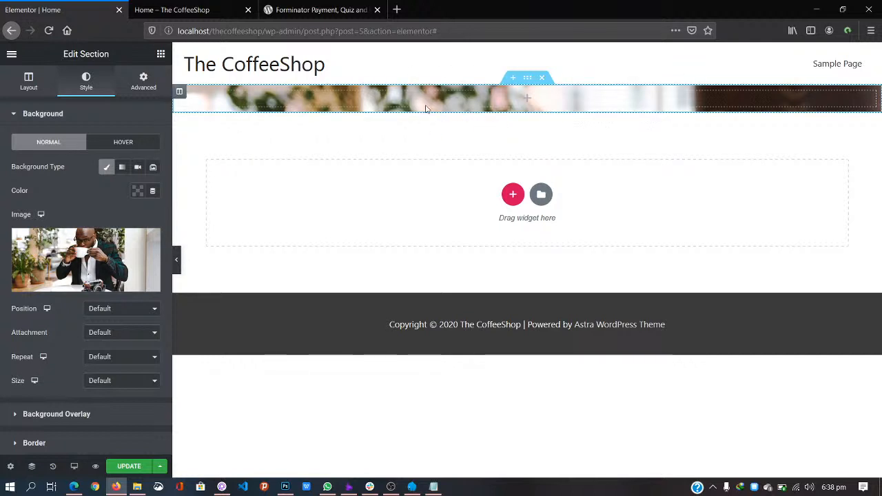
Step: Set the background Position to Top Left, Repeat to No-repeat and Size to Auto
click(117, 312)
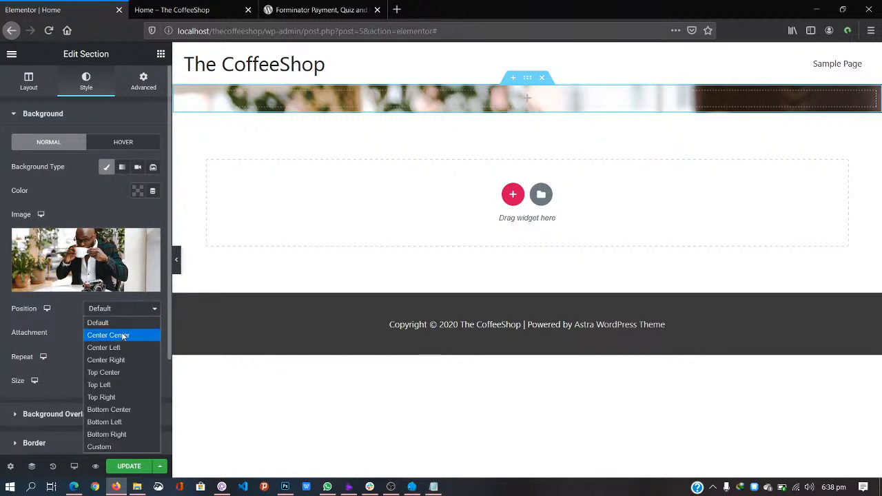
click(116, 385)
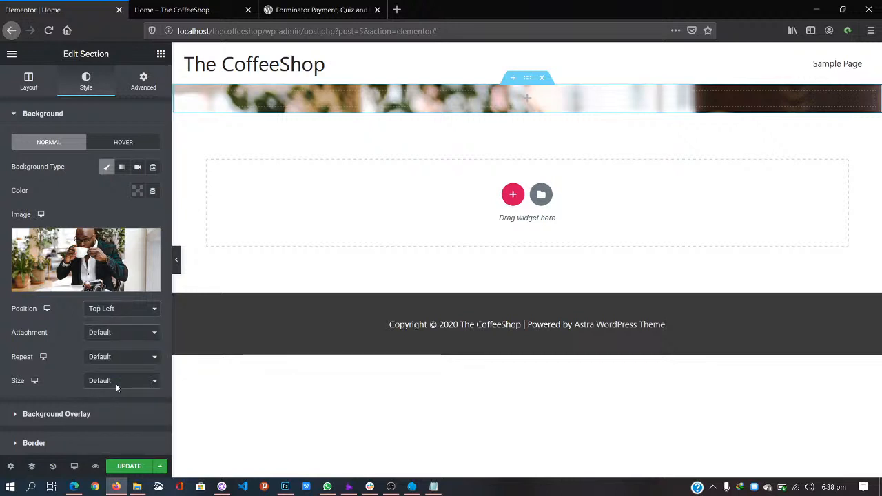
click(135, 334)
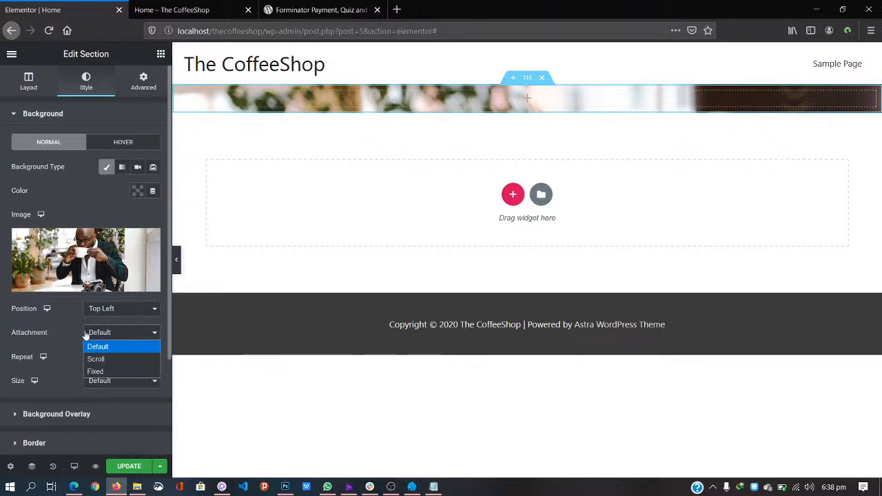
click(138, 381)
click(146, 408)
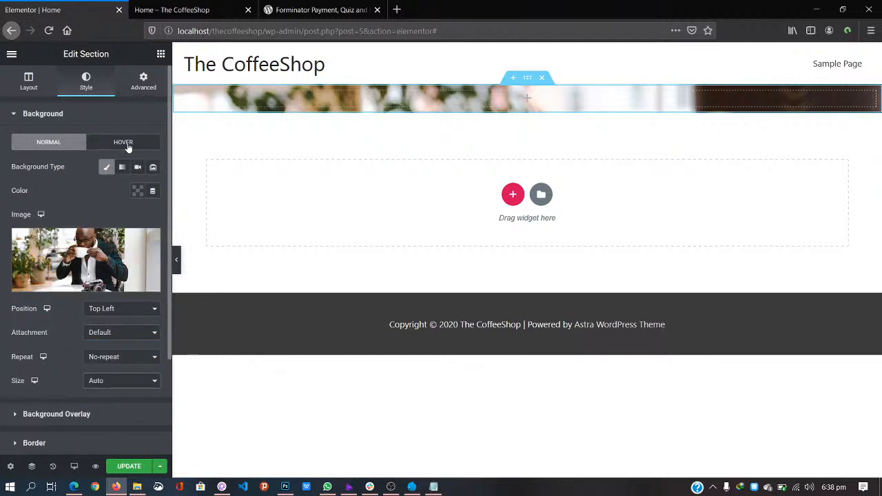
click(27, 113)
click(28, 80)
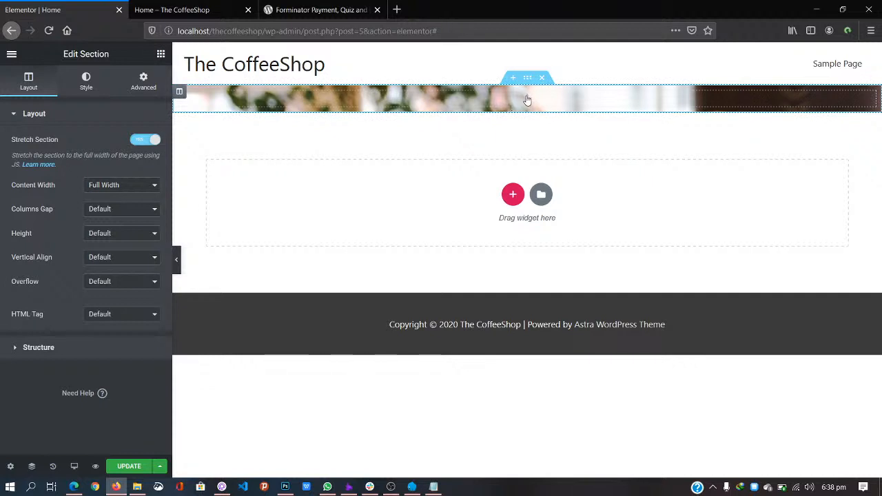
Step: Drag a Heading widget from the widget panel into the hero section
click(528, 100)
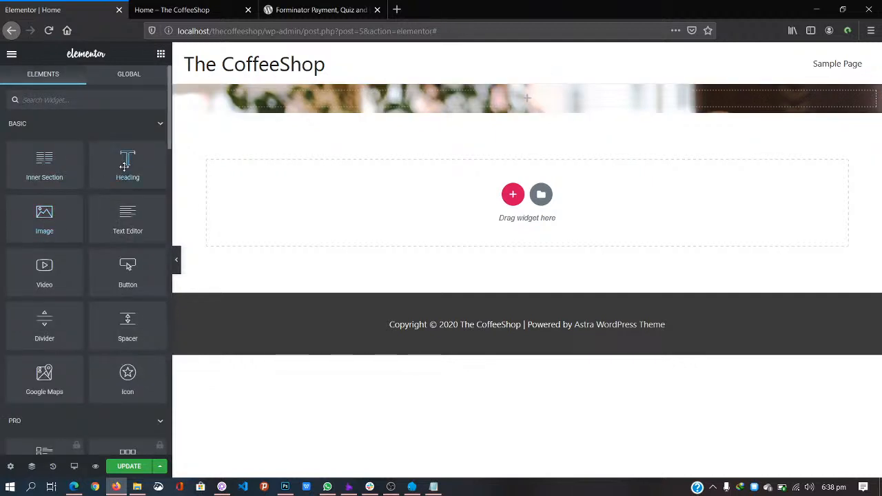
drag(127, 165, 464, 92)
drag(464, 93, 544, 96)
drag(125, 155, 1, 161)
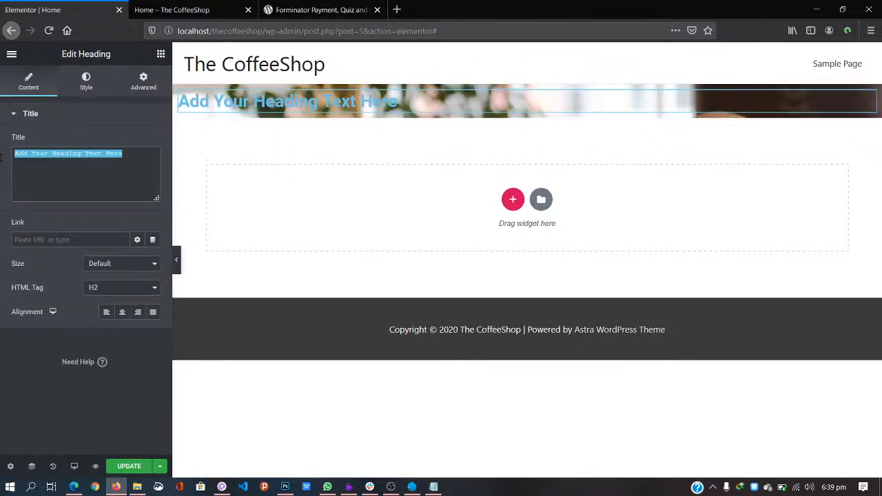
Step: Title the heading 'Welcome to The CoffeeShop', centre-align it, and keep it as H2
text(W)
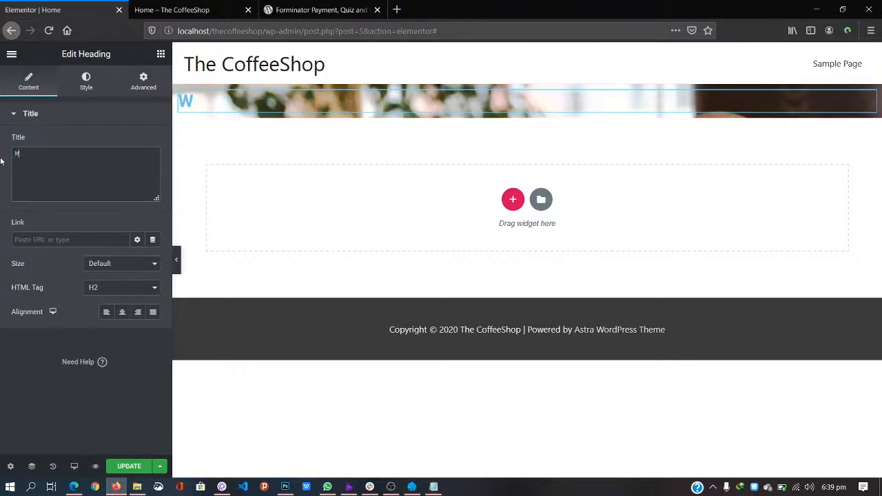
text(elcome to )
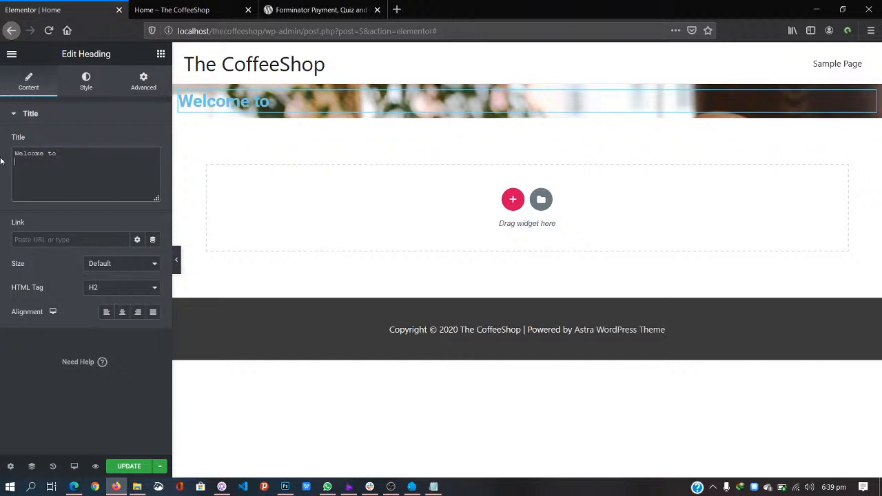
text(T)
key(BackSpace)
text(The COffeeShop)
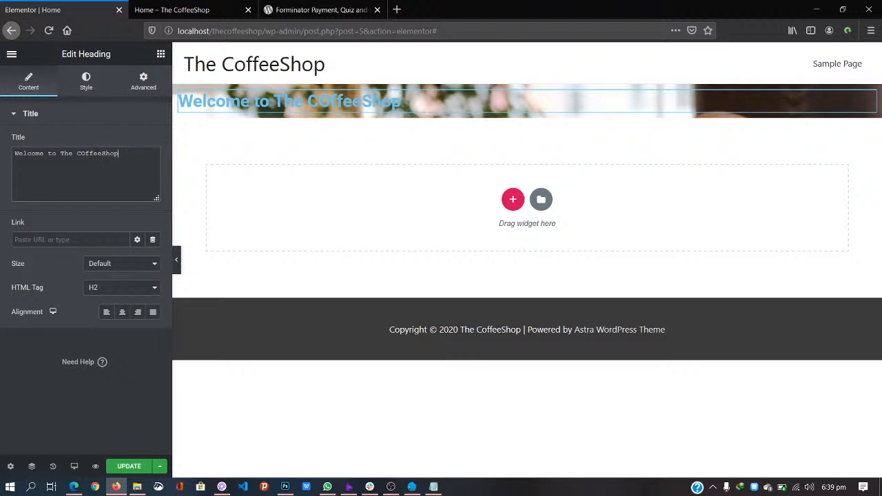
drag(80, 153, 85, 153)
text(o)
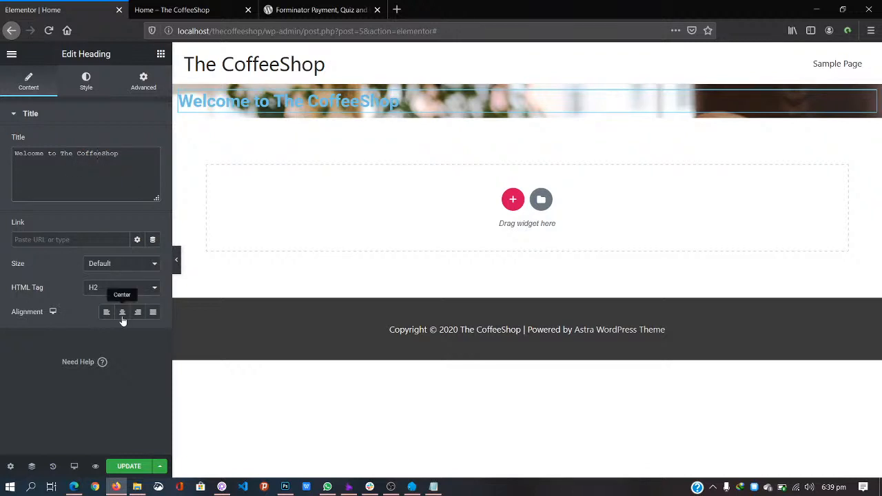
click(123, 317)
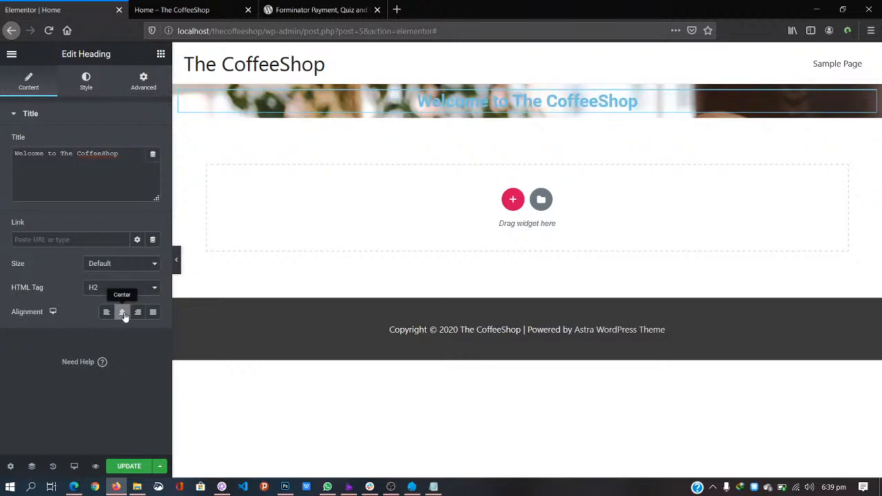
click(147, 290)
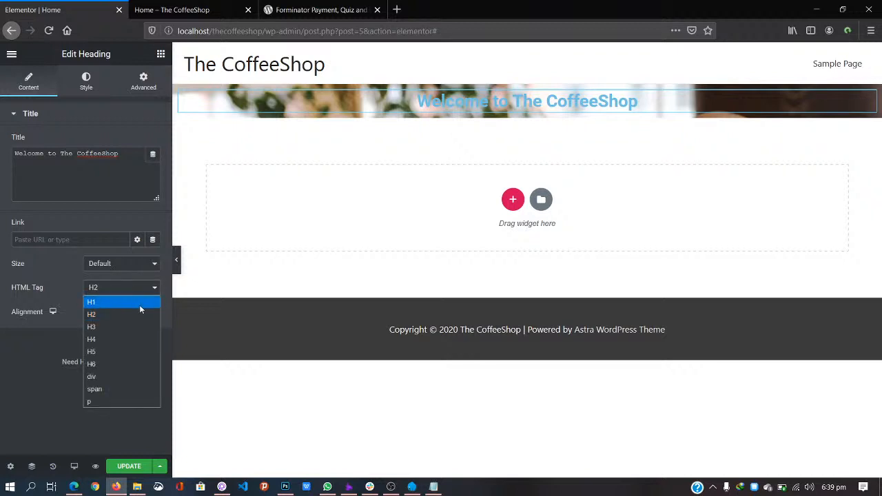
click(140, 315)
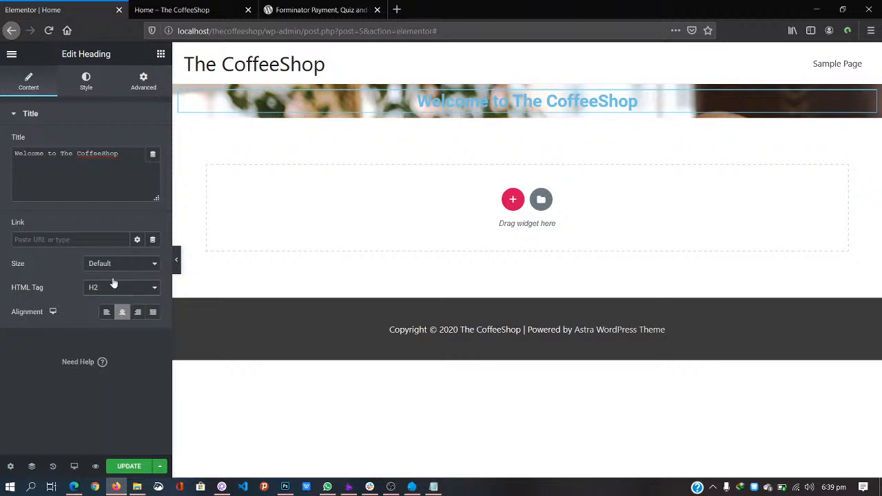
Step: Set the heading Size to XXL after trying Large and XL
click(128, 263)
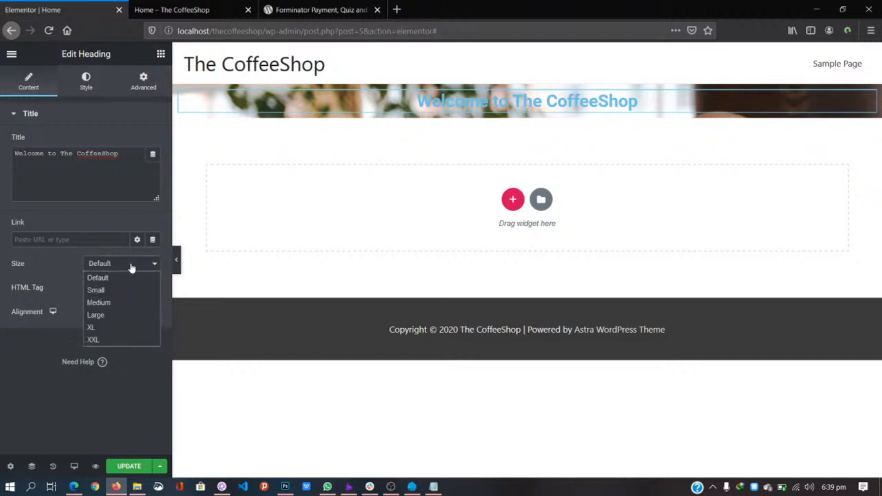
click(131, 314)
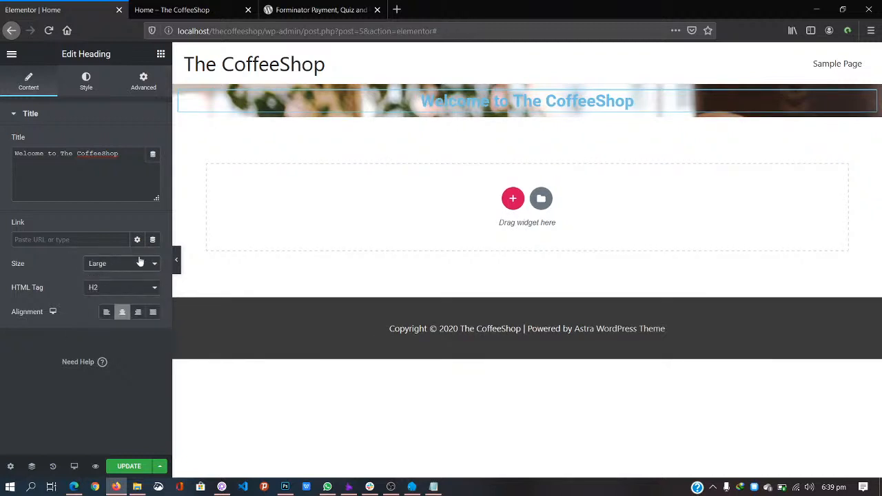
click(148, 264)
click(133, 338)
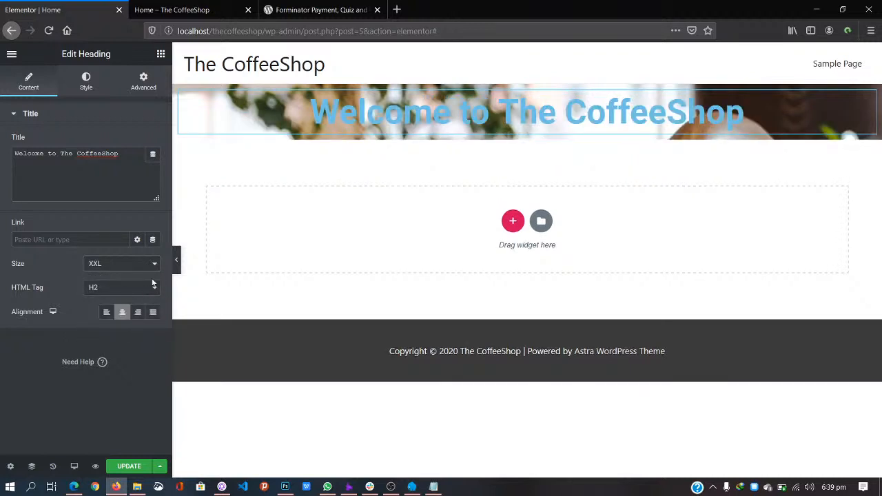
click(155, 268)
click(128, 329)
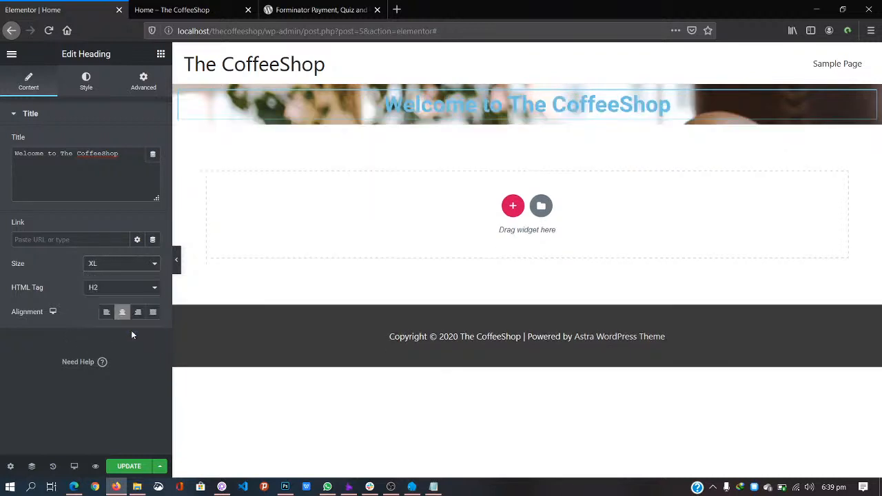
click(155, 269)
click(131, 337)
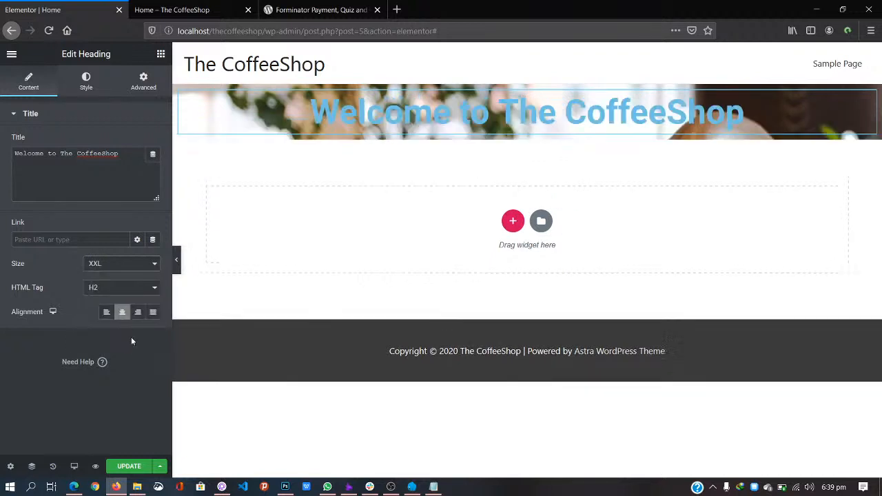
Step: Make the heading text colour white (#FFFFFF)
click(85, 80)
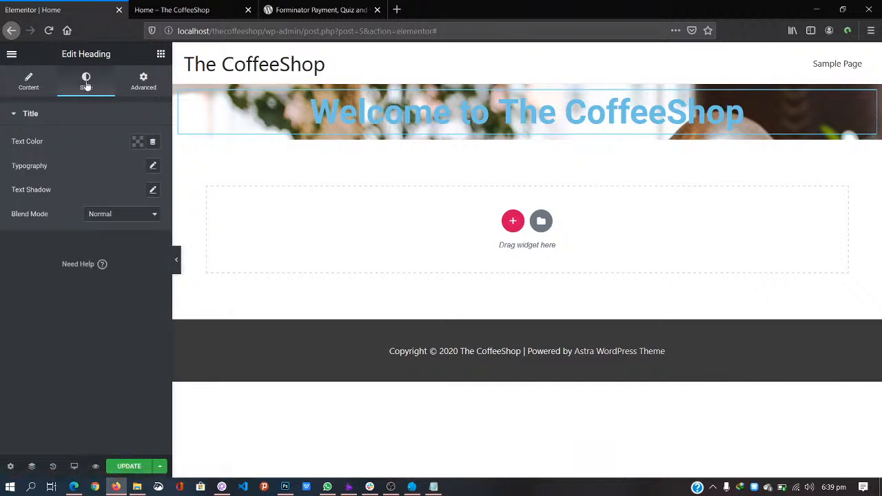
click(138, 143)
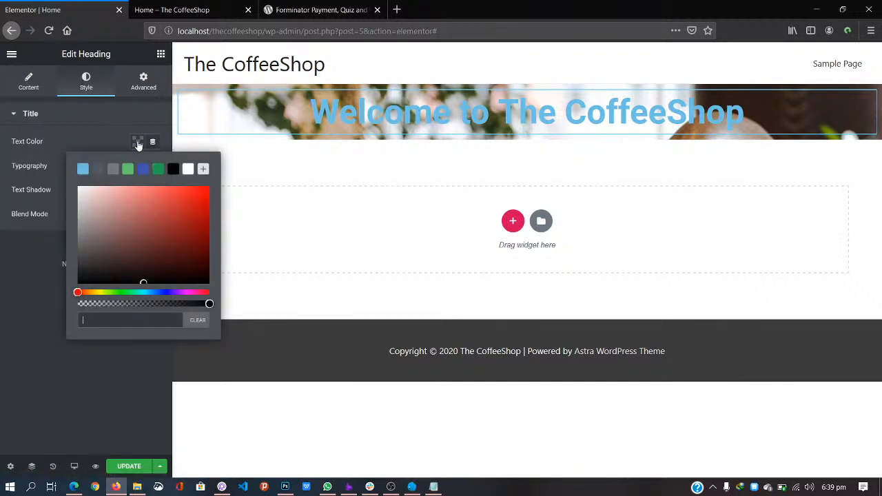
click(188, 170)
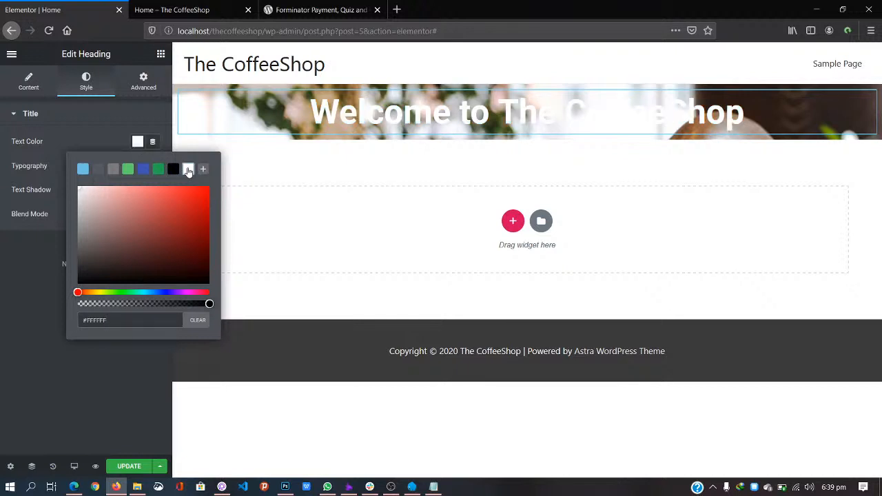
click(95, 111)
click(103, 113)
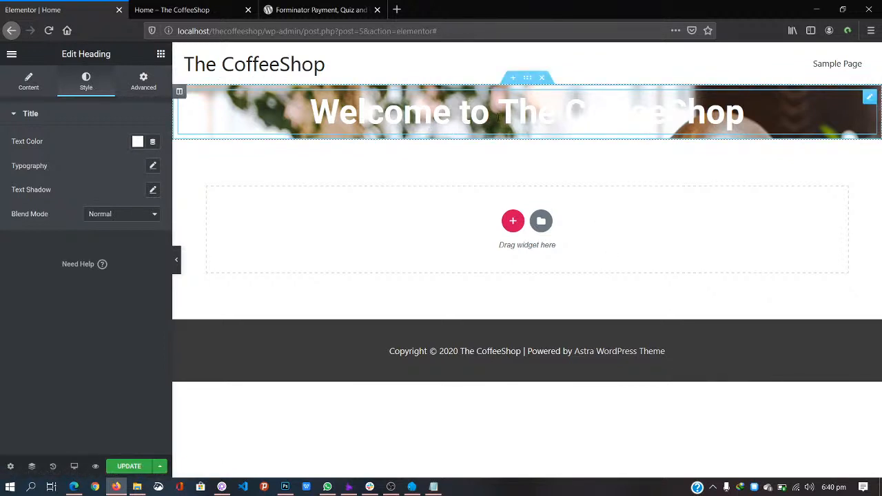
Step: Unlink the heading's padding, switch the unit to percent, and set Top and Bottom to 10
click(141, 86)
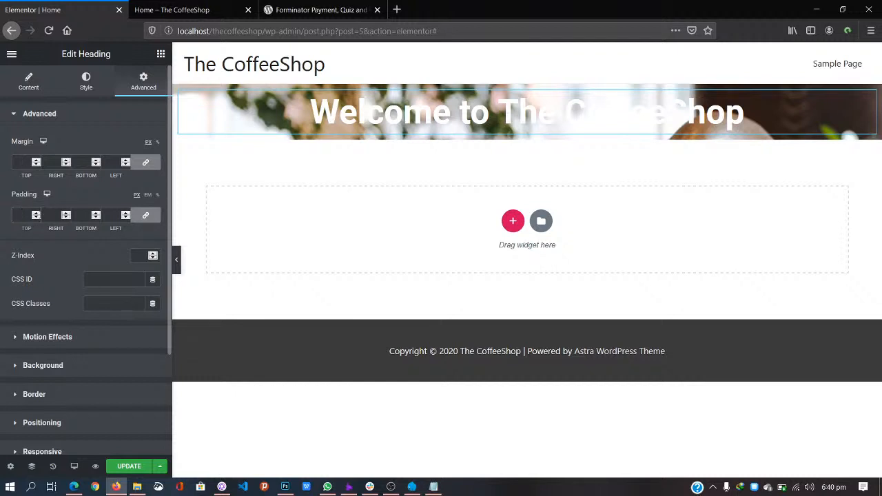
click(23, 215)
click(147, 196)
click(158, 196)
click(147, 217)
click(148, 217)
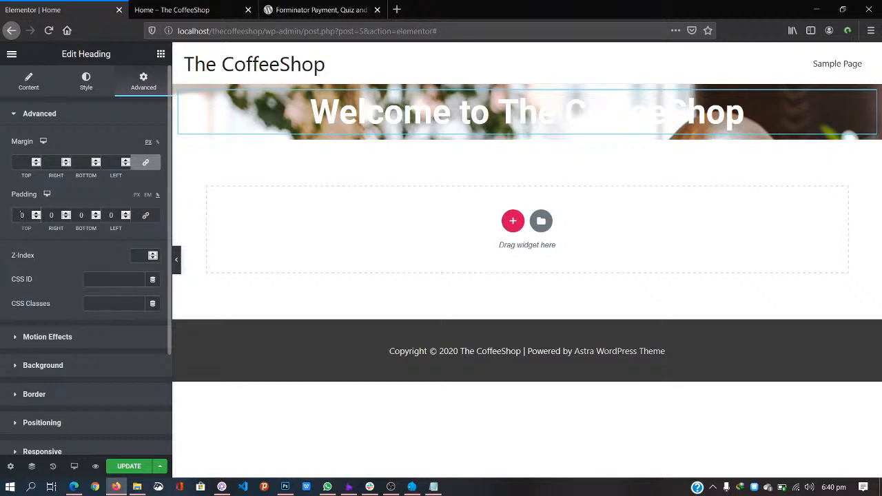
click(20, 214)
text(100)
click(80, 215)
text(1)
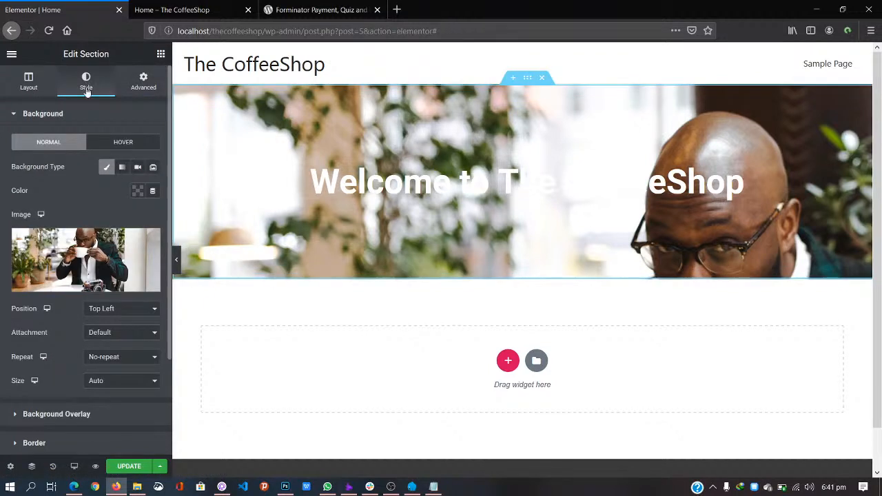
Step: Set the hero background image size to Cover, briefly try Contain, then return to Cover
click(135, 383)
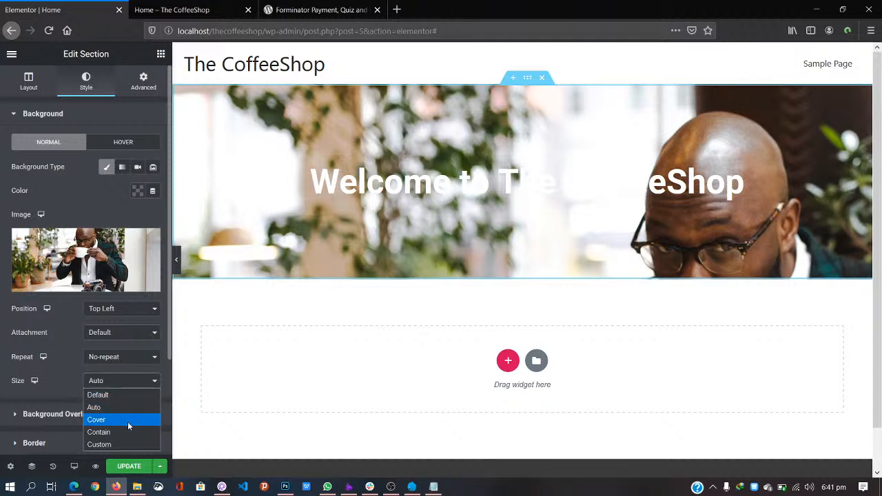
click(129, 422)
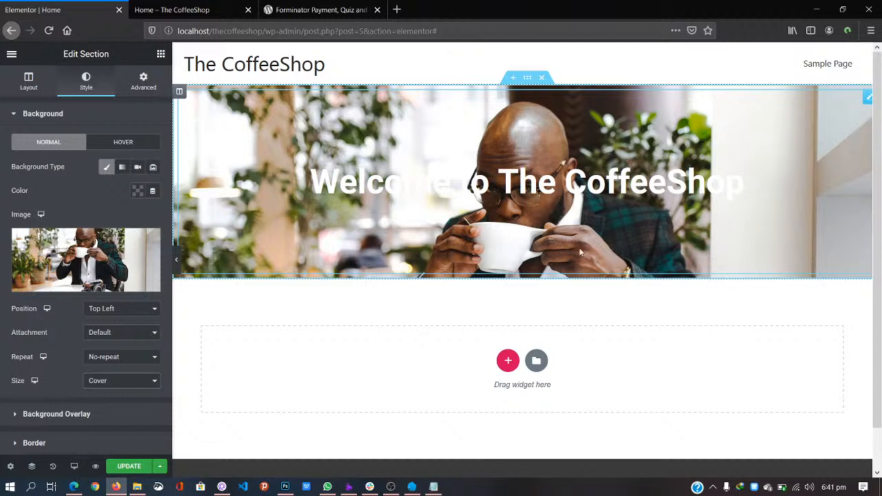
click(152, 381)
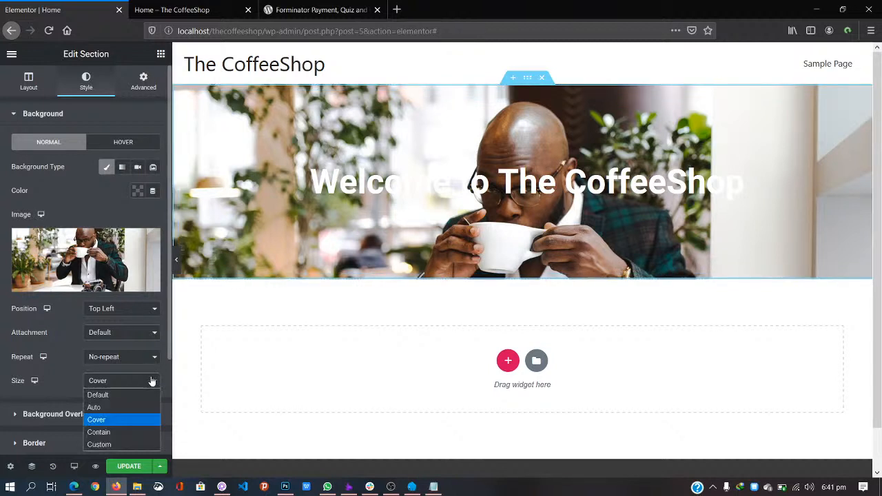
click(134, 430)
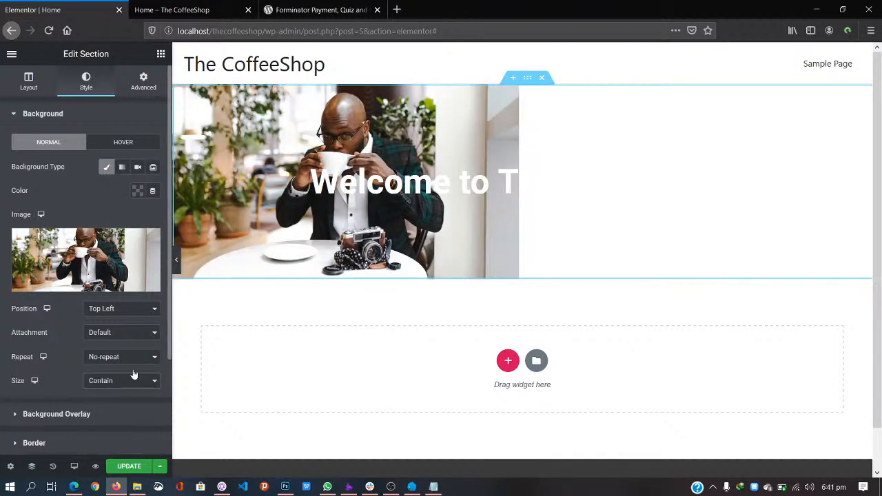
click(151, 381)
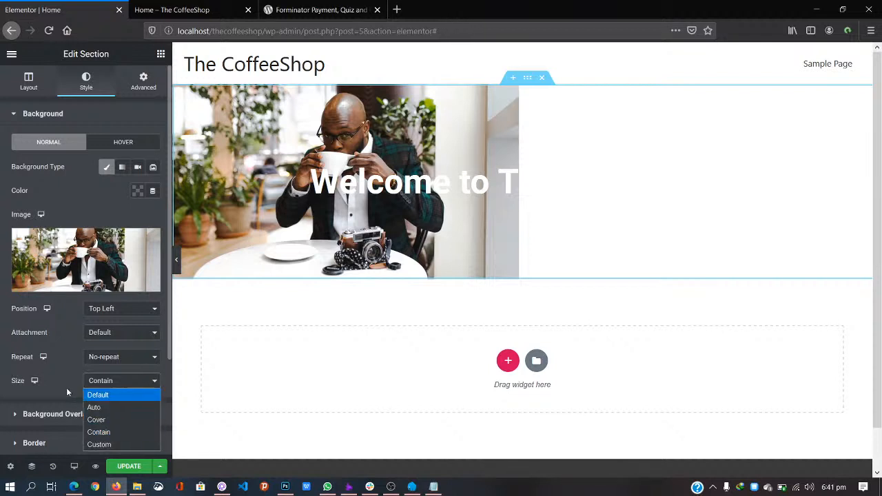
click(123, 421)
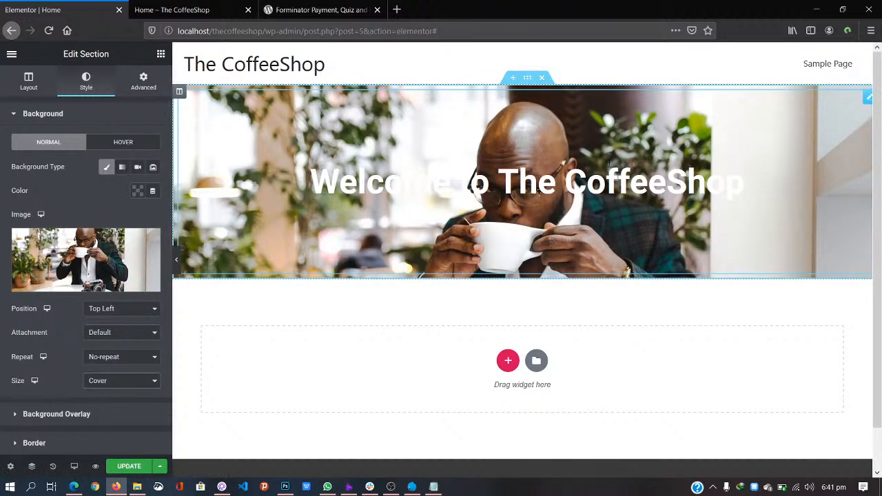
click(623, 191)
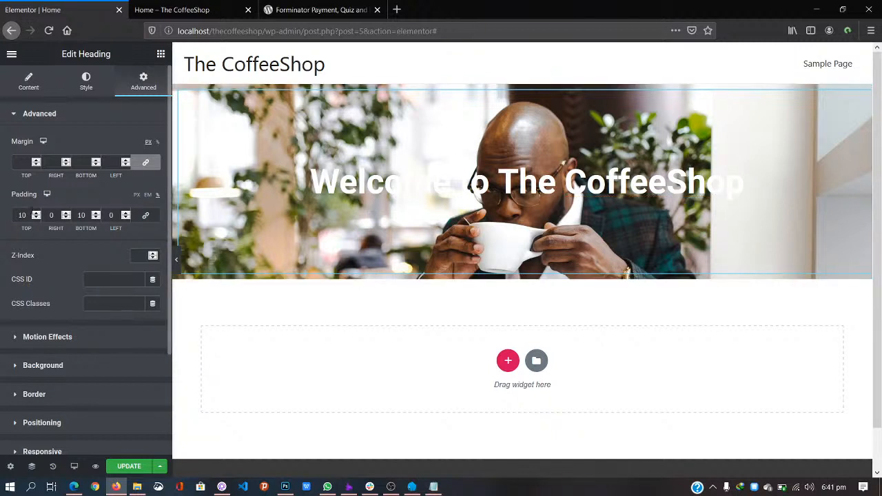
Step: Change the welcome heading's top and bottom padding from 10 to 20
drag(21, 215, 9, 222)
text(2)
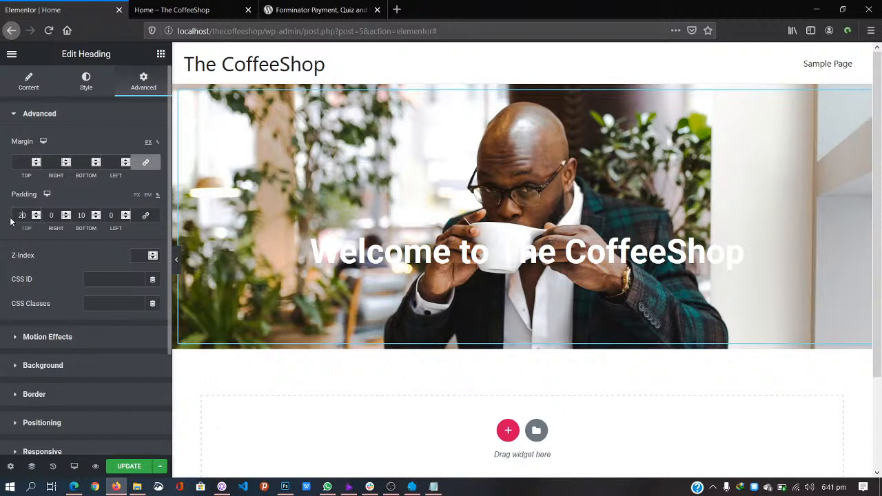
drag(82, 215, 77, 215)
text(2)
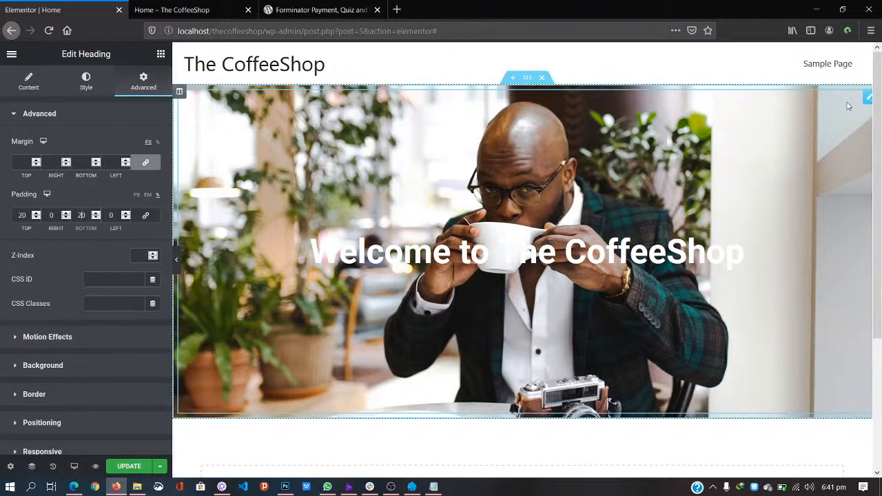
drag(311, 246, 771, 227)
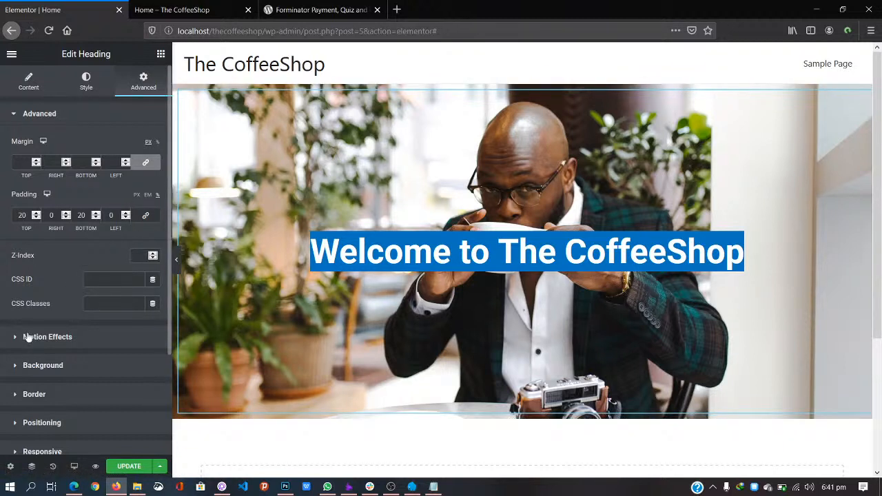
click(228, 279)
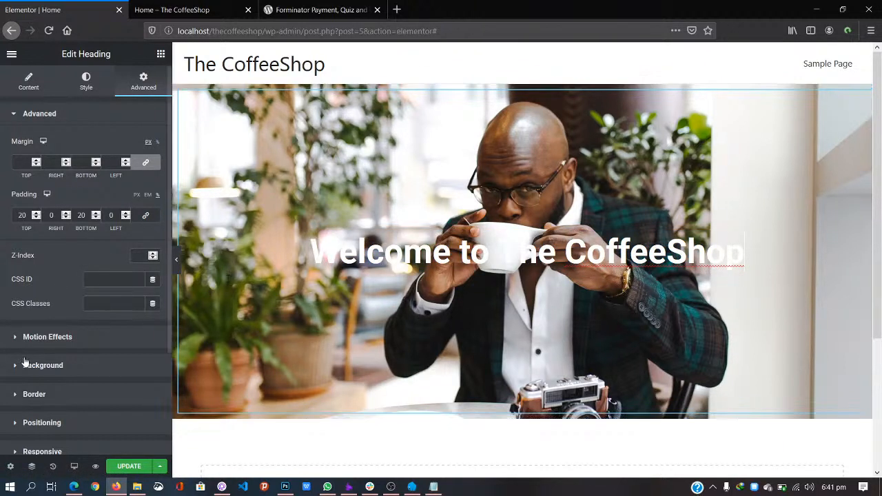
scroll(16, 370, down, 2)
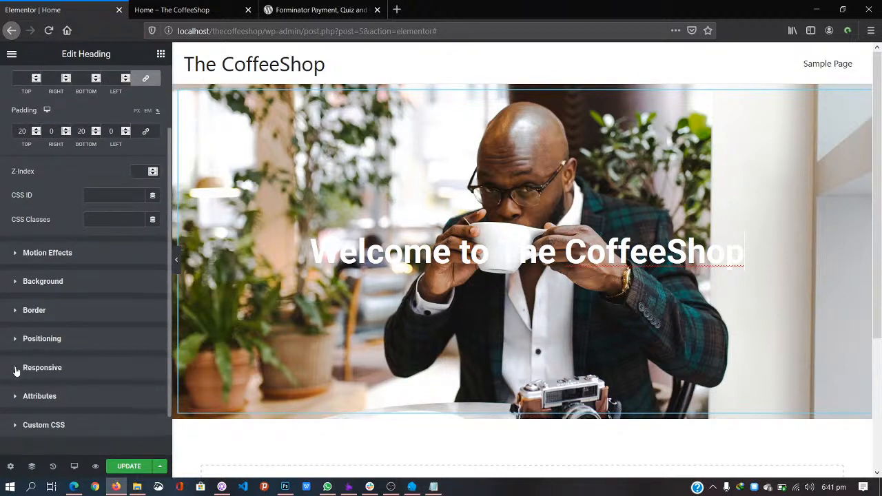
click(19, 287)
click(16, 283)
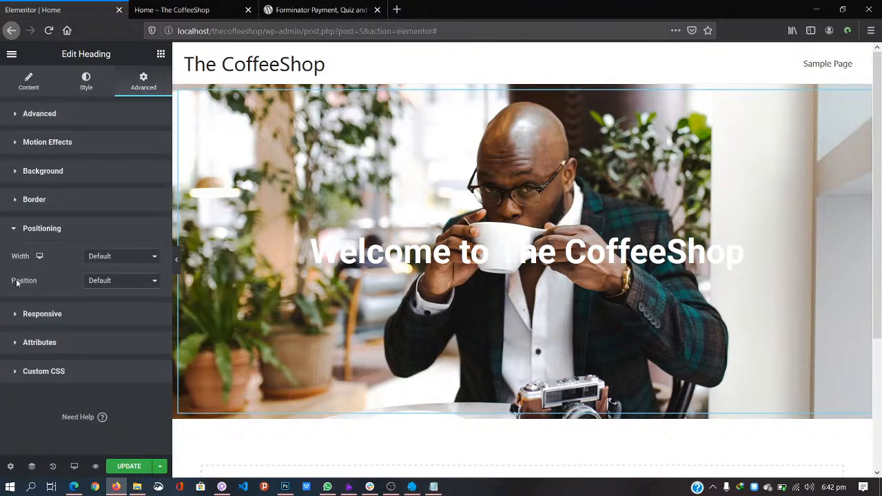
click(14, 171)
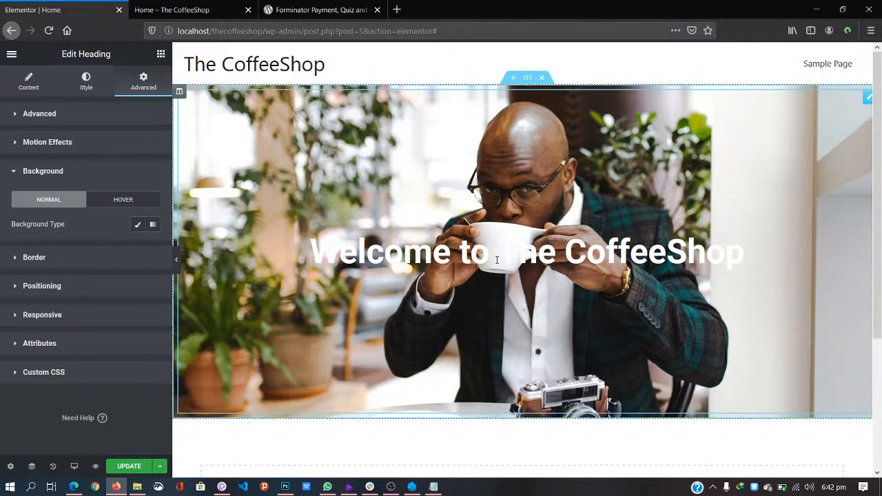
drag(312, 253, 750, 225)
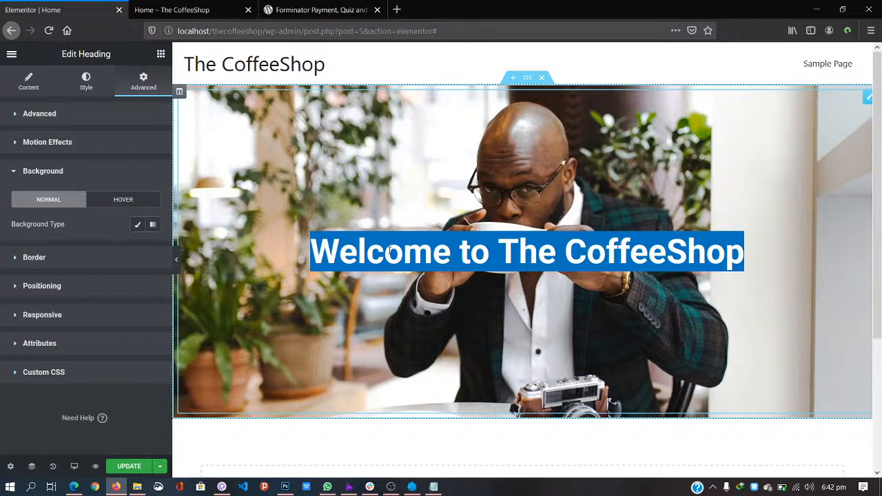
click(761, 255)
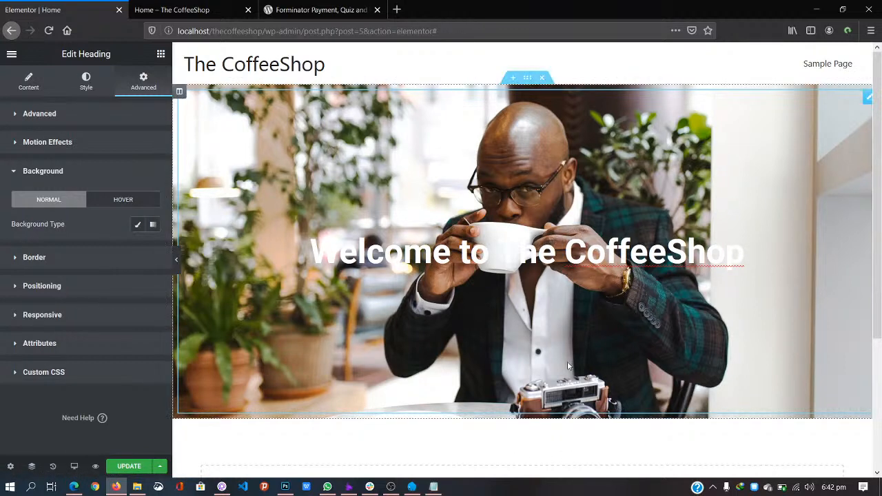
scroll(567, 364, down, 3)
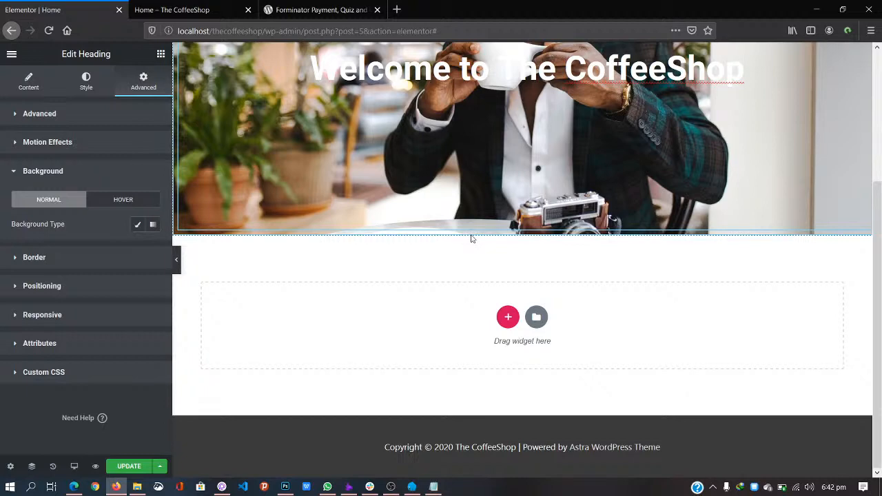
Step: Load lipsum.com in a new browser tab
click(397, 12)
text(lipsum.com)
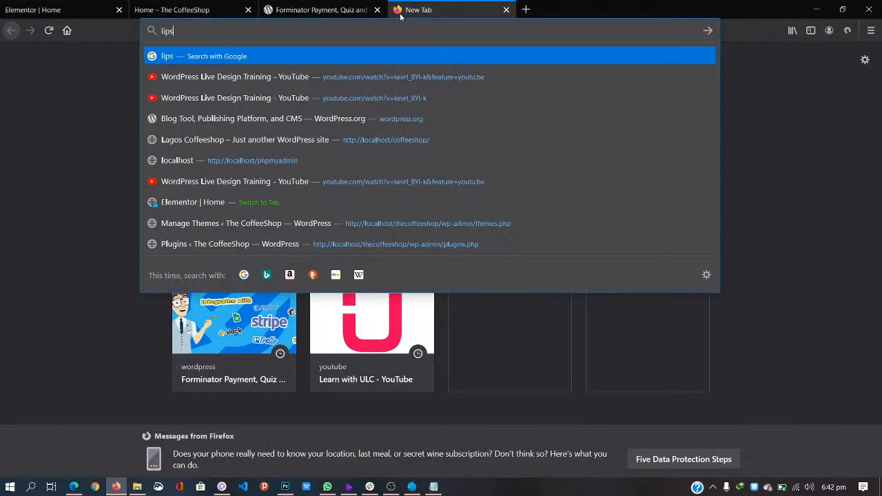
key(Return)
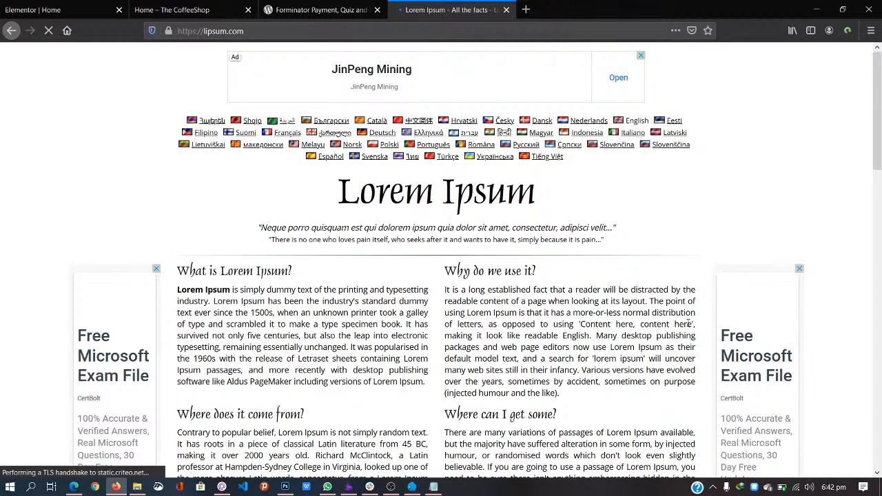
Step: Generate five Lorem Ipsum paragraphs, select the opening sentences, and return to the editor
scroll(687, 322, down, 6)
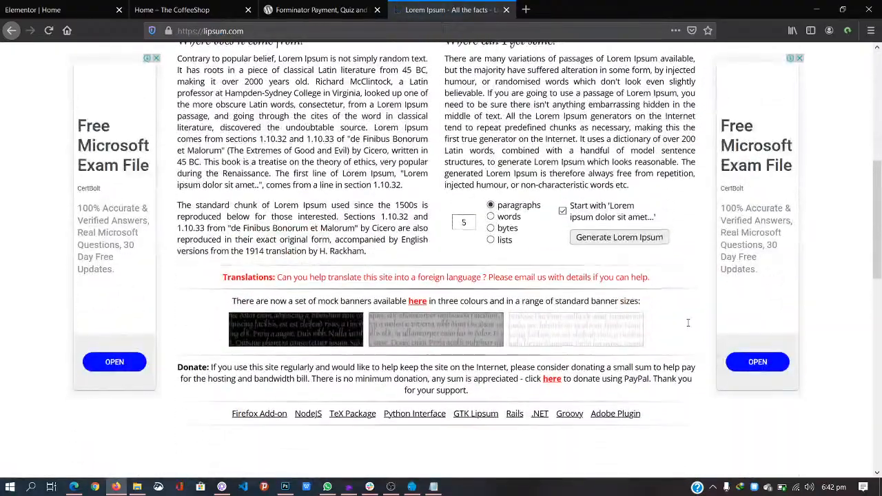
click(601, 238)
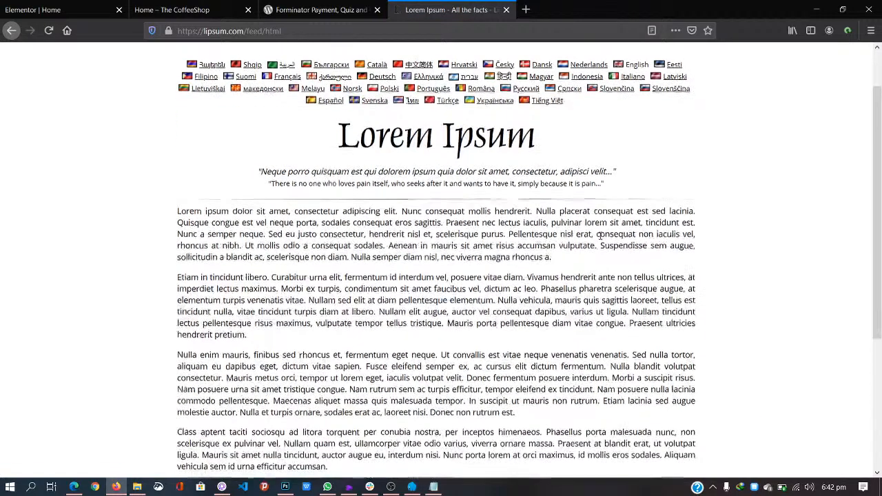
drag(177, 208, 444, 220)
key(ctrl+c)
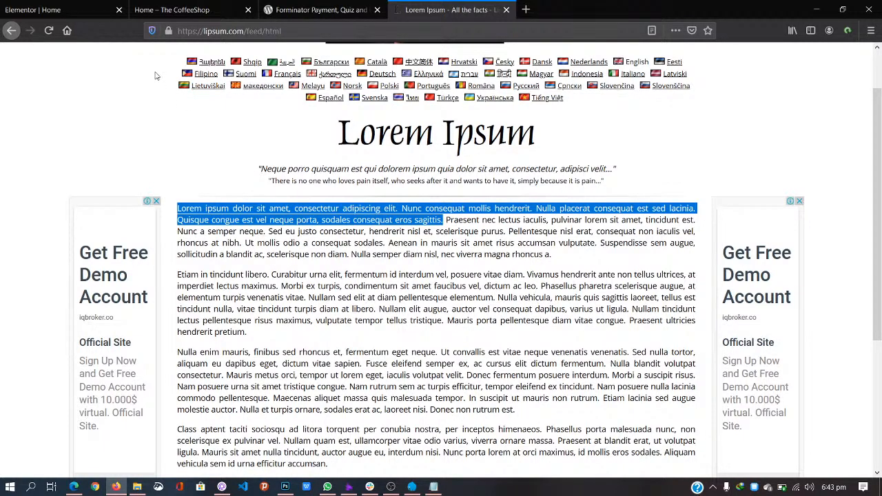
click(69, 10)
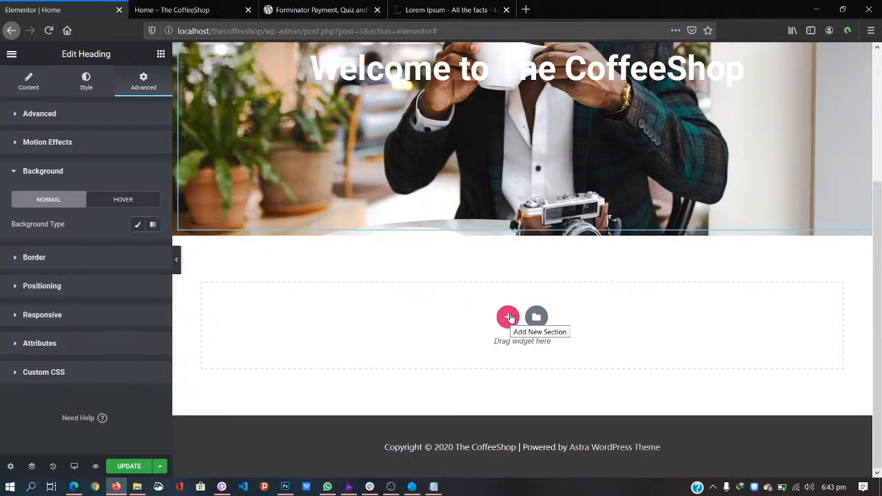
Step: Add a single-column section below the hero with a Text Editor widget holding the pasted Lorem ipsum
click(508, 317)
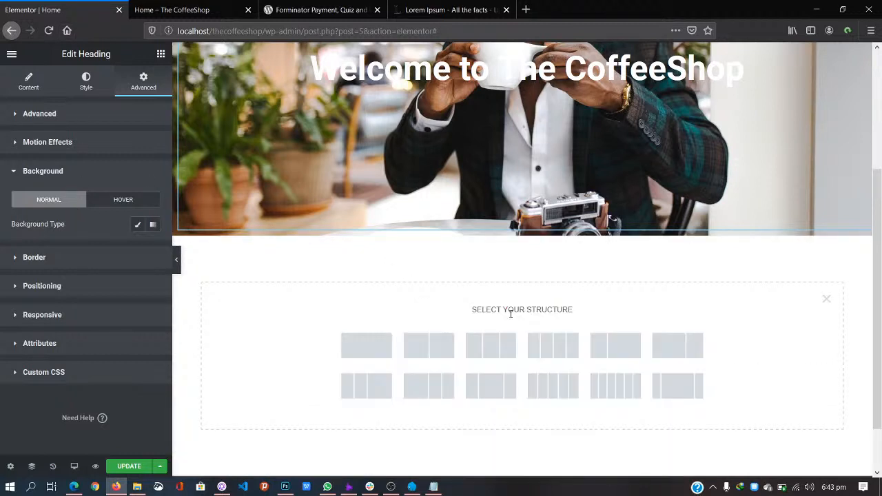
click(364, 342)
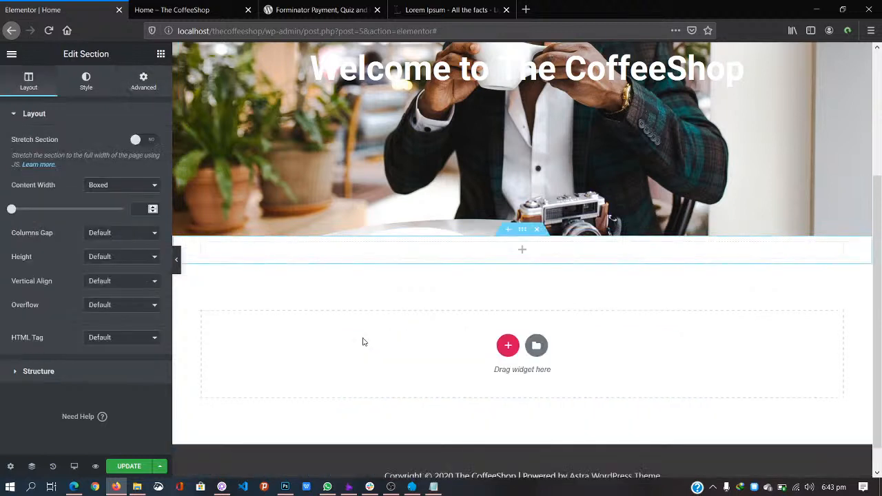
click(524, 255)
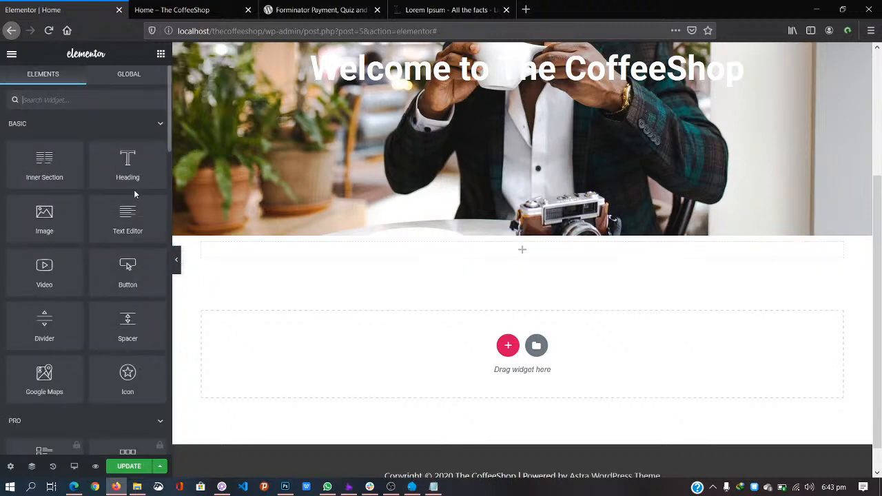
drag(128, 219, 488, 256)
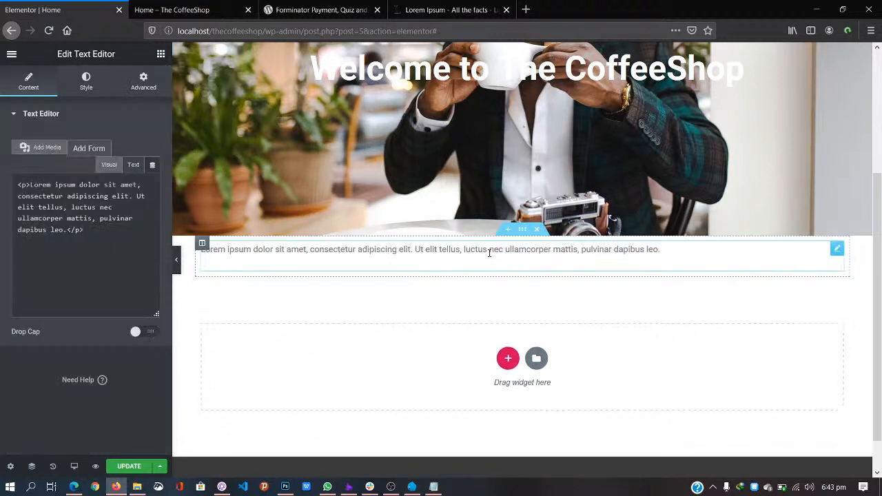
drag(99, 328, 22, 215)
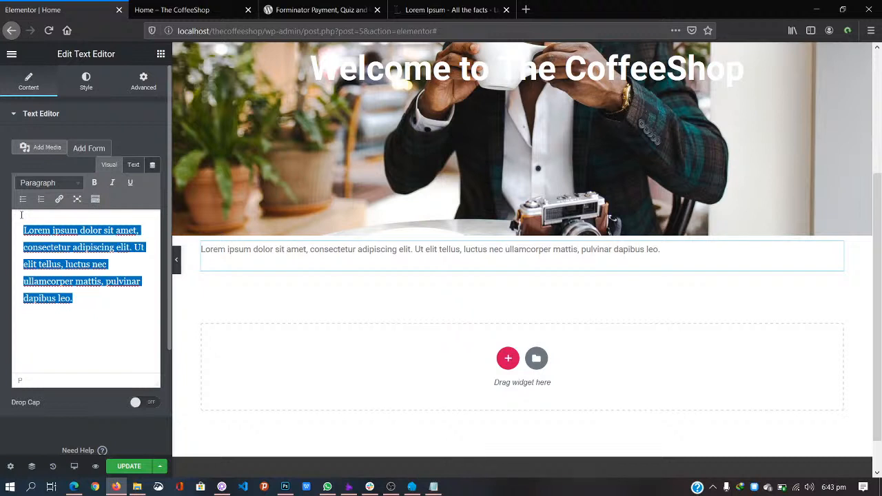
key(ctrl+v)
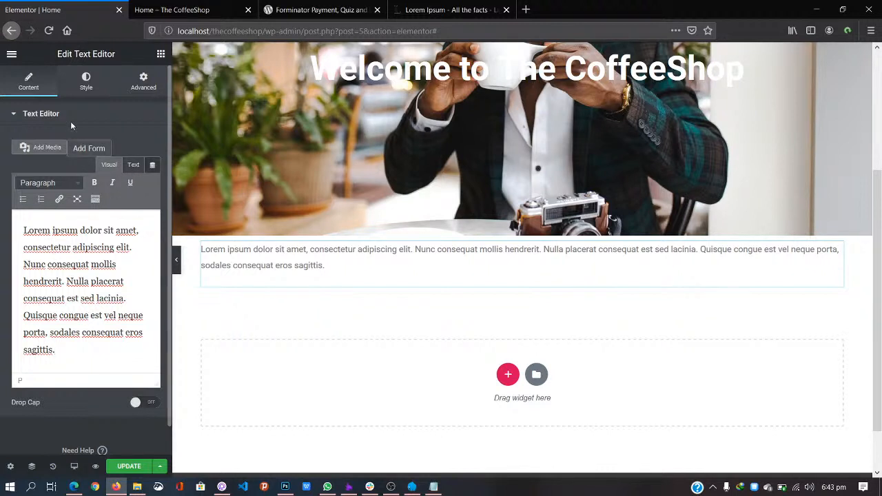
Step: Centre-align the paragraph and raise its font size to 20
click(85, 84)
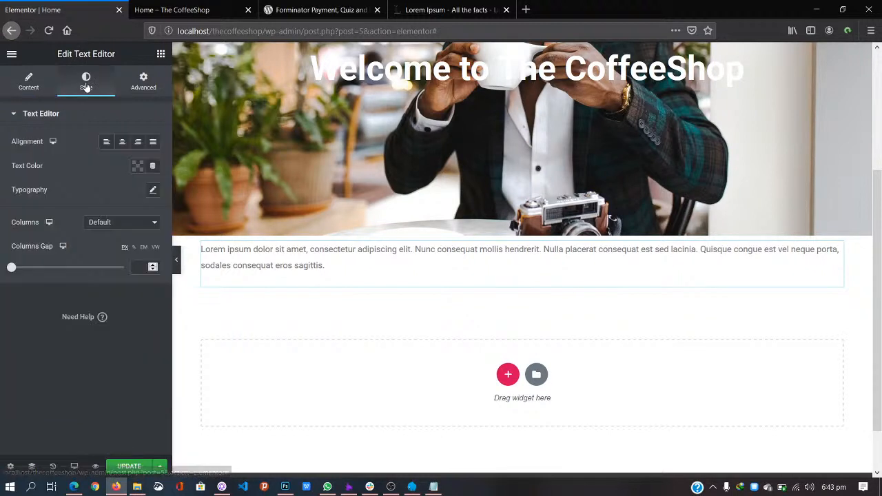
click(122, 142)
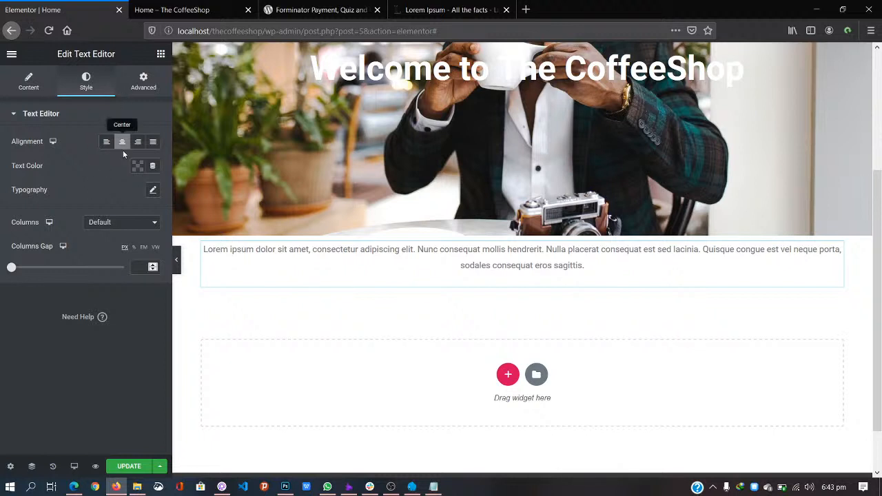
click(152, 192)
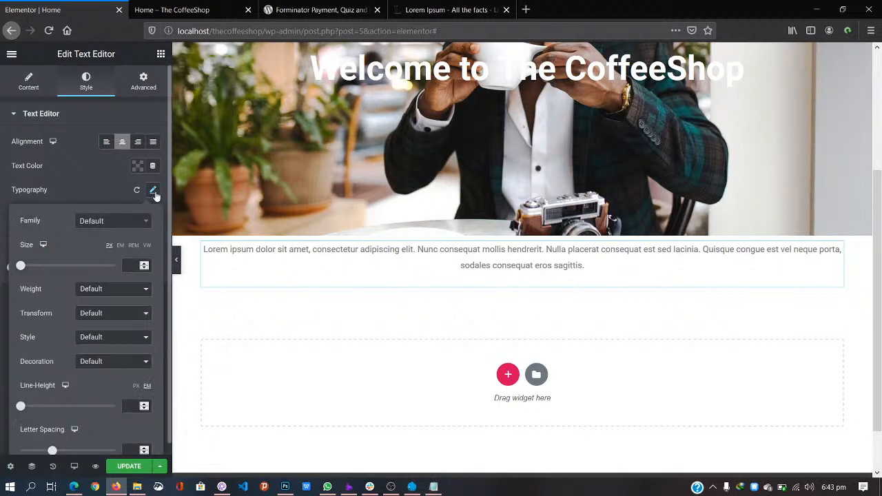
scroll(97, 276, down, 1)
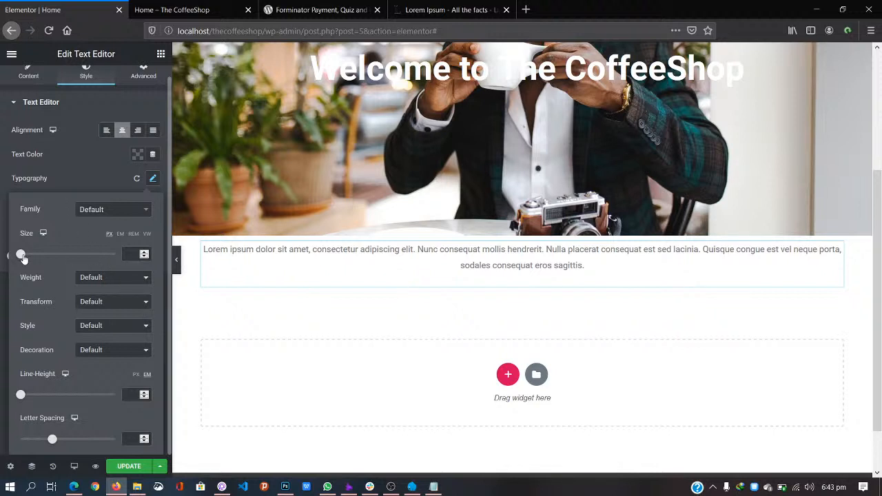
click(145, 252)
click(145, 252)
click(145, 253)
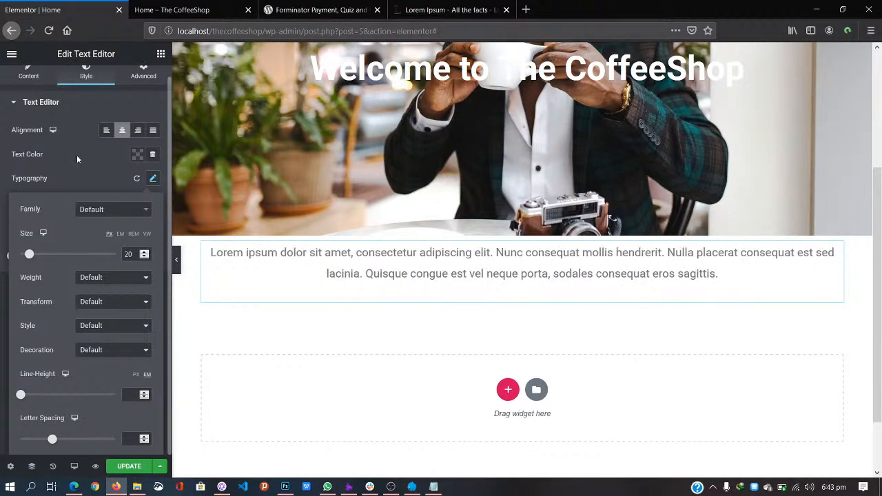
Step: Set the paragraph's font family to Poppins
click(118, 211)
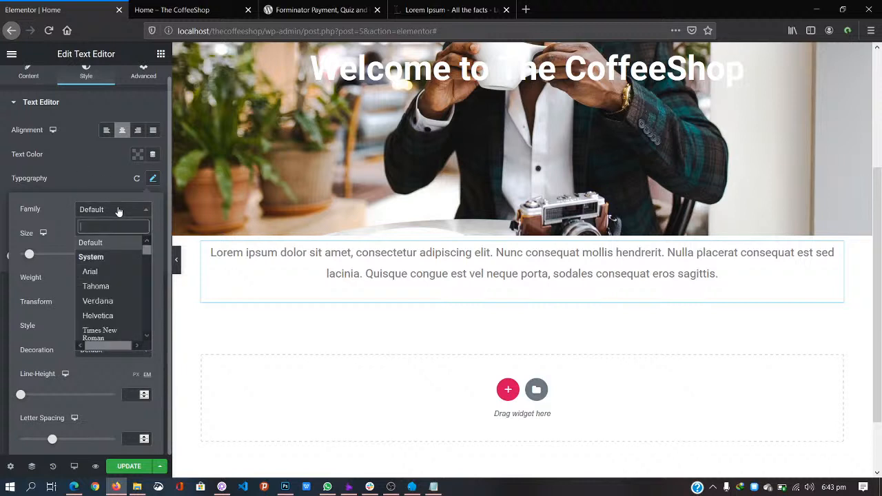
drag(147, 250, 148, 260)
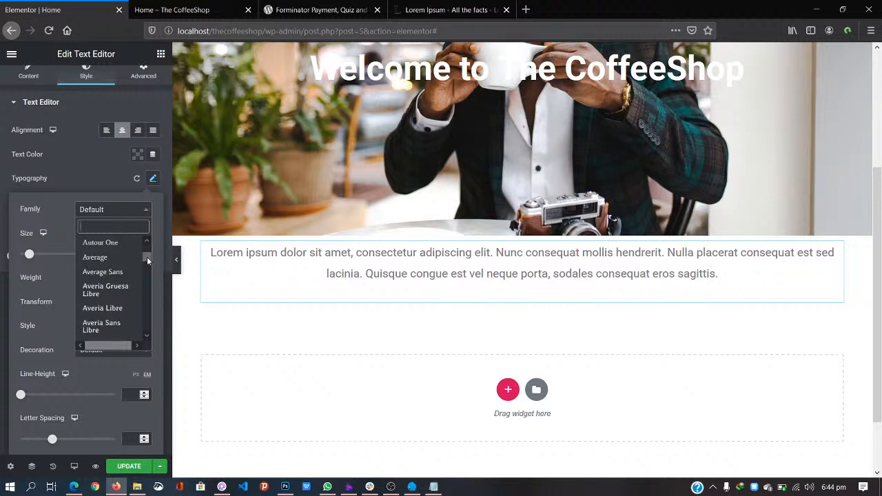
text(popp)
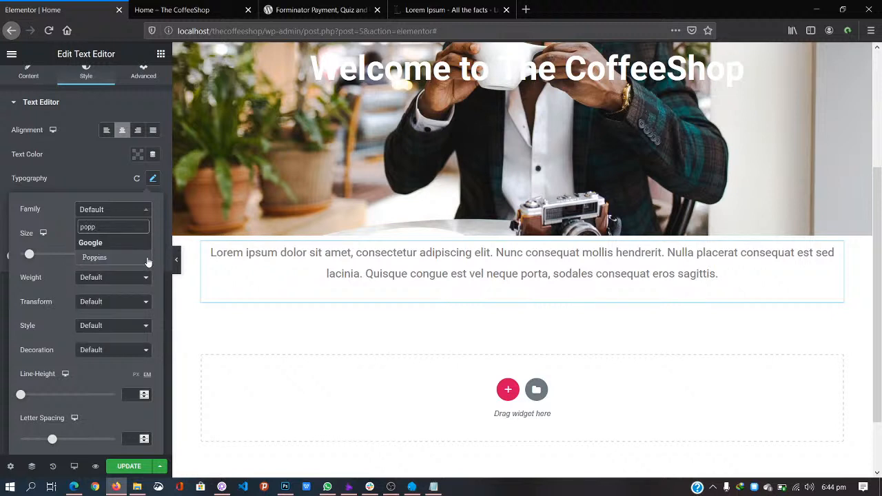
click(117, 262)
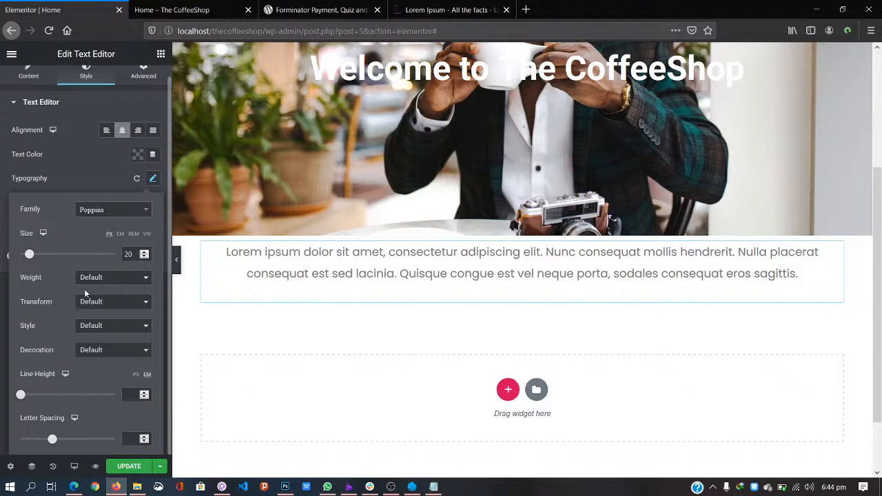
click(398, 322)
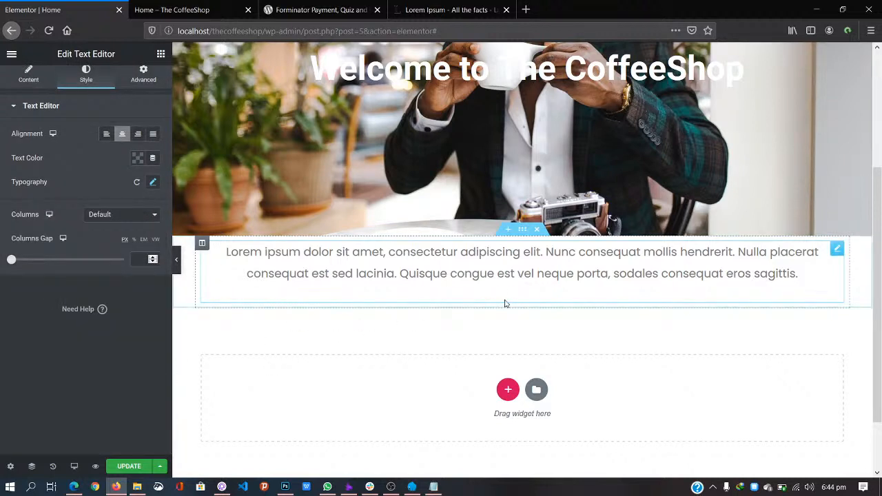
Step: Unlink the section margin, set 50 px top and 30 px bottom, and update the page
click(523, 230)
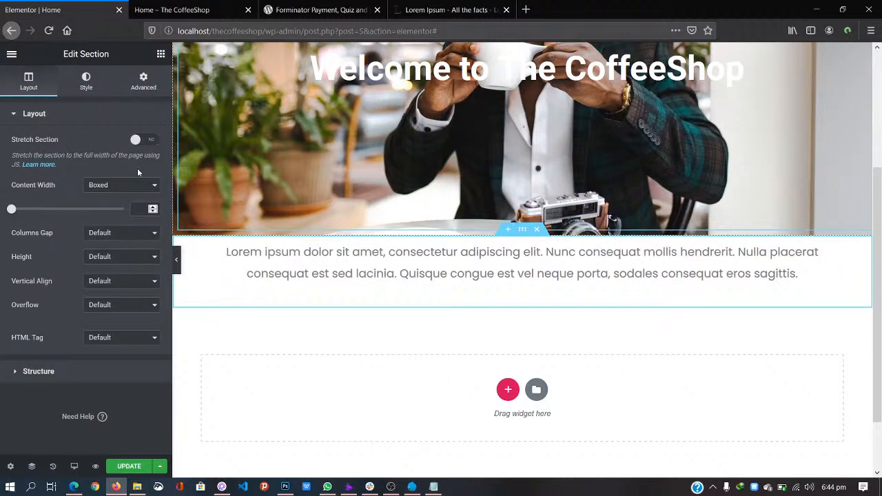
click(141, 80)
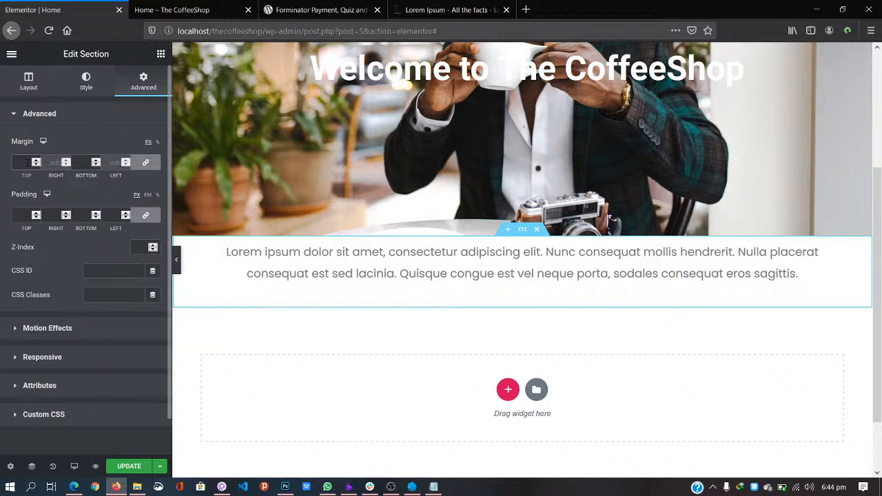
text(30)
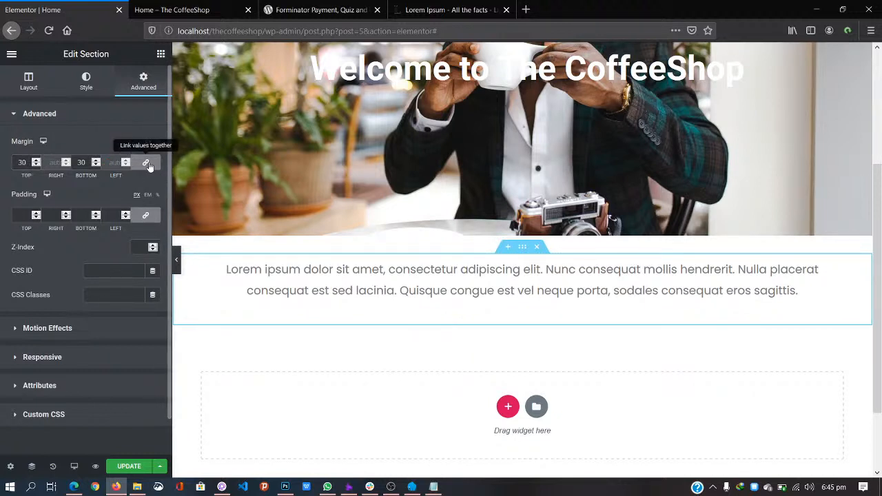
click(146, 164)
drag(86, 163, 52, 170)
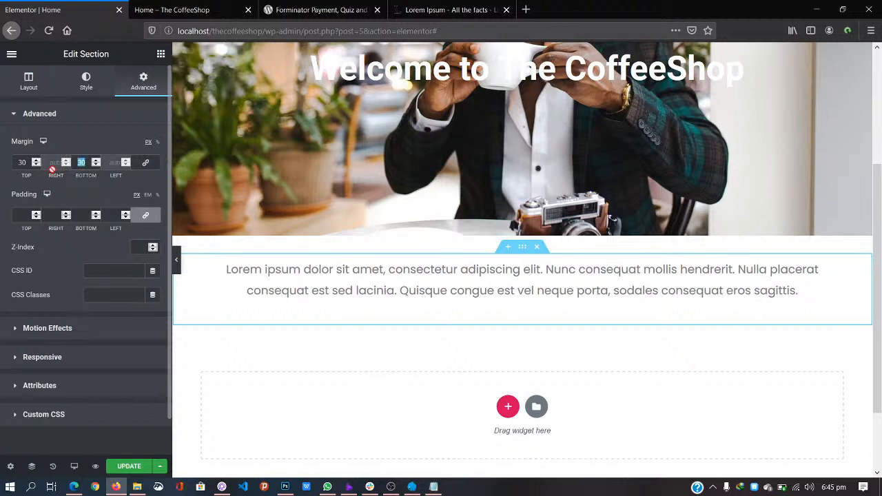
text(10)
drag(82, 162, 1, 175)
text(3)
text(5)
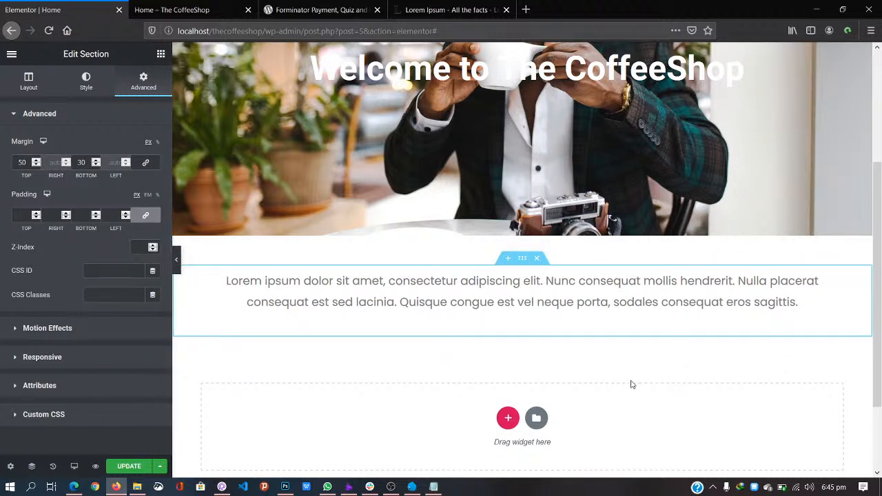
click(129, 466)
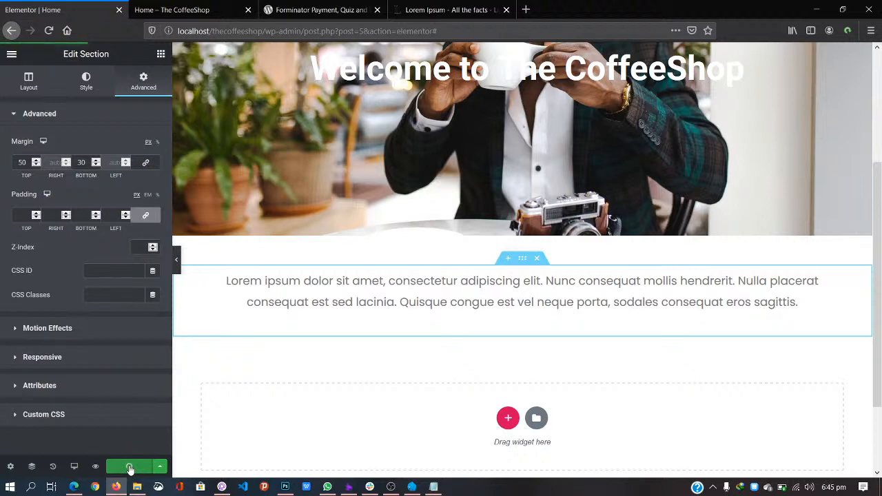
click(167, 8)
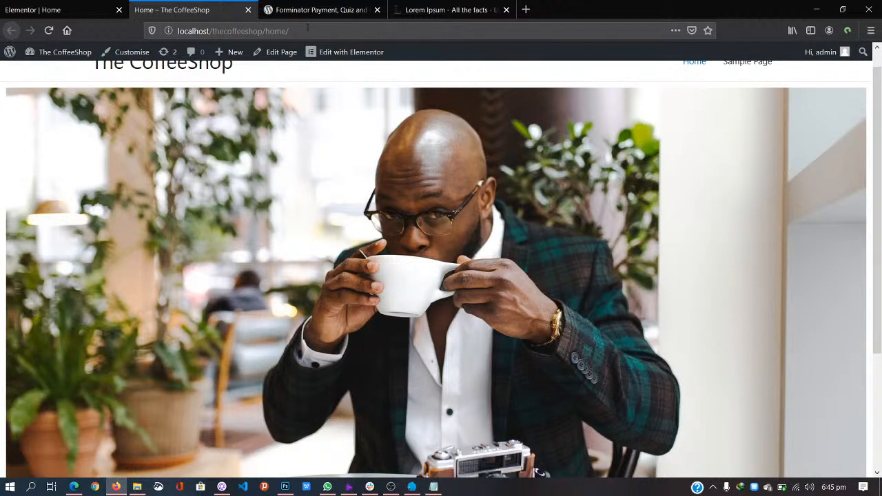
click(308, 30)
key(Return)
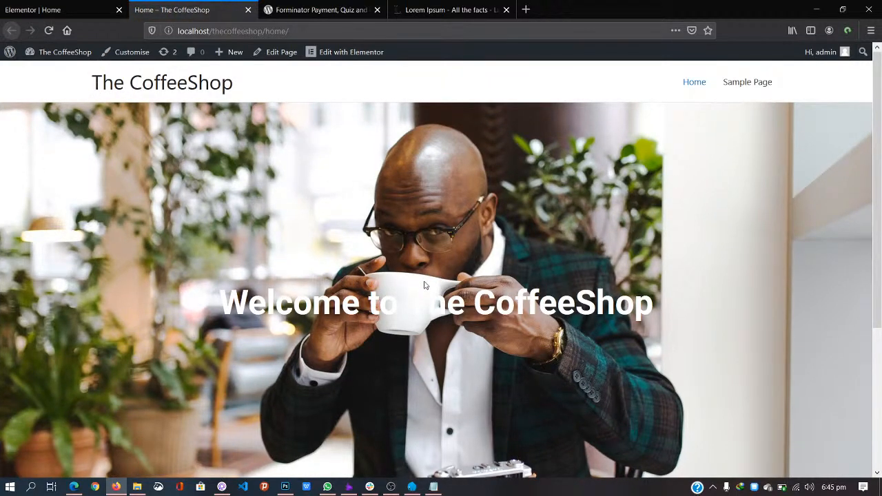
scroll(425, 284, down, 3)
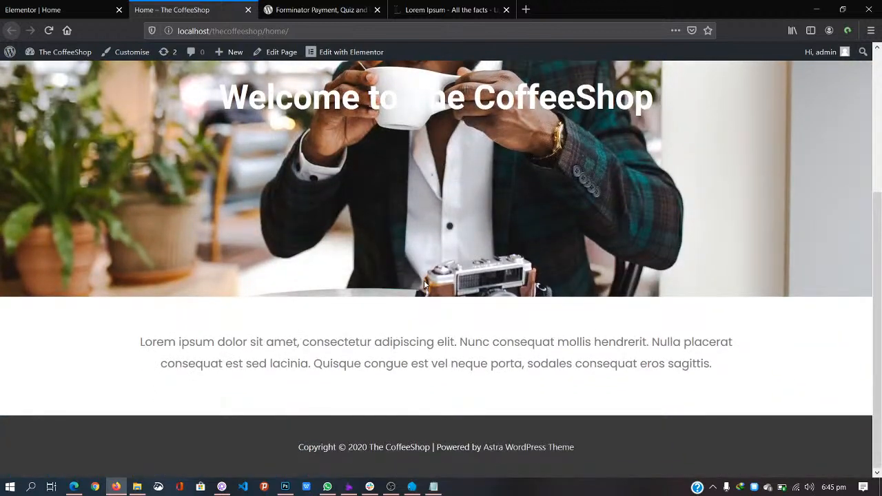
scroll(453, 239, up, 3)
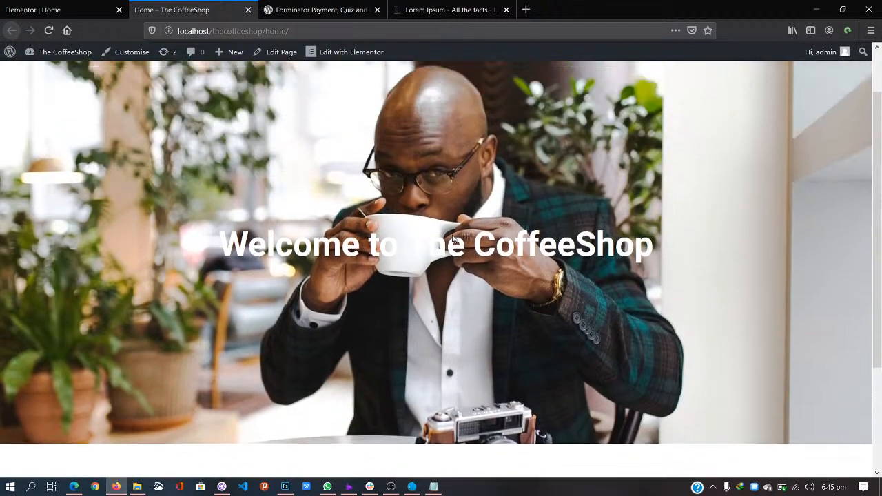
scroll(452, 238, down, 1)
scroll(452, 238, down, 3)
scroll(453, 239, up, 4)
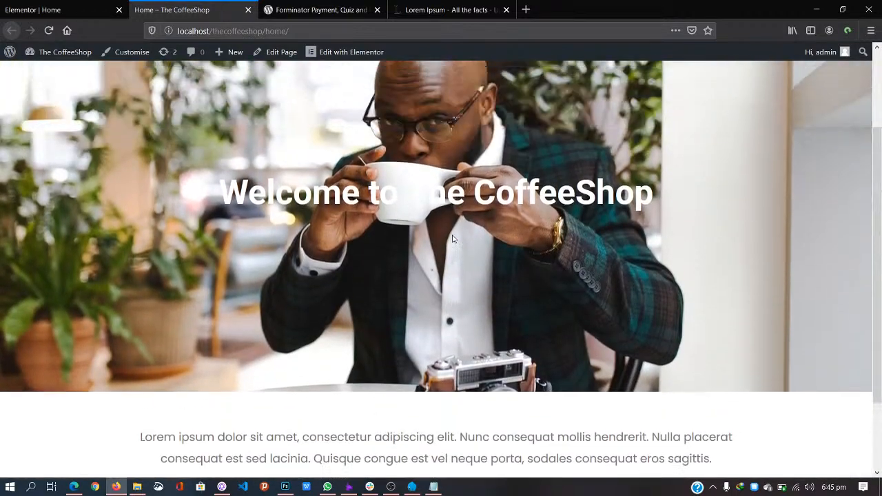
scroll(452, 239, down, 2)
scroll(453, 239, down, 2)
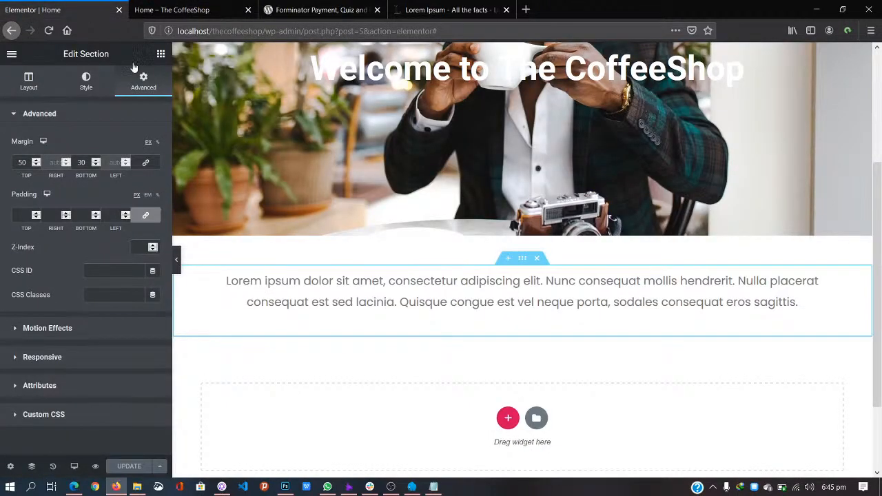
Step: Add a three-column section below the Lorem ipsum paragraph
scroll(563, 358, down, 3)
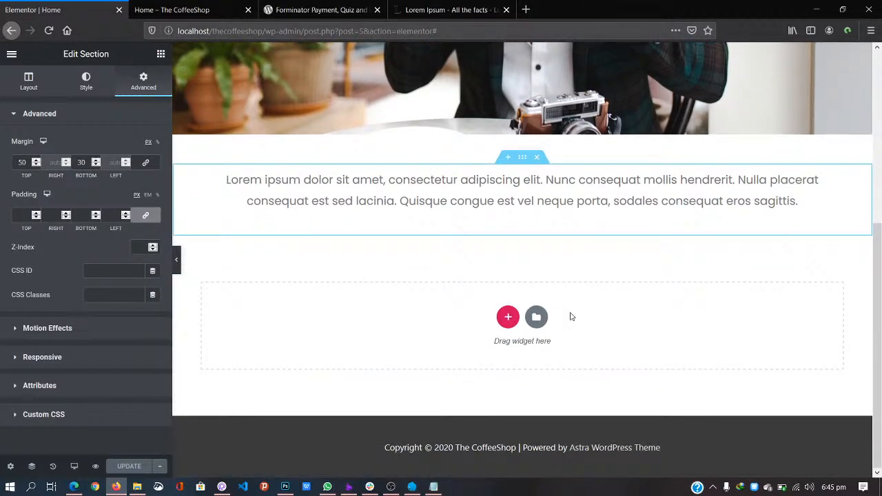
click(508, 317)
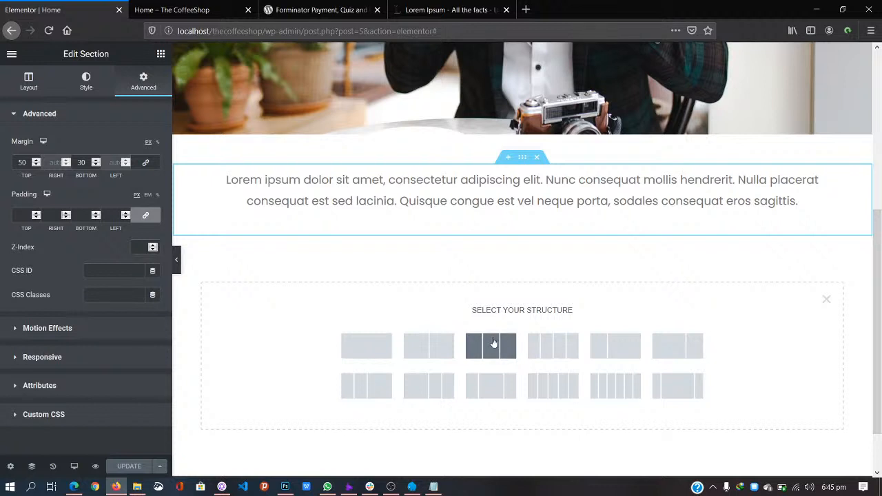
click(491, 345)
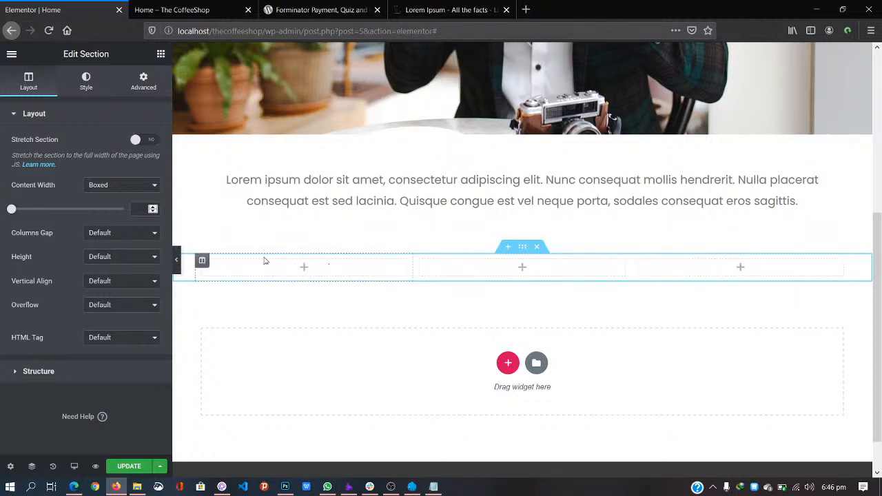
Step: Search 'icon' and drop an Icon widget into the left column
click(304, 269)
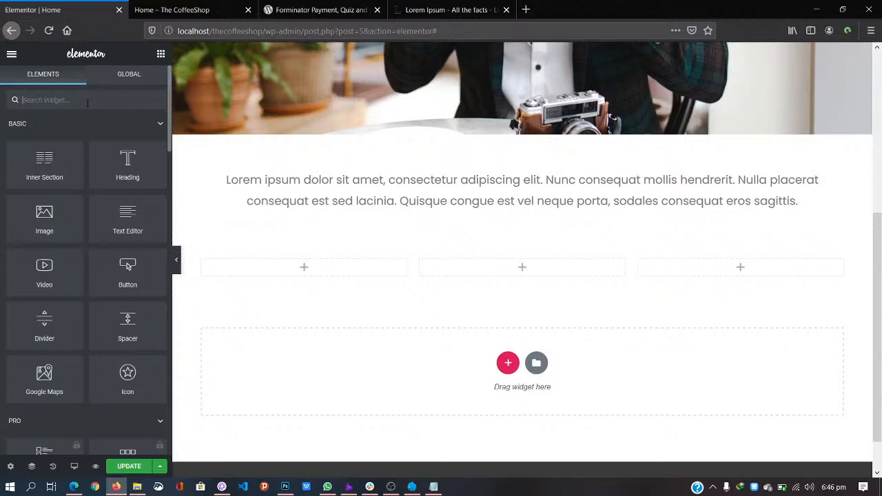
text(icon)
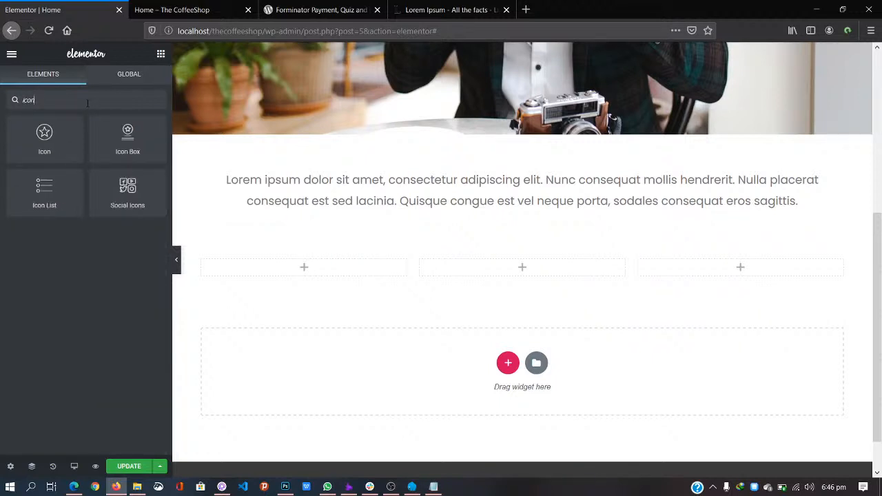
drag(48, 141, 299, 274)
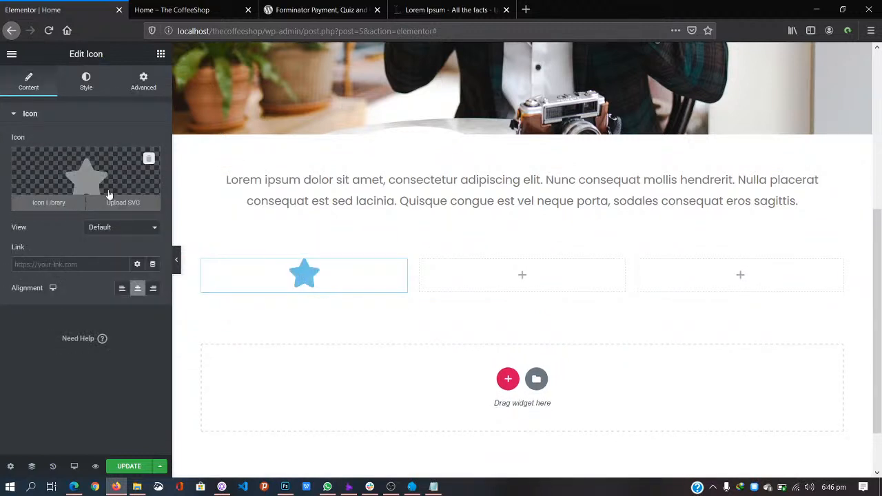
Step: Open the Icon Library and search for 'star' and 'prem'
click(50, 205)
click(397, 100)
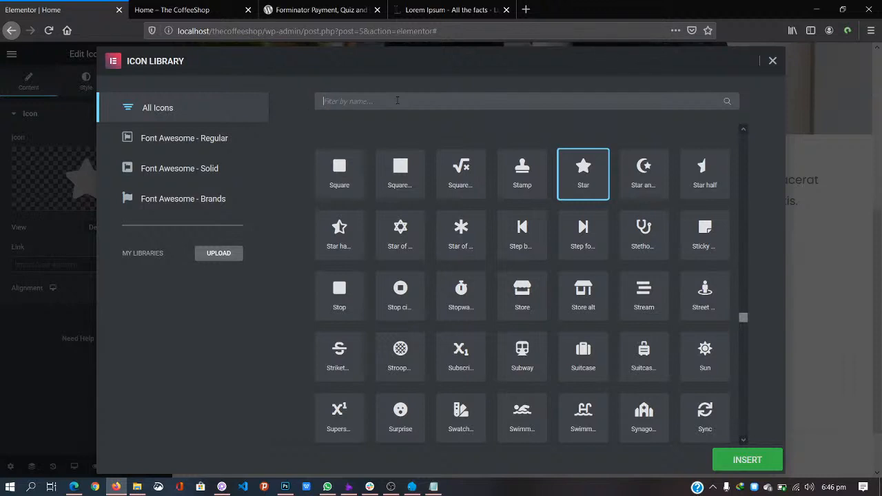
text(t)
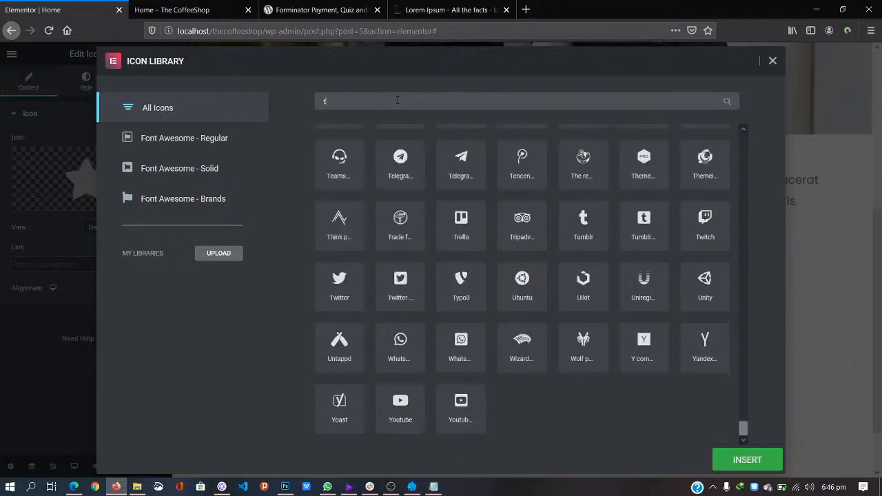
key(BackSpace)
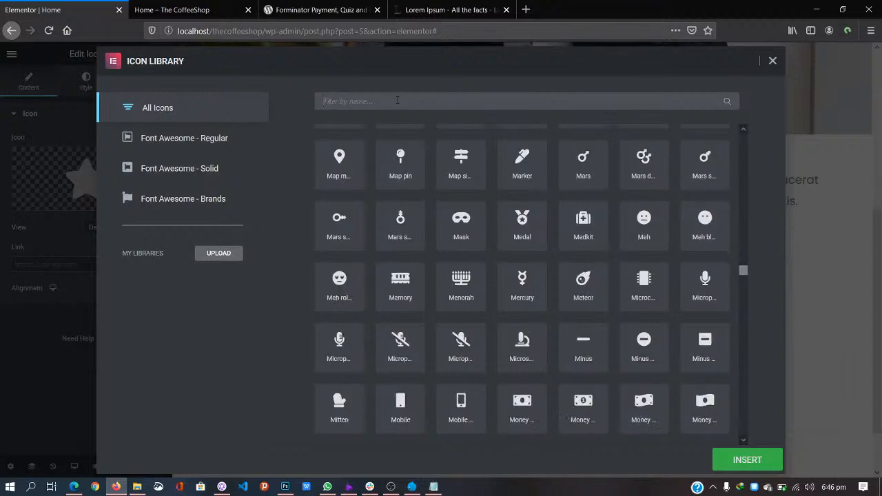
text(star)
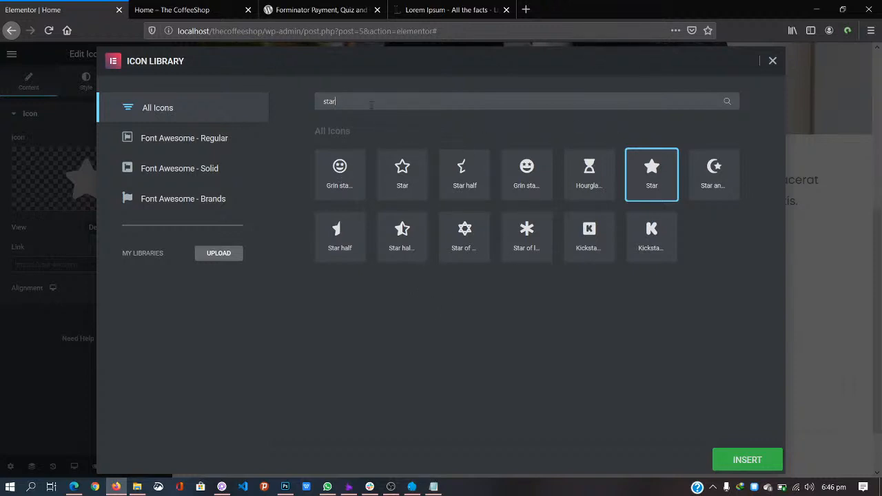
drag(371, 105, 248, 106)
key(BackSpace)
text(prem)
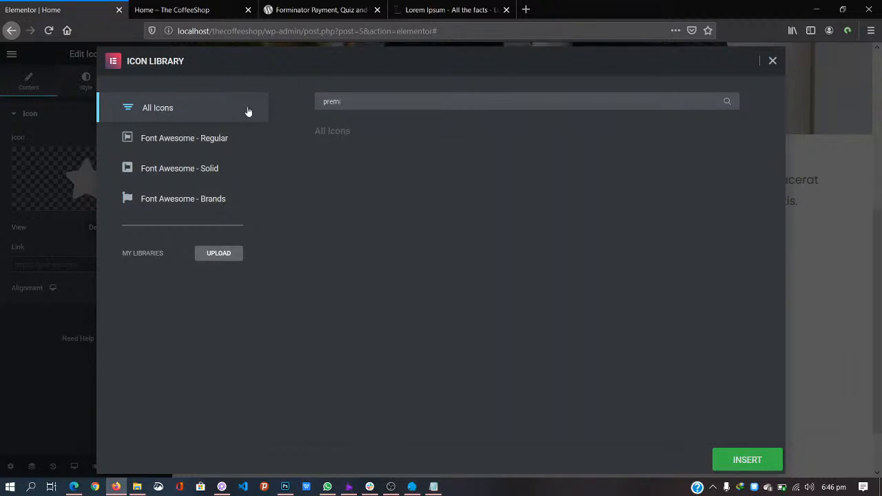
key(BackSpace)
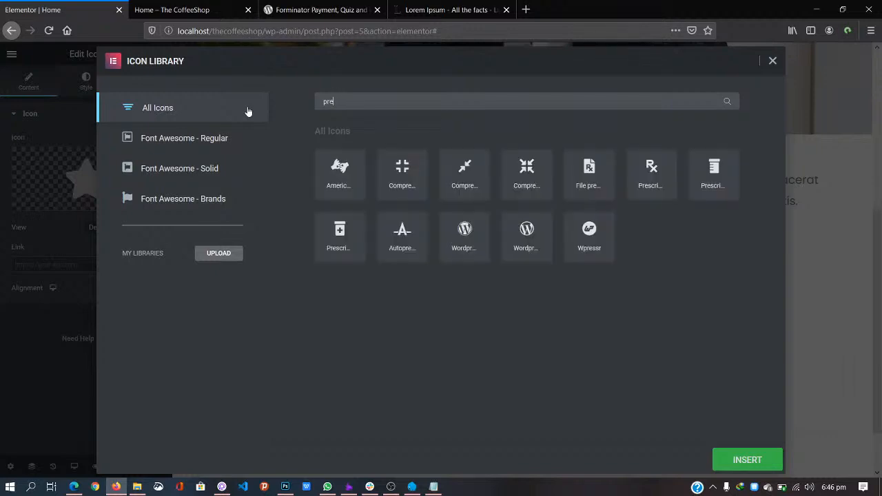
key(BackSpace)
key(BackSpace)
key(BackSpace)
Step: Search 'veri', 'tick', then 'check', and insert the Check circle icon
text(verify)
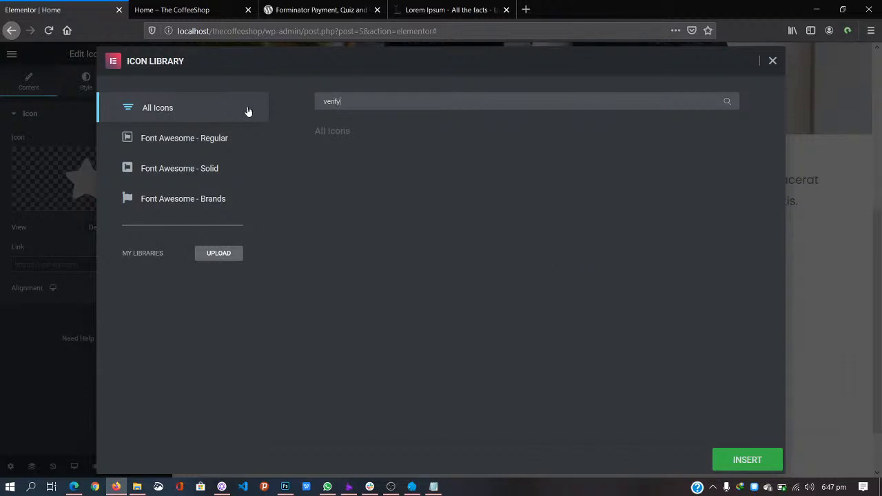
key(BackSpace)
key(BackSpace)
key(BackSpace)
key(BackSpace)
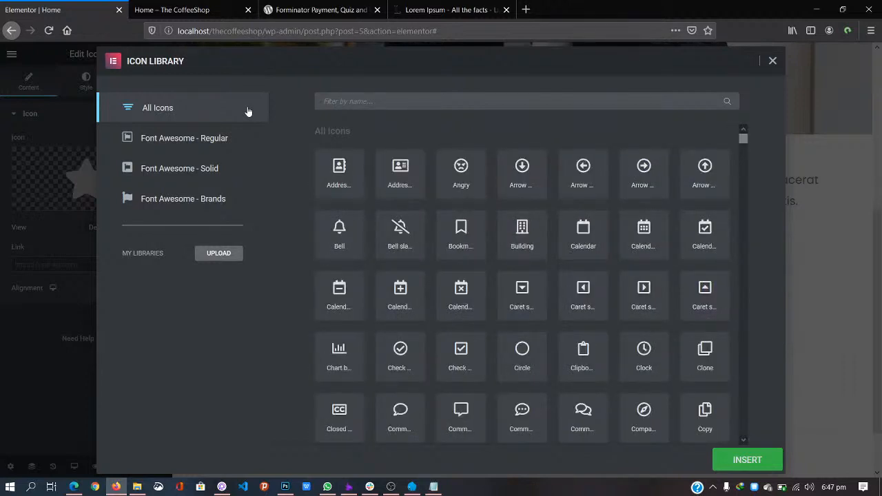
text(tick)
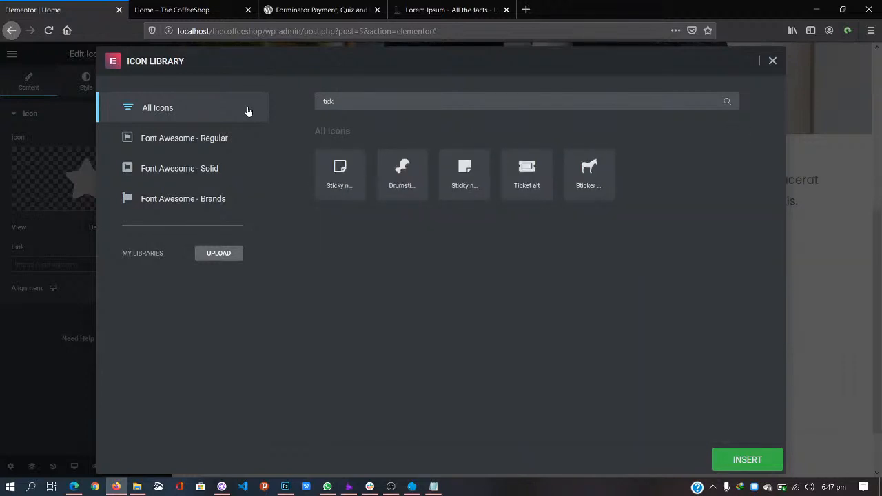
key(BackSpace)
key(BackSpace)
key(BackSpace)
key(BackSpace)
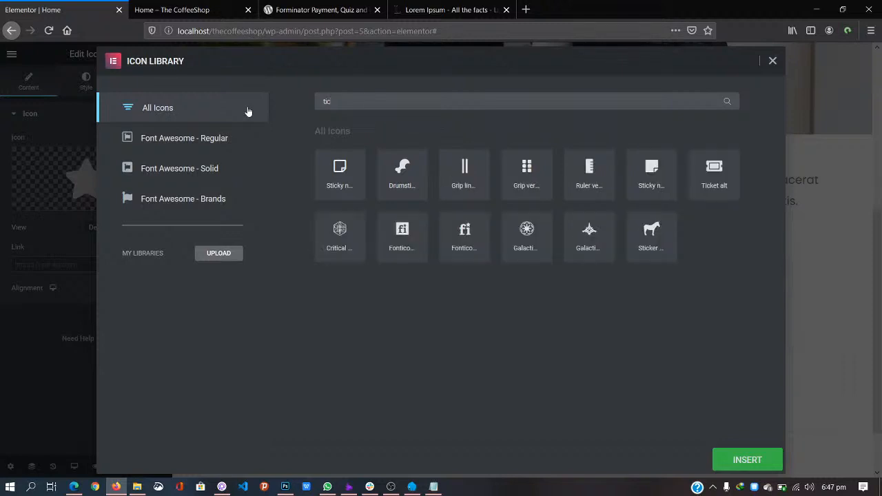
text(check)
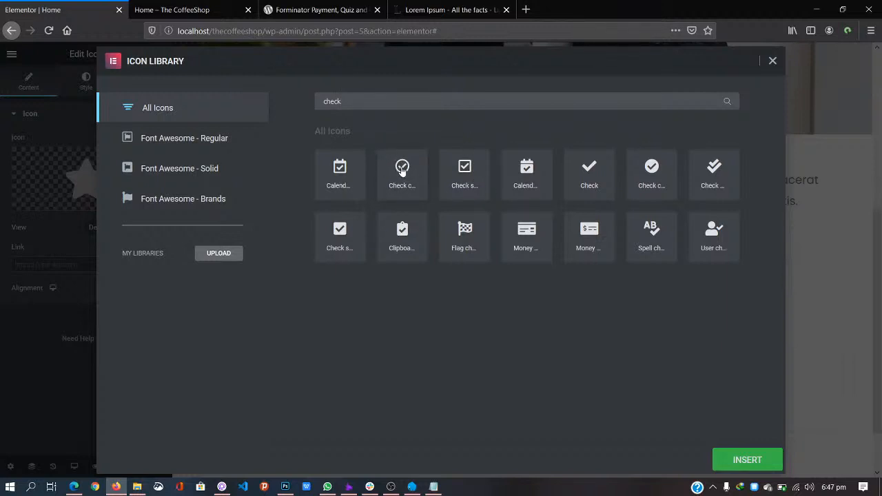
click(402, 171)
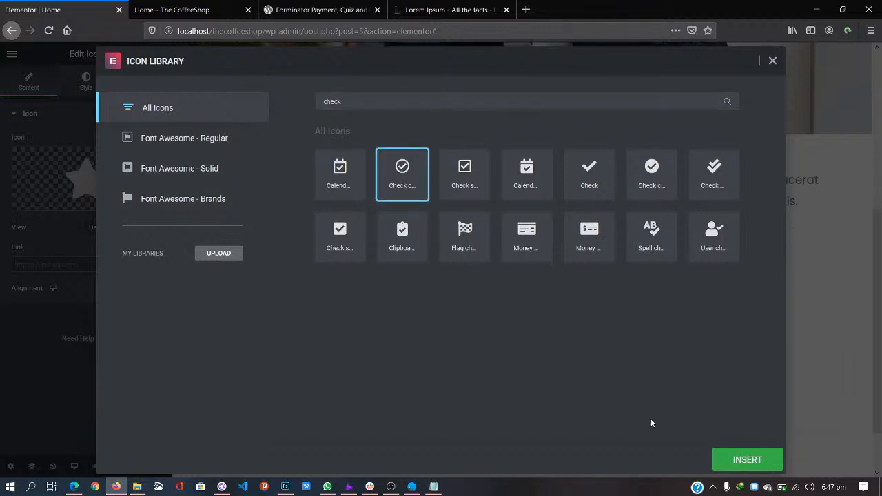
click(743, 459)
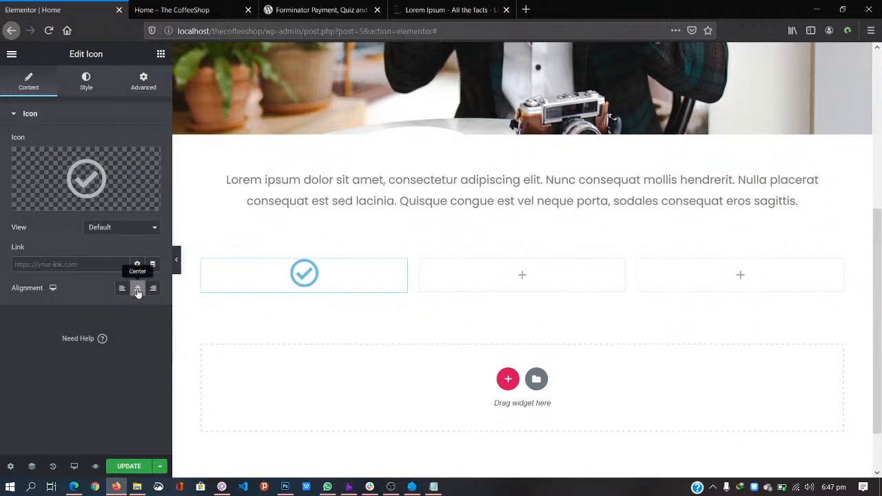
Step: Set the icon's primary colour to dark red #9E4444 and select its hex code
click(86, 89)
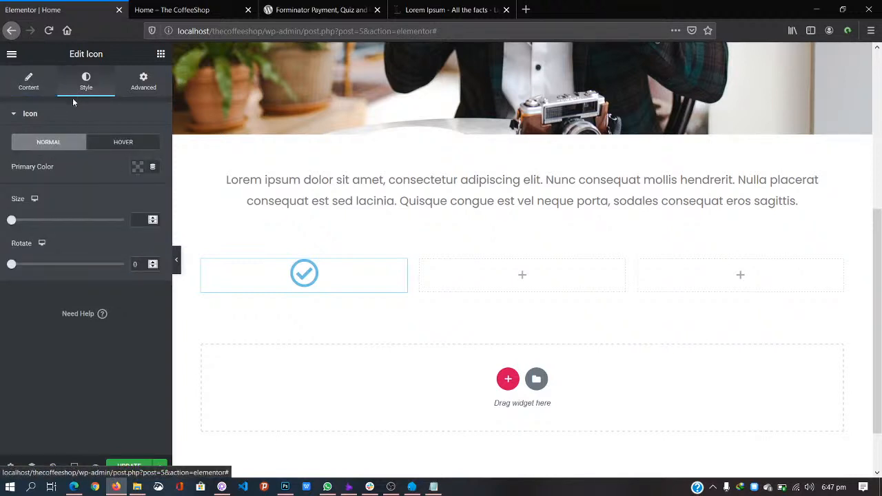
click(138, 167)
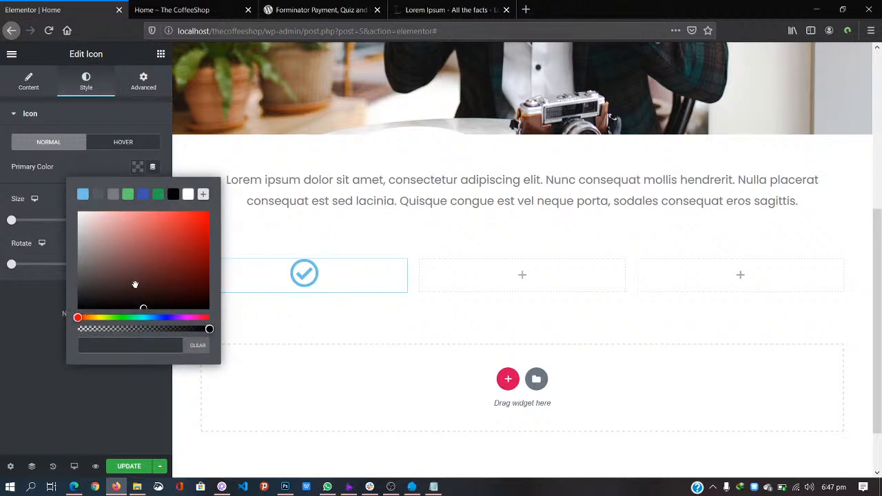
click(183, 262)
mouse_move(184, 260)
mouse_down()
mouse_move(129, 217)
mouse_move(152, 248)
mouse_up()
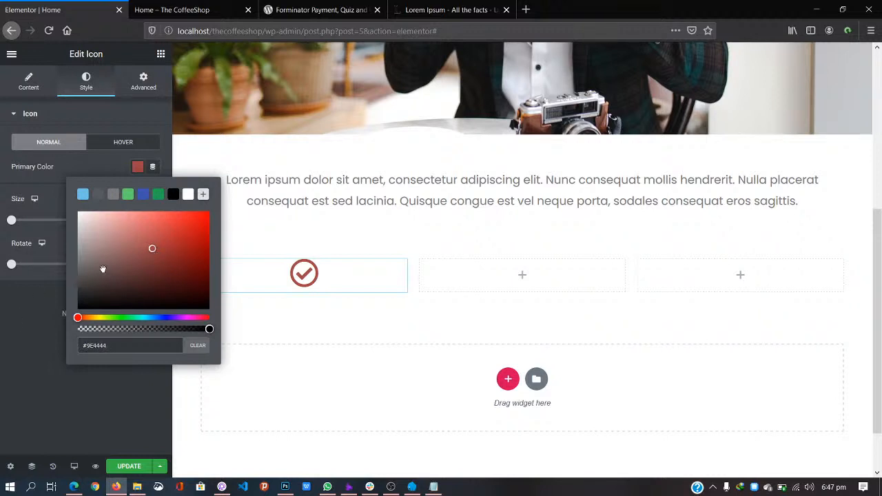
drag(110, 346, 72, 345)
key(ctrl+c)
click(39, 342)
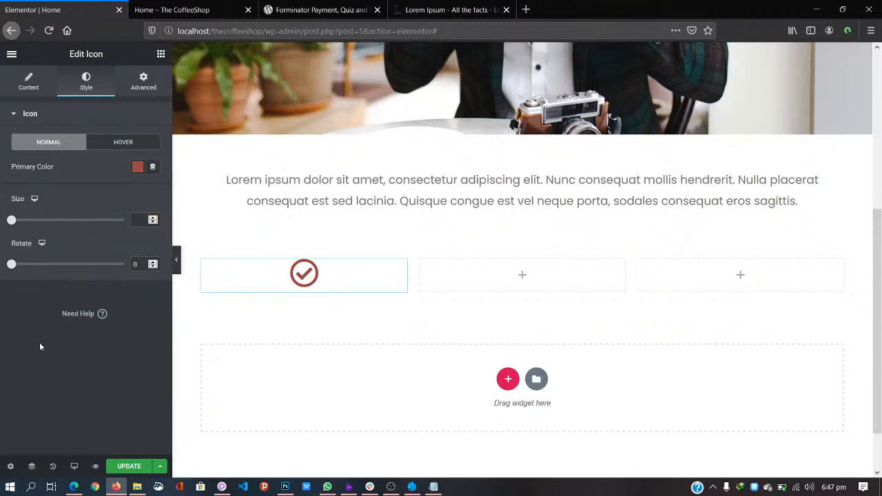
Step: Paste the hex code #9E4444 into Notepad for later reuse
key(super+r)
text(notepa)
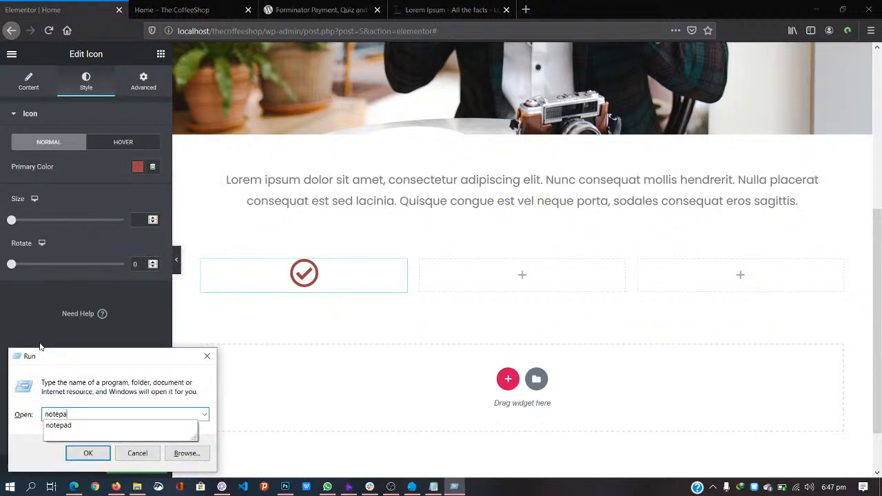
text(d)
key(Return)
key(ctrl+v)
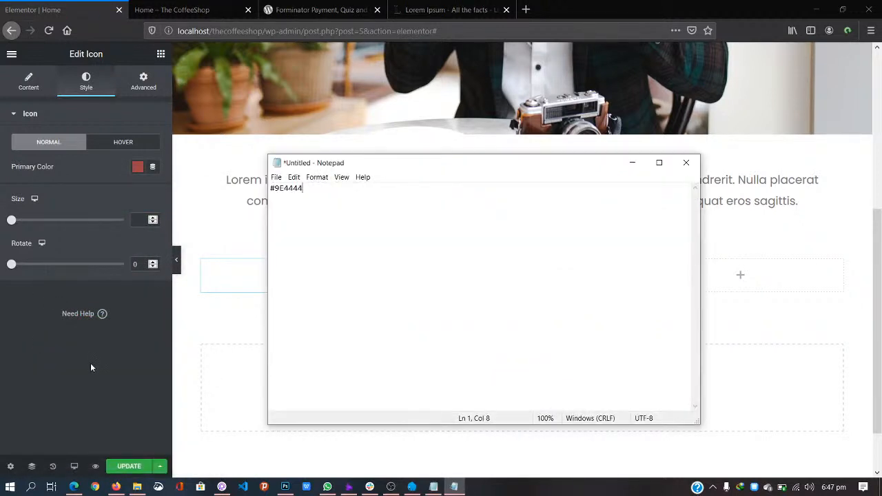
key(alt+Tab)
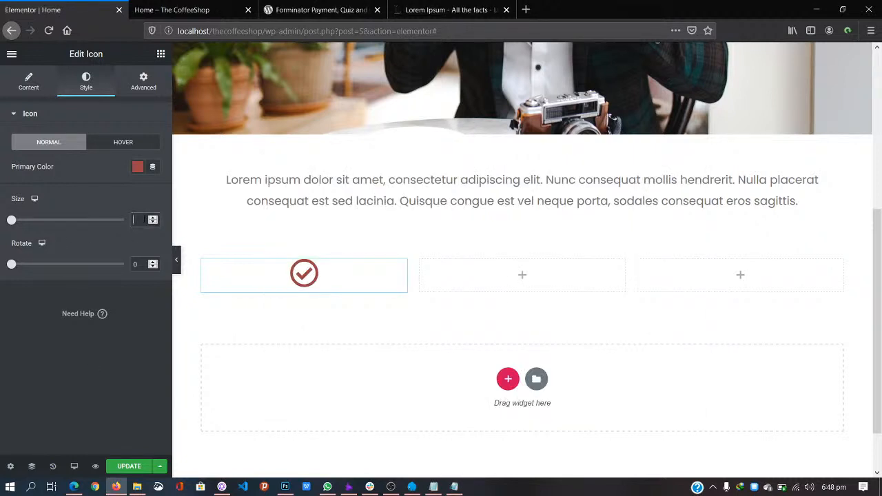
Step: Set the icon size to 64, after briefly trying 32 and 128
text(32)
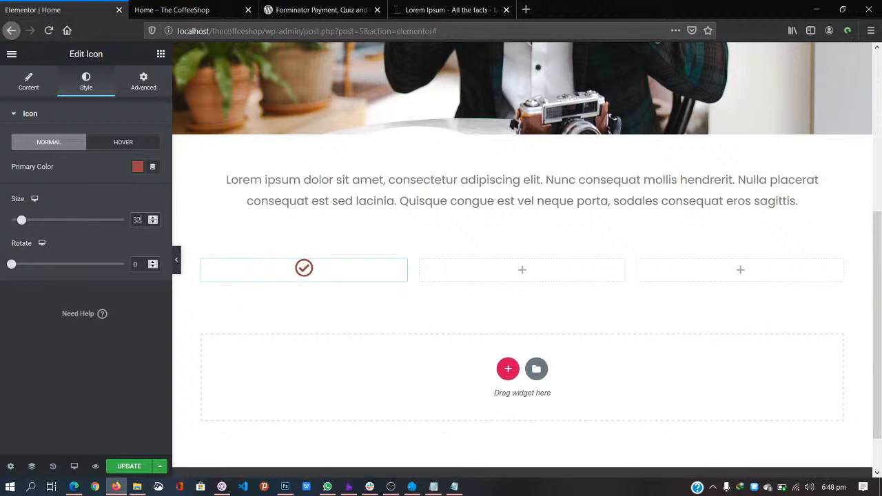
key(ctrl+a)
text(64)
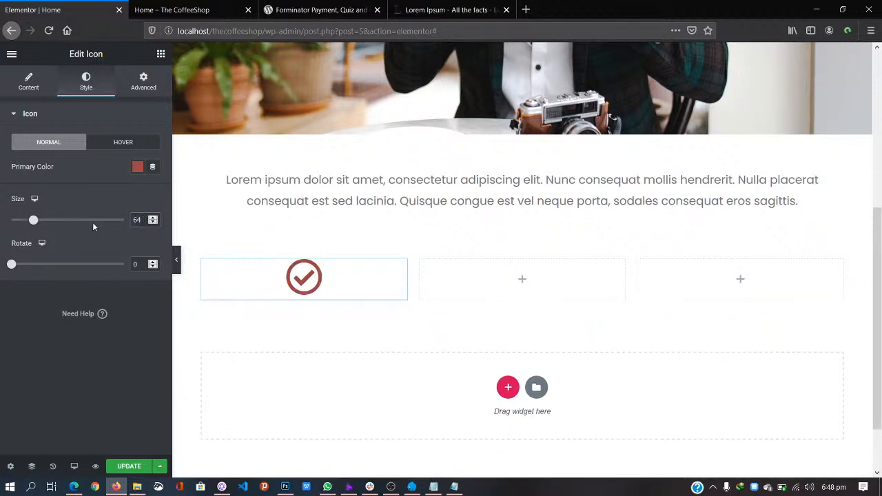
double_click(137, 219)
text(128)
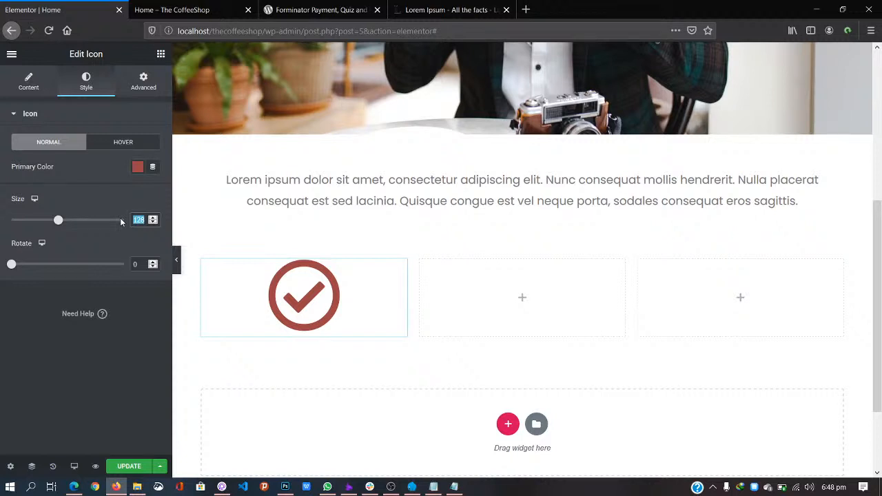
text(64)
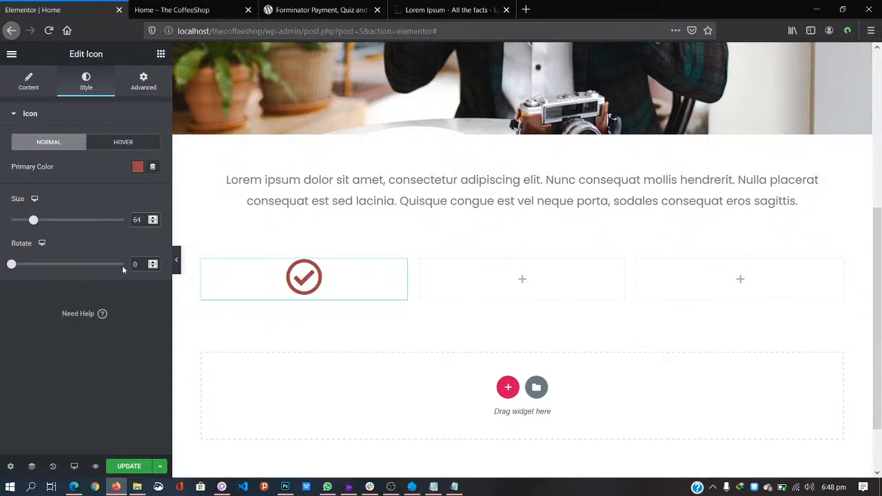
Step: In the icon's hover state, pick a bright orange primary colour after briefly trying green
click(124, 145)
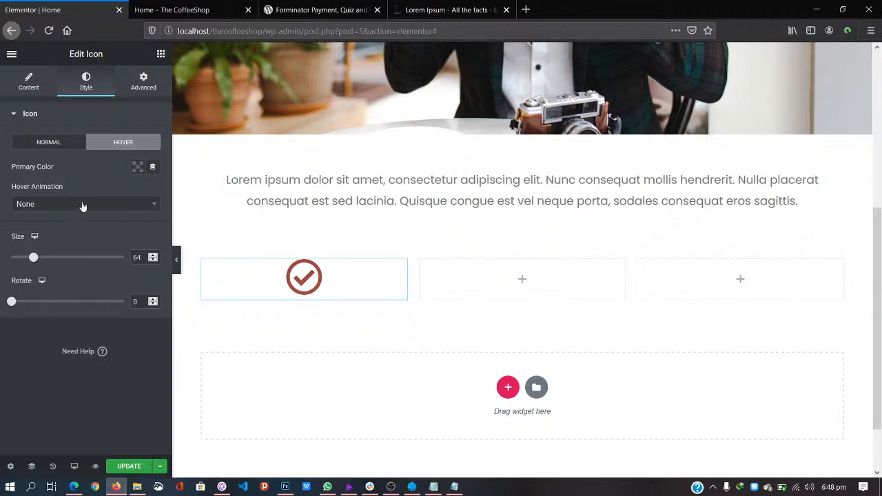
click(137, 170)
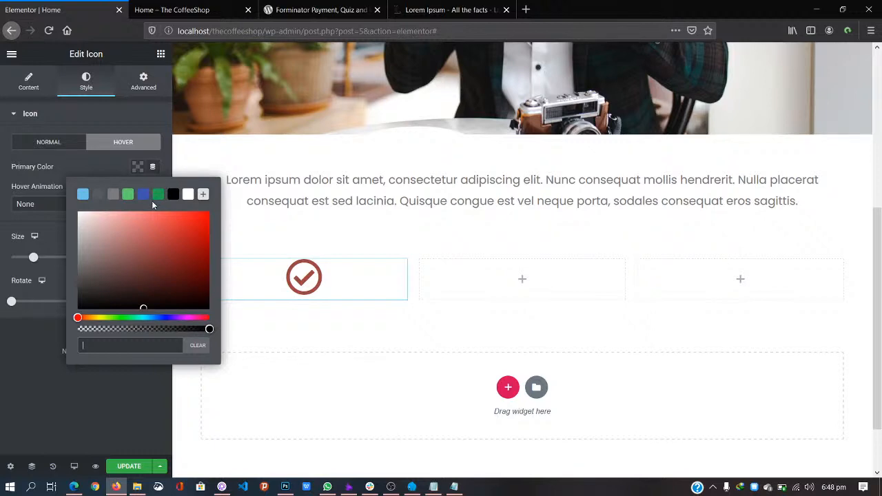
scroll(375, 141, up, 3)
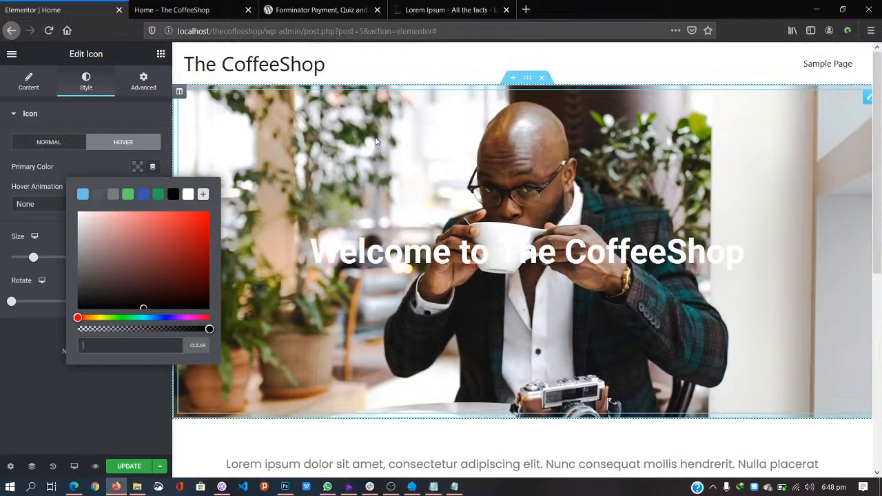
scroll(376, 140, down, 4)
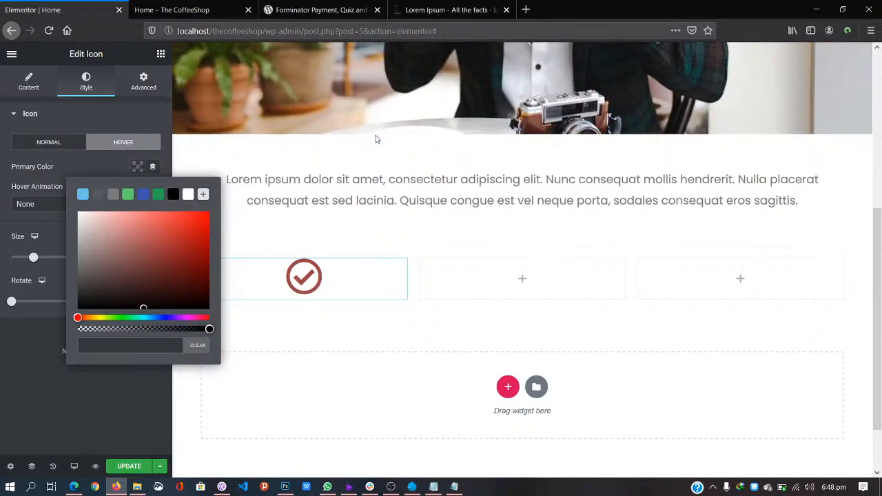
click(157, 195)
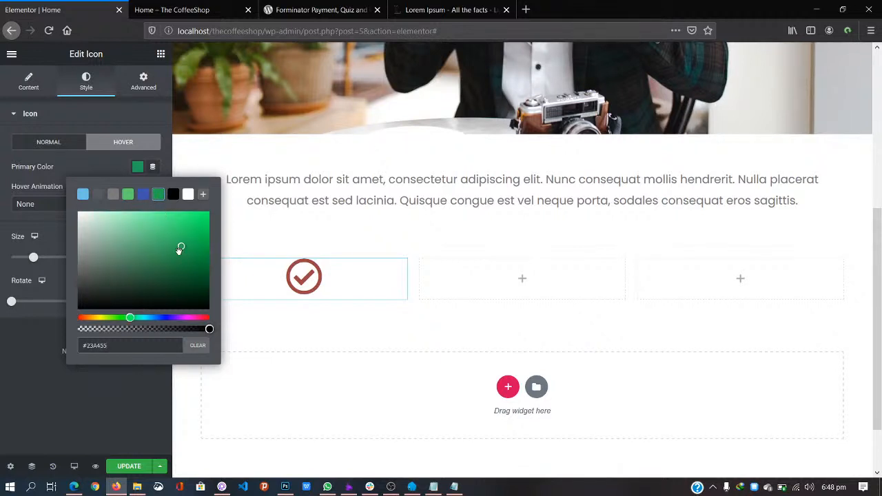
click(86, 317)
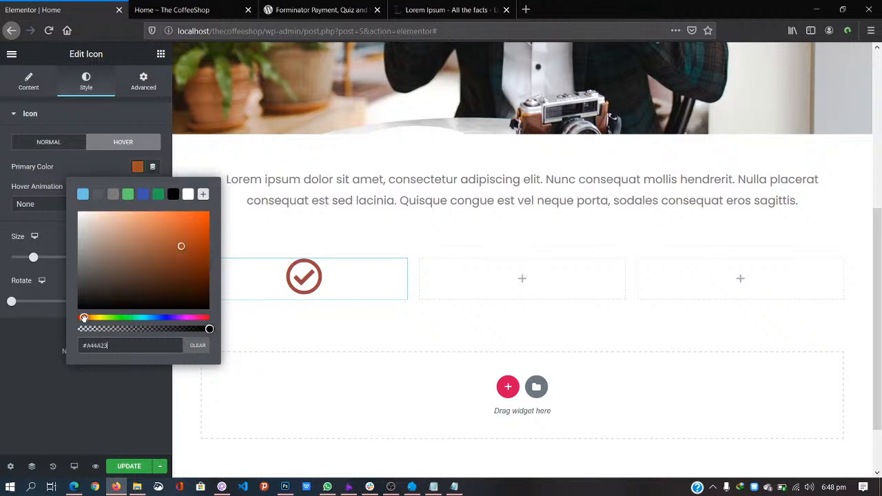
drag(87, 317, 90, 318)
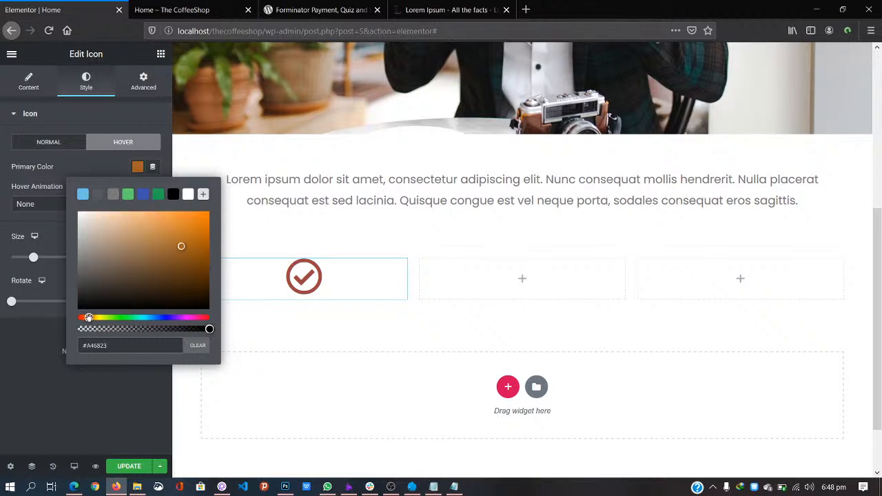
drag(180, 246, 195, 196)
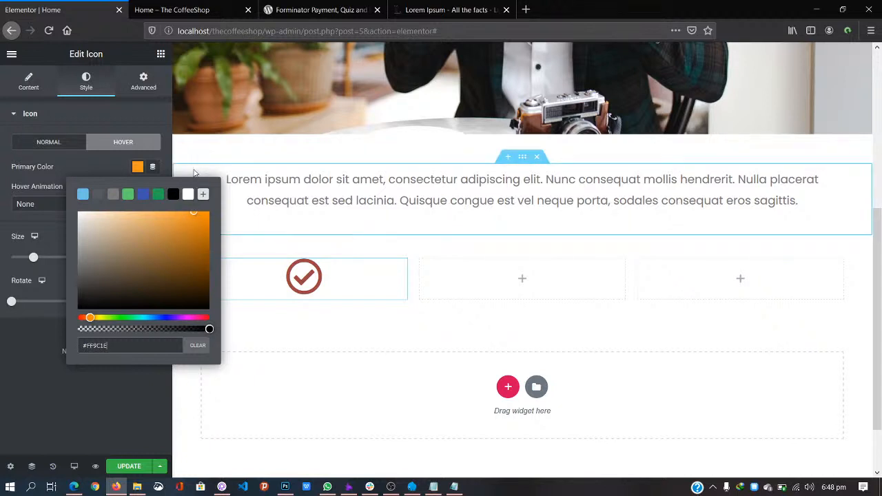
Step: Briefly try black, then settle the hover colour on orange #F9A63C
click(173, 194)
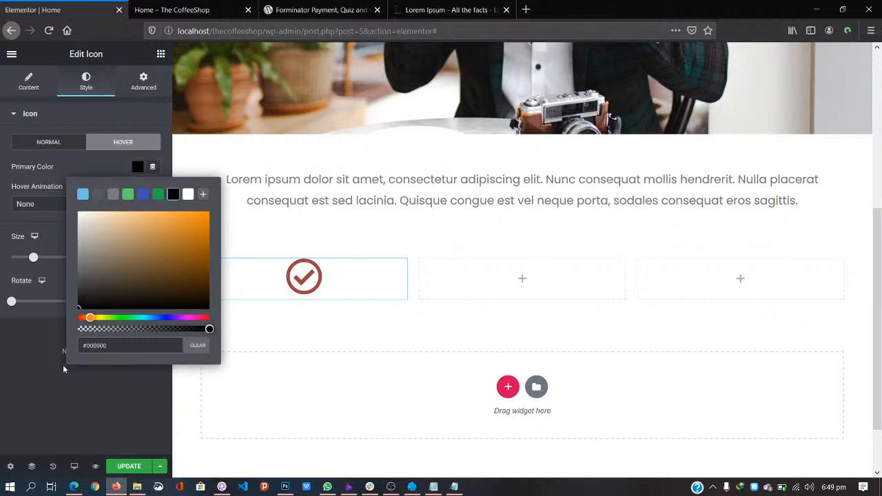
click(138, 167)
click(178, 218)
drag(178, 218, 177, 215)
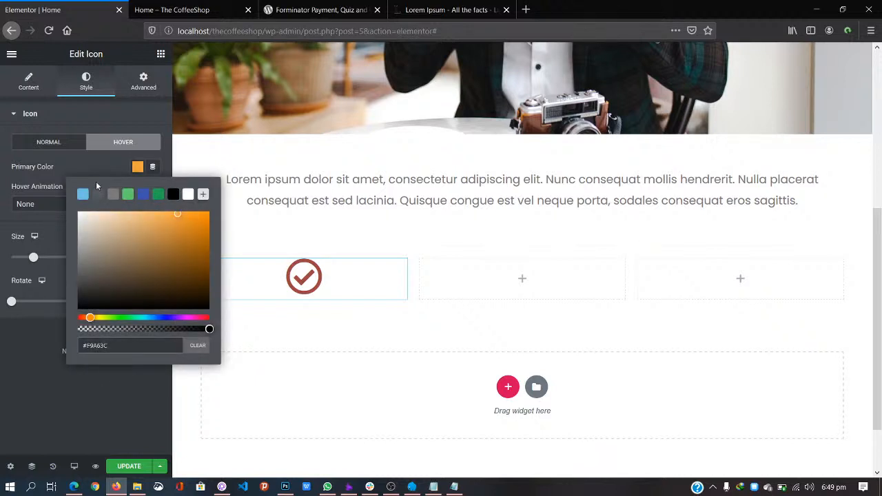
click(63, 400)
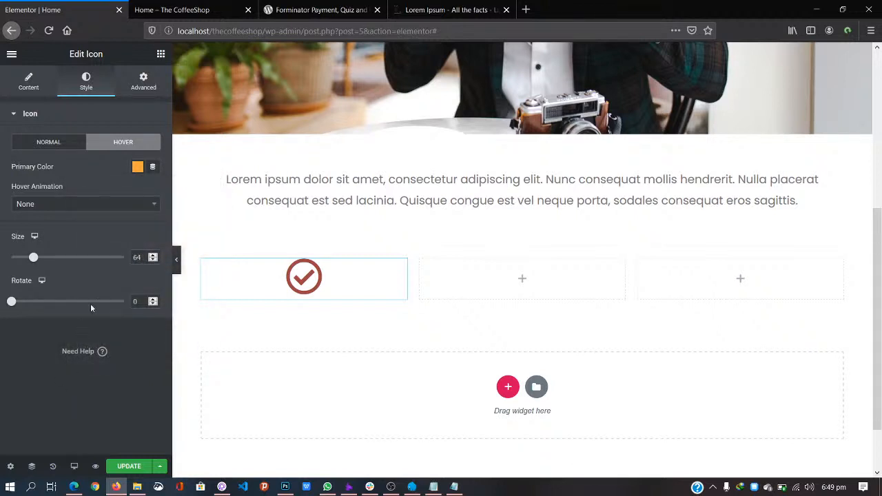
Step: Save the page with Update and bring up the Elements widget list
click(124, 467)
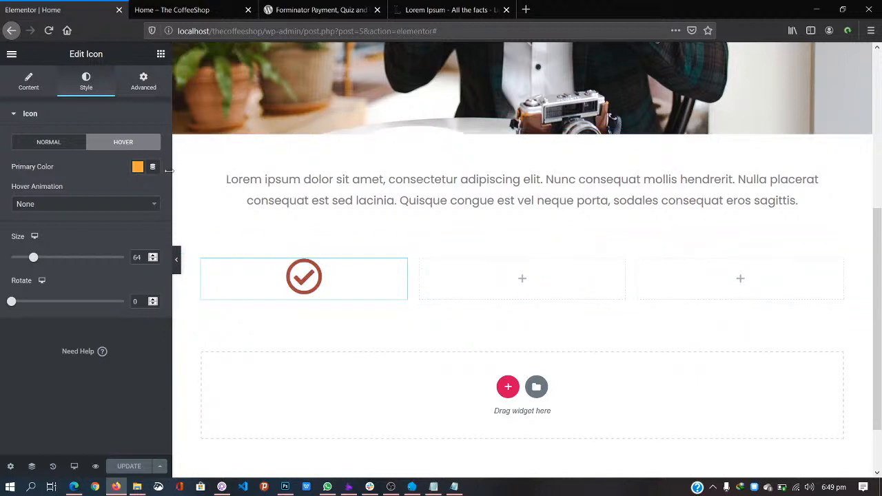
click(160, 55)
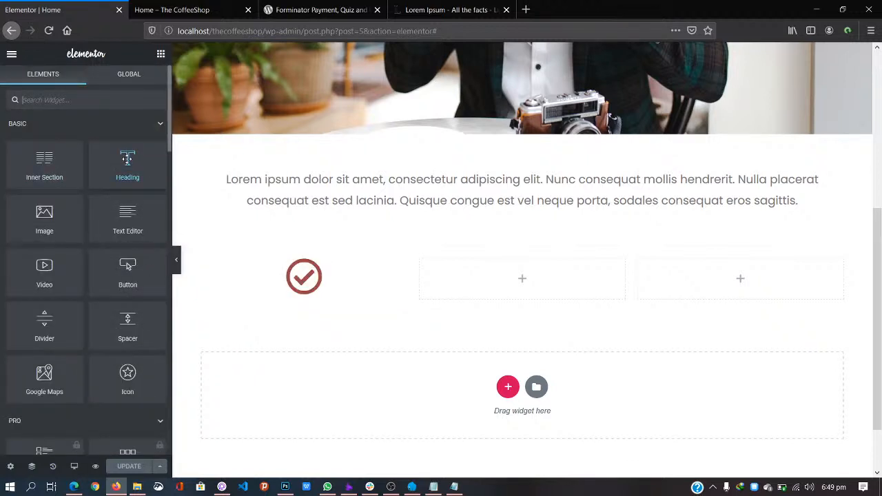
Step: Add a centre-aligned heading reading 'Premium Coffee' beneath the check-circle icon
drag(127, 158, 299, 304)
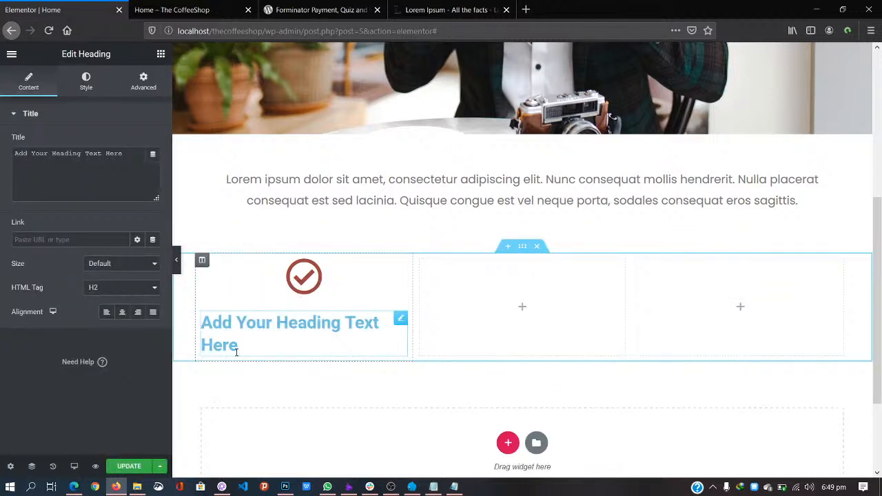
drag(134, 153, 2, 138)
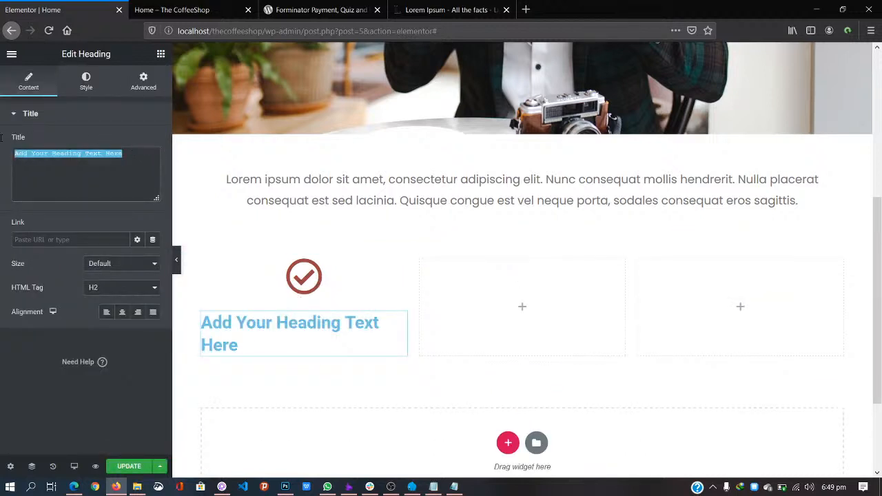
text(Premium)
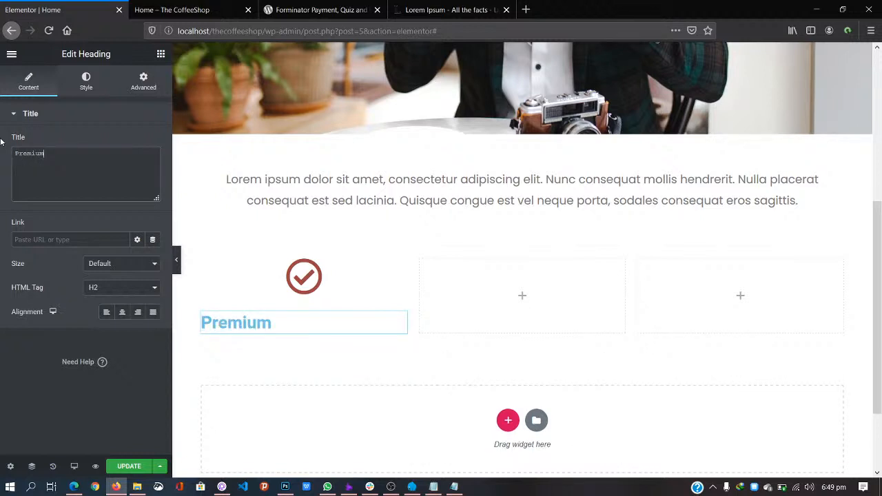
text( Coffee)
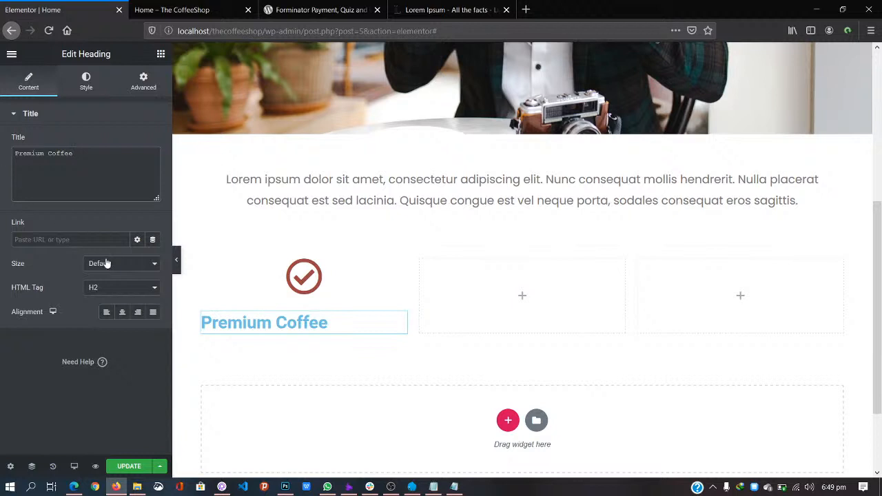
click(122, 312)
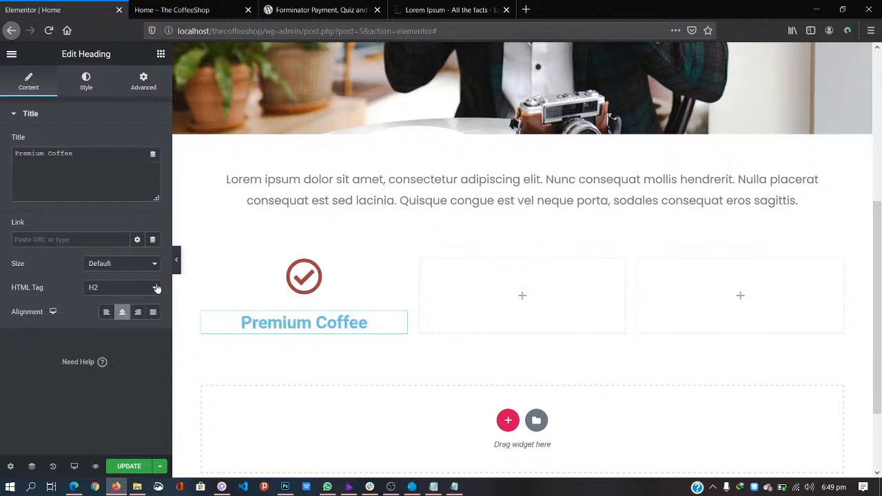
Step: Try the heading HTML tags H4, H1, H6 and H2, leaving it on H2
click(154, 290)
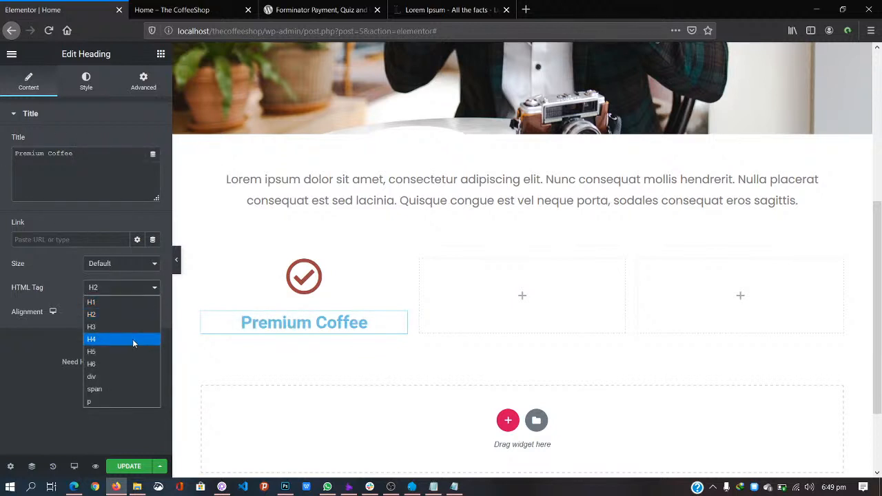
click(135, 340)
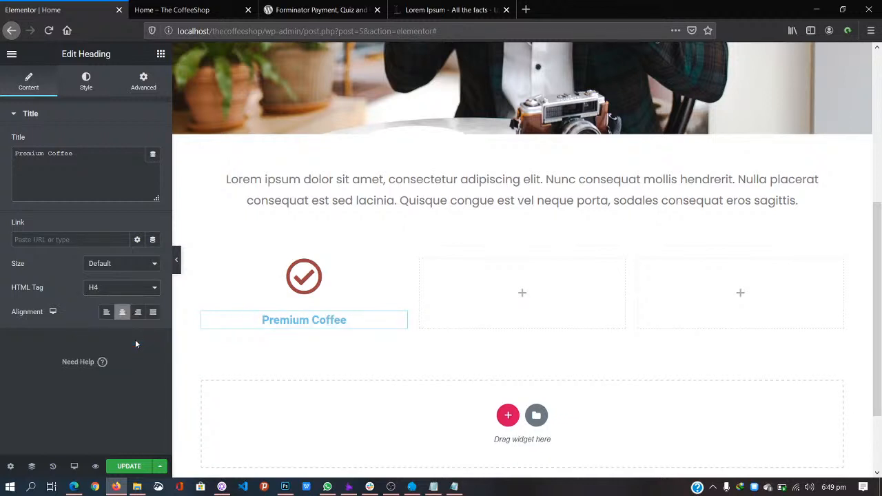
click(154, 289)
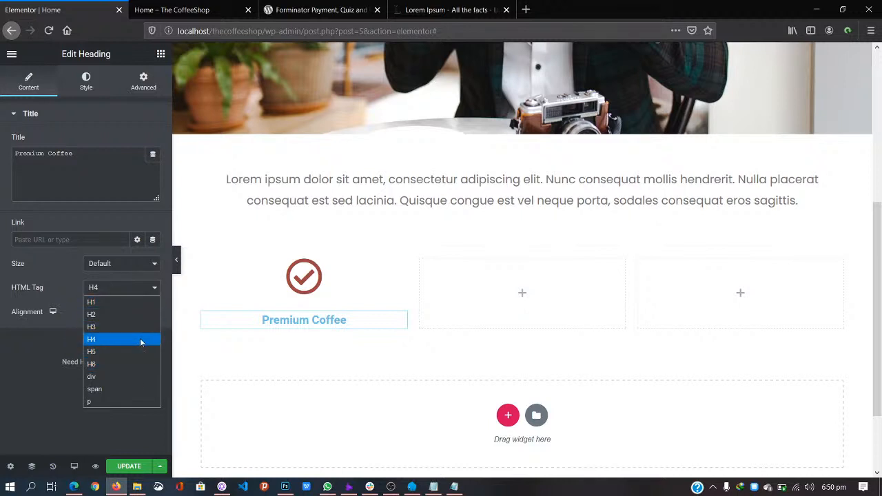
click(131, 302)
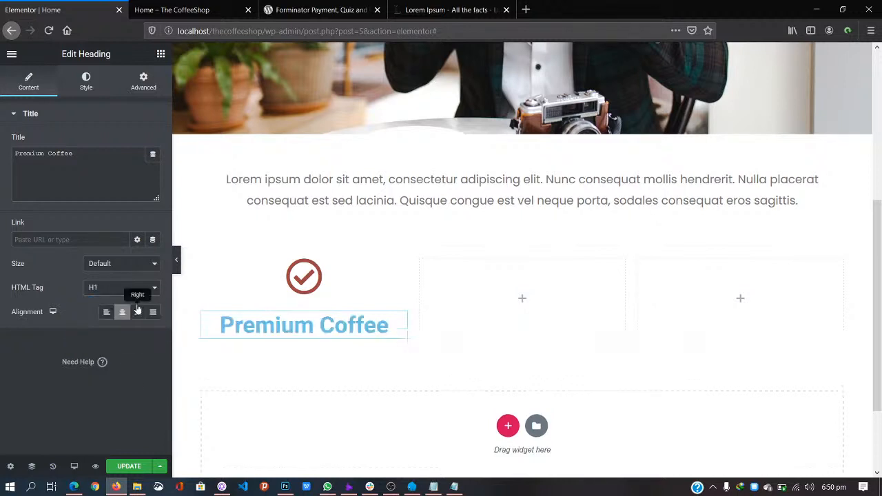
click(154, 293)
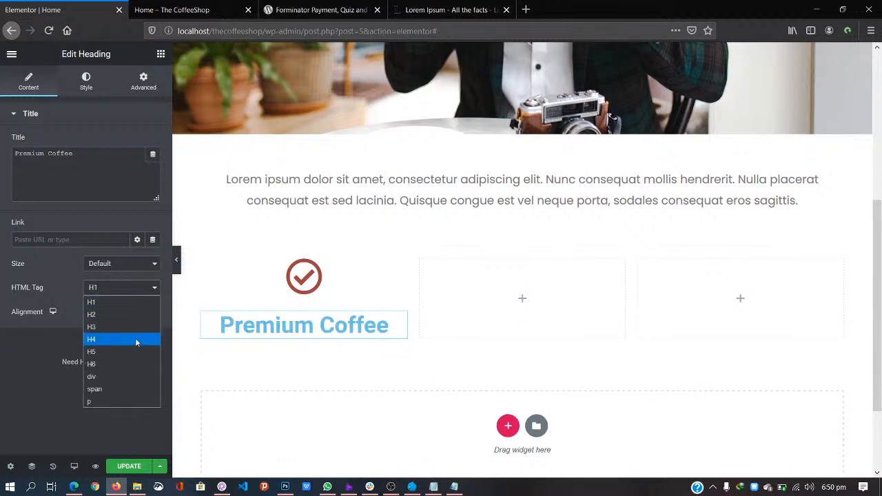
click(133, 363)
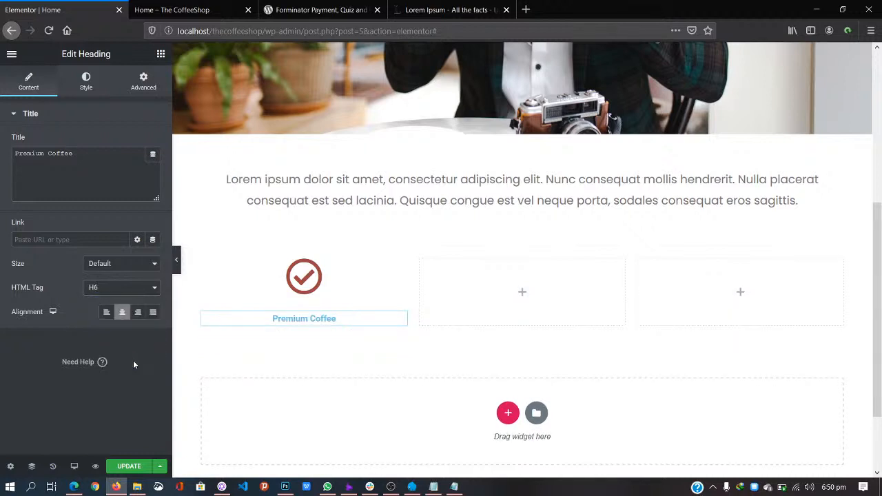
click(157, 292)
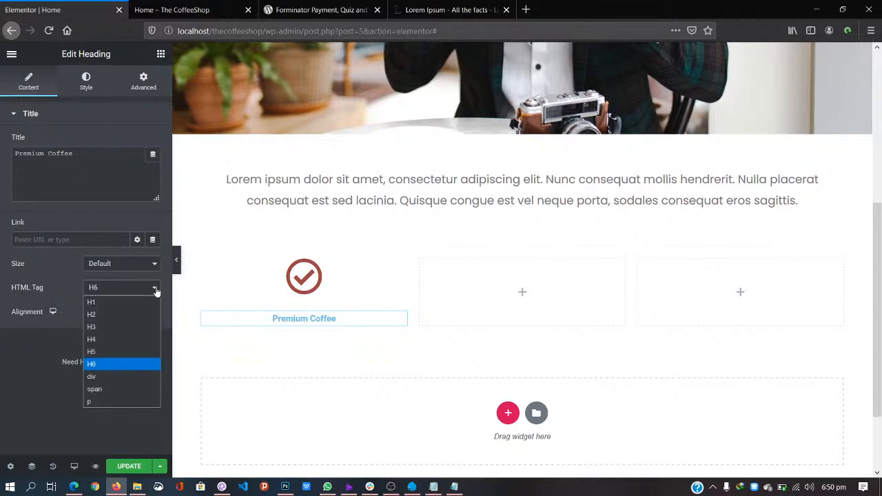
click(138, 314)
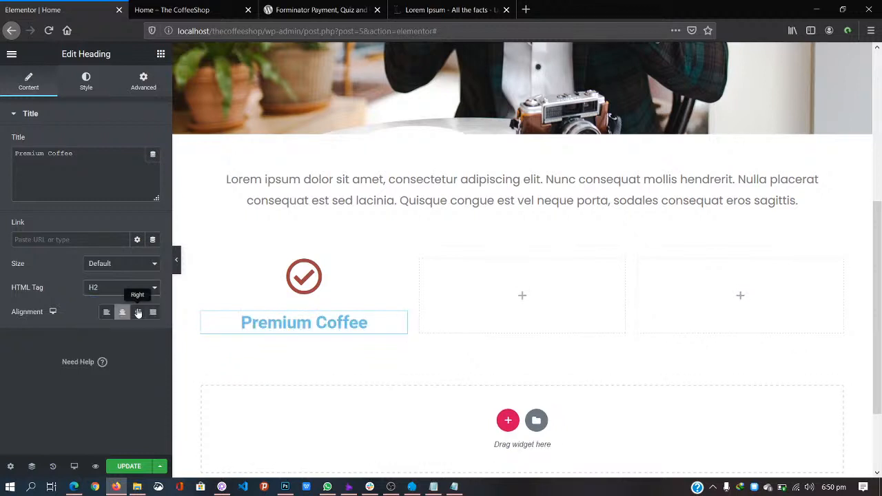
click(156, 292)
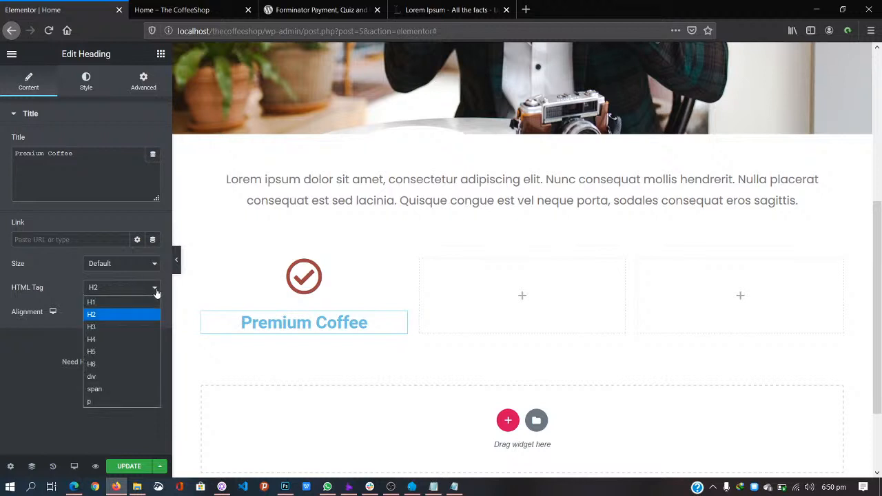
Step: Set the heading tag to H4 and its size to Medium, after briefly trying Large
click(129, 339)
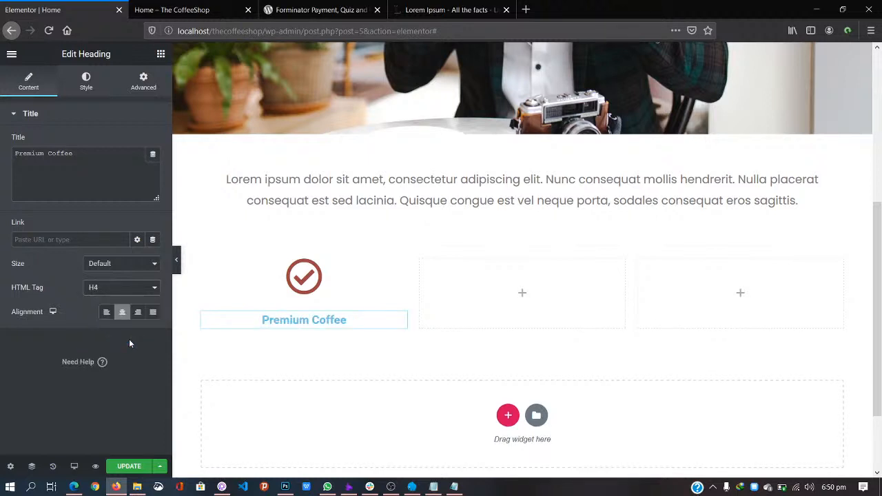
click(157, 268)
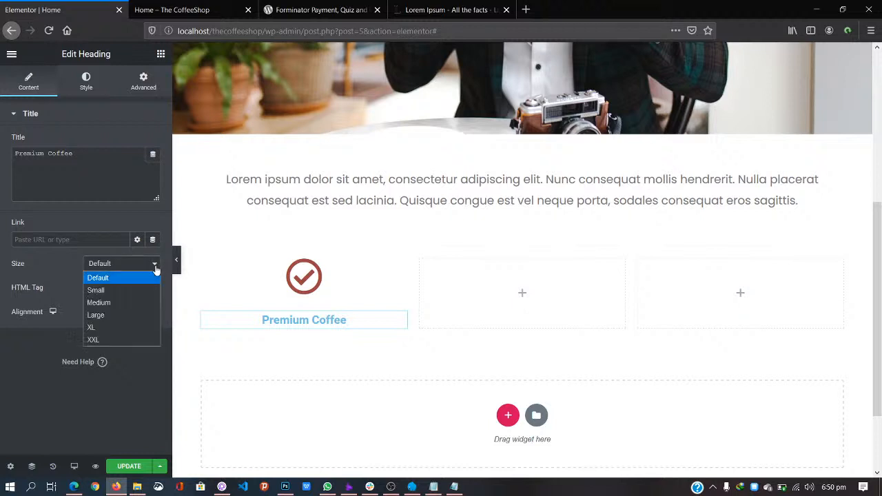
click(148, 302)
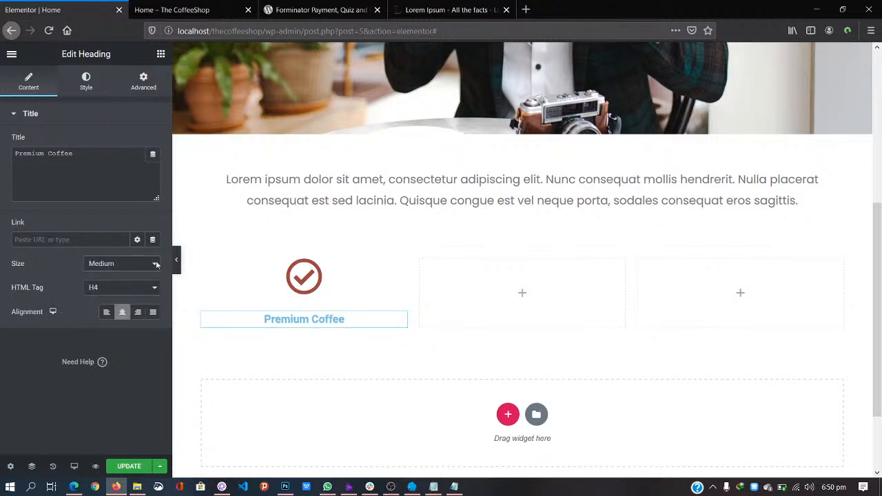
click(156, 273)
click(137, 312)
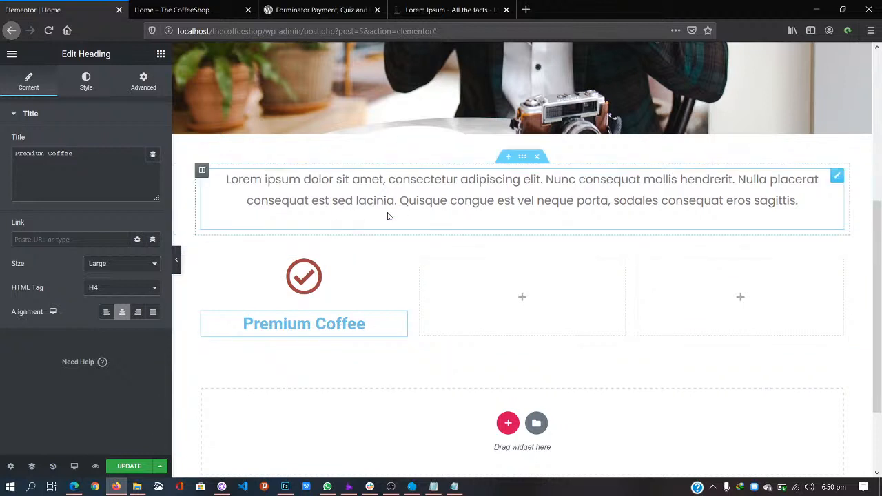
click(155, 264)
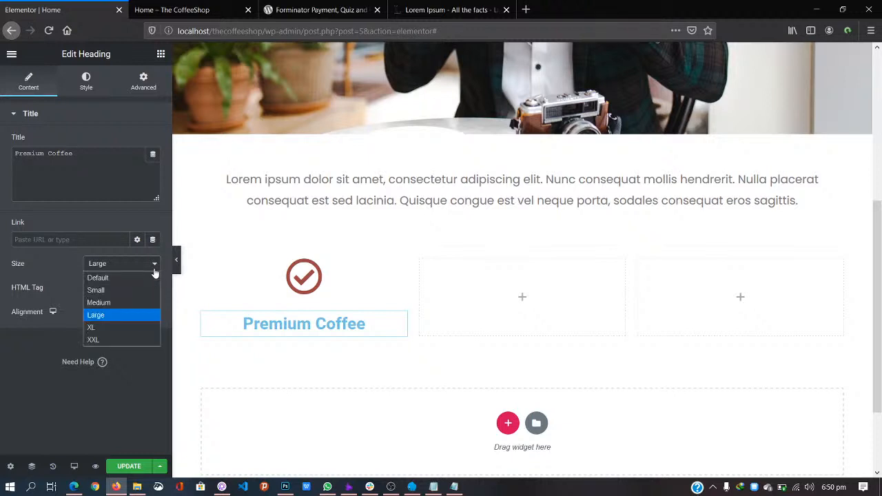
click(141, 302)
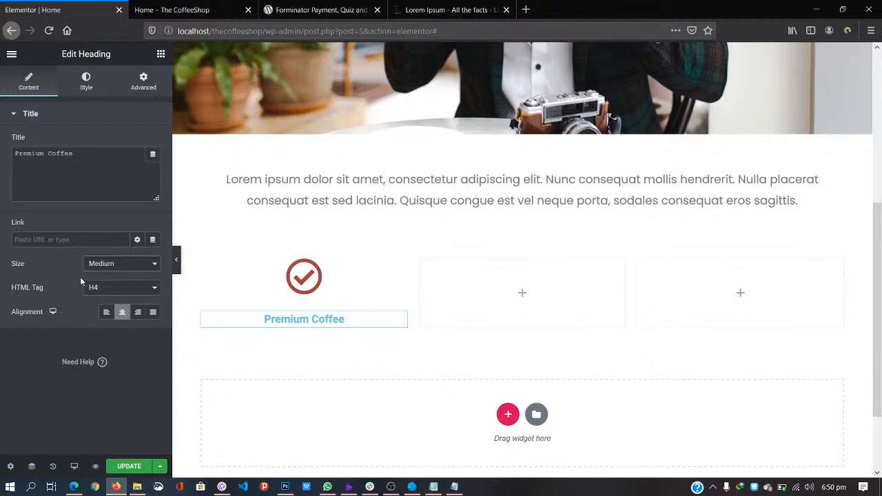
Step: Change the Premium Coffee heading's text colour to grey #707070 in the Style settings
click(86, 81)
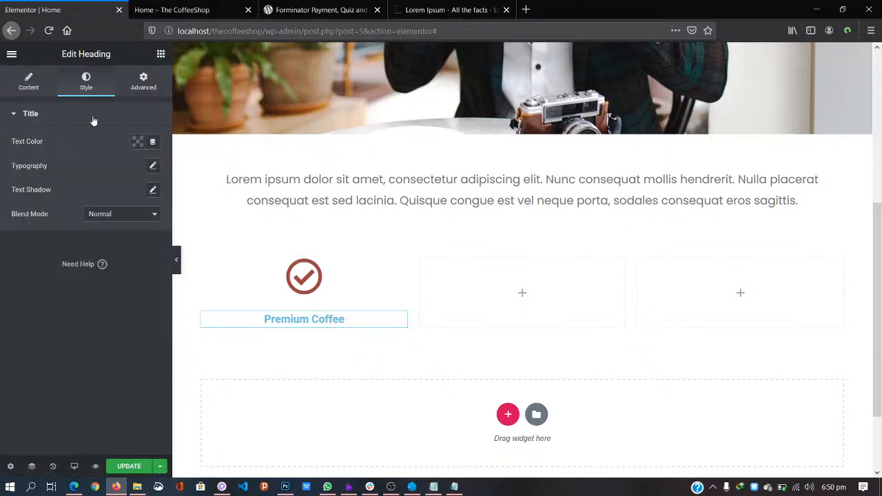
click(138, 141)
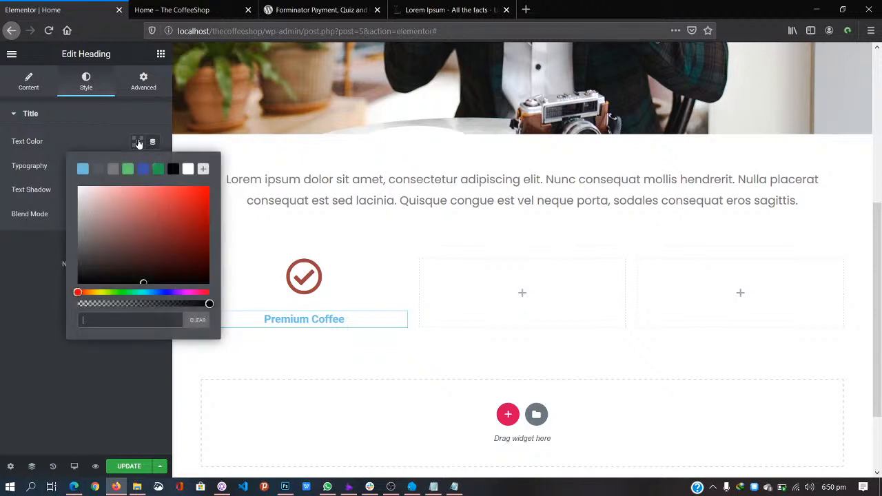
mouse_move(112, 223)
mouse_down()
mouse_move(71, 273)
mouse_move(71, 258)
mouse_up()
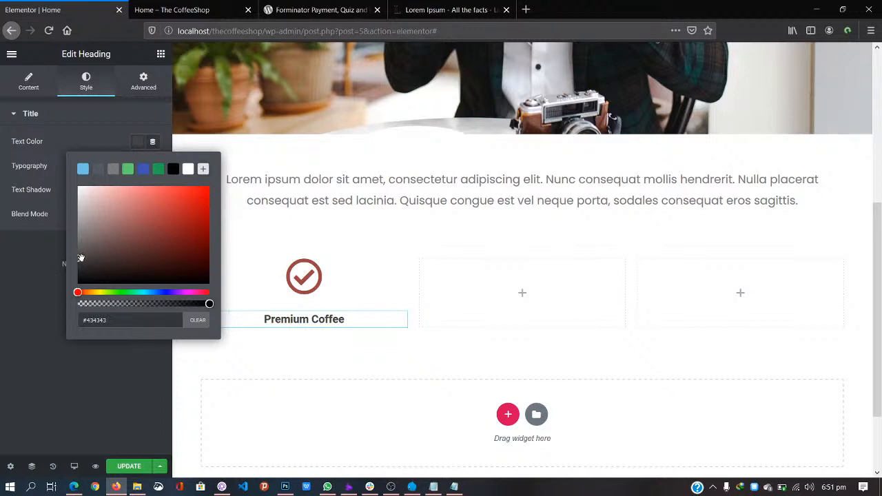
drag(75, 259, 77, 240)
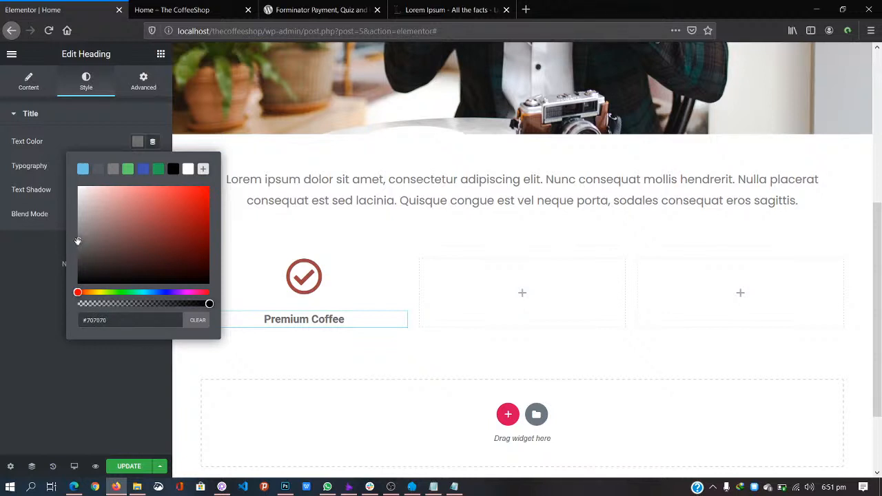
click(270, 227)
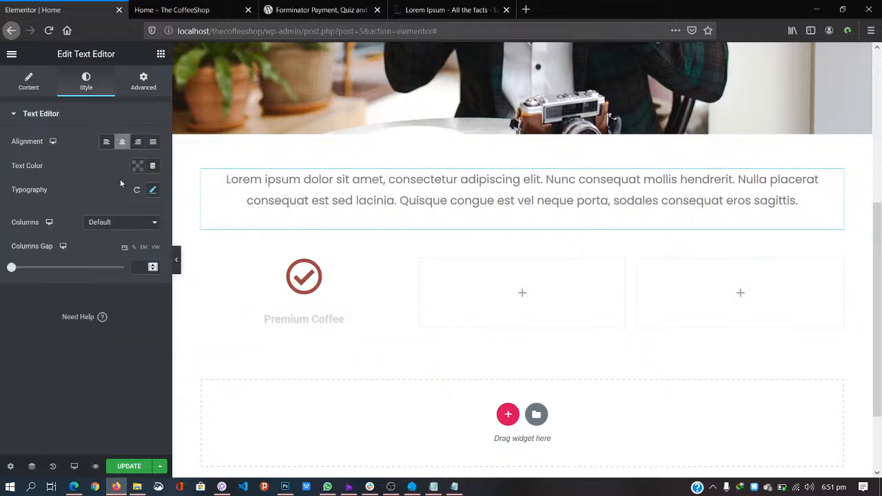
Step: Reselect the Premium Coffee heading and dismiss the chat notification and its window preview
click(271, 290)
click(285, 318)
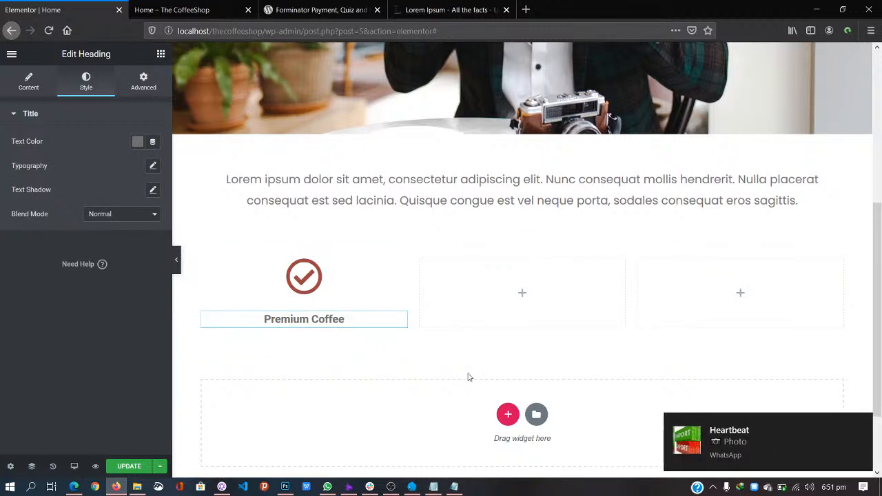
click(860, 422)
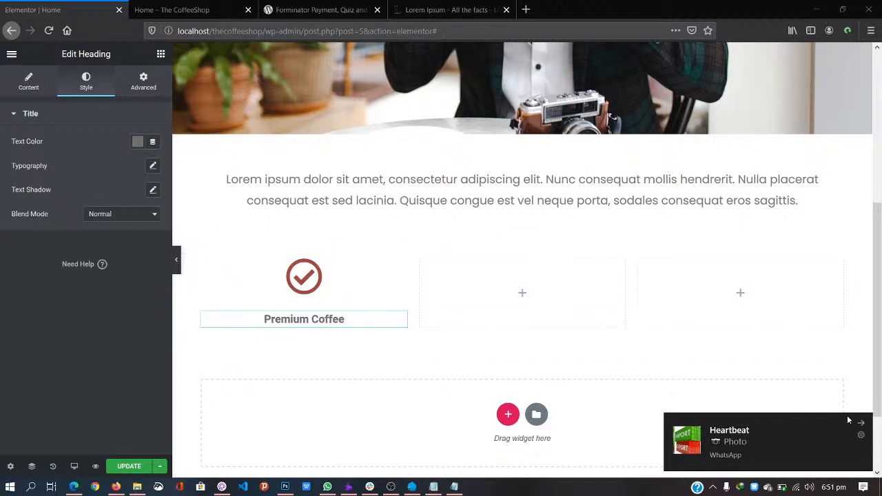
click(862, 425)
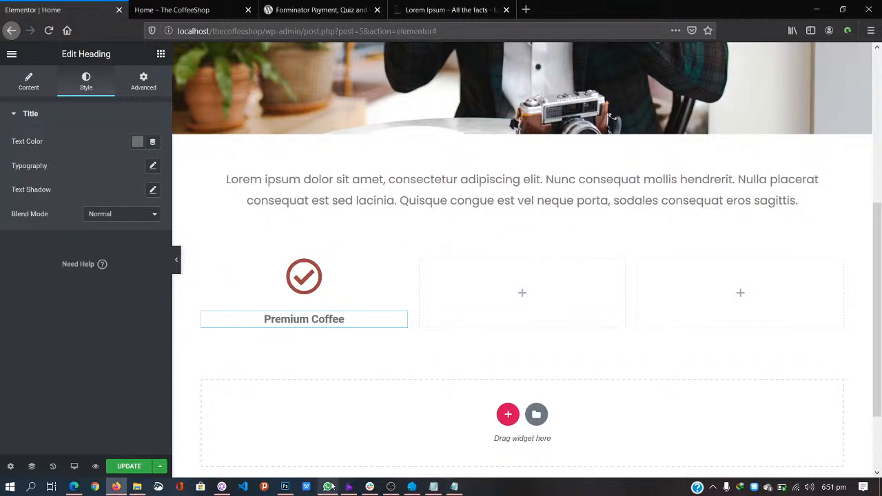
mouse_move(331, 487)
click(383, 404)
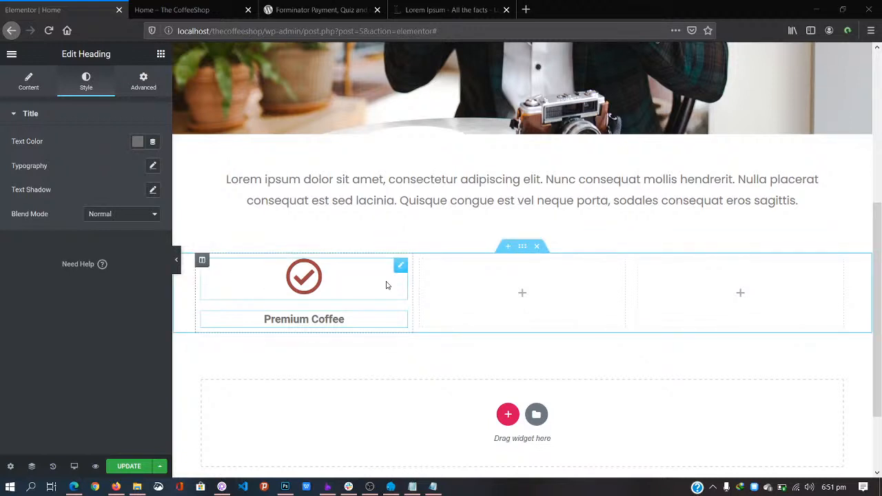
Step: Duplicate the Premium Coffee column twice to make three identical columns
click(202, 261)
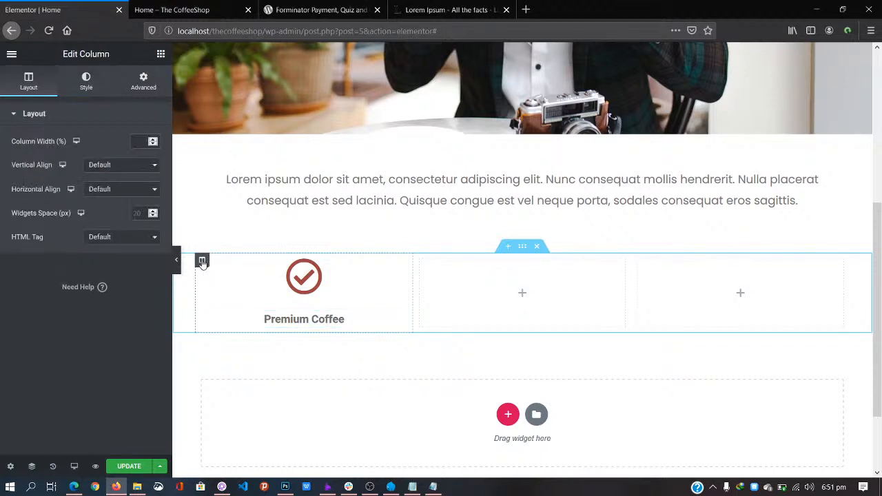
right_click(201, 263)
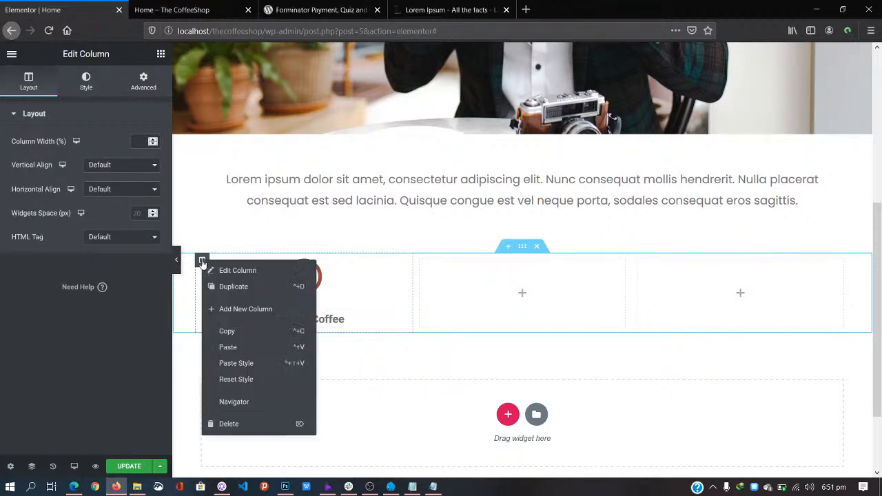
click(235, 288)
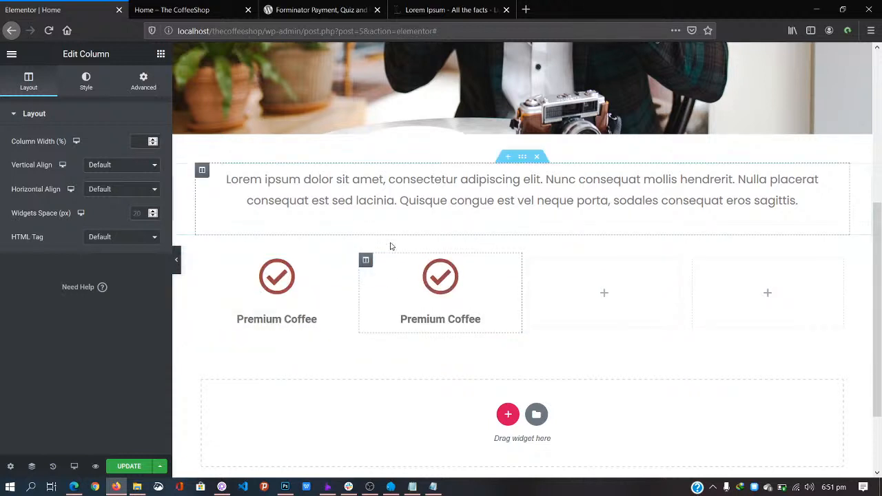
right_click(366, 262)
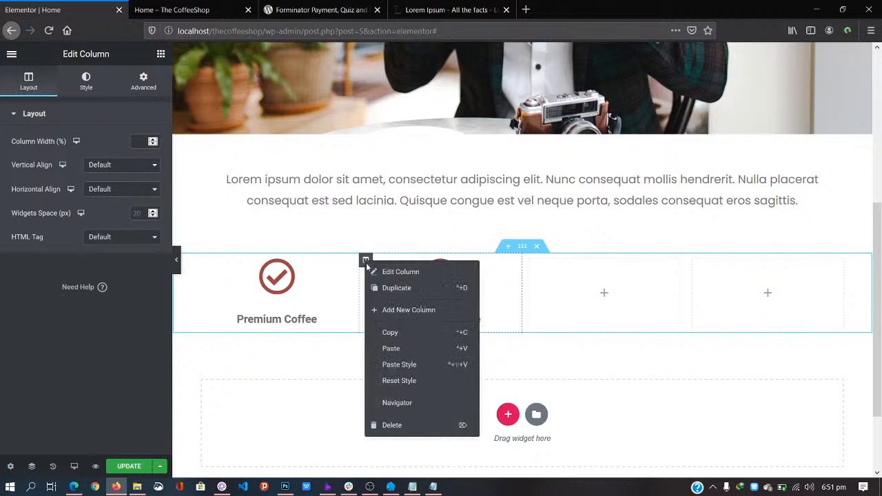
click(406, 289)
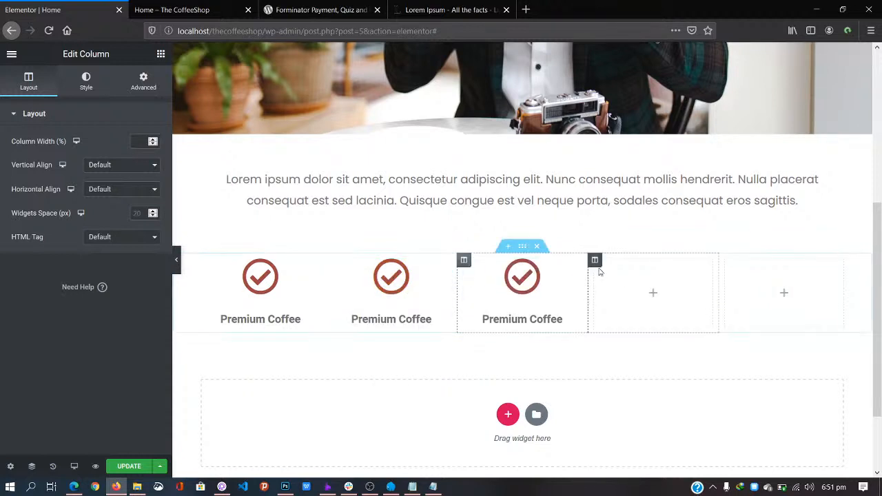
Step: Delete the two leftover empty columns from the feature row
right_click(596, 263)
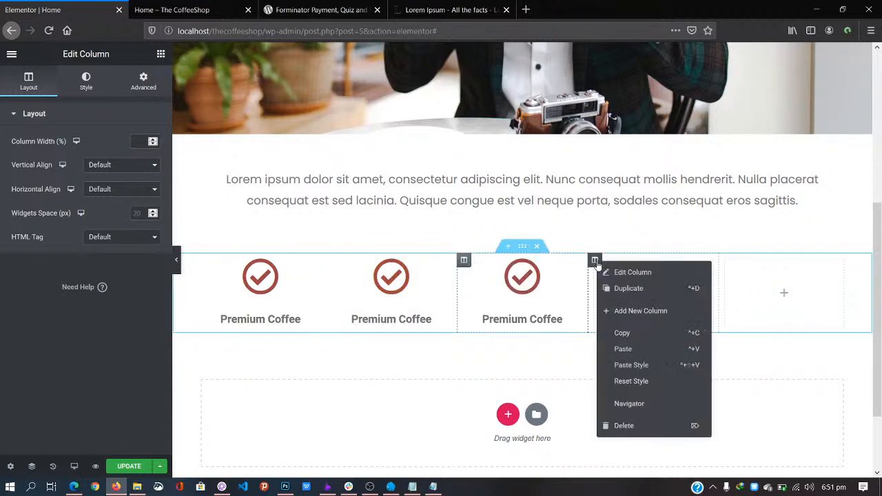
click(630, 426)
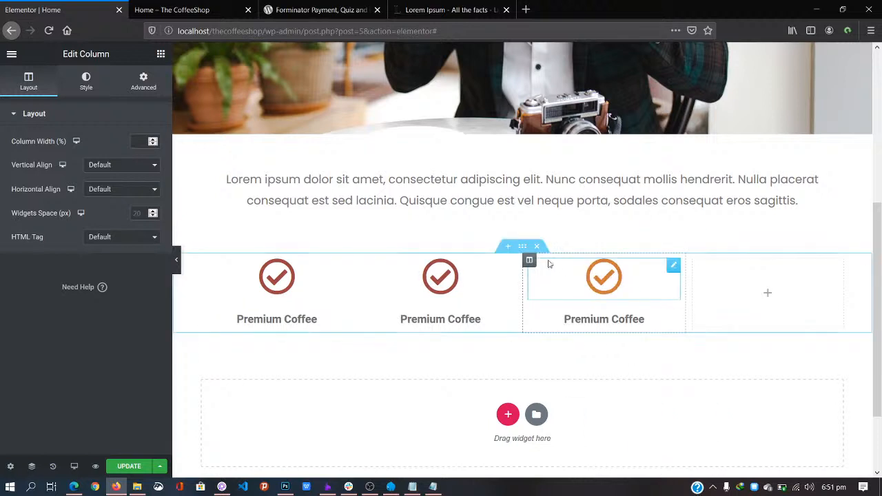
right_click(695, 267)
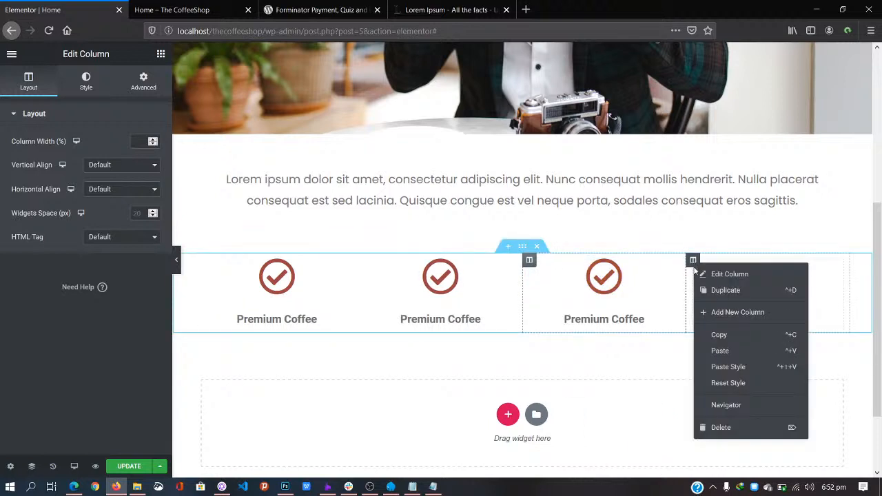
click(738, 434)
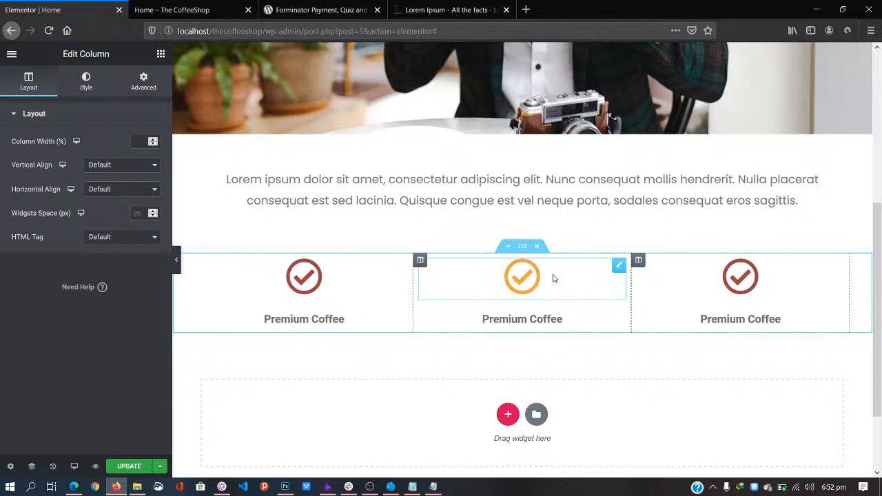
Step: Replace the middle column's check icon with the Truck icon from the Icon Library
click(619, 267)
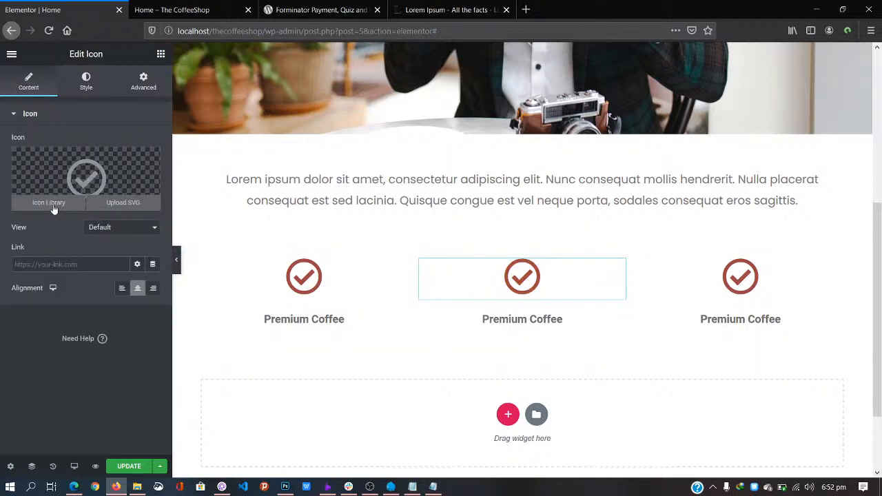
click(52, 204)
click(338, 101)
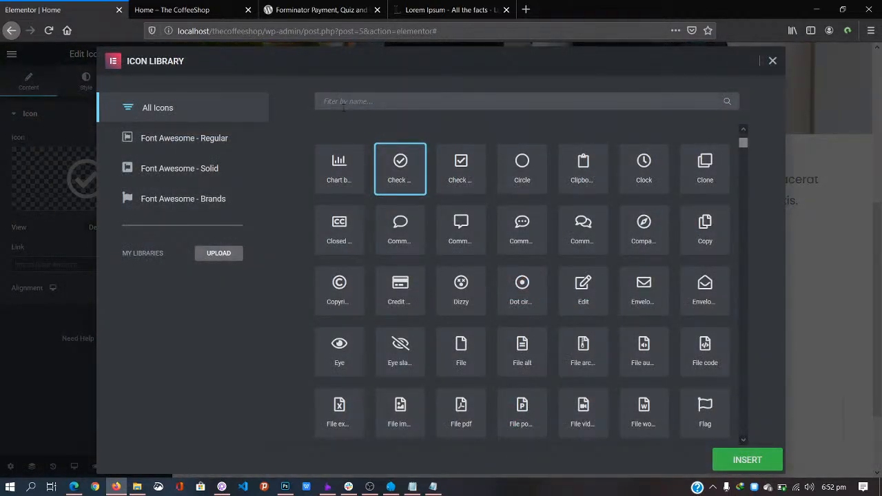
text(d)
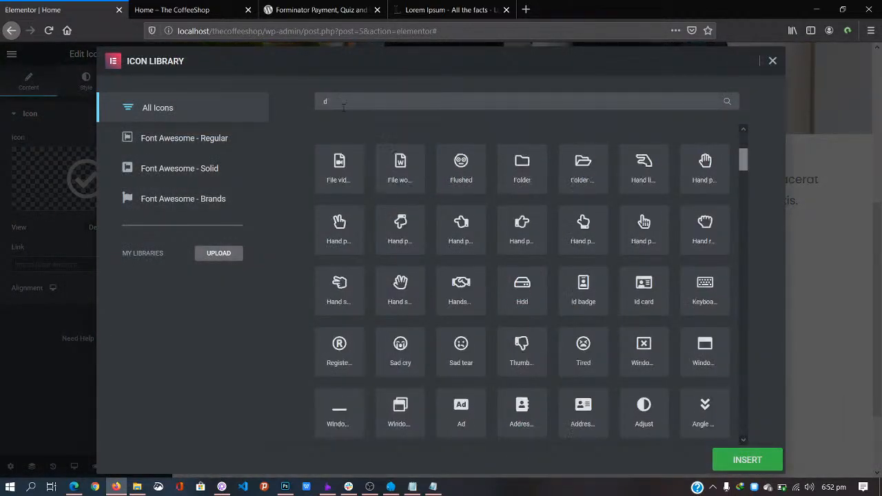
text(elive)
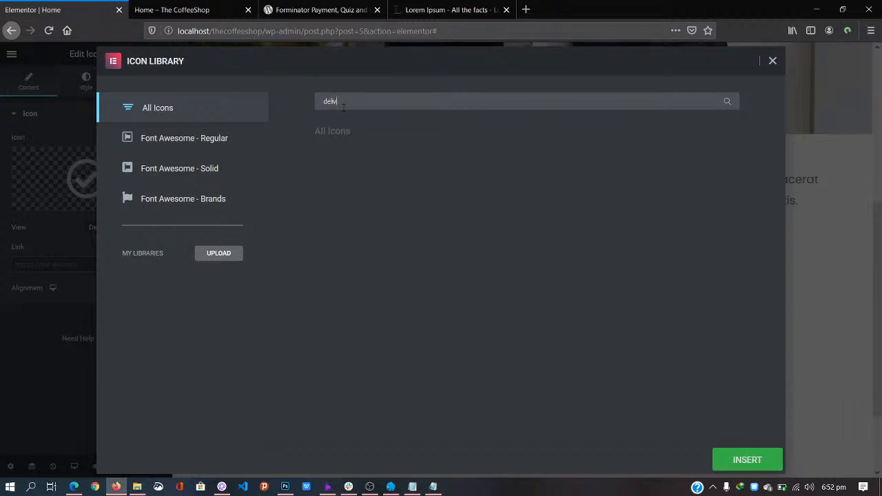
key(BackSpace)
key(BackSpace)
key(BackSpace)
key(BackSpace)
key(BackSpace)
key(BackSpace)
text(truck)
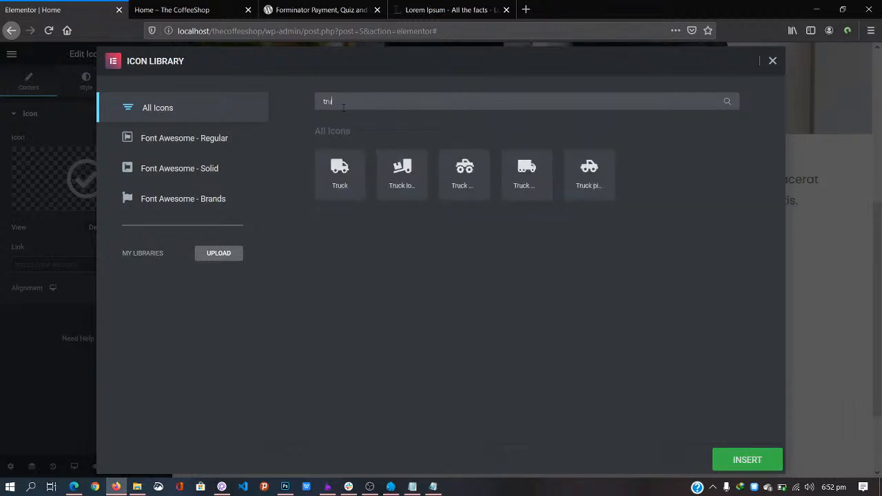
click(339, 170)
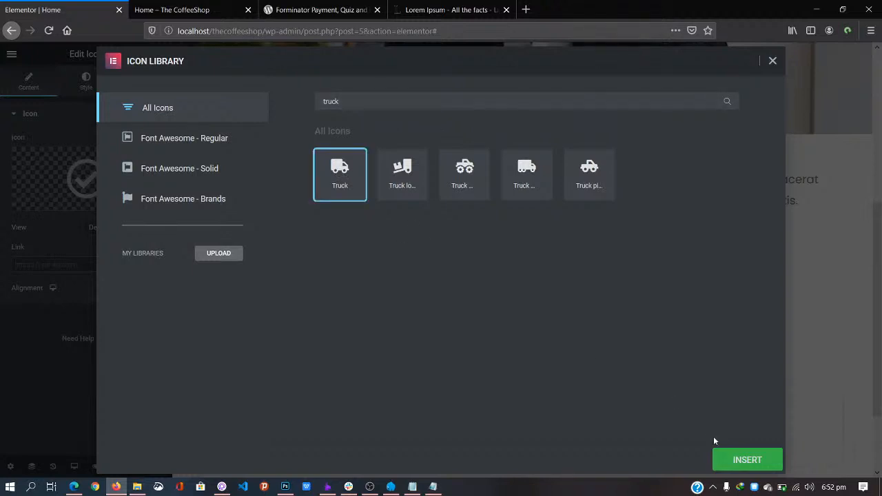
click(731, 459)
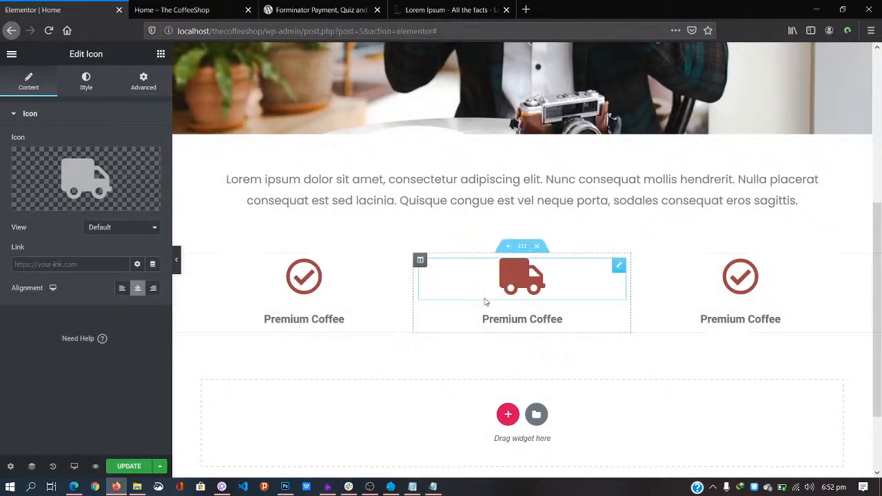
click(484, 318)
Step: Retype the middle column's heading as 'Fast Delivery'
triple_click(505, 321)
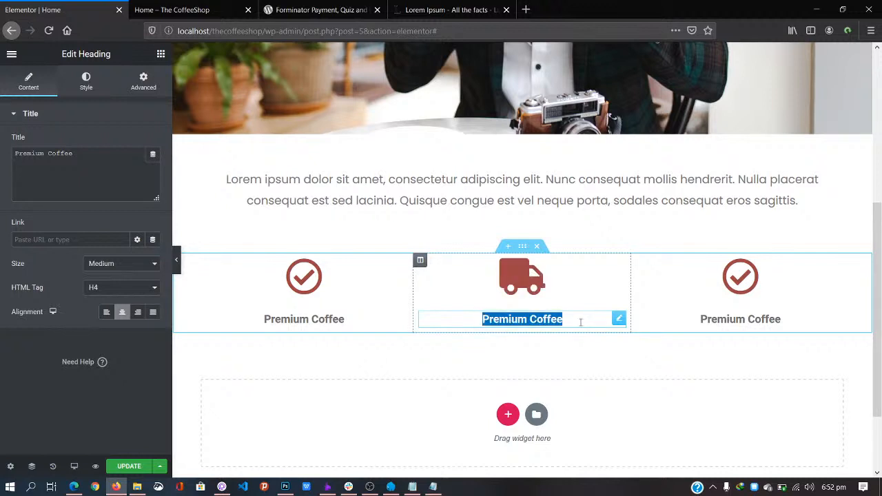
text(Fast )
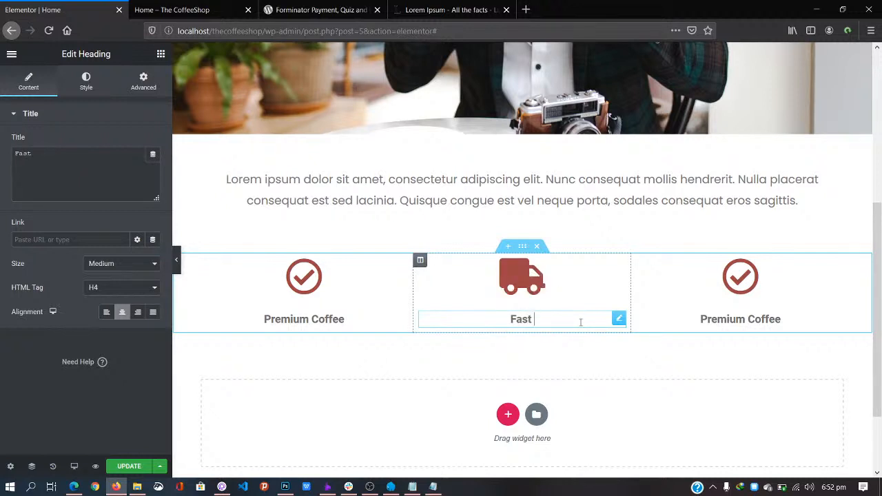
text(Worldwi)
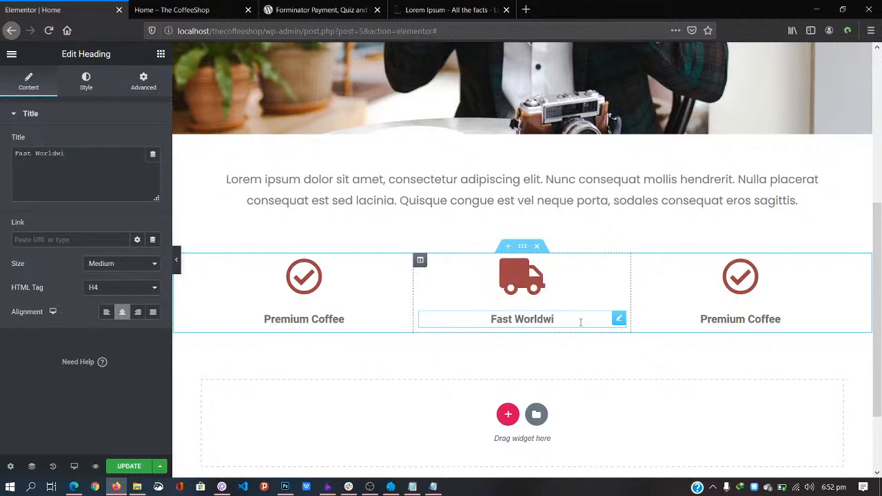
text(de D)
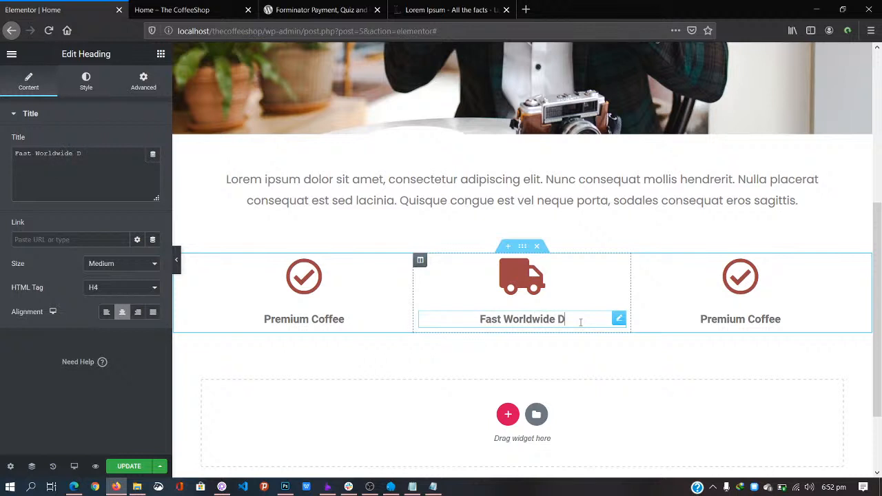
key(BackSpace)
key(BackSpace)
key(BackSpace)
key(BackSpace)
key(BackSpace)
key(BackSpace)
key(BackSpace)
key(BackSpace)
key(BackSpace)
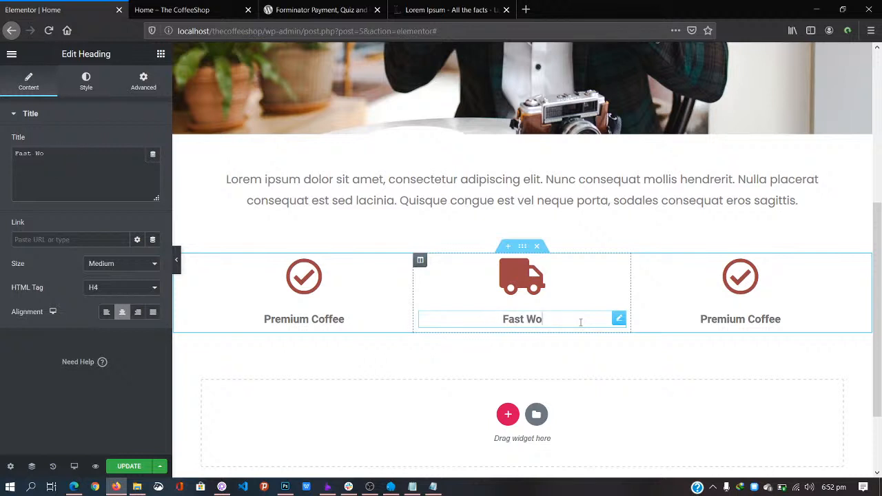
key(BackSpace)
key(BackSpace)
text(Delivery)
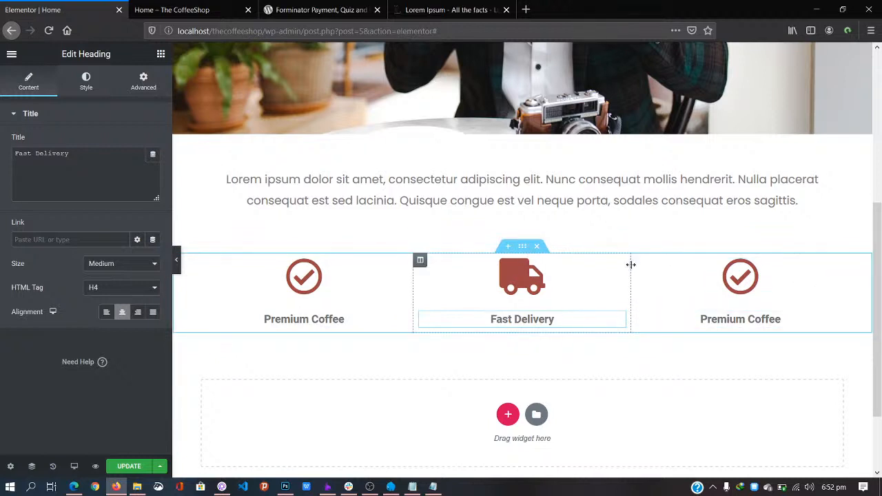
Step: Swap the third column's check icon for the first Smile icon, found by searching 'smil'
click(741, 281)
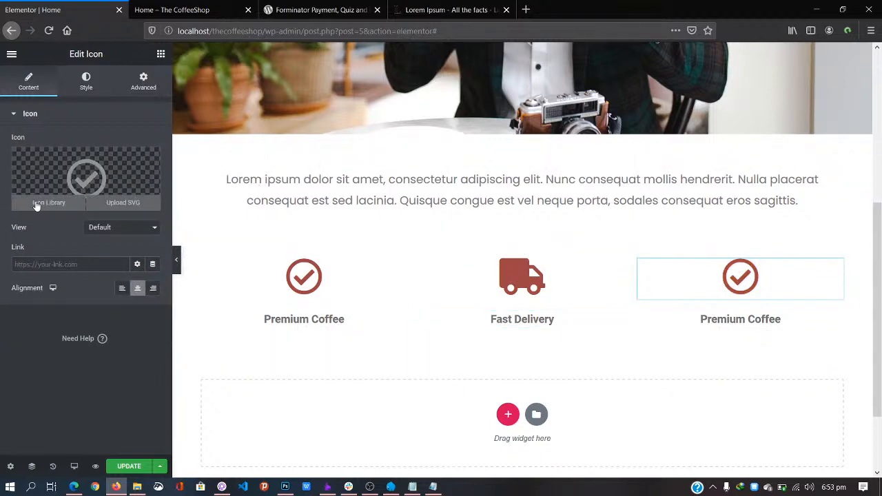
click(38, 205)
click(397, 97)
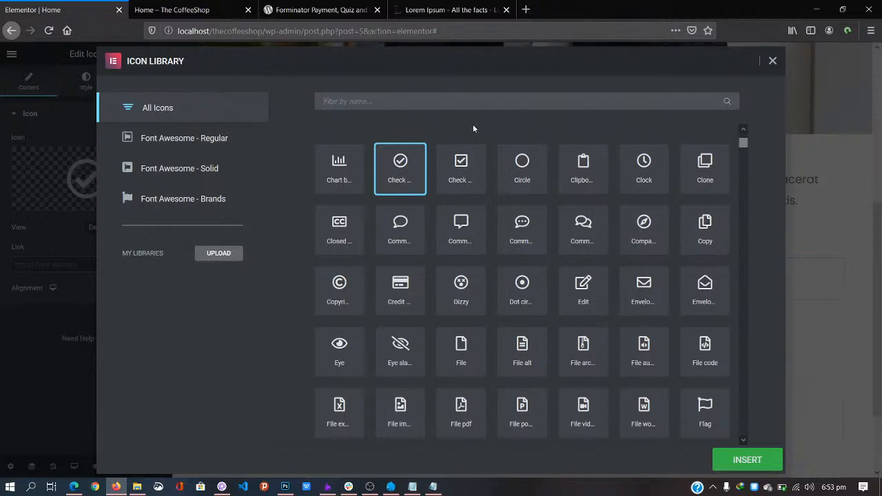
text(heal)
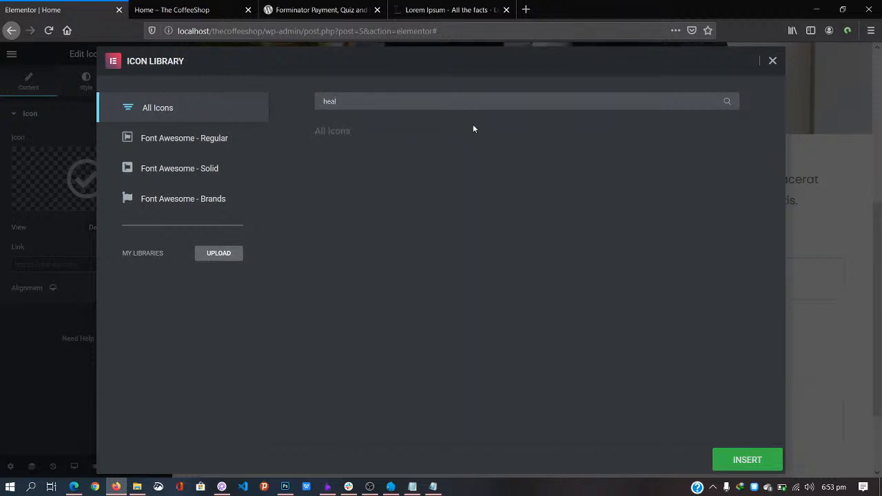
key(BackSpace)
key(BackSpace)
key(BackSpace)
key(BackSpace)
text(gre)
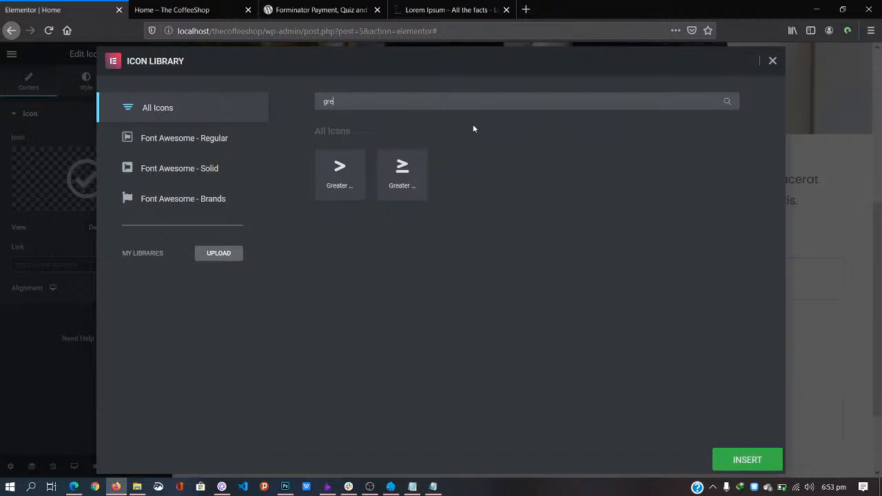
key(BackSpace)
key(BackSpace)
key(BackSpace)
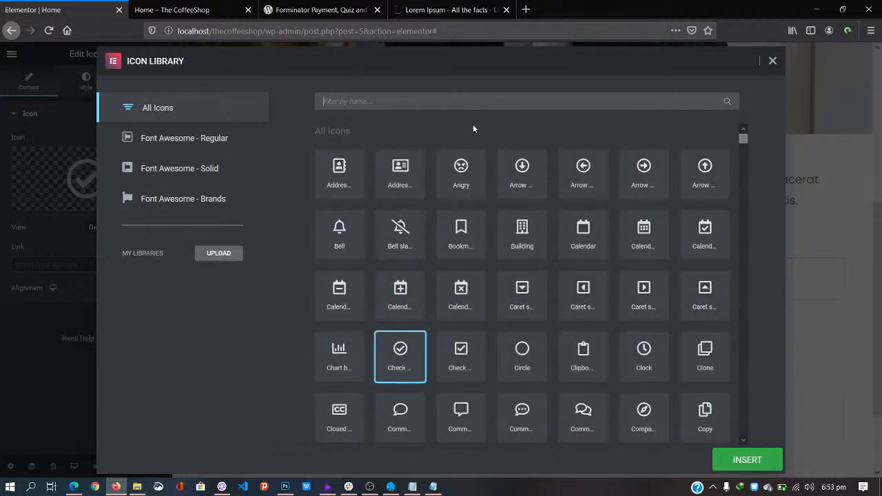
text(hap)
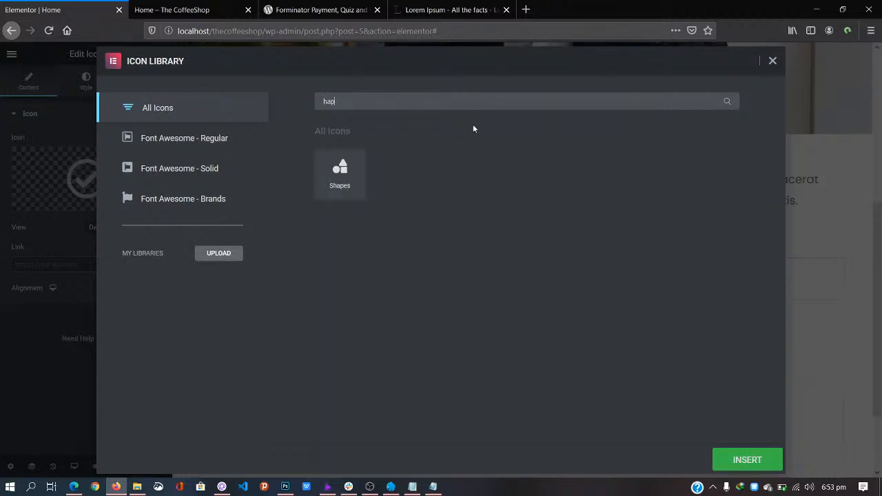
key(BackSpace)
key(BackSpace)
key(BackSpace)
text(smil)
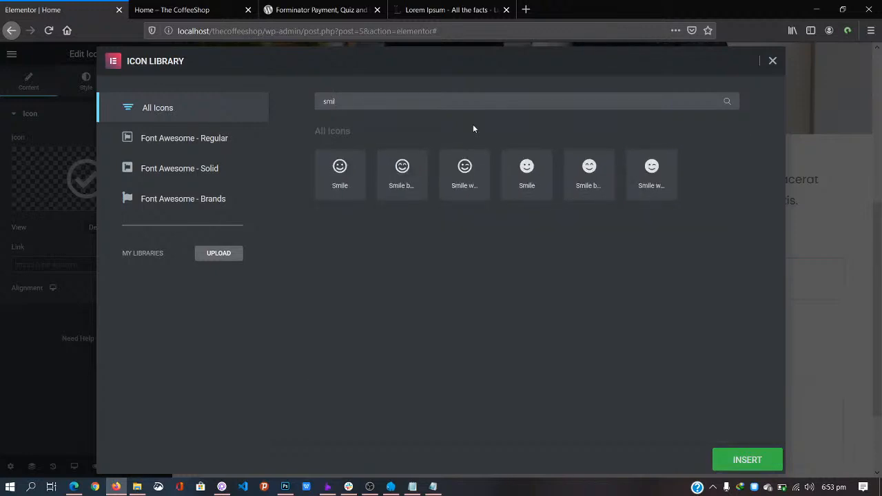
click(340, 176)
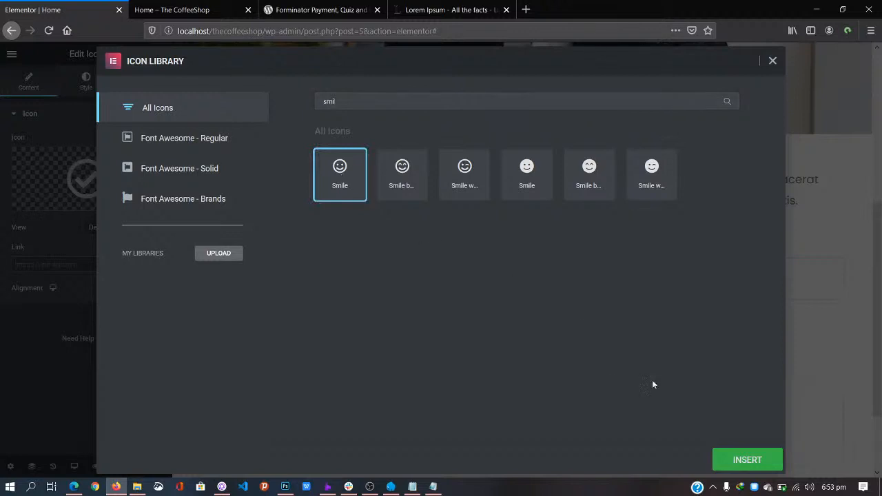
click(758, 465)
Step: Select the third column's heading text, then return to the smiley icon's settings
click(780, 319)
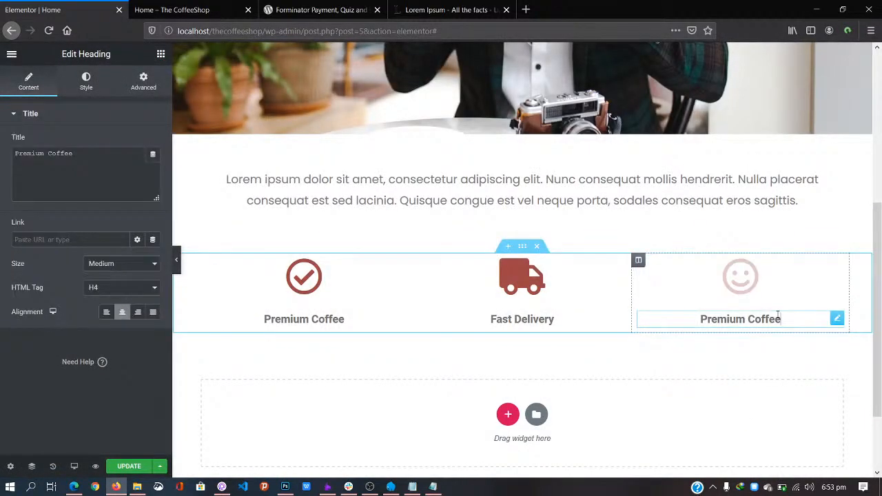
drag(785, 318, 653, 324)
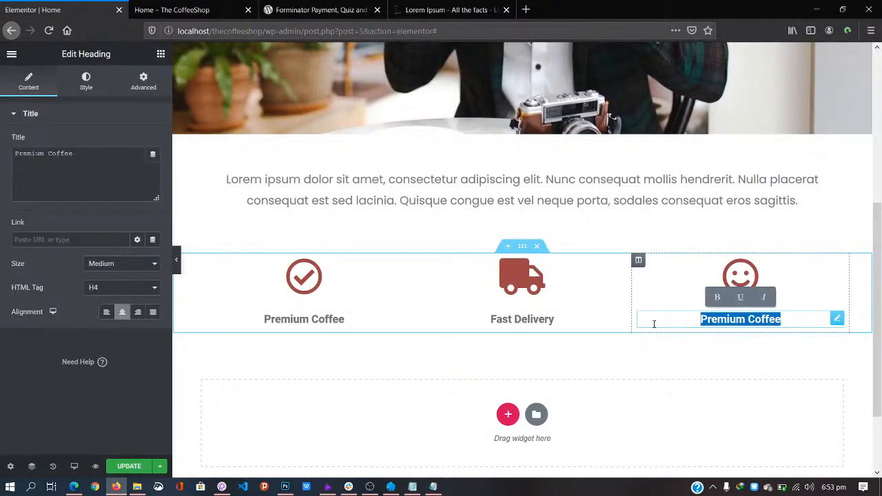
drag(741, 276, 727, 298)
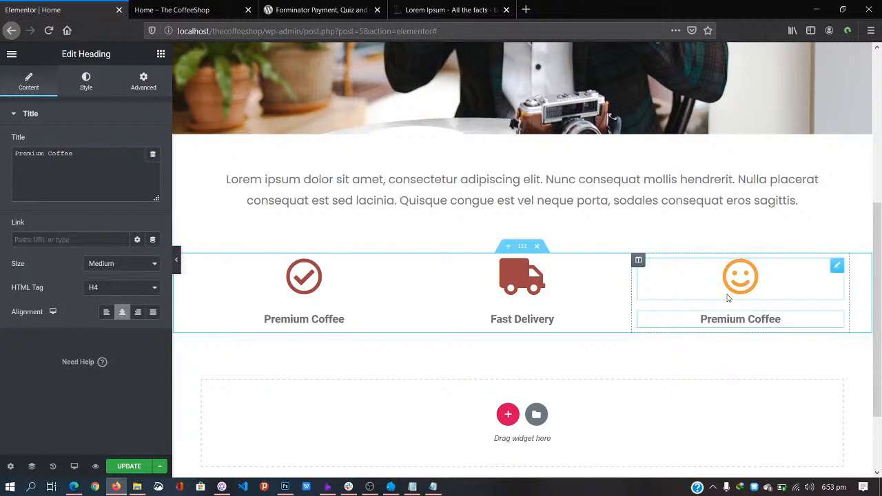
click(836, 266)
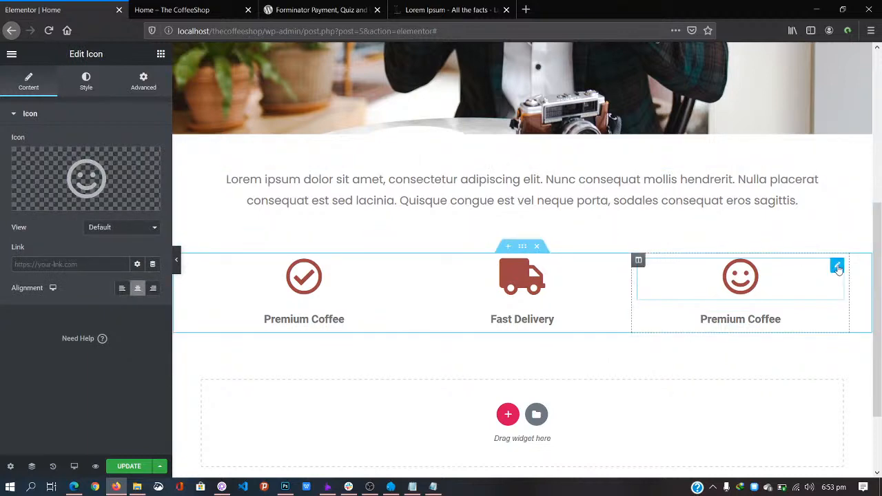
Step: Insert the Headphones icon, found by searching 'phon', in place of the smiley
click(44, 204)
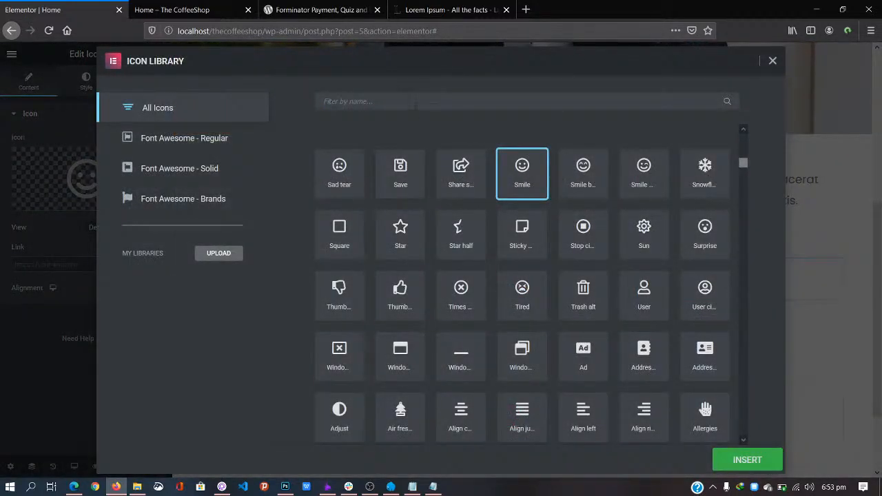
click(410, 99)
text(cus)
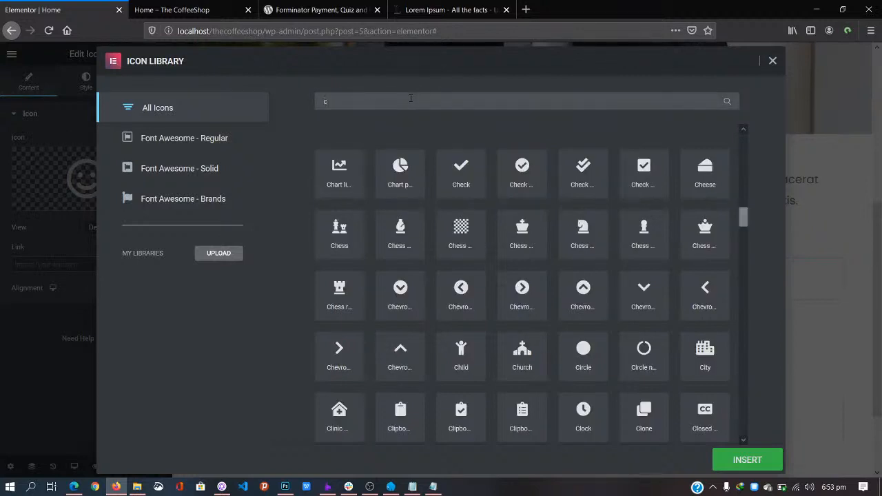
key(BackSpace)
key(BackSpace)
key(BackSpace)
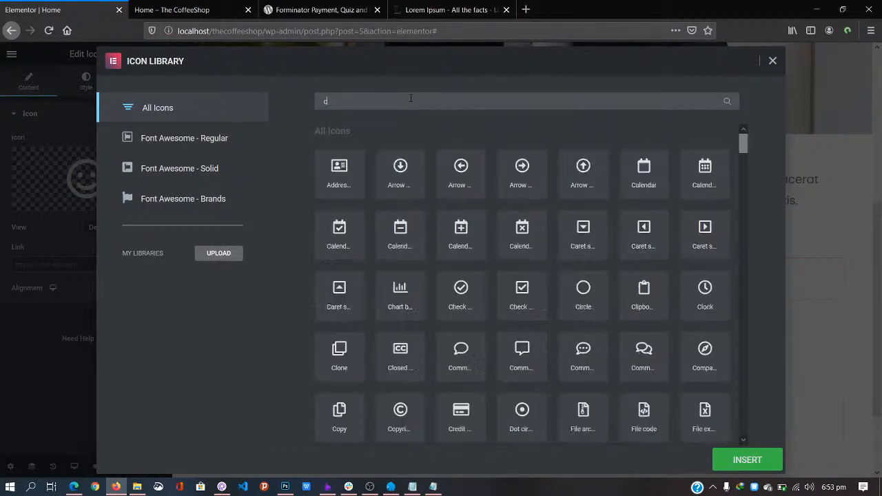
text(phon)
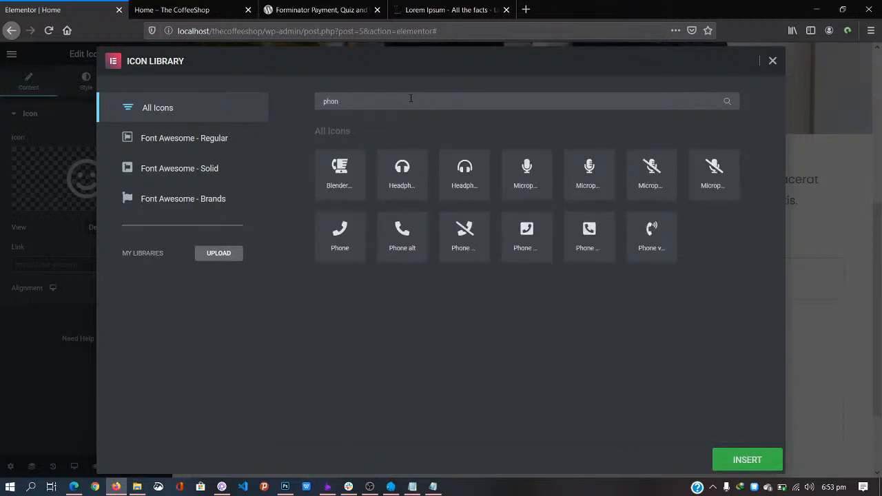
click(457, 172)
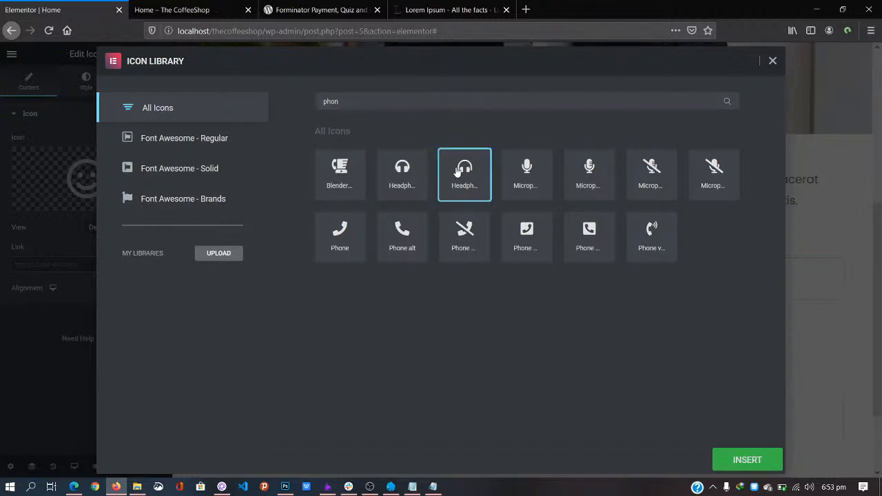
click(753, 458)
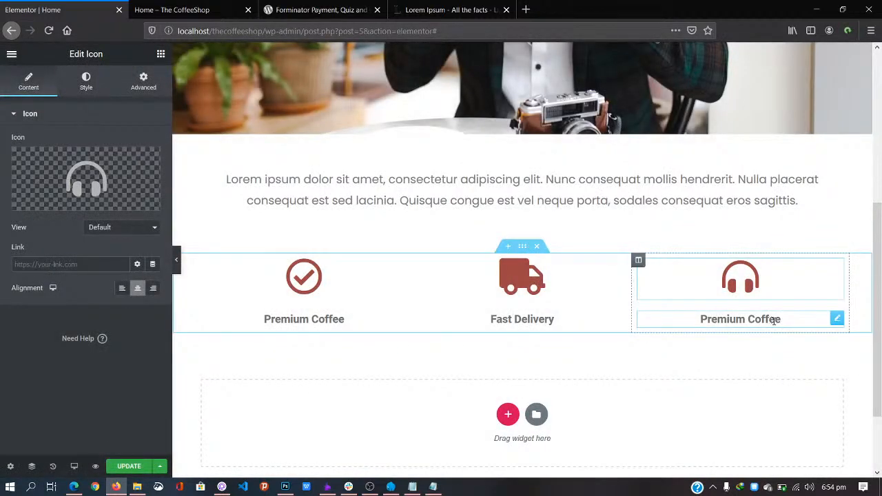
Step: Replace the third column's heading text with '24/7 Customer Service'
click(782, 319)
drag(786, 319, 701, 319)
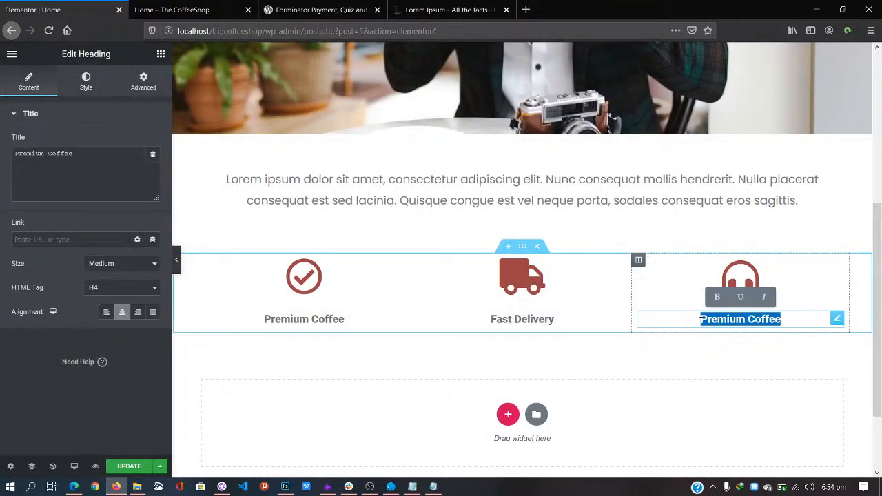
text(Customer)
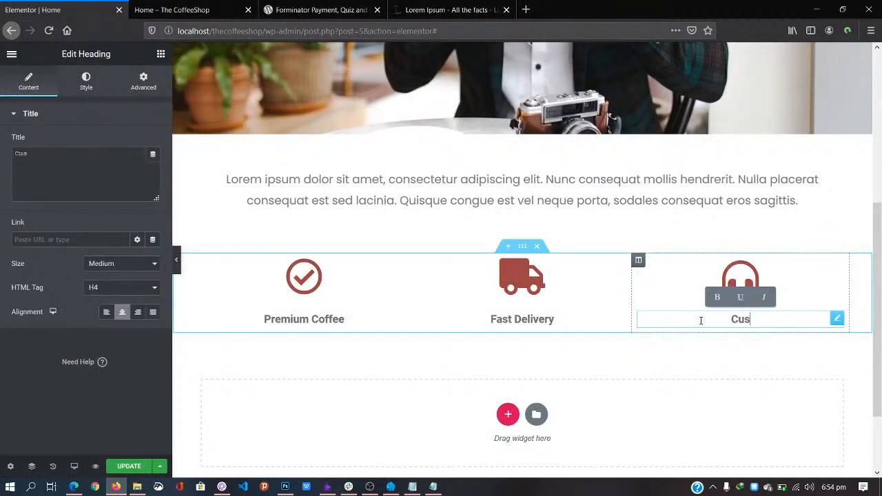
key(BackSpace)
key(BackSpace)
key(BackSpace)
key(BackSpace)
key(BackSpace)
key(BackSpace)
key(BackSpace)
key(BackSpace)
text(24/7 )
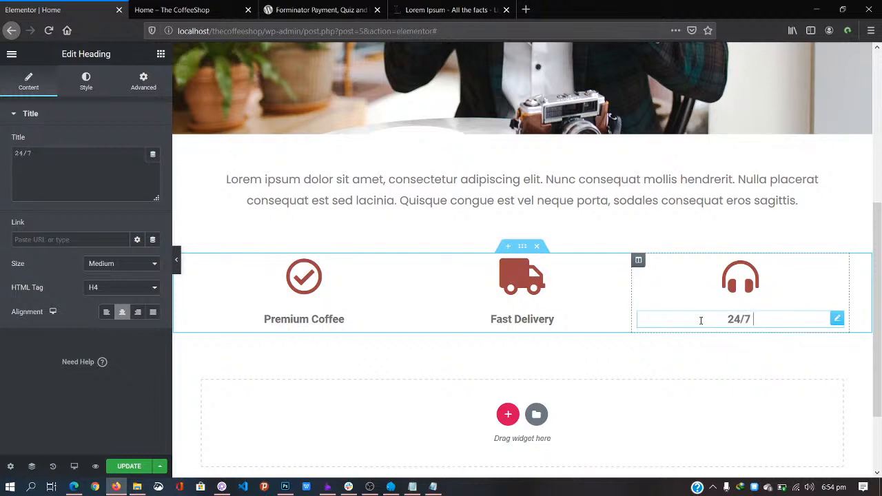
text(Customer)
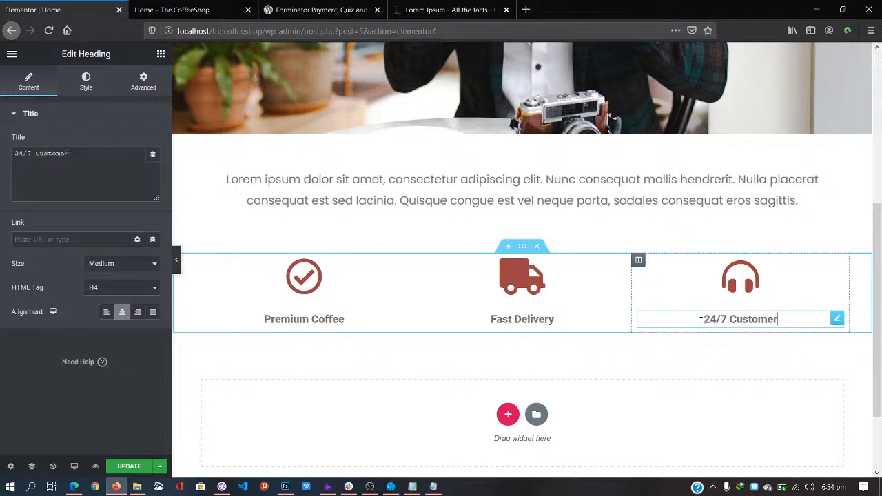
text( Service)
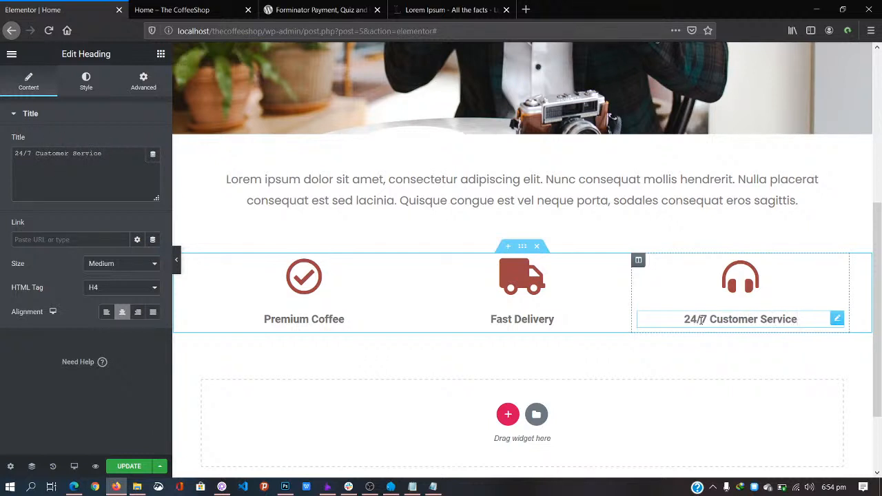
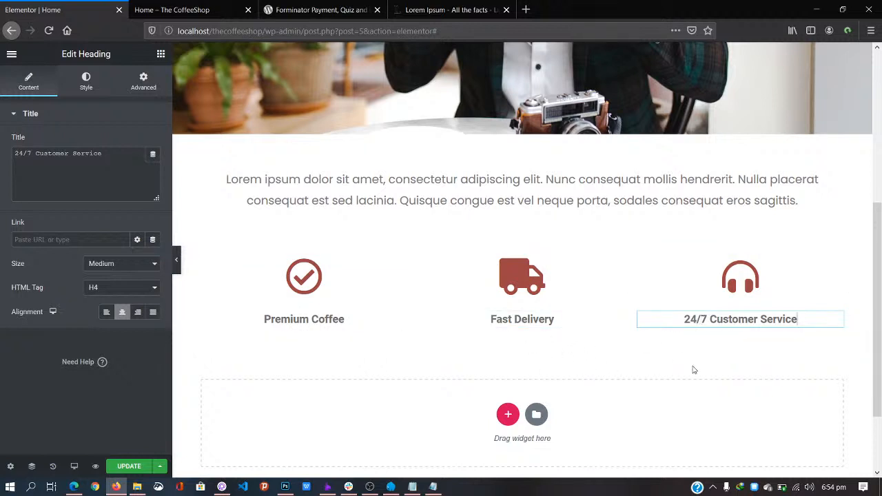
Step: Save the Elementor edits with UPDATE and reload the live CoffeeShop home page
scroll(880, 286, down, 3)
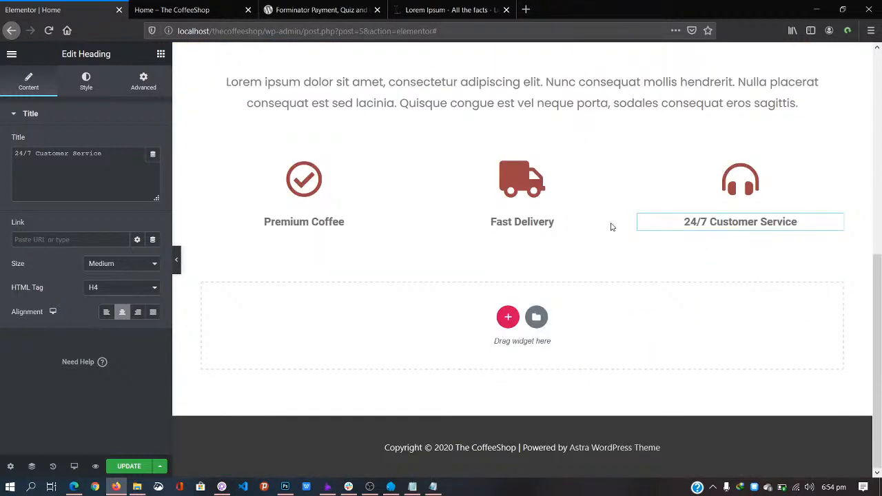
click(127, 467)
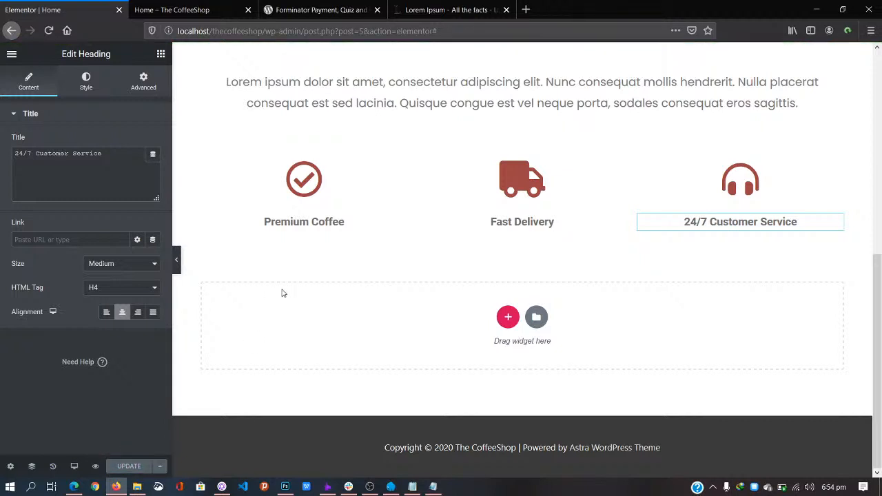
click(215, 9)
click(304, 33)
key(Return)
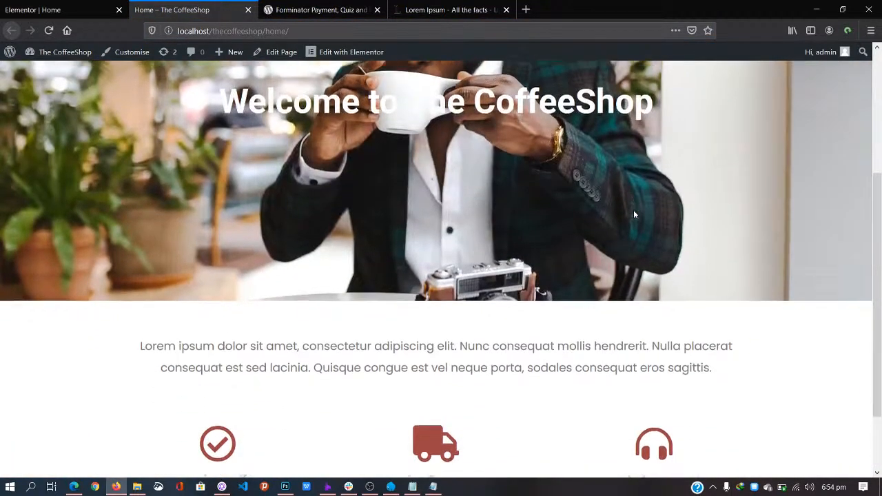
Step: Scroll the live home page to confirm the Premium Coffee, Fast Delivery and 24/7 features appear
scroll(634, 214, down, 3)
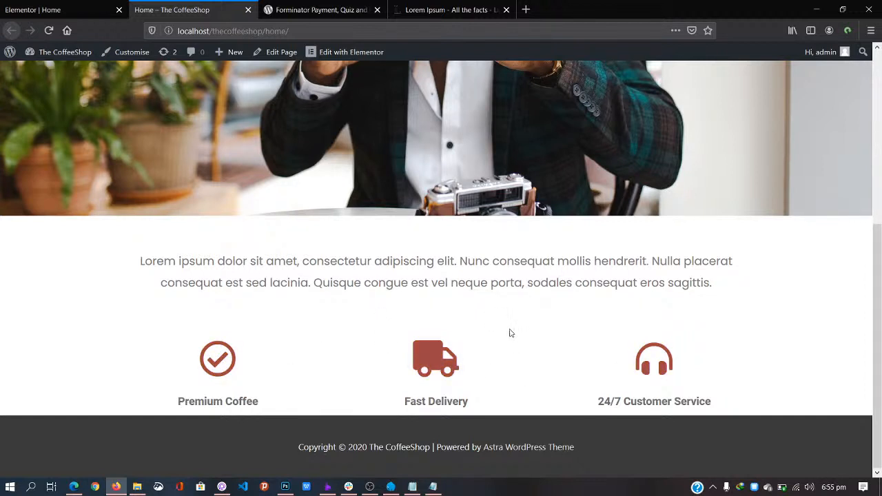
click(443, 5)
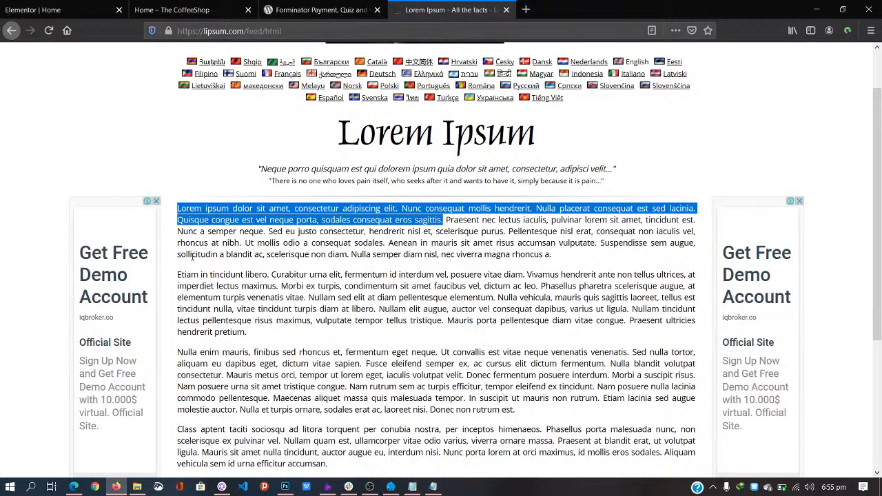
Step: Copy the 'Etiam in tincidunt libero' sentences from Lipsum.com and return to the Elementor editor
drag(179, 275, 279, 290)
key(ctrl+c)
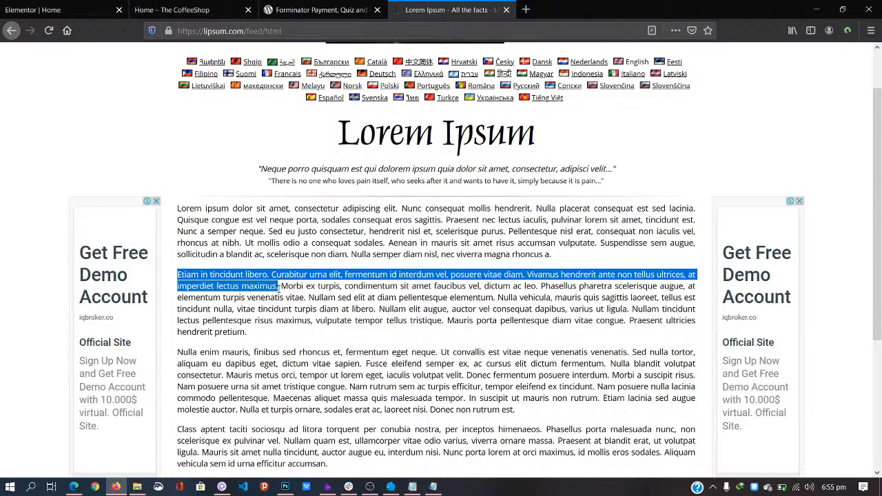
click(78, 14)
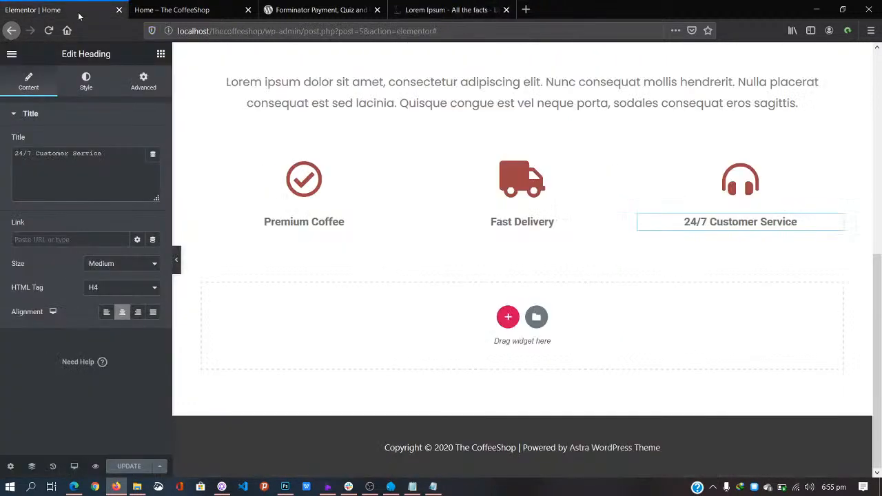
Step: Add a 1/3–2/3 two-column section below the features with 70 px top and 0 bottom margin
click(510, 319)
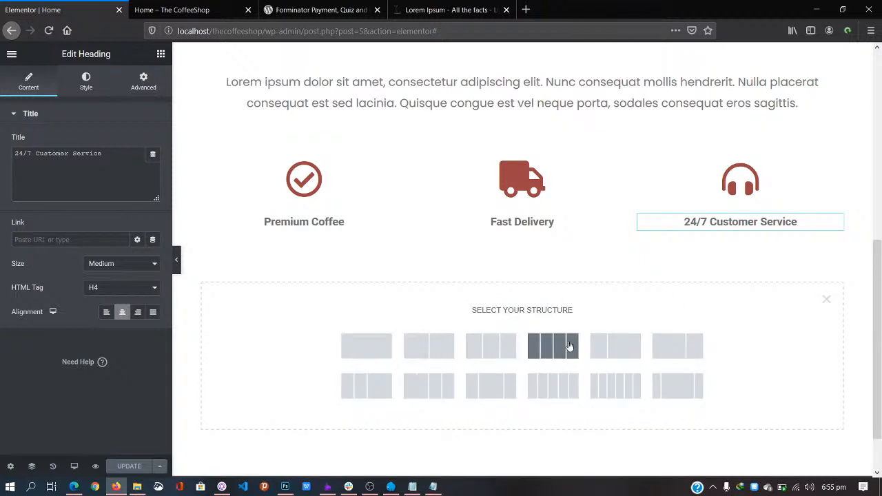
click(619, 347)
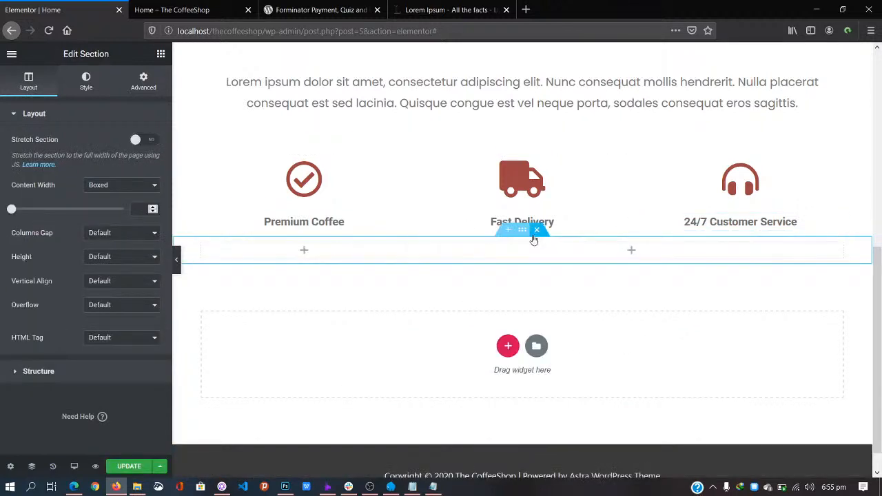
click(125, 82)
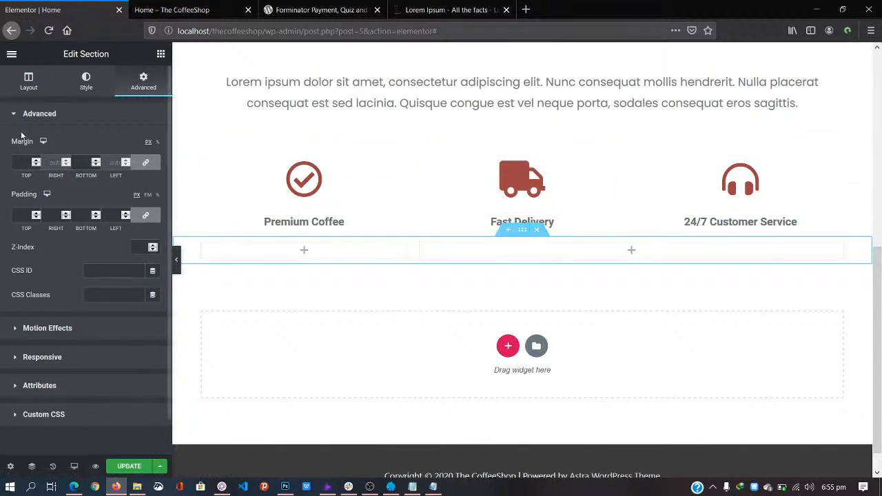
click(147, 163)
click(21, 162)
text(0)
key(ctrl+a)
text(70)
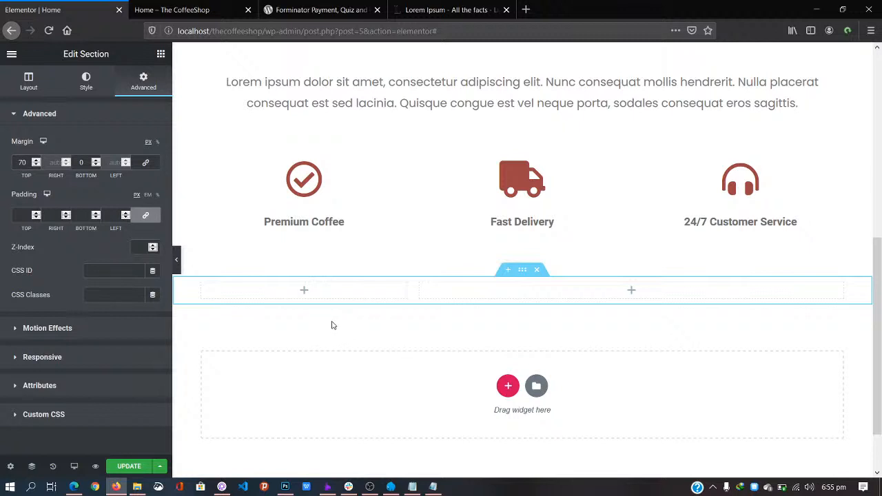
click(306, 291)
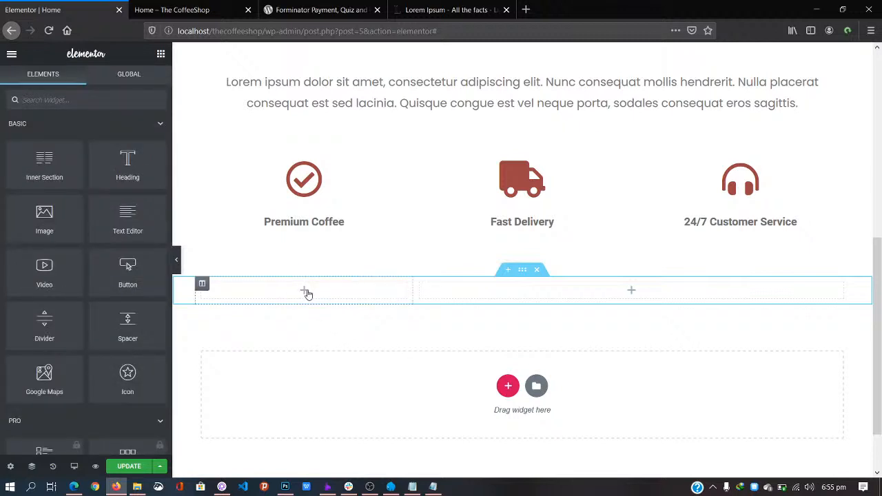
Step: Place a Heading widget in the left column reading 'Lorem Ipsum'
drag(134, 174, 318, 304)
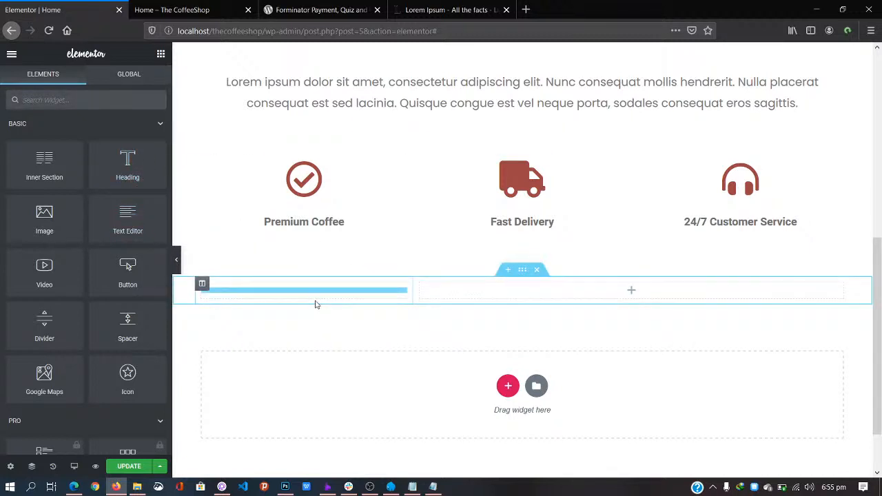
drag(127, 167, 303, 294)
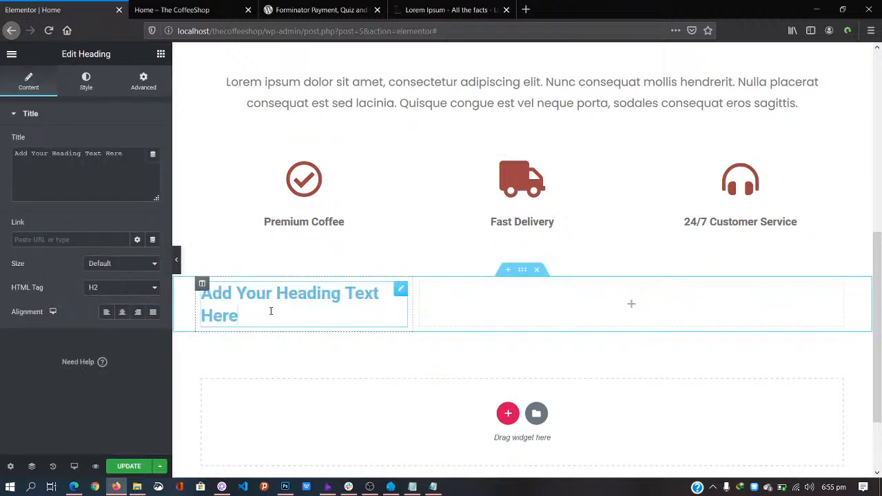
drag(258, 317, 172, 284)
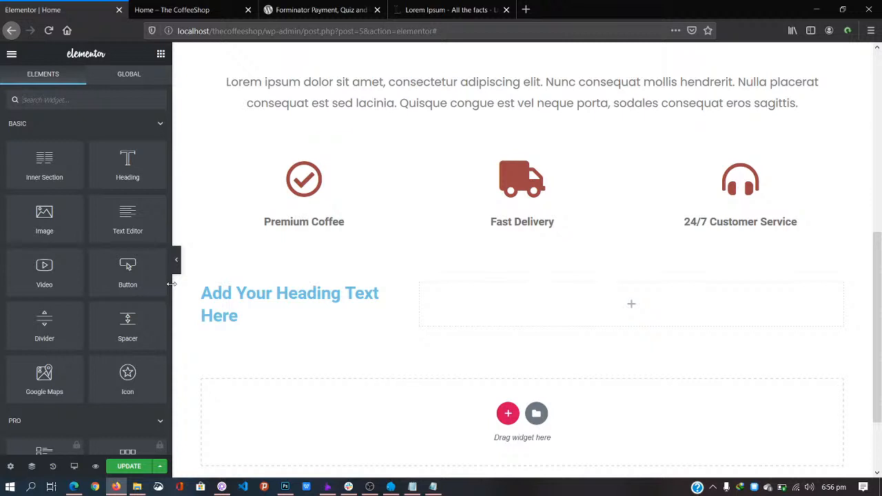
click(232, 314)
drag(239, 315, 199, 292)
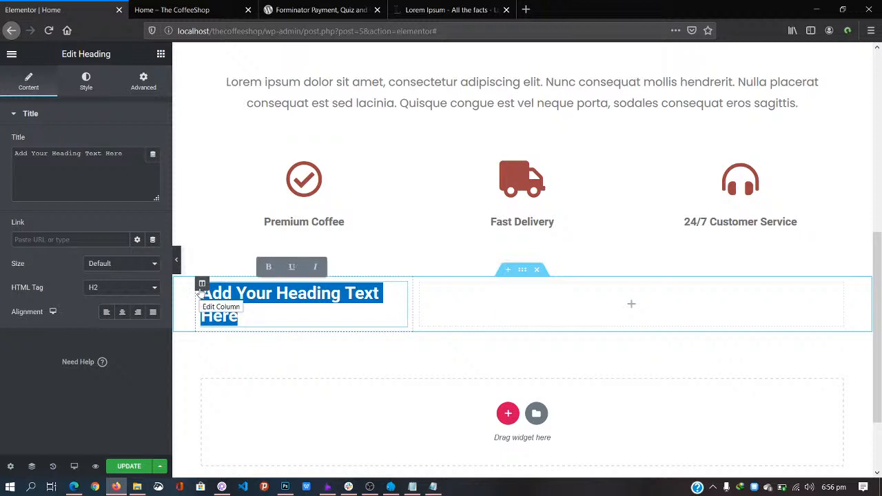
key(BackSpace)
text(Lorem)
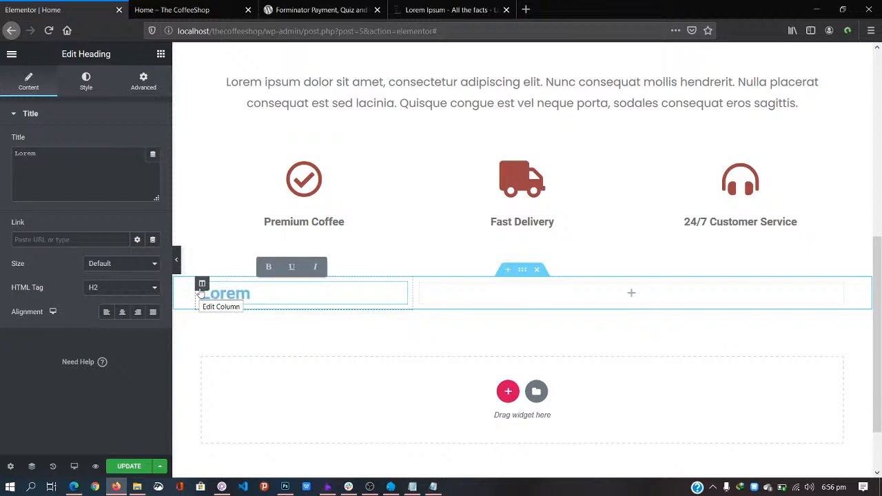
text( Ipsum)
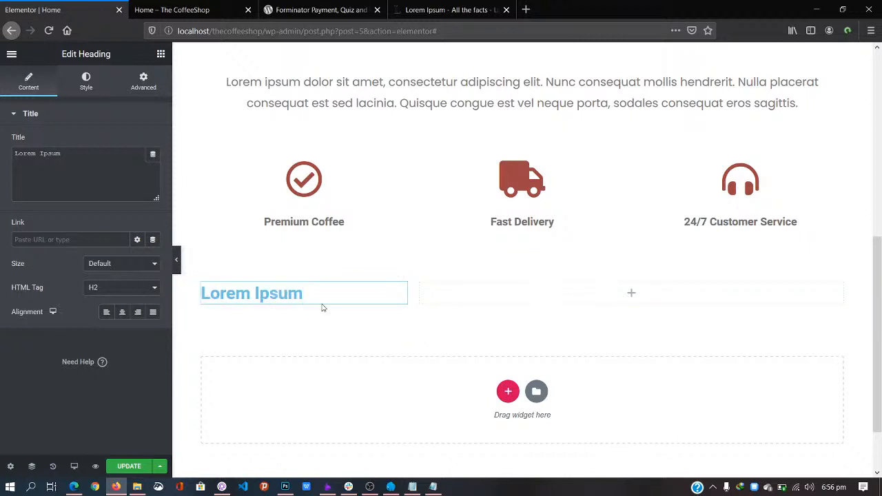
Step: Add a Text Editor below the heading holding the pasted Etiam paragraph
click(160, 54)
drag(128, 266, 271, 307)
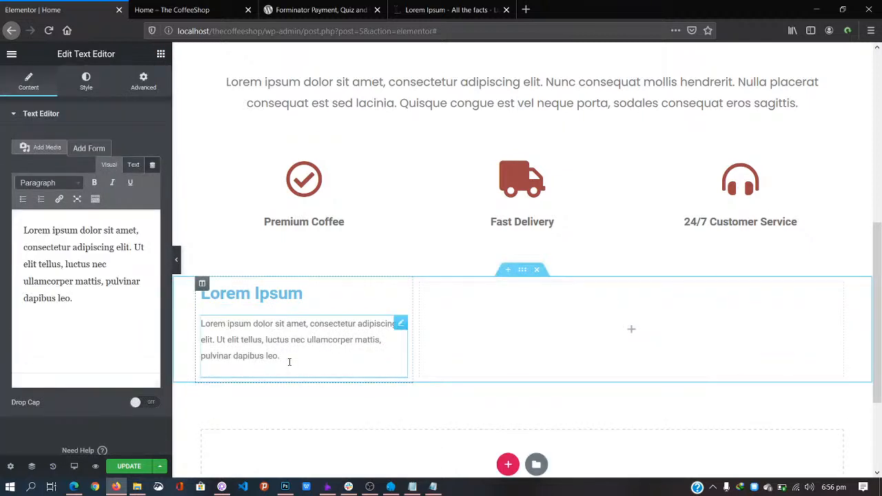
key(ctrl+a)
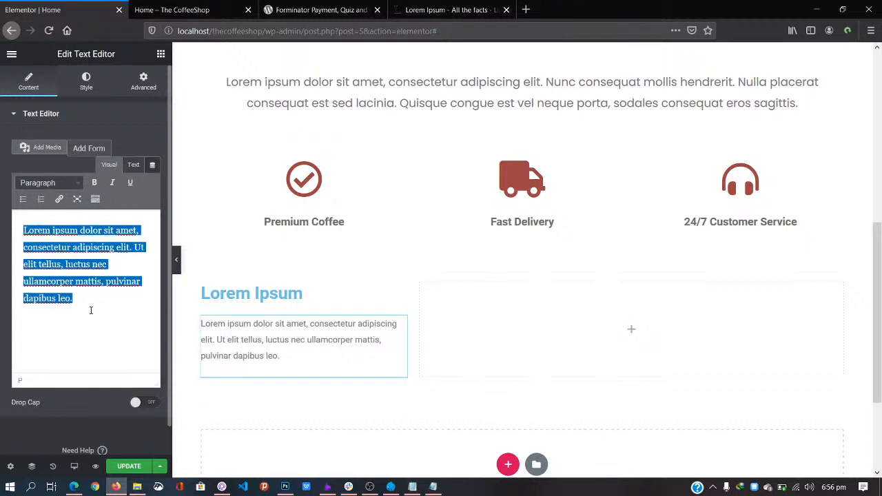
key(ctrl+v)
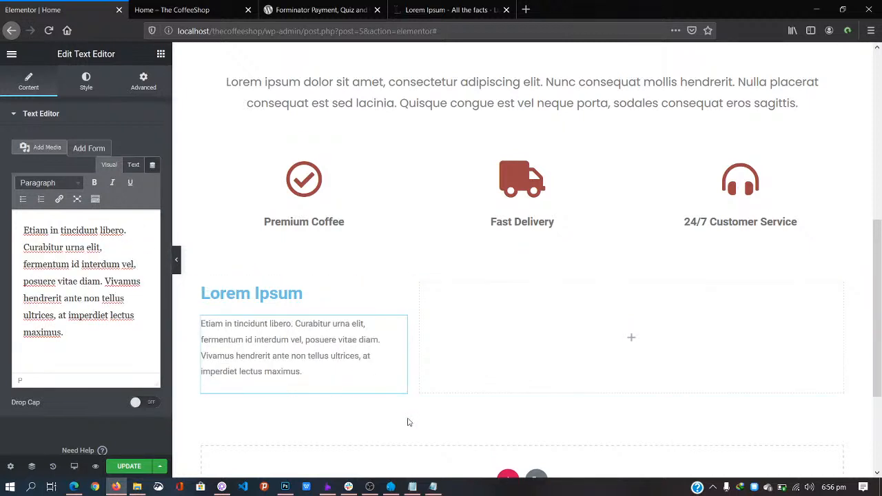
Step: Place an image widget in the right column, then delete it
click(634, 341)
drag(44, 216, 649, 322)
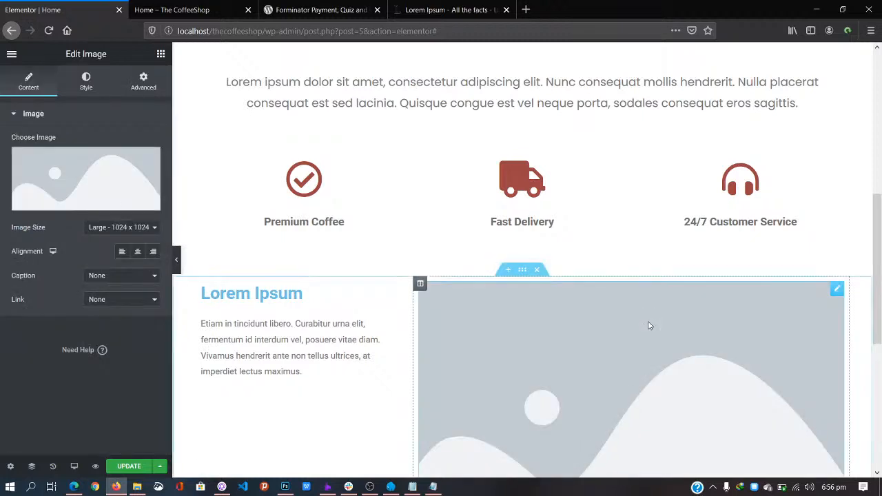
drag(878, 266, 879, 322)
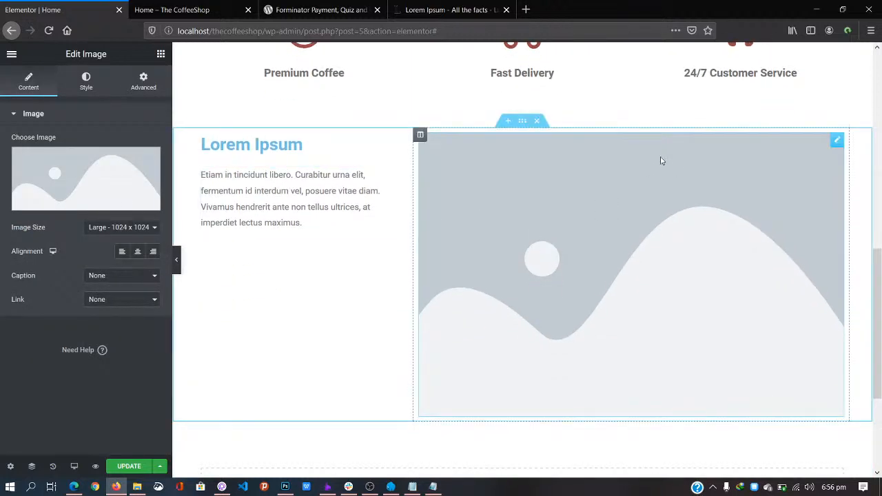
click(420, 136)
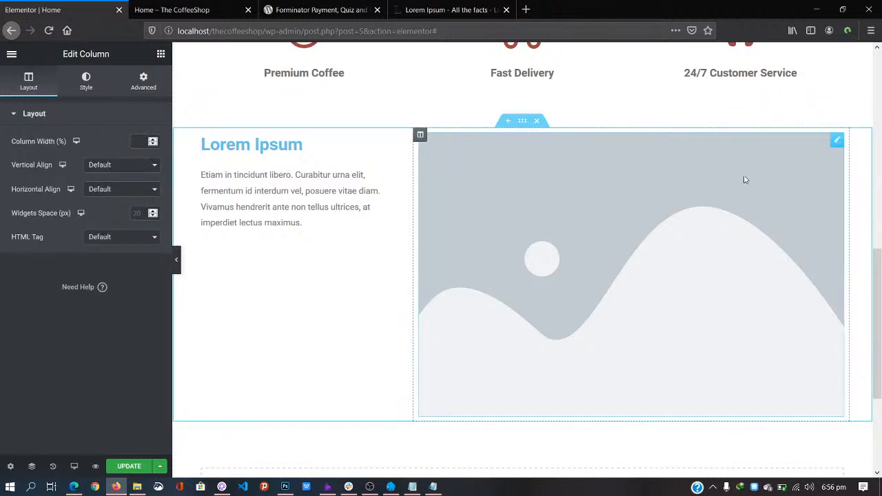
right_click(837, 142)
click(824, 305)
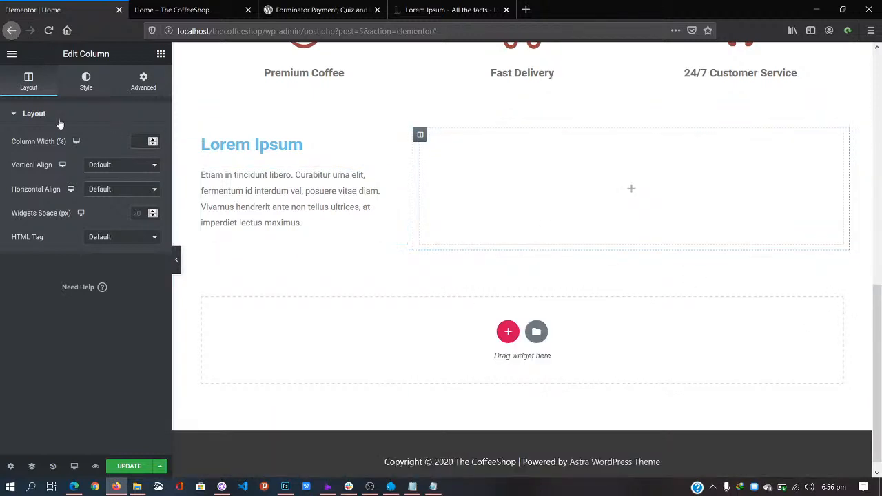
Step: Skip the pro-only Slides widget and drop an Image Carousel into the right column
click(160, 54)
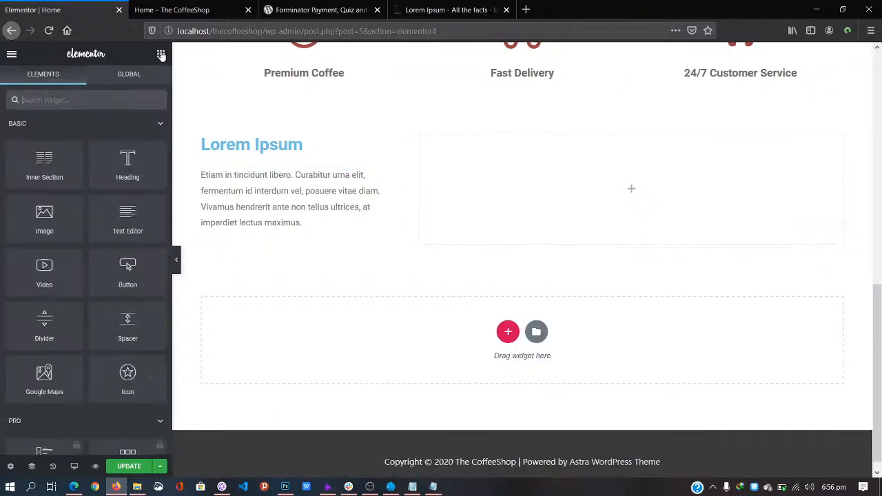
click(60, 103)
text(sli)
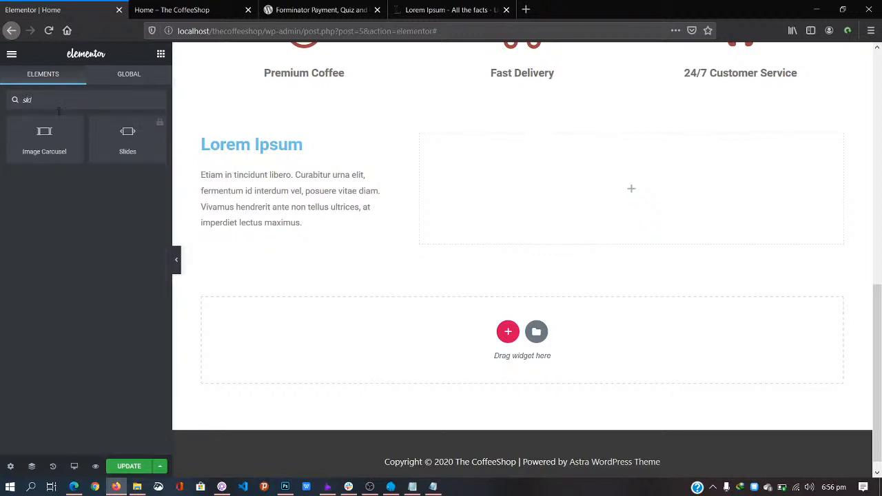
click(129, 134)
click(130, 134)
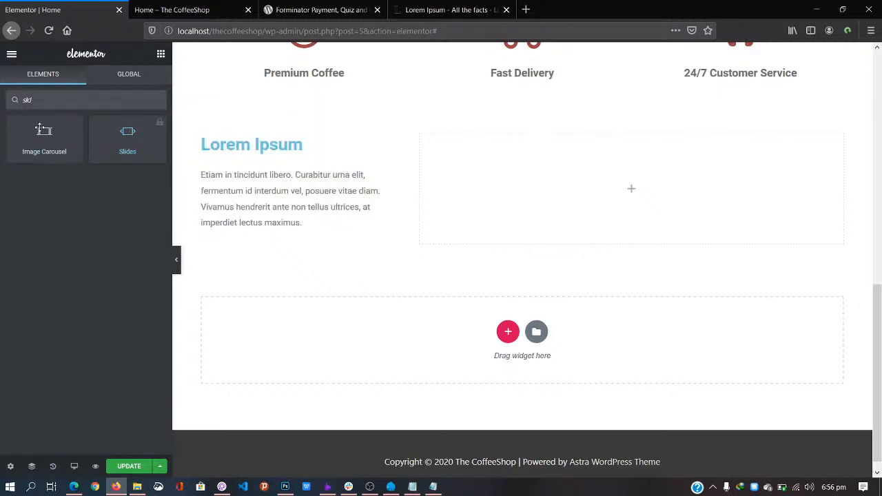
drag(45, 135, 644, 197)
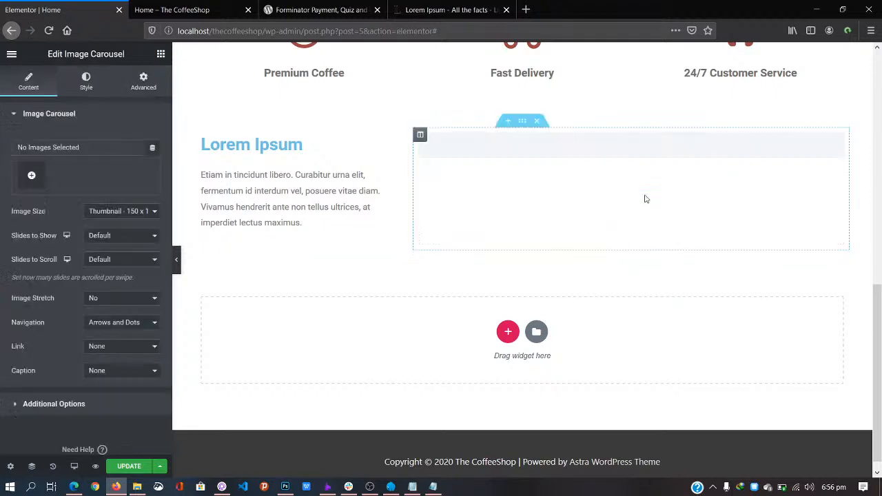
click(160, 53)
text(gal)
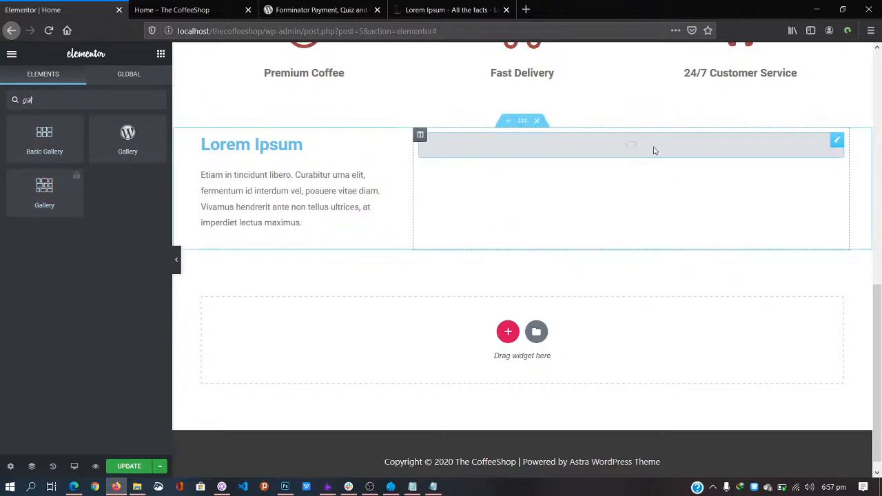
click(835, 142)
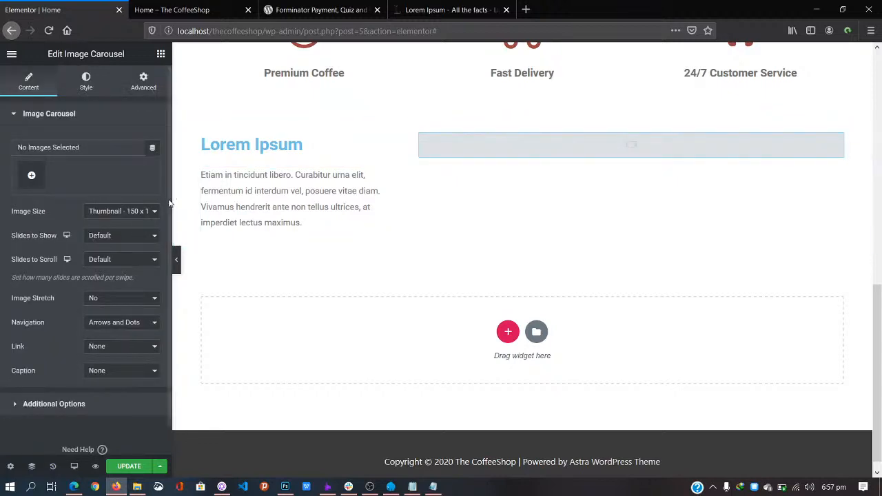
Step: Open the backpack, café shelves and teacups table photos from Live Design in Photoshop
click(31, 177)
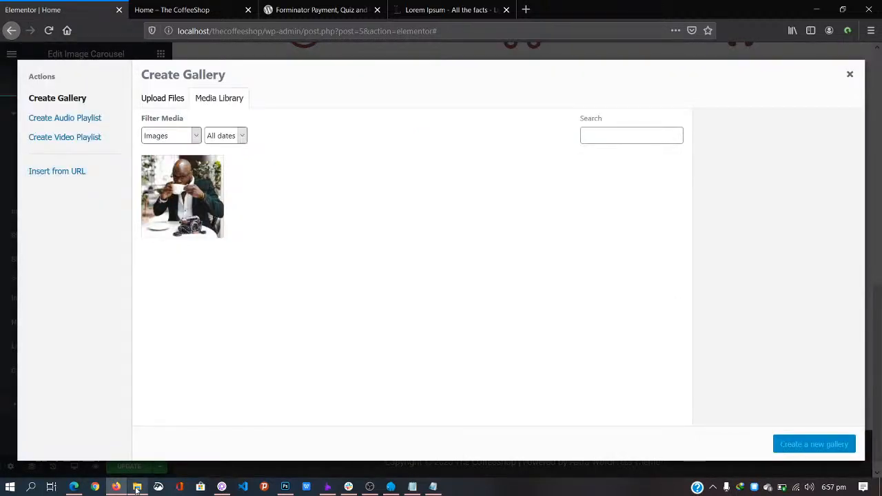
click(137, 486)
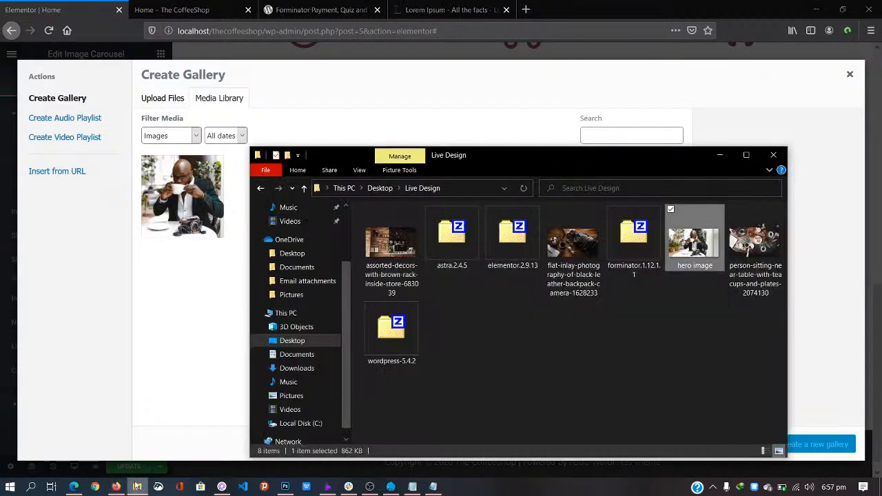
click(579, 263)
ctrl+click(753, 242)
ctrl+click(391, 242)
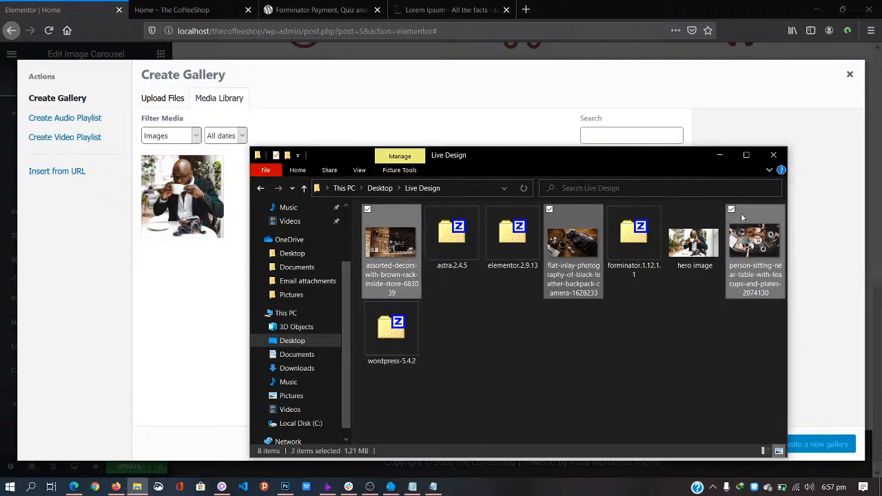
drag(745, 244, 390, 359)
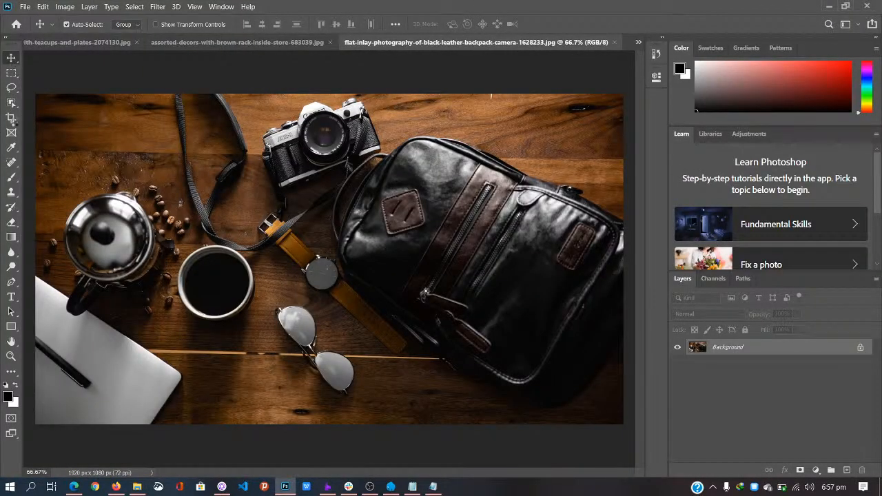
Step: Crop the backpack photo to 1920 × 1080 and save it as a Baseline Optimized JPEG
click(14, 121)
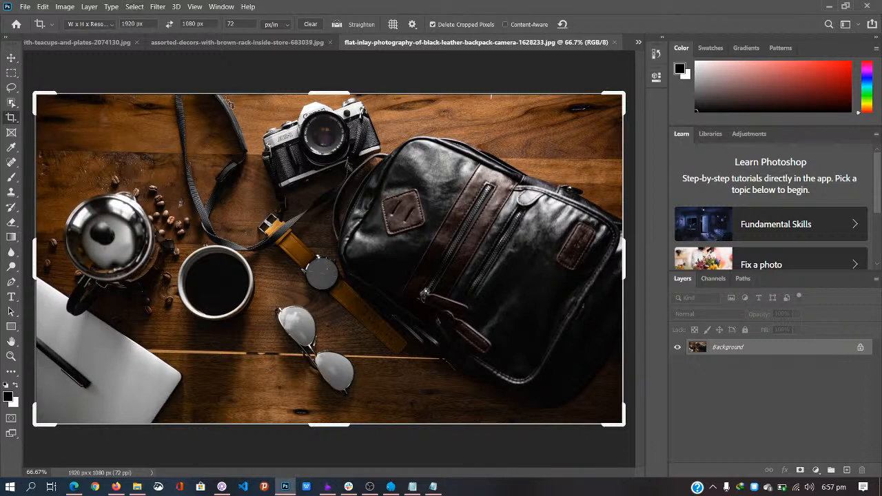
key(Return)
key(ctrl+s)
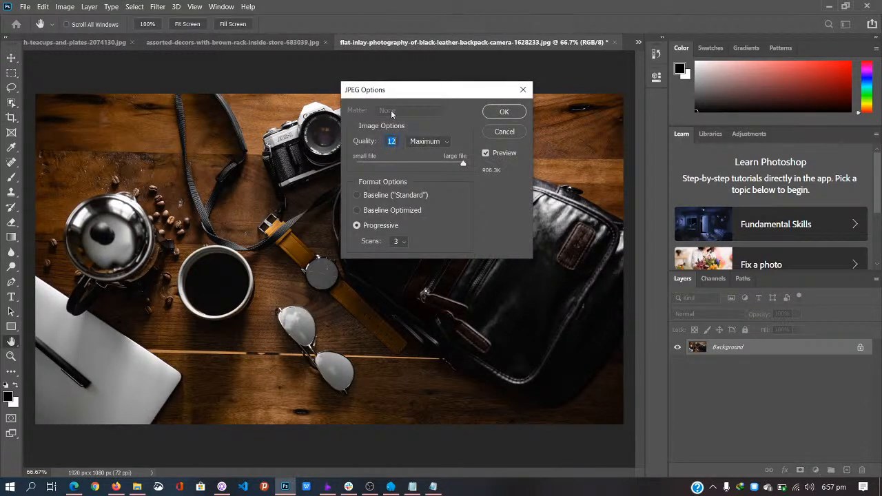
click(415, 214)
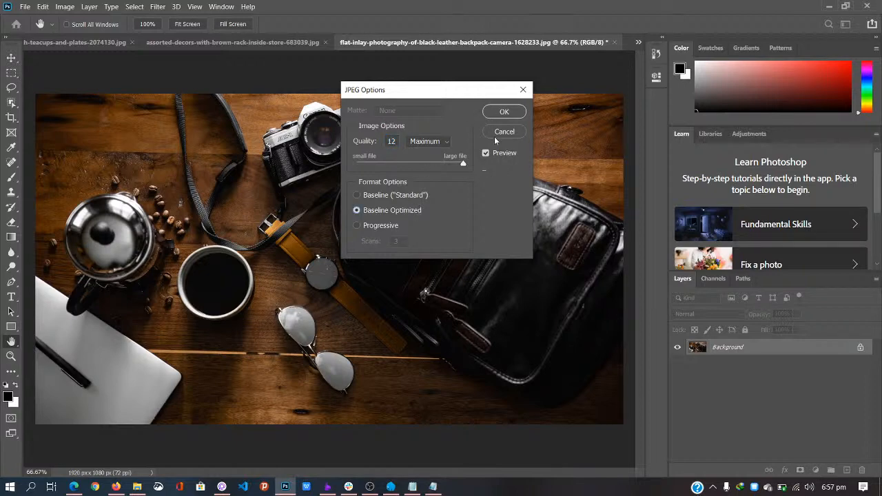
click(504, 112)
Step: Crop the café shelves photo to 1920 × 1080 and save it as a Baseline Optimized JPEG
click(299, 42)
key(Return)
key(ctrl+s)
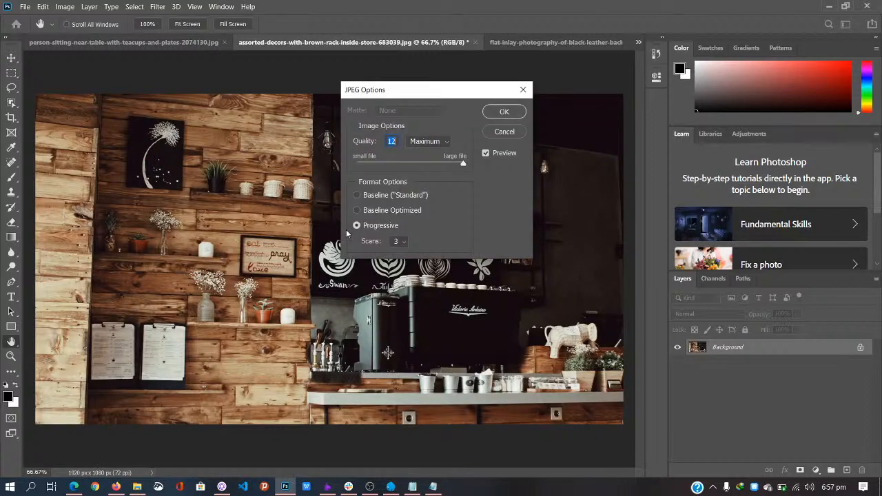
click(392, 211)
click(504, 112)
key(c)
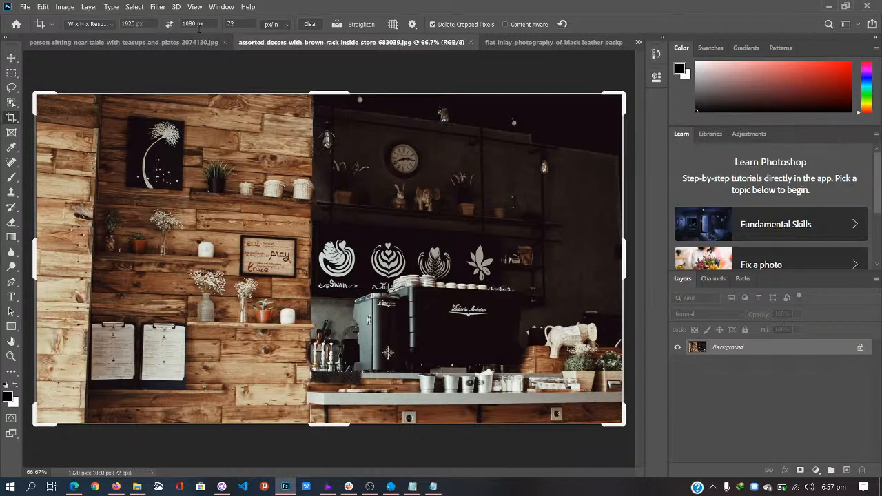
Step: Crop the teacups photo to 1920 × 1080, save it as Baseline Optimized JPEG, and close the documents
click(136, 42)
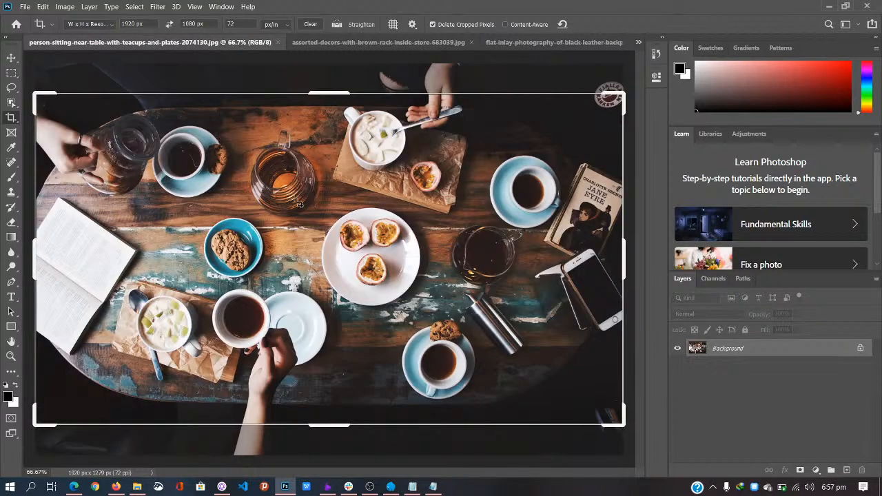
key(Return)
key(ctrl+s)
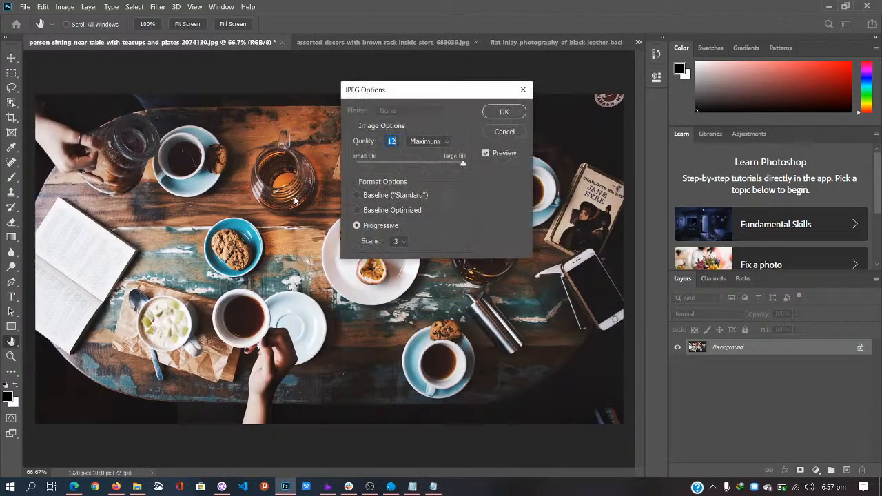
click(413, 210)
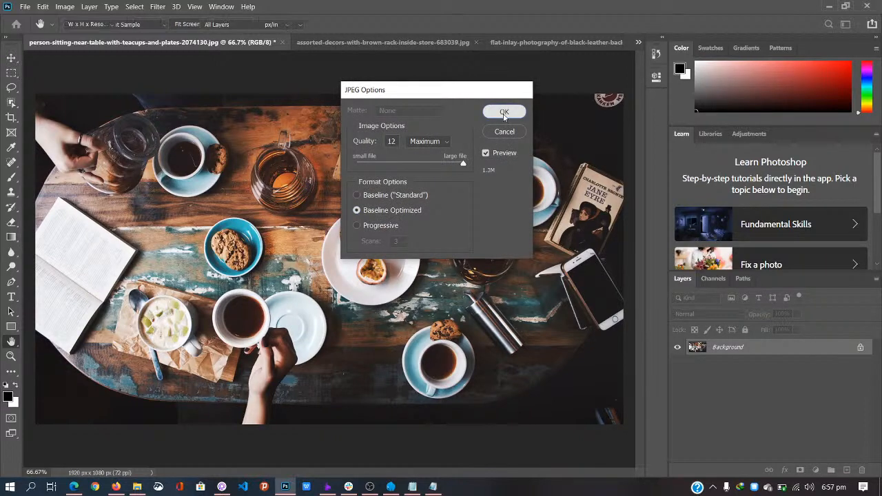
click(504, 112)
click(278, 42)
click(262, 43)
Step: Close the backpack photo, upload the café, backpack and teacups photos, and create a new gallery
click(298, 43)
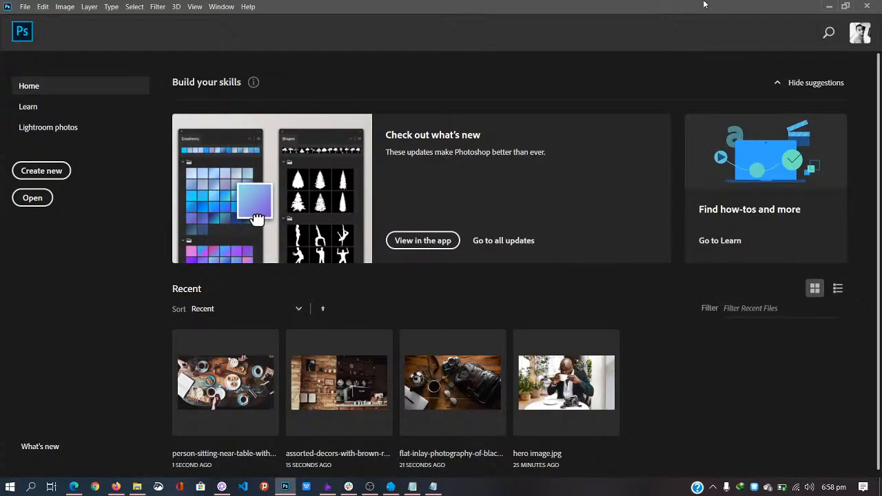
click(829, 5)
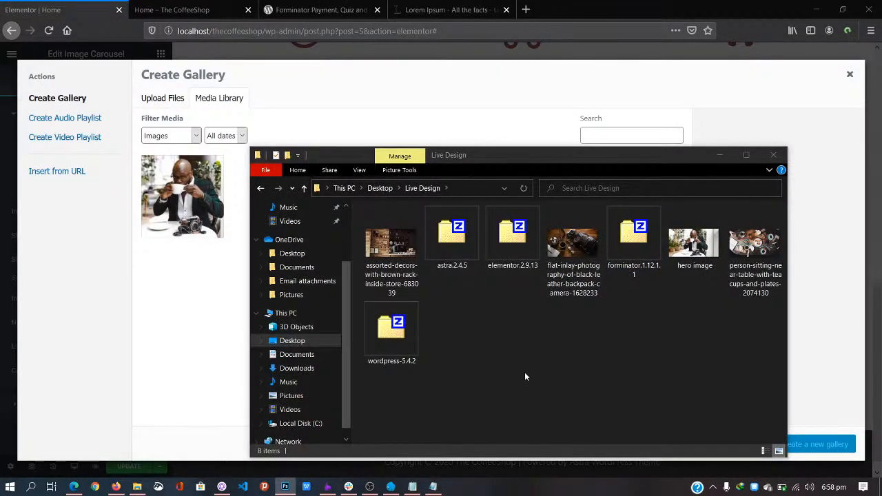
click(369, 268)
ctrl+click(569, 240)
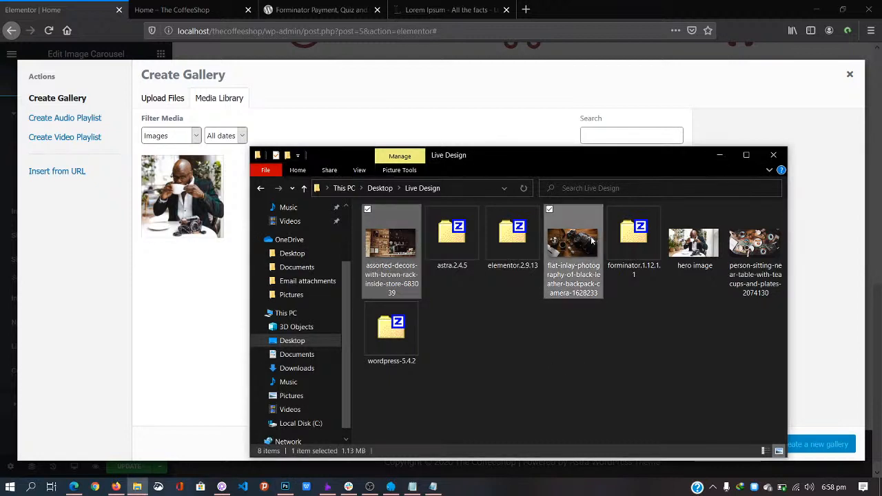
ctrl+click(693, 243)
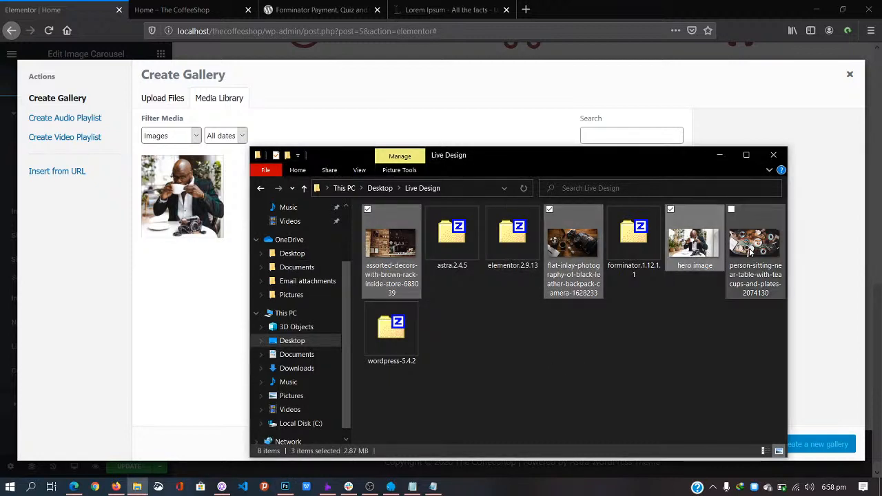
ctrl+click(676, 235)
ctrl+click(741, 247)
drag(740, 248, 210, 326)
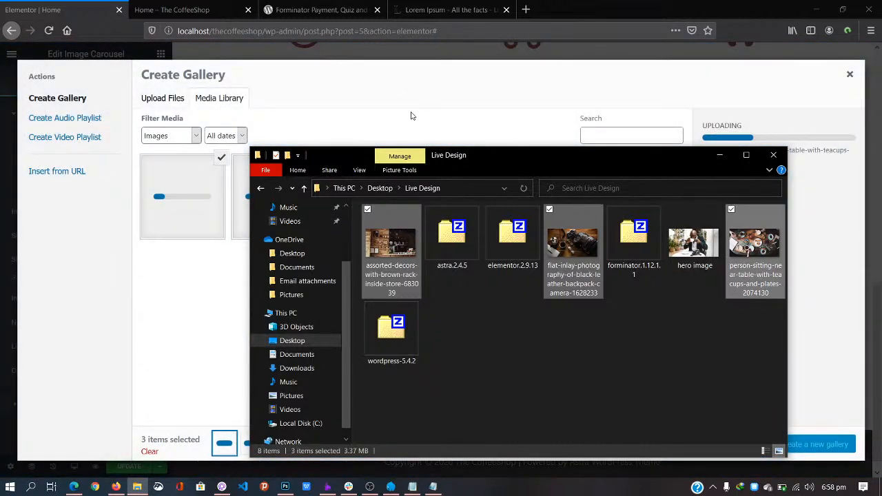
click(414, 113)
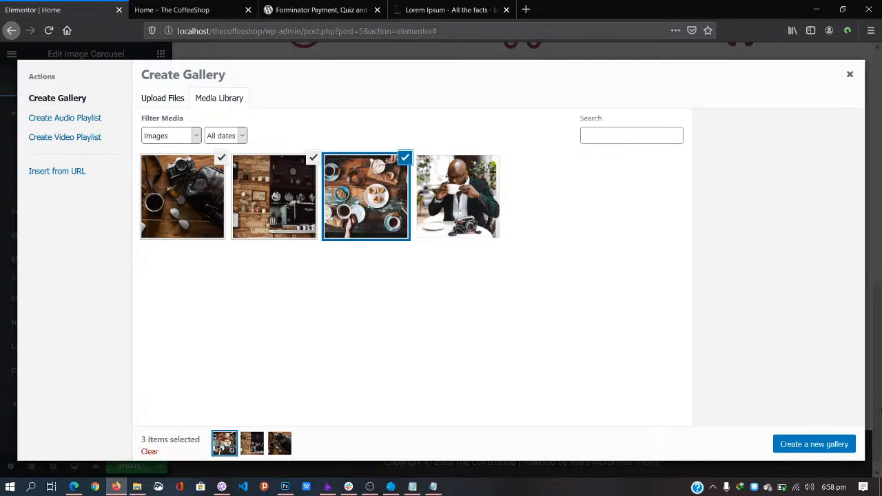
click(824, 445)
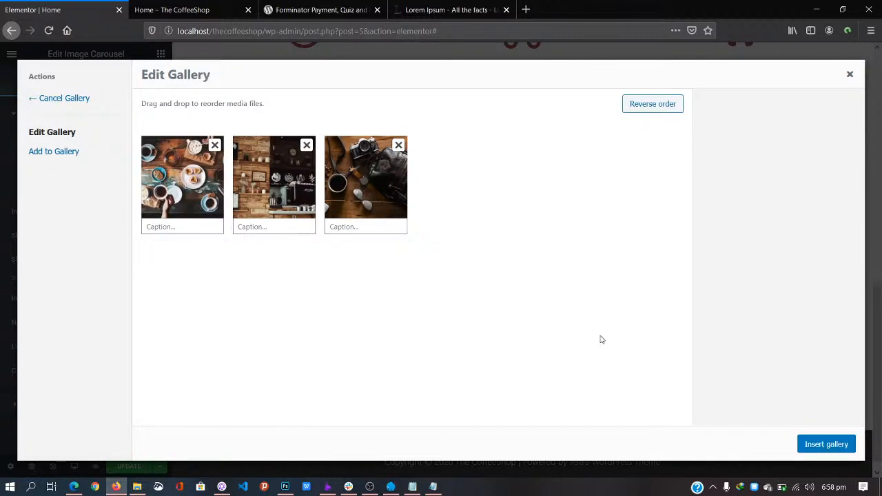
Step: Insert the three-photo gallery into the carousel, settling on Thumbnail 150 × 150 image size
click(826, 445)
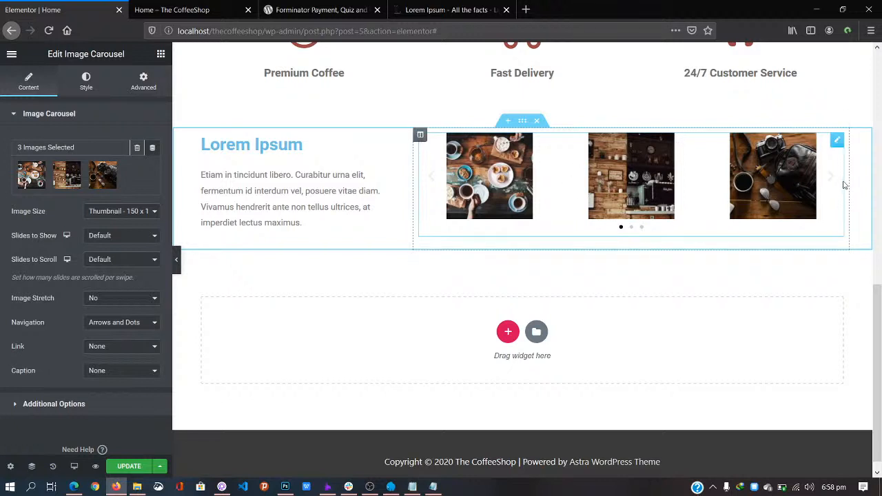
click(153, 213)
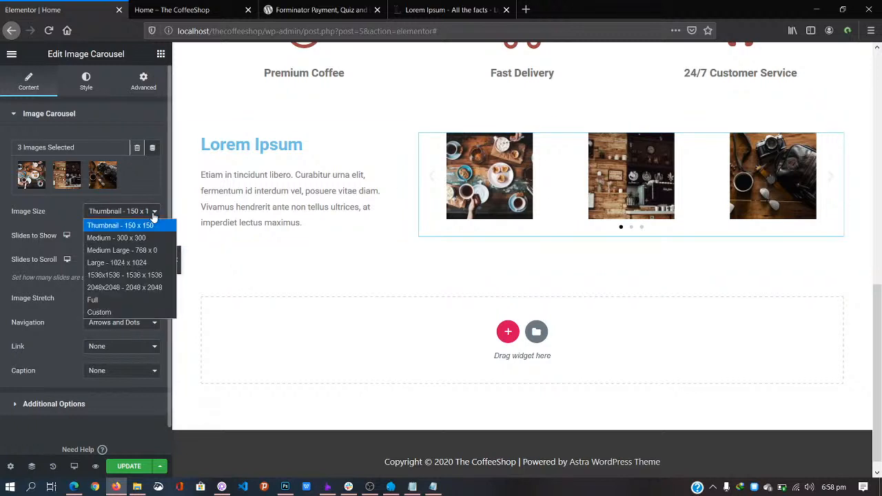
click(162, 257)
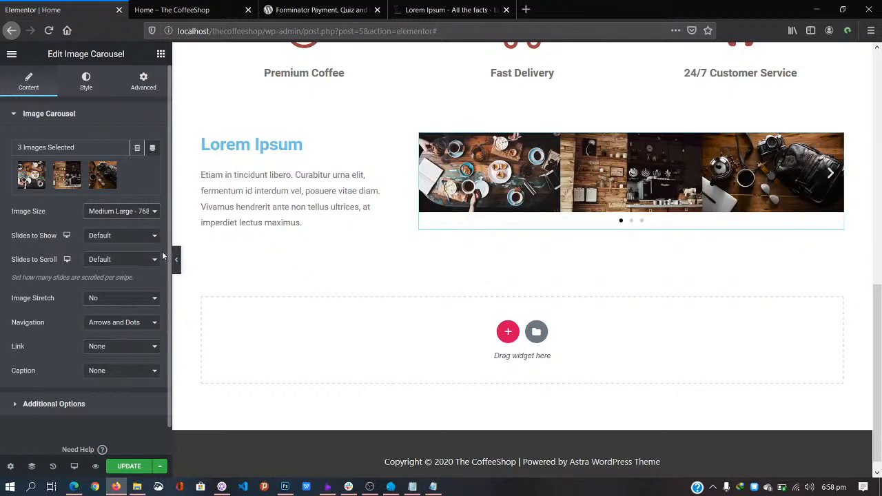
click(155, 214)
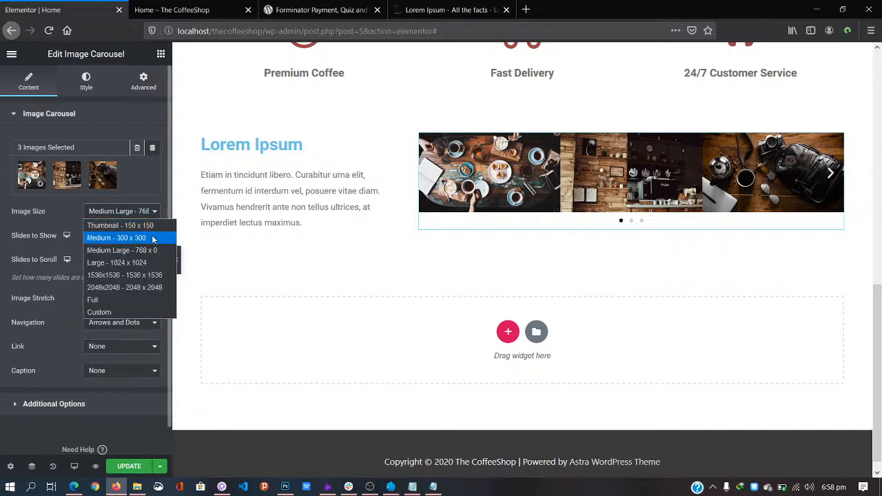
click(153, 238)
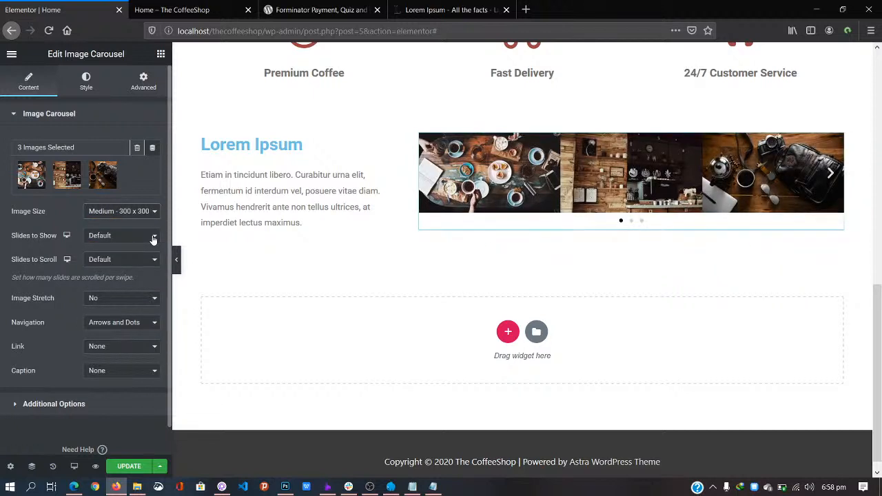
click(147, 213)
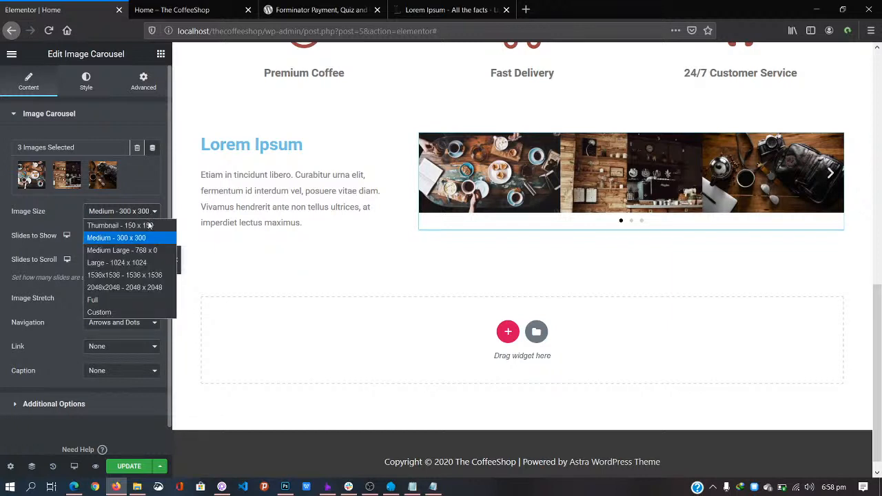
click(148, 222)
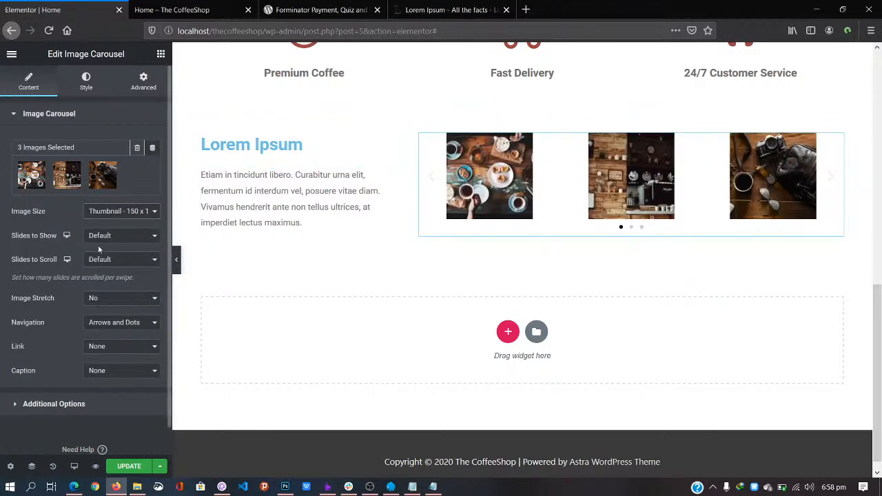
Step: Set the carousel's Slides to Show to 2
click(124, 237)
click(125, 237)
click(124, 238)
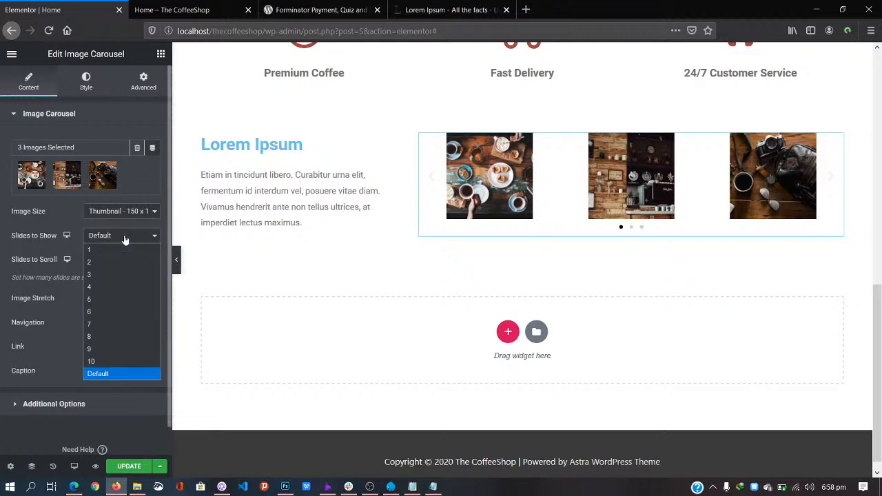
click(133, 268)
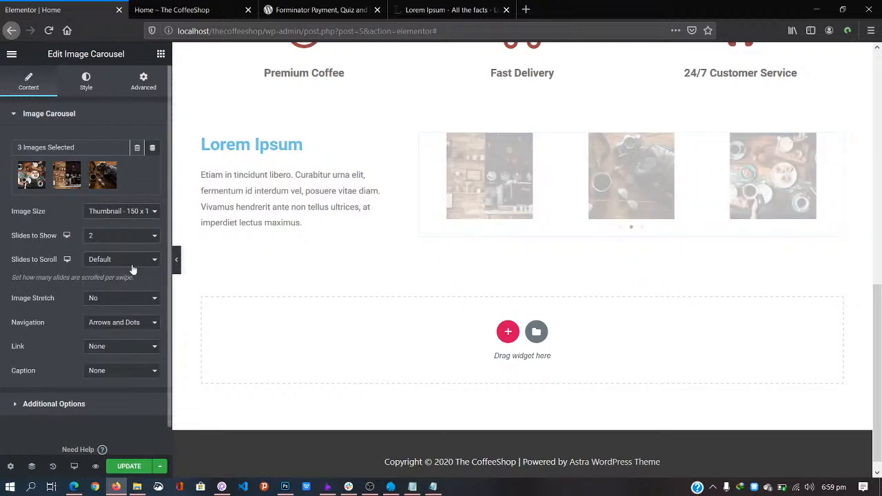
Step: Set the carousel images to Medium 300 × 300 and scroll one slide at a time
click(133, 214)
click(137, 235)
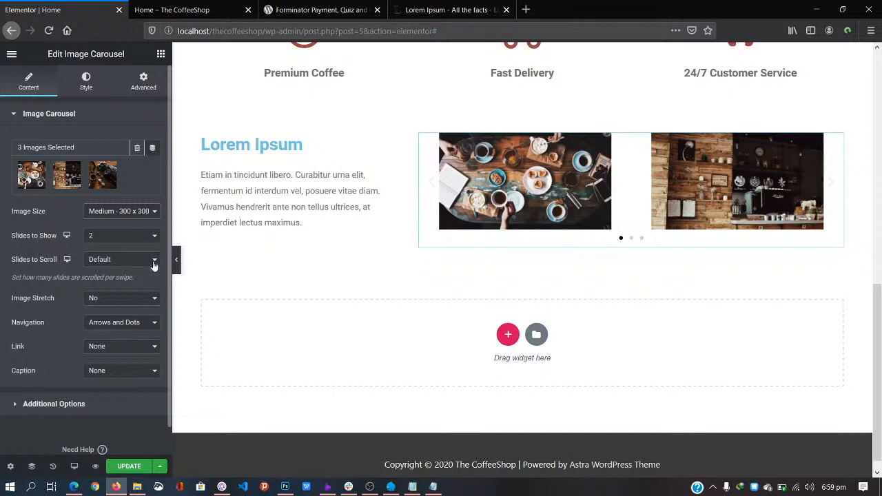
click(154, 265)
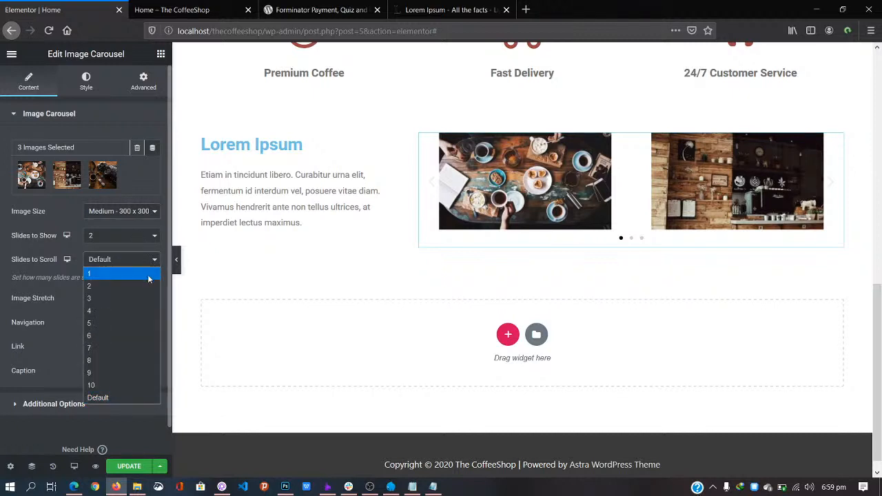
click(147, 276)
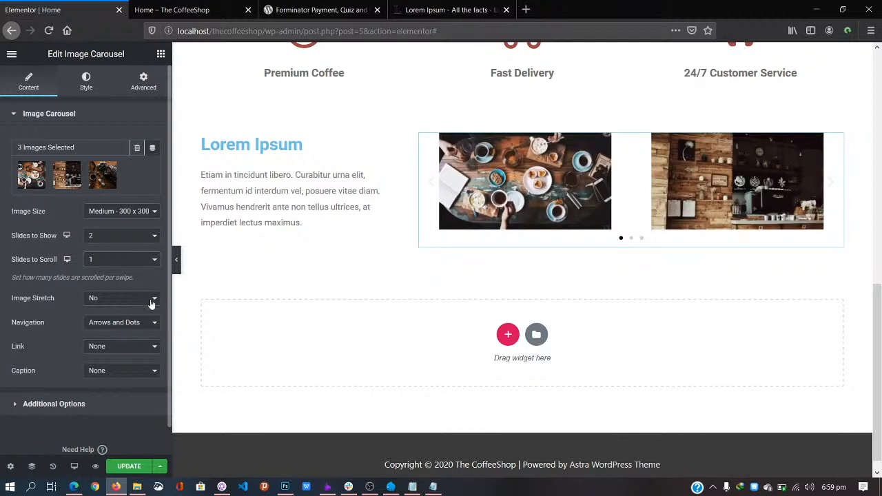
Step: Try Image Stretch set to Yes, then set it back to No
click(152, 300)
click(112, 279)
click(142, 304)
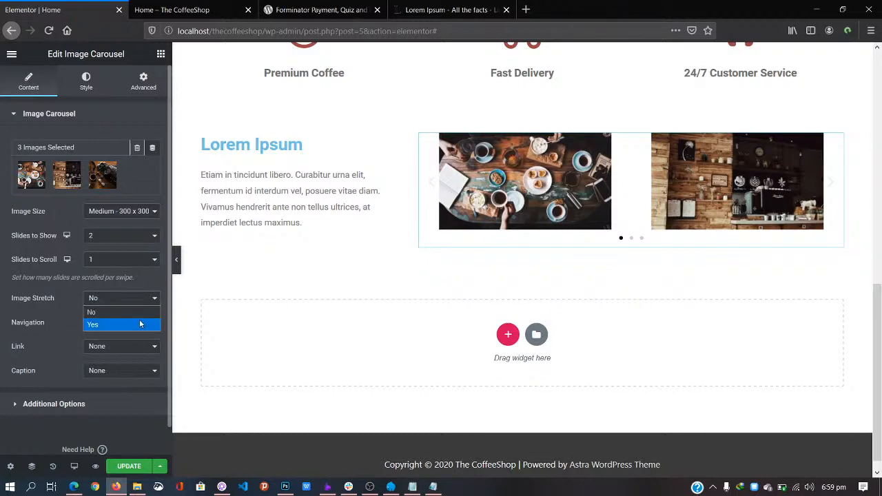
click(139, 324)
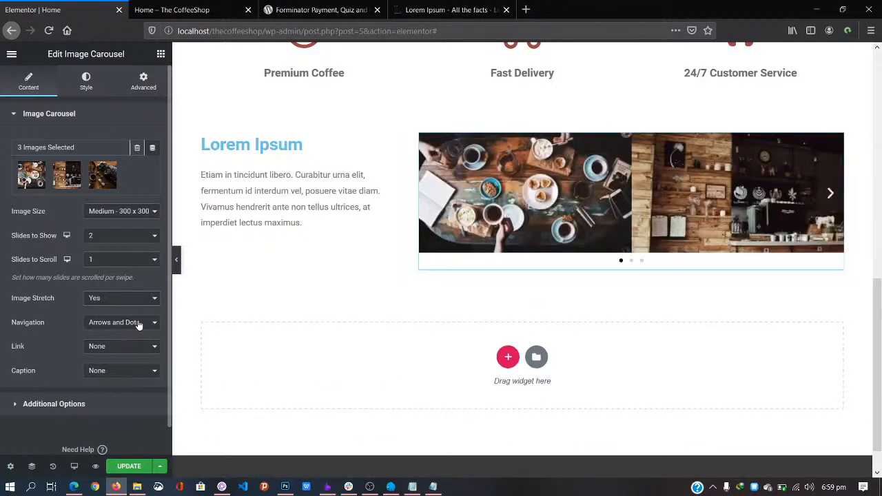
click(148, 302)
click(140, 311)
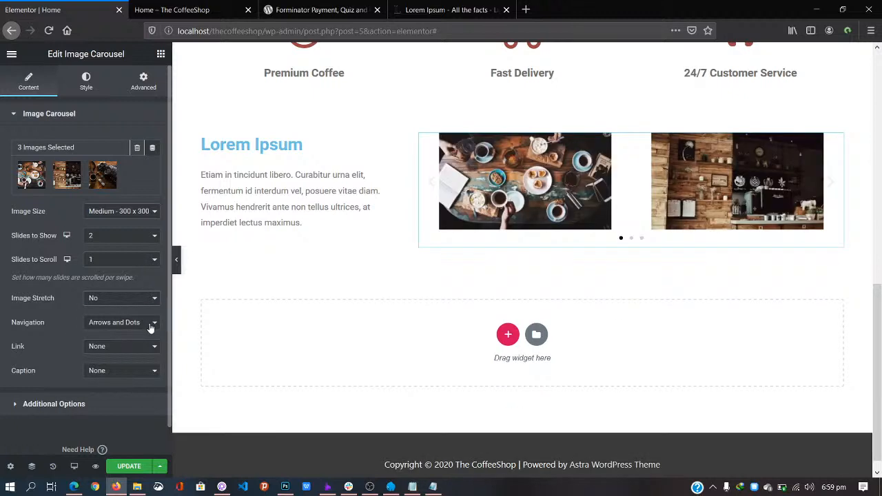
Step: Set carousel navigation to arrows only and expand Additional Options
click(155, 329)
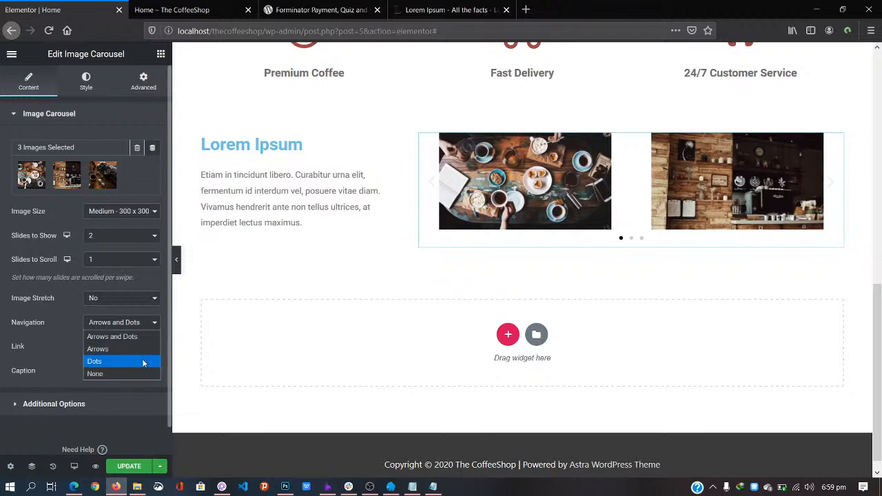
click(141, 348)
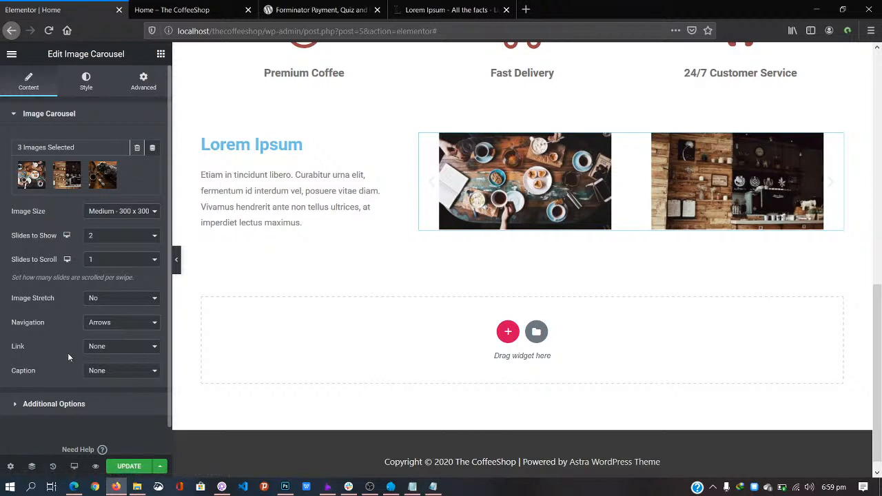
click(53, 406)
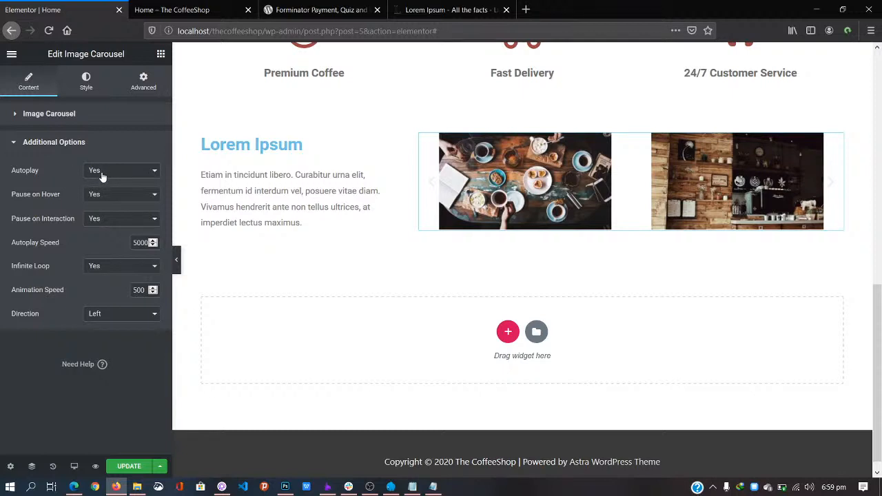
Step: Set Pause on Hover and Pause on Interaction to No and Autoplay Speed to 3000, then update the page
click(112, 194)
click(112, 221)
click(102, 219)
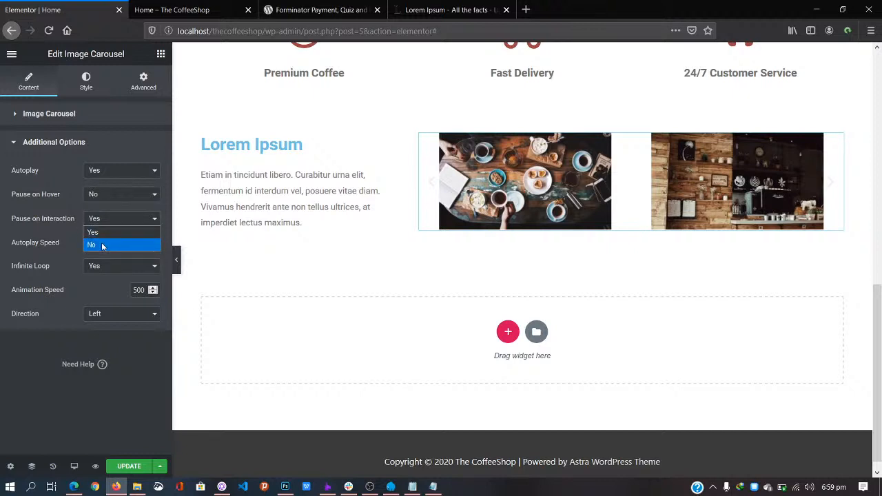
click(102, 243)
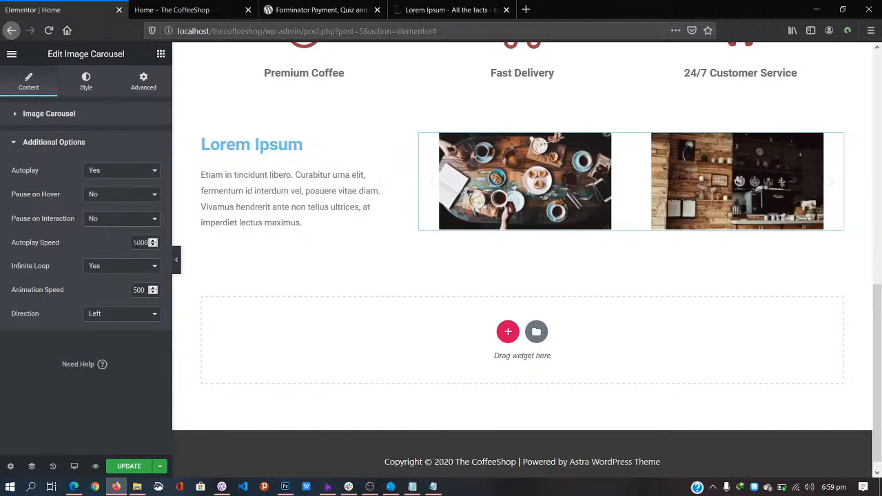
text(3)
click(127, 467)
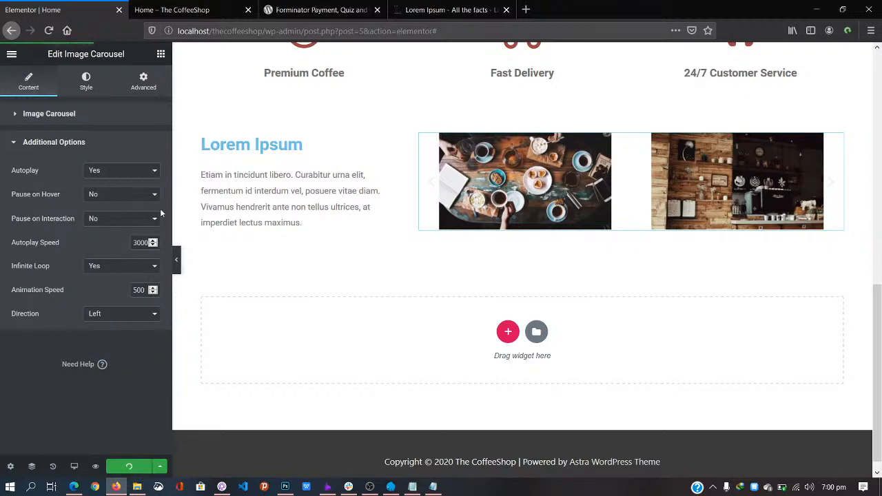
Step: Reload the live CoffeeShop home page and scroll down to watch the carousel auto-slide
click(194, 12)
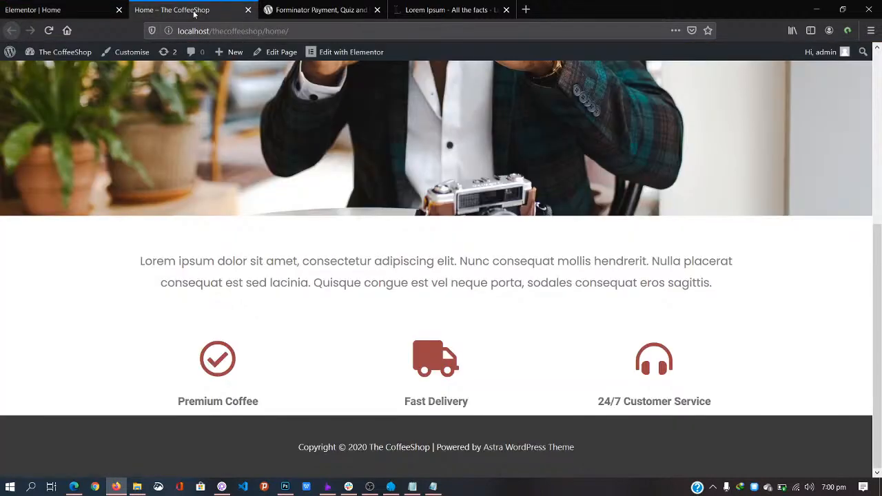
click(311, 32)
key(Return)
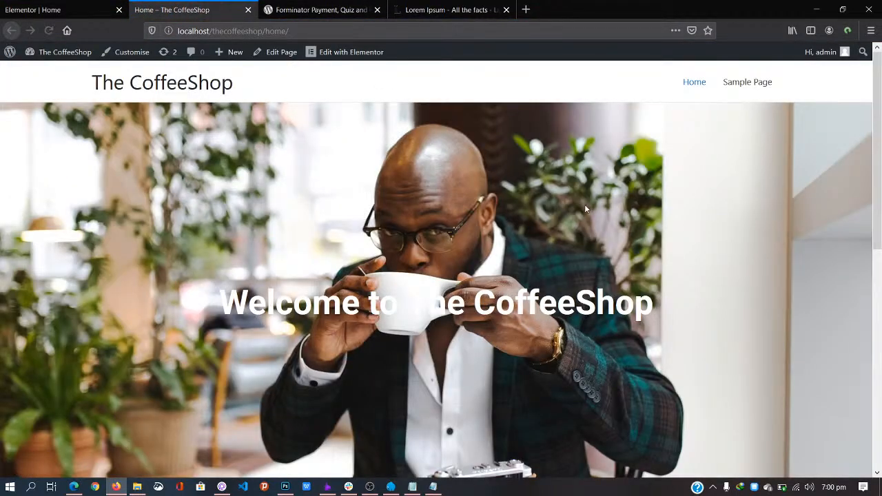
scroll(584, 201, down, 3)
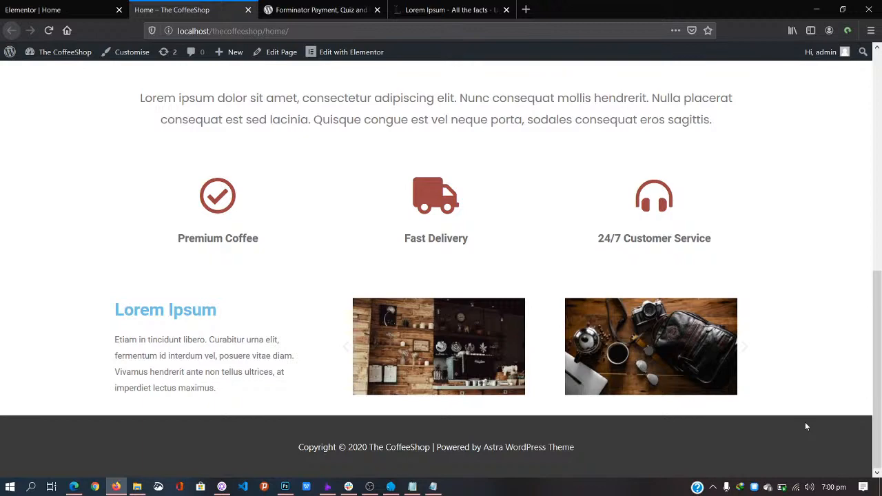
Step: Return to the Elementor editor and bring up its hamburger main menu
click(31, 7)
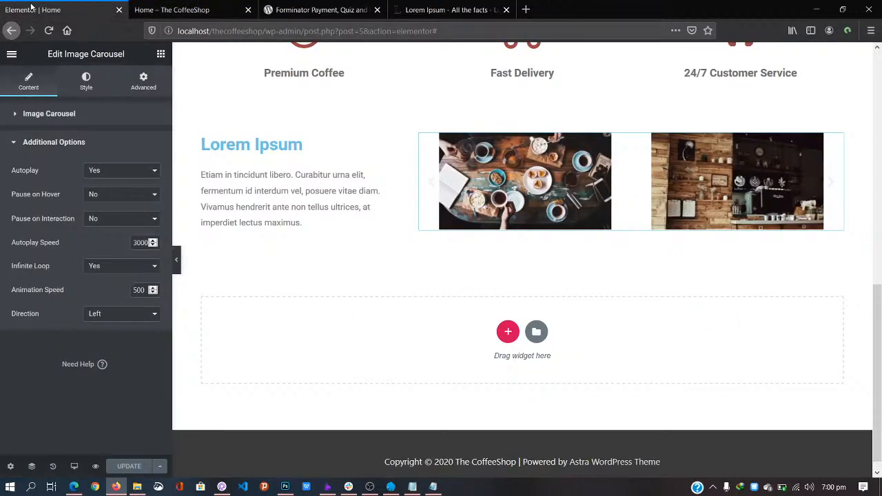
click(163, 11)
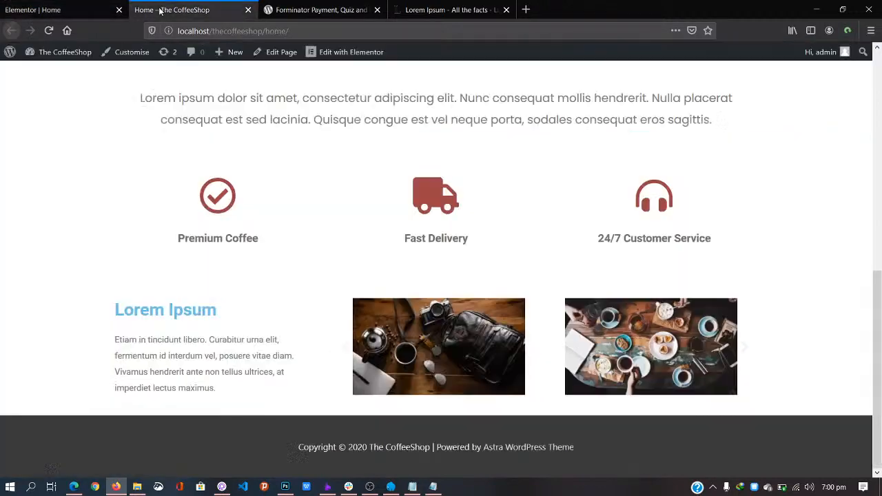
click(33, 10)
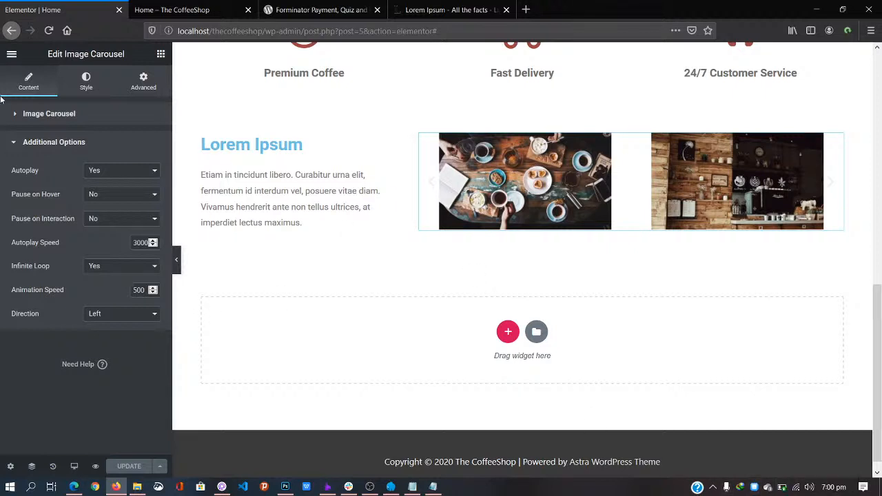
click(11, 58)
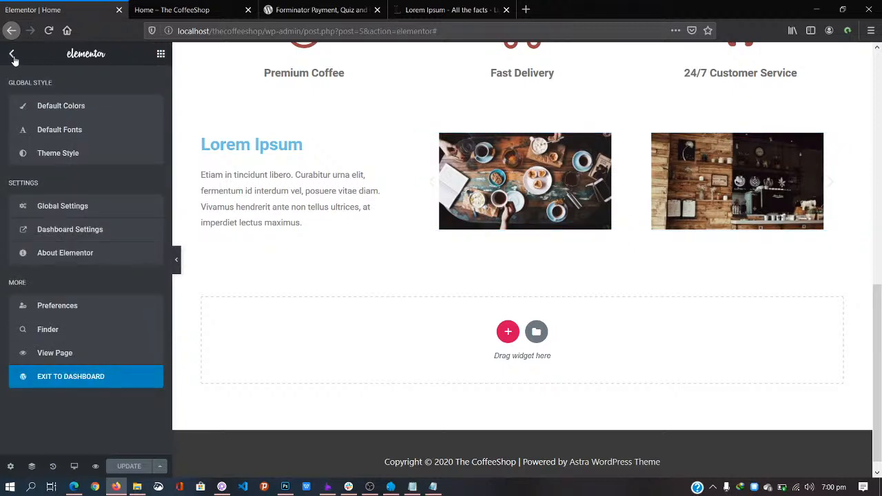
Step: Exit Elementor to the dashboard, go to Pages, then open Forminator
click(72, 377)
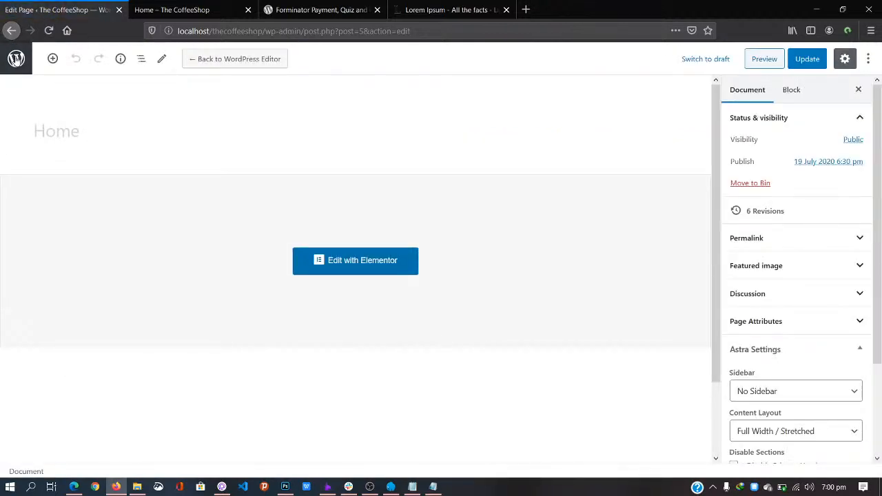
click(16, 58)
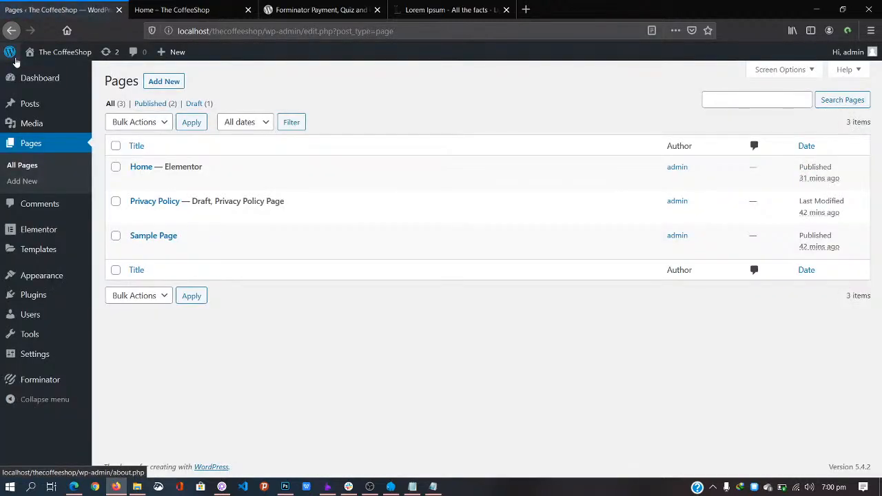
click(66, 383)
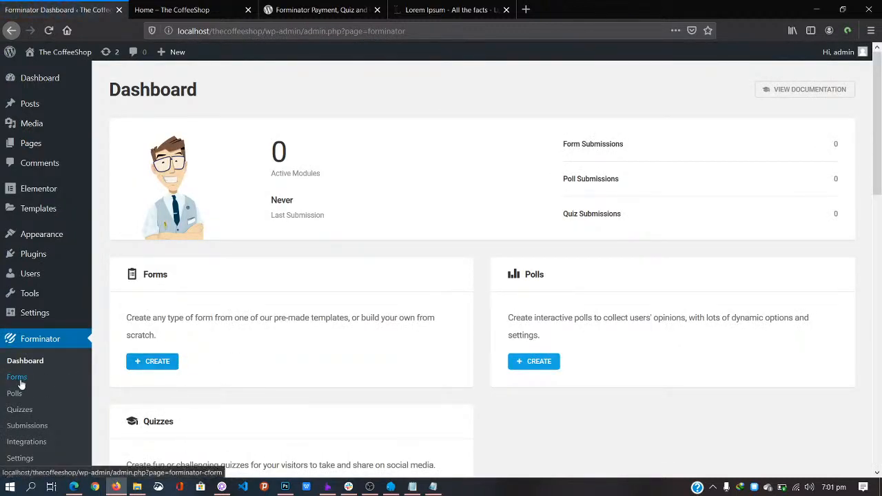
Step: Create a form from the Contact Form template and name it 'Contact Us'
click(158, 362)
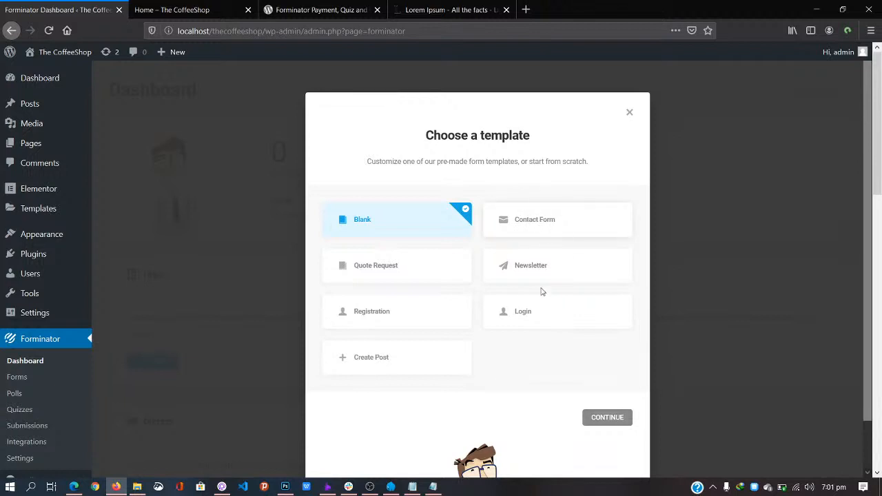
click(537, 226)
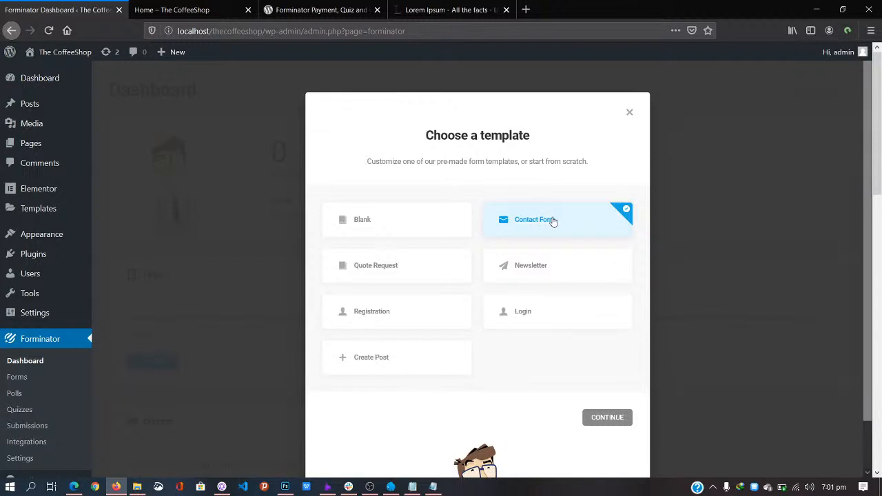
click(606, 418)
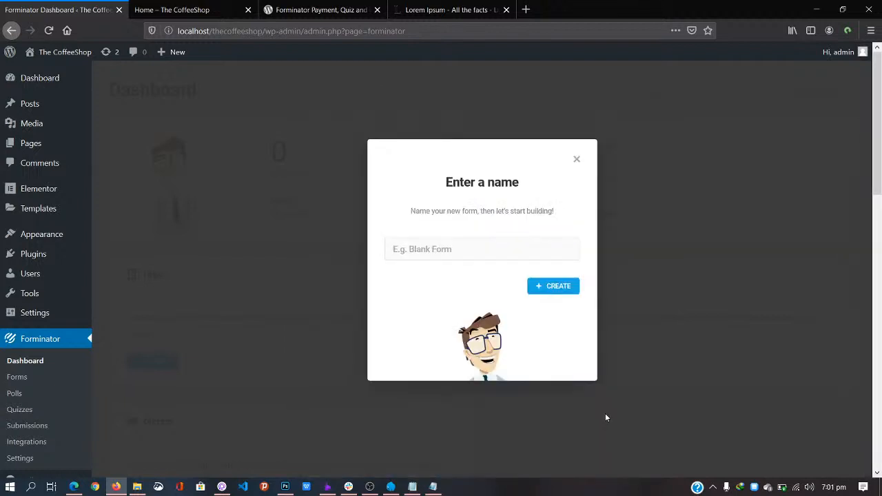
text(Contact Us)
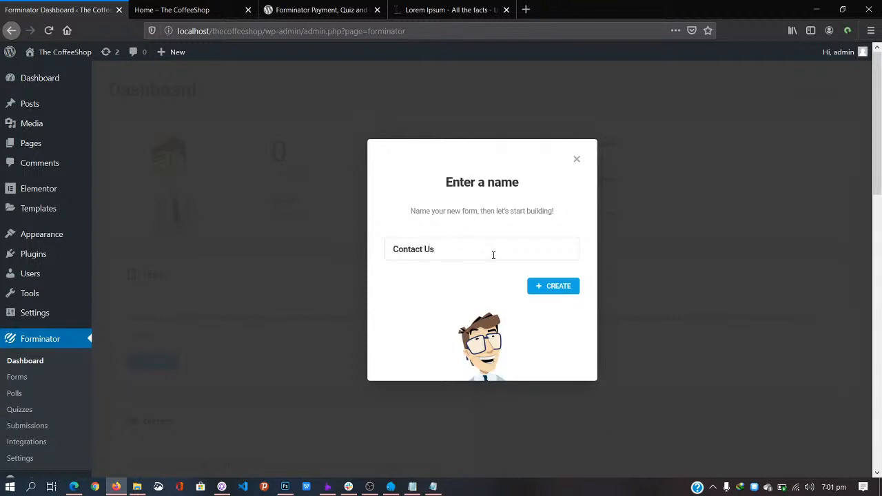
click(560, 291)
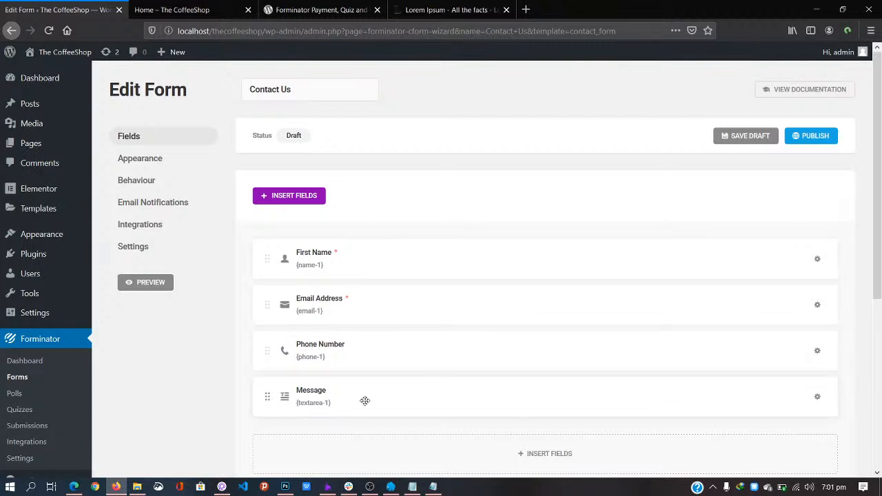
Step: Insert an Address field into the Contact Us form, below the Message field
scroll(397, 356, down, 2)
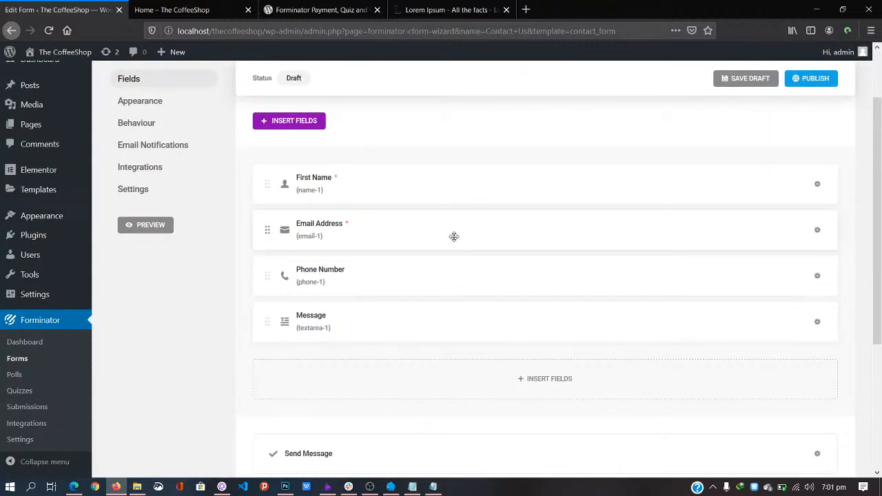
scroll(454, 236, up, 1)
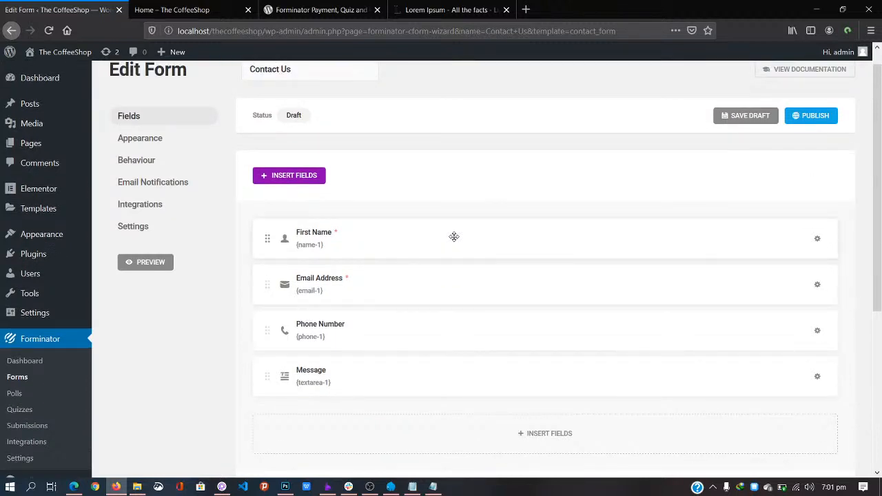
scroll(454, 237, down, 1)
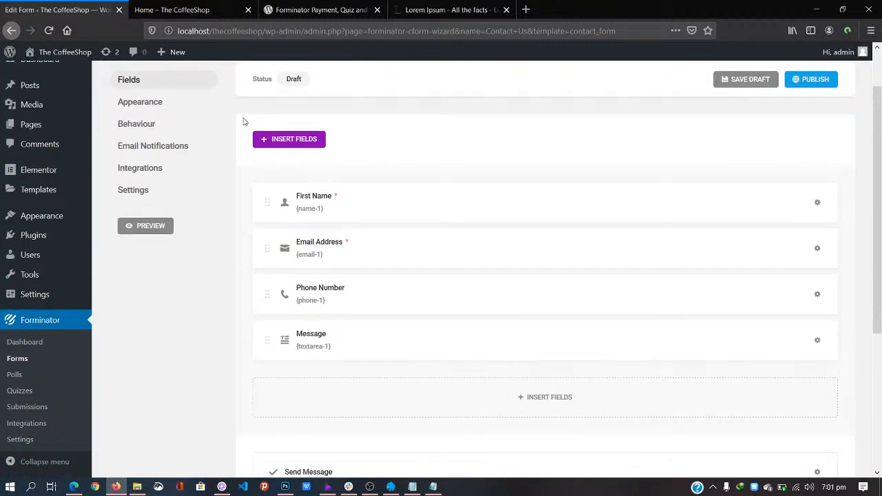
click(546, 399)
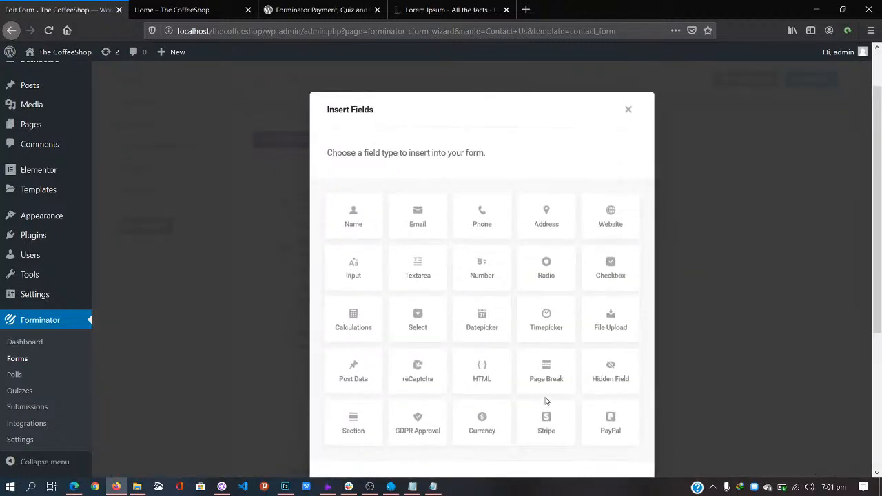
click(540, 219)
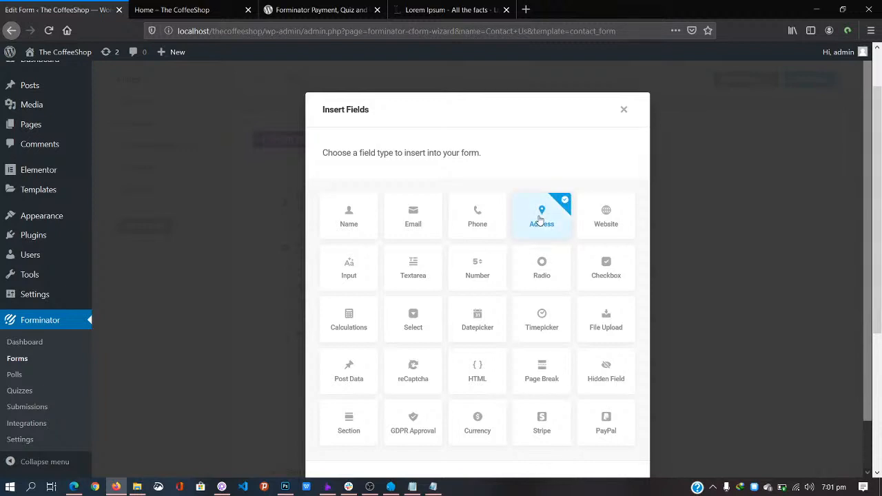
scroll(541, 220, down, 2)
click(587, 434)
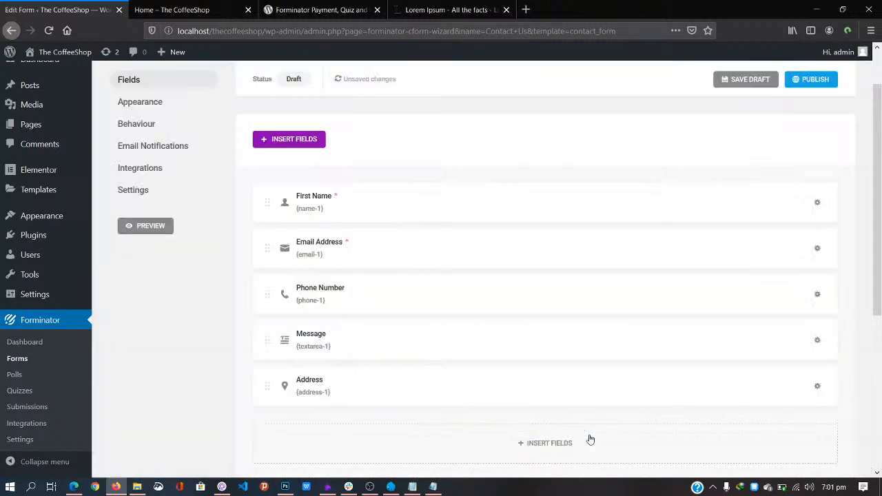
scroll(386, 390, down, 1)
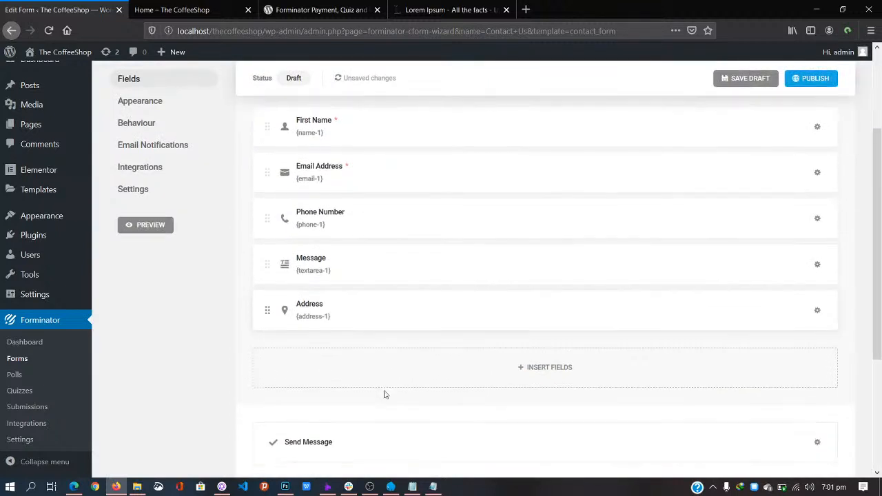
scroll(363, 315, up, 1)
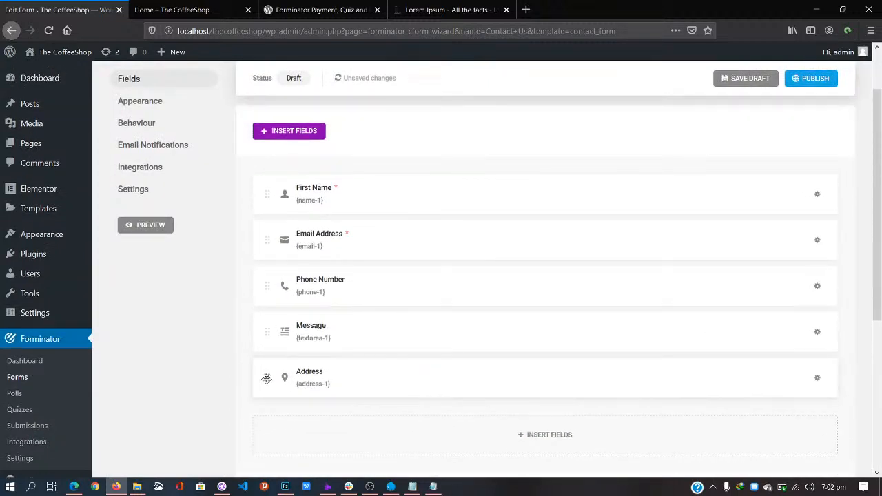
Step: Drag Address above Message and move Phone Number back so each field has its own row
drag(266, 378, 271, 300)
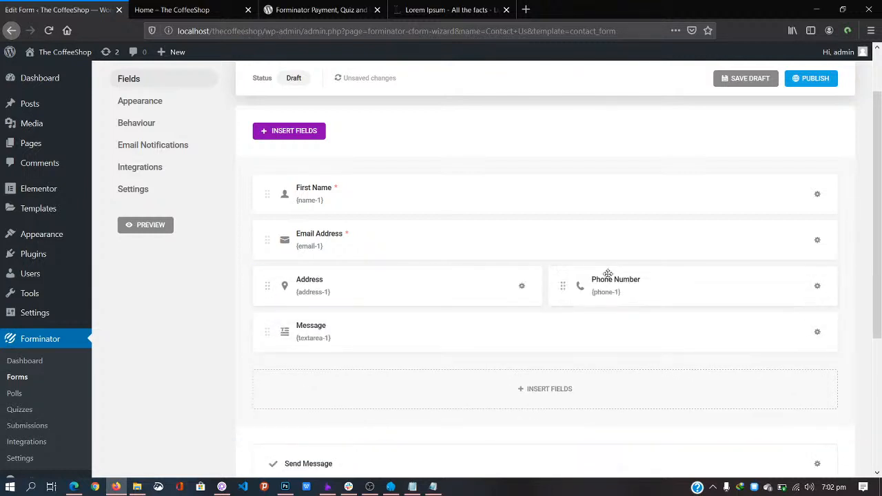
click(561, 287)
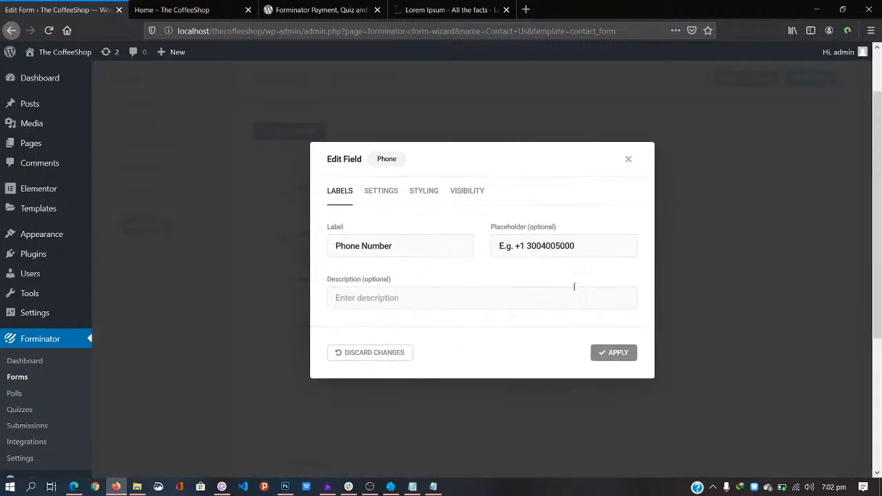
click(628, 161)
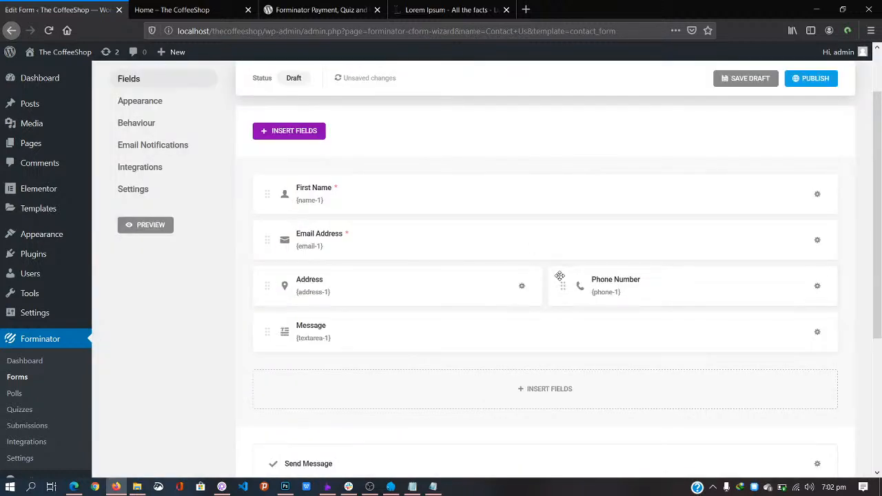
drag(557, 281, 334, 266)
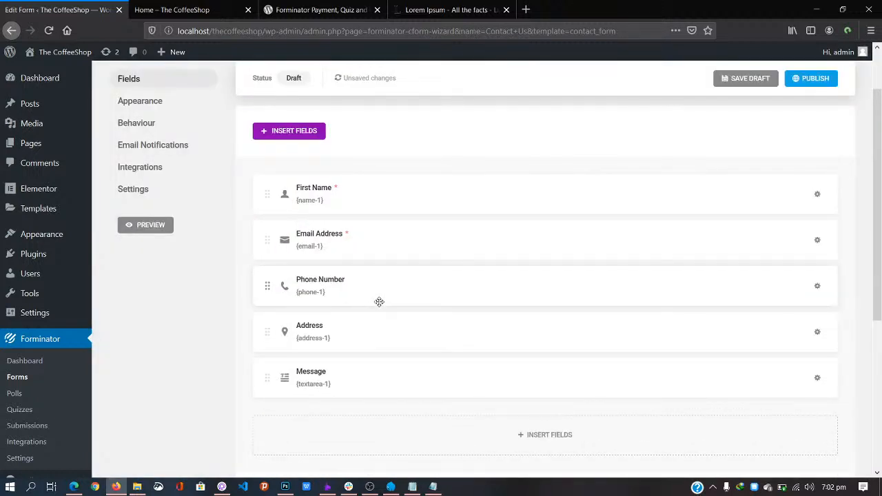
scroll(379, 302, down, 4)
scroll(380, 305, up, 2)
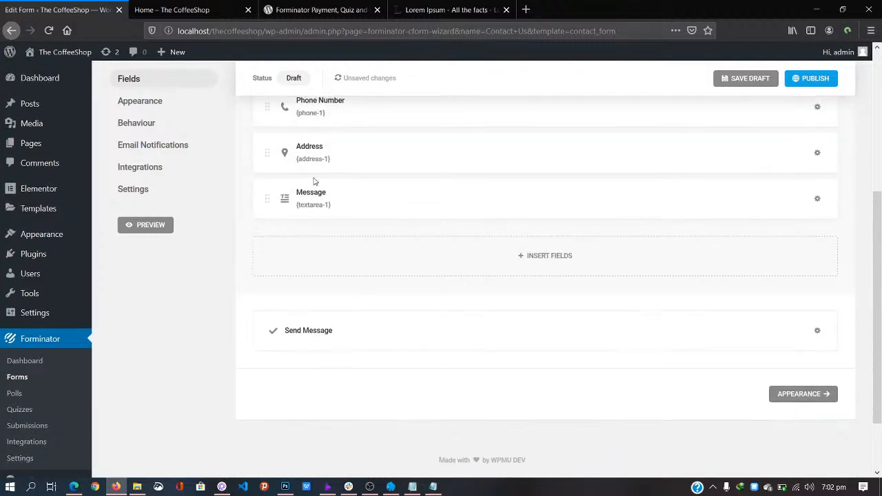
scroll(358, 205, up, 1)
scroll(358, 206, up, 1)
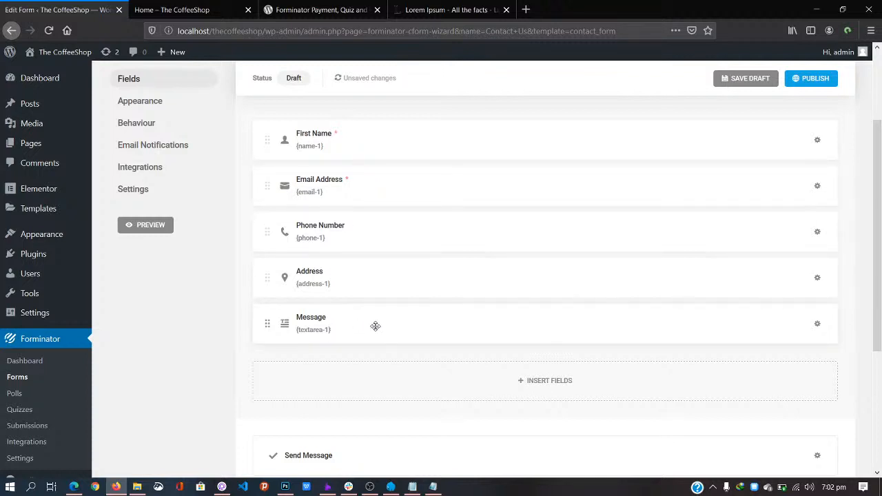
scroll(388, 322, down, 2)
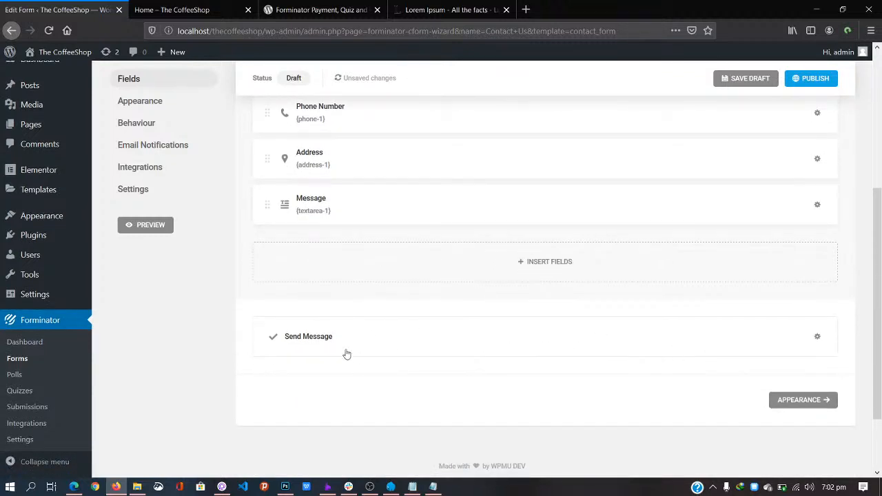
Step: Replace the Send Message button text with 'Send the Raven' and apply it
click(318, 340)
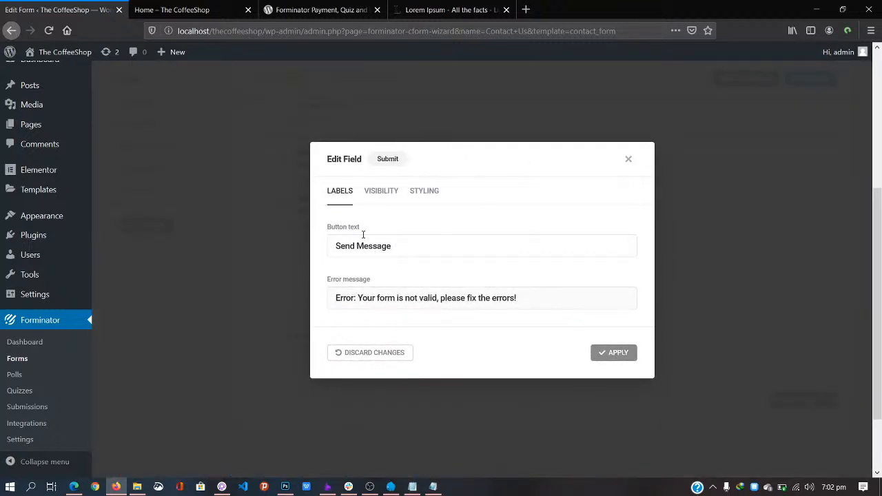
drag(394, 246, 235, 204)
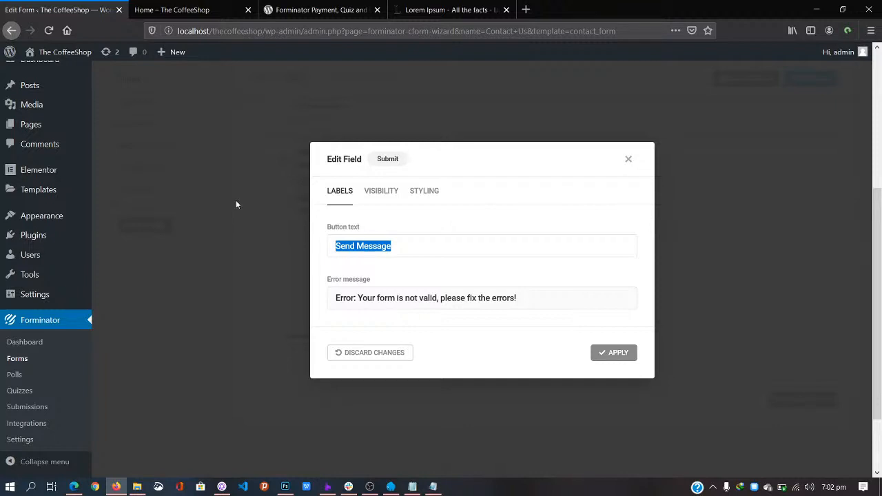
text(S)
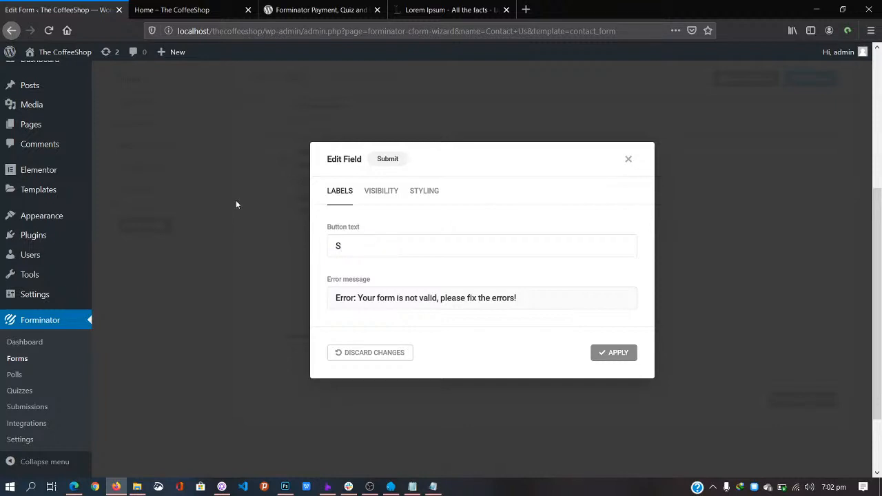
text(end the Raven)
click(629, 352)
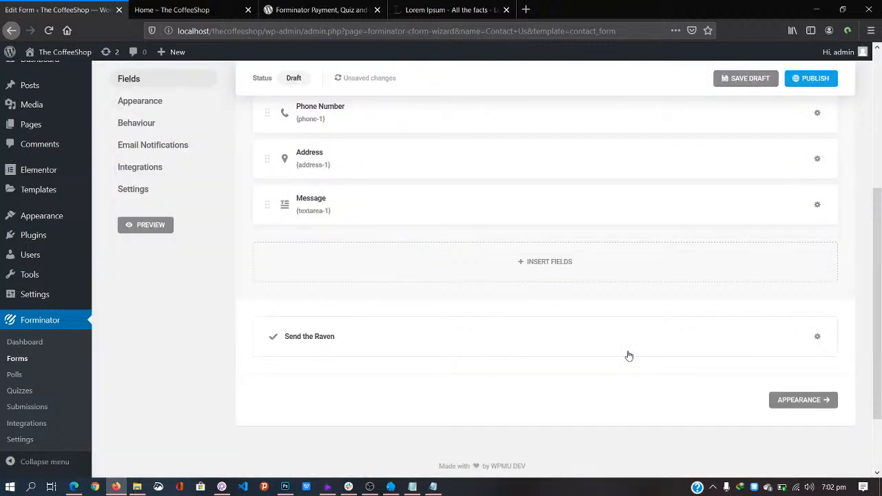
scroll(628, 356, up, 5)
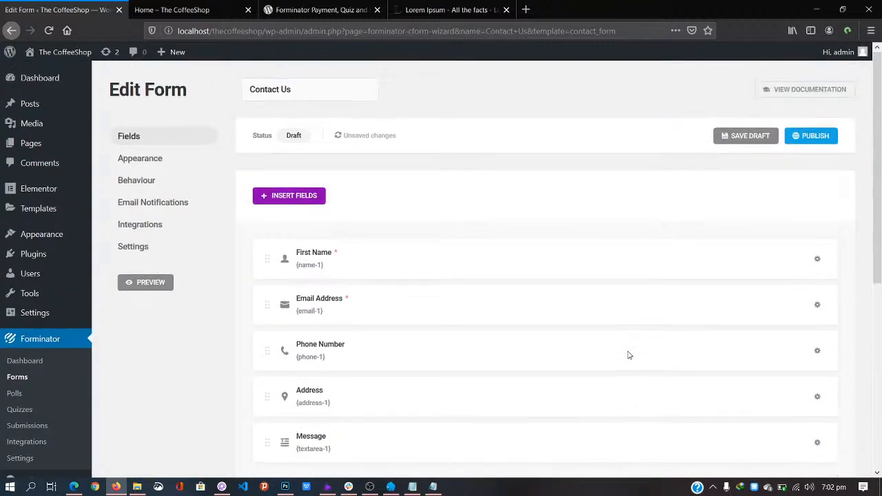
scroll(627, 350, down, 3)
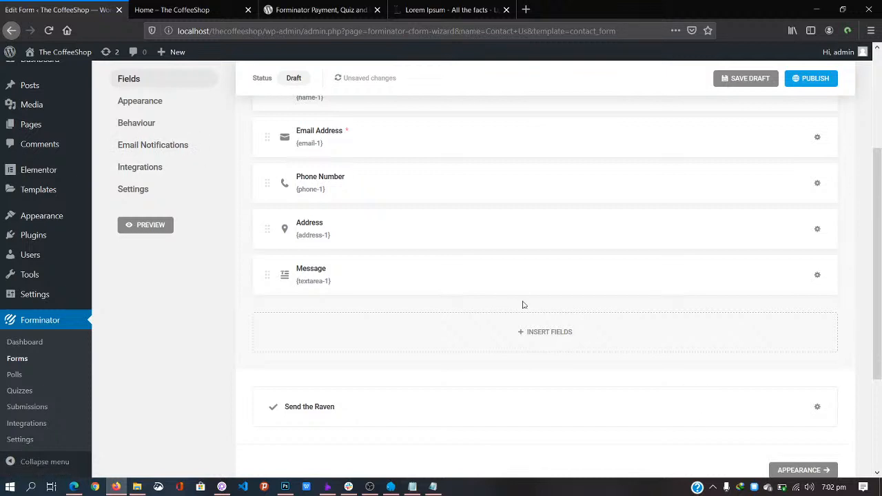
scroll(251, 222, up, 3)
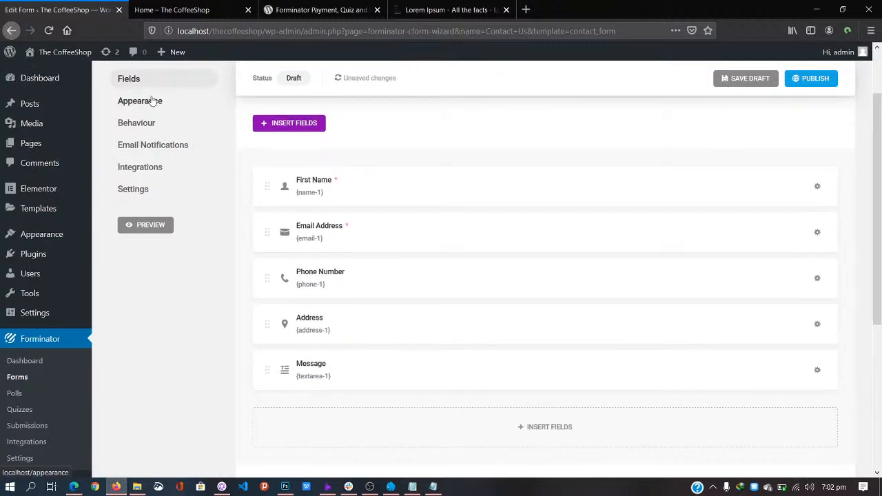
Step: In Appearance, preview the Flat, Material, Bold and no-stylesheet design styles
click(139, 101)
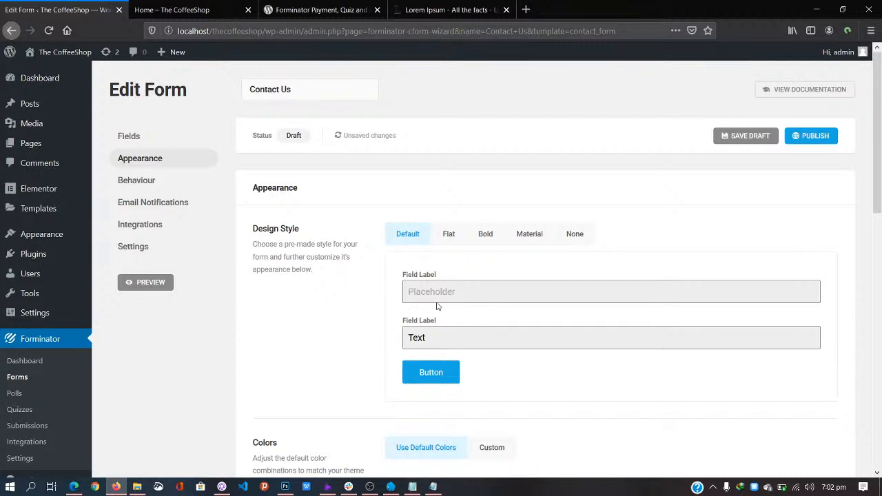
click(449, 234)
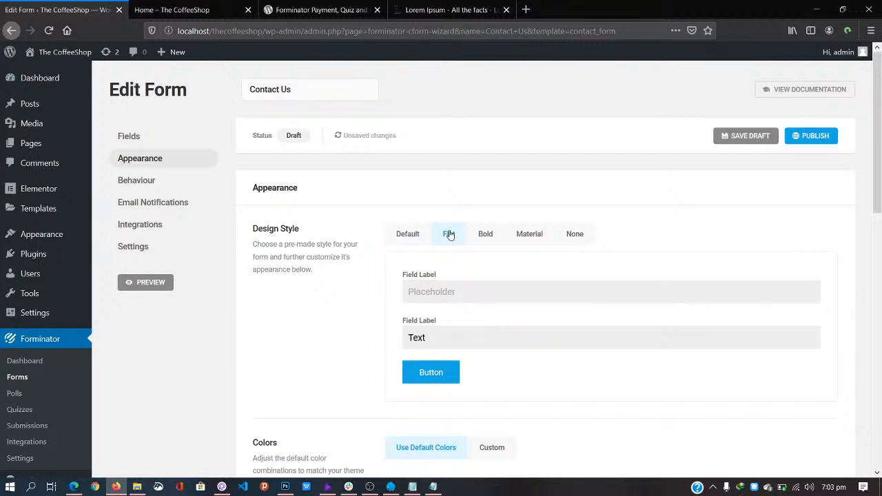
click(508, 234)
click(492, 238)
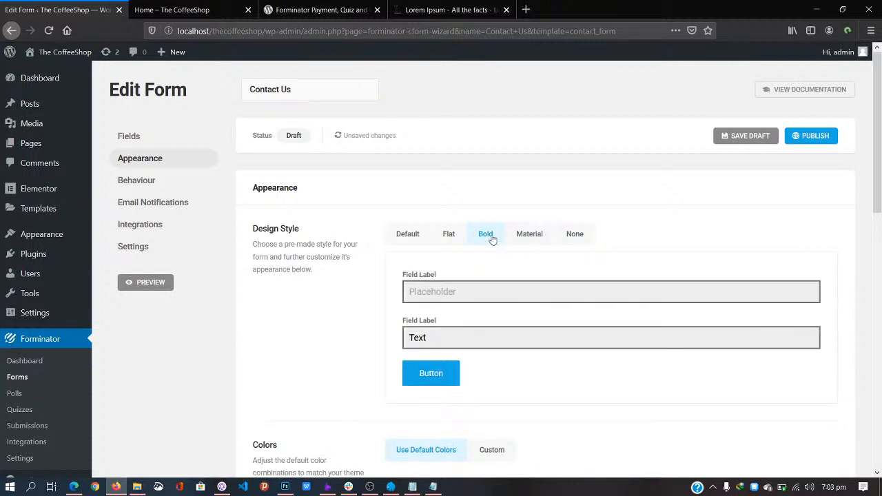
click(526, 238)
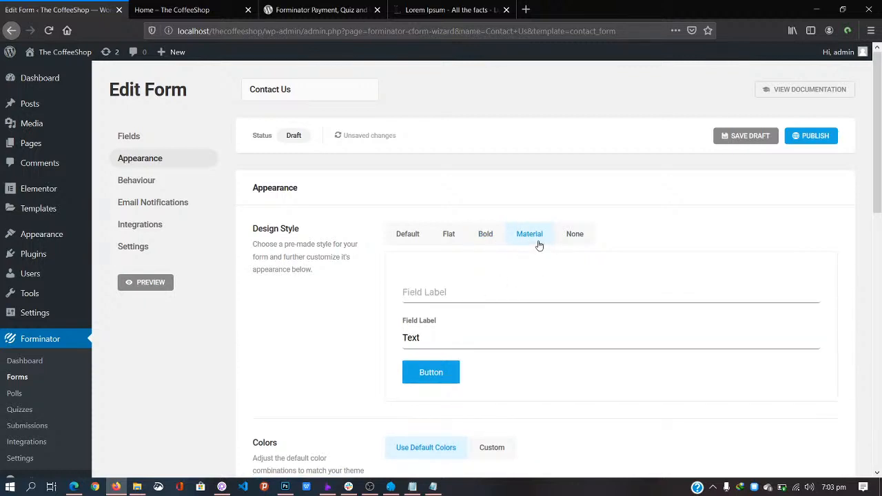
click(570, 237)
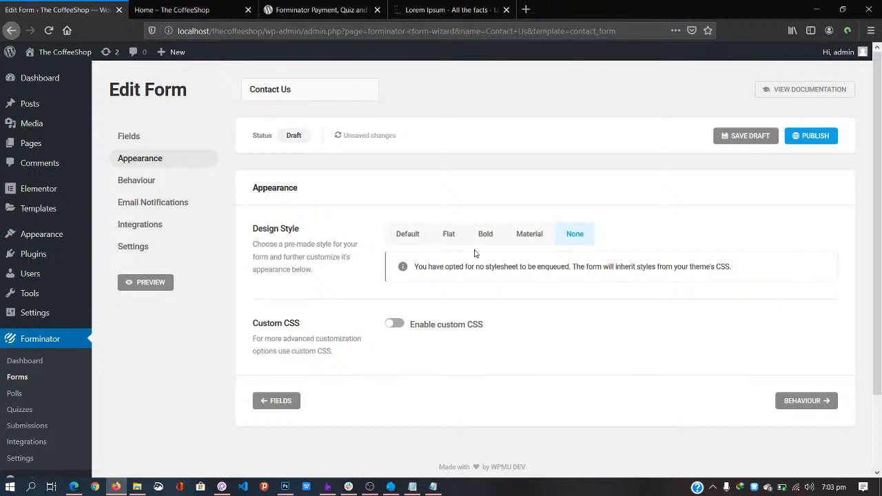
Step: Toggle custom CSS on and off, compare Flat again, and settle on the Material style
click(398, 326)
click(398, 323)
click(451, 235)
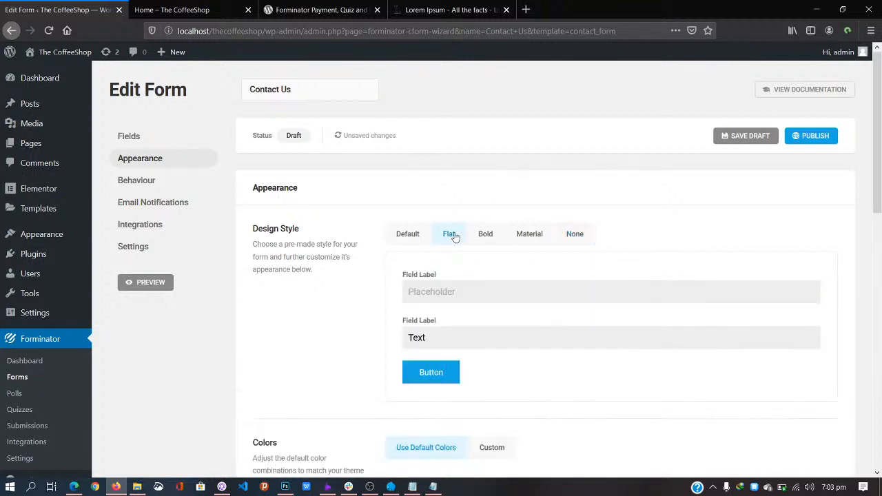
click(529, 235)
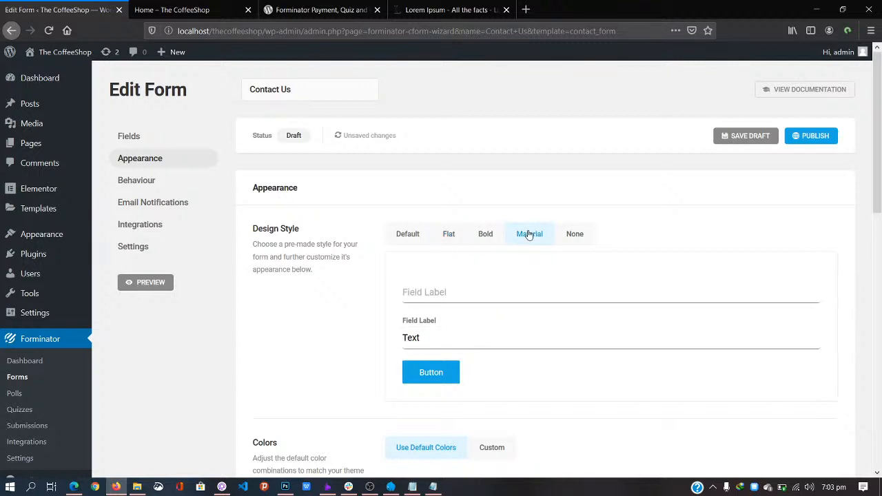
click(452, 236)
click(523, 238)
scroll(333, 403, down, 5)
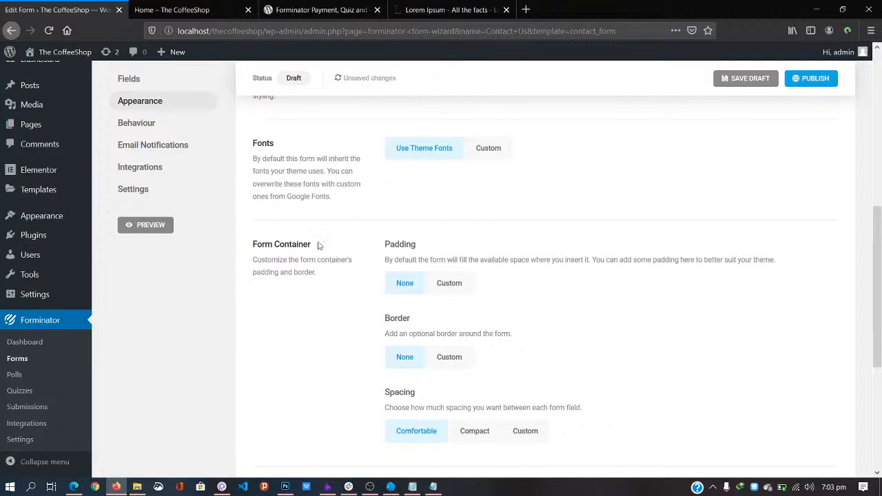
Step: Set the Behaviour success message to 'Good, the raven got your message to us. Talk soon', then open Email Notifications
click(138, 123)
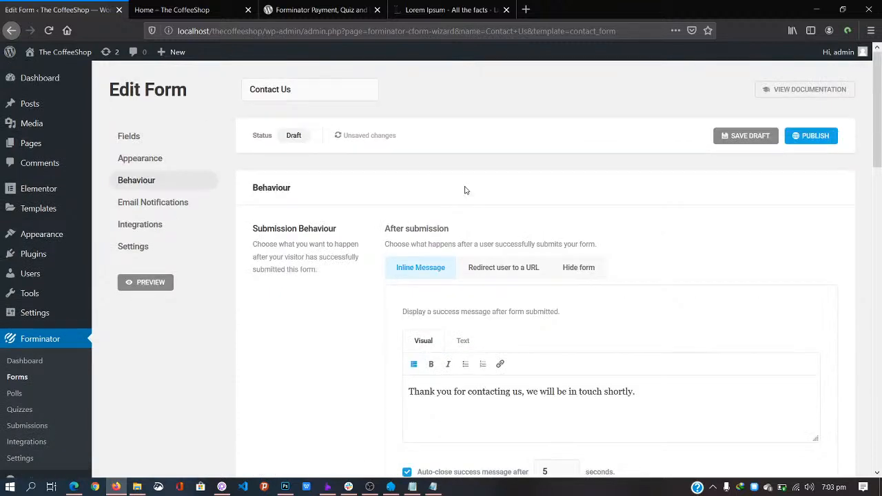
scroll(466, 190, down, 5)
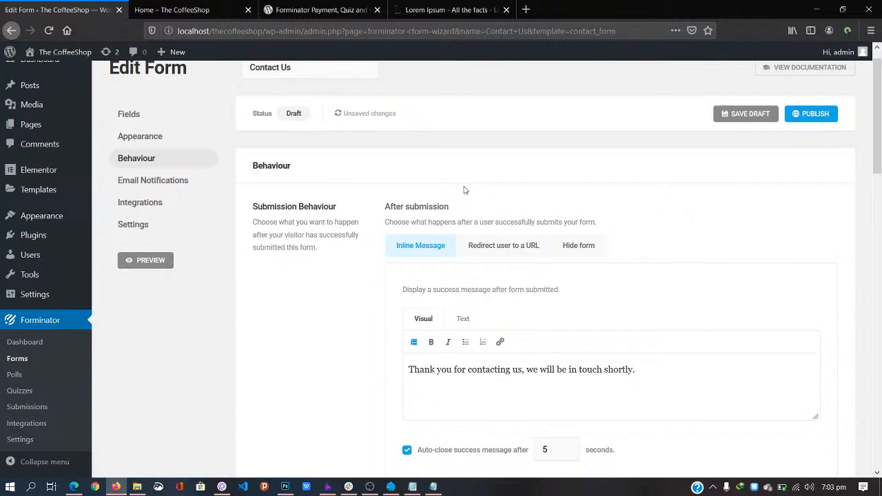
scroll(455, 159, up, 3)
scroll(636, 246, down, 1)
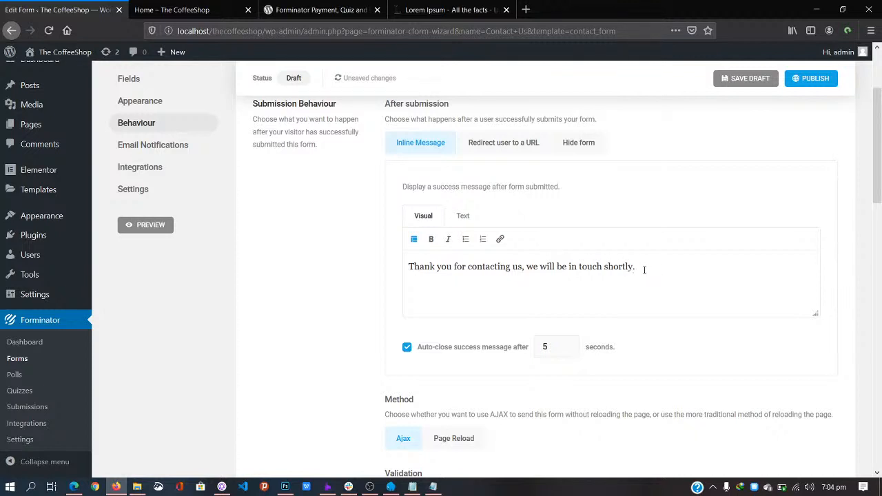
drag(666, 263, 389, 262)
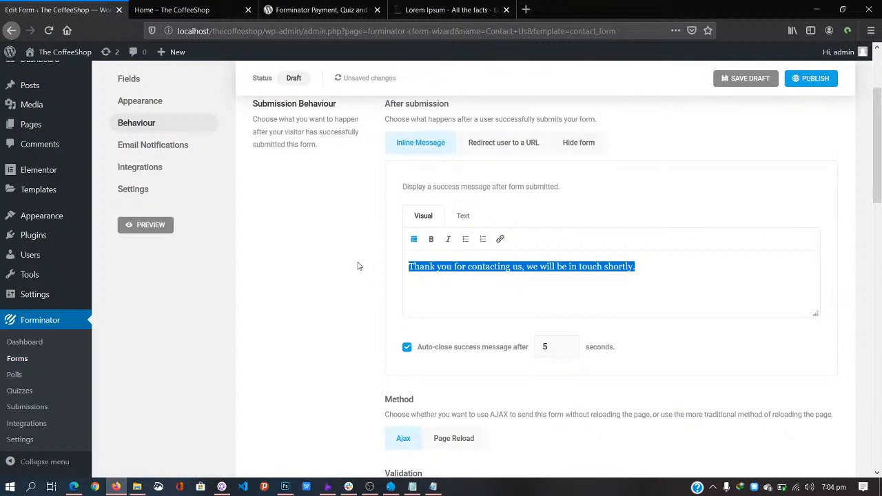
text(Good)
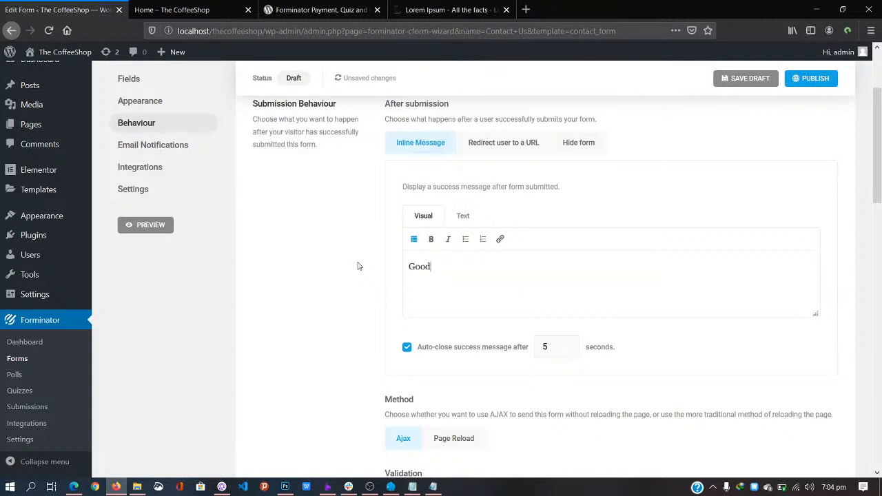
text(, we got your message)
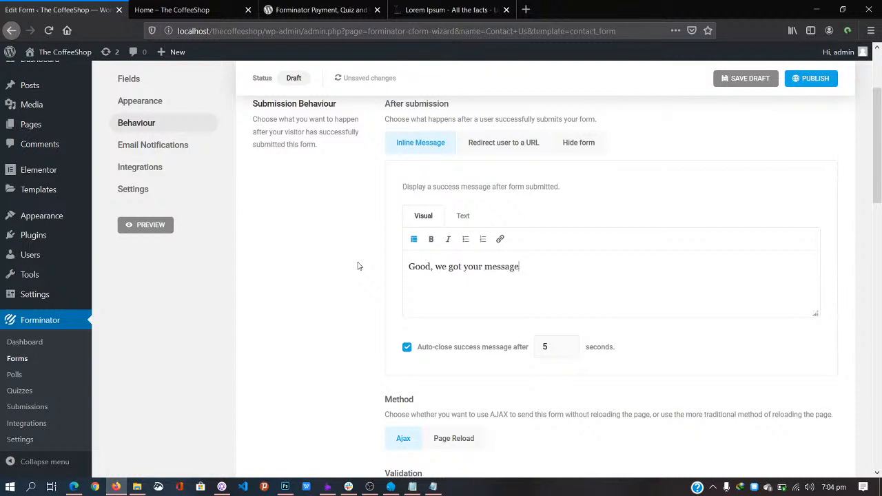
key(BackSpace)
key(BackSpace)
key(BackSpace)
key(BackSpace)
key(BackSpace)
key(BackSpace)
key(BackSpace)
key(BackSpace)
key(BackSpace)
key(BackSpace)
key(BackSpace)
key(BackSpace)
key(BackSpace)
key(BackSpace)
key(BackSpace)
key(BackSpace)
key(BackSpace)
key(BackSpace)
key(BackSpace)
key(BackSpace)
text(the raven got y)
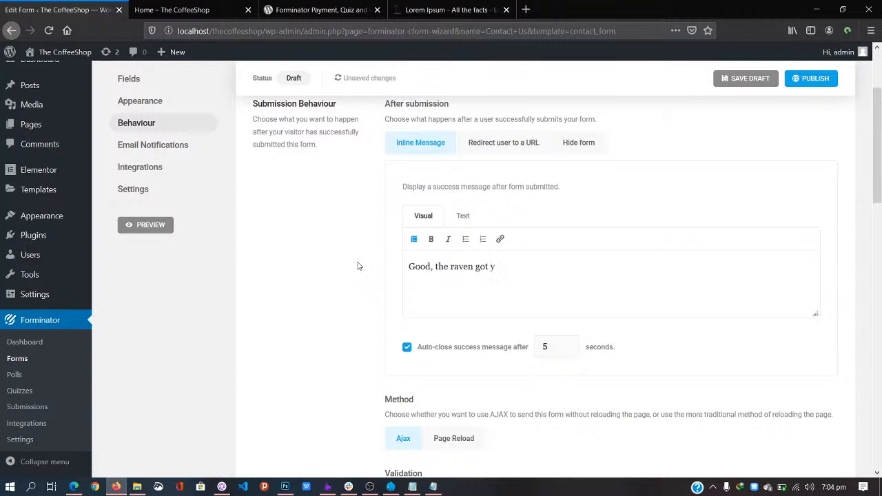
text(our message to us. See you soon)
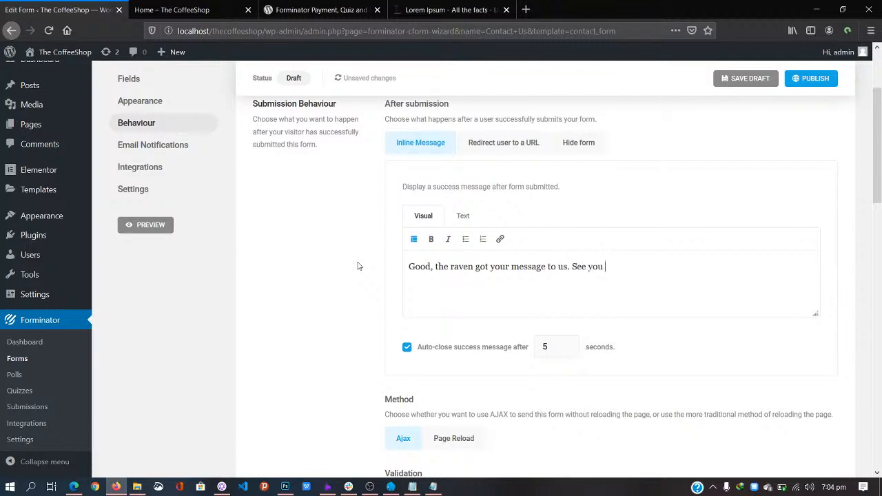
key(BackSpace)
key(BackSpace)
key(BackSpace)
key(BackSpace)
key(BackSpace)
key(BackSpace)
key(BackSpace)
key(BackSpace)
key(BackSpace)
key(BackSpace)
key(BackSpace)
key(BackSpace)
text(Talk soon)
drag(880, 182, 879, 153)
click(172, 176)
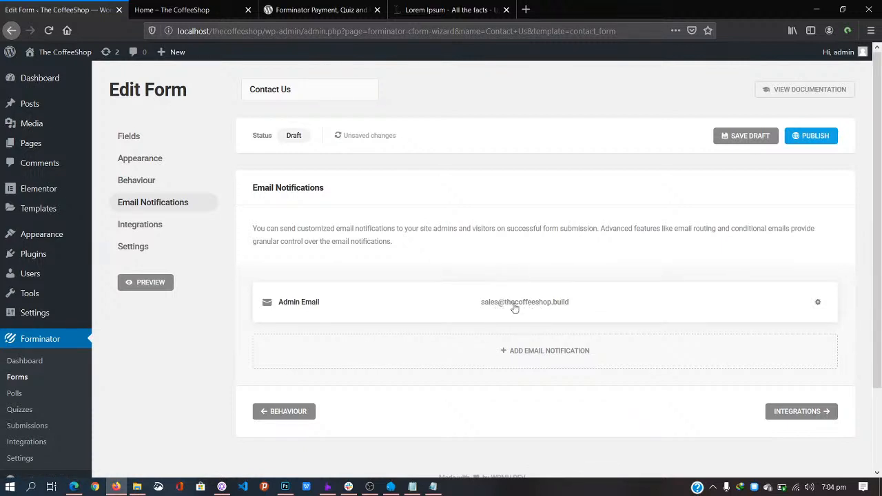
Step: Review the Contact Us form's integrations and settings, then publish the form
click(151, 224)
click(142, 247)
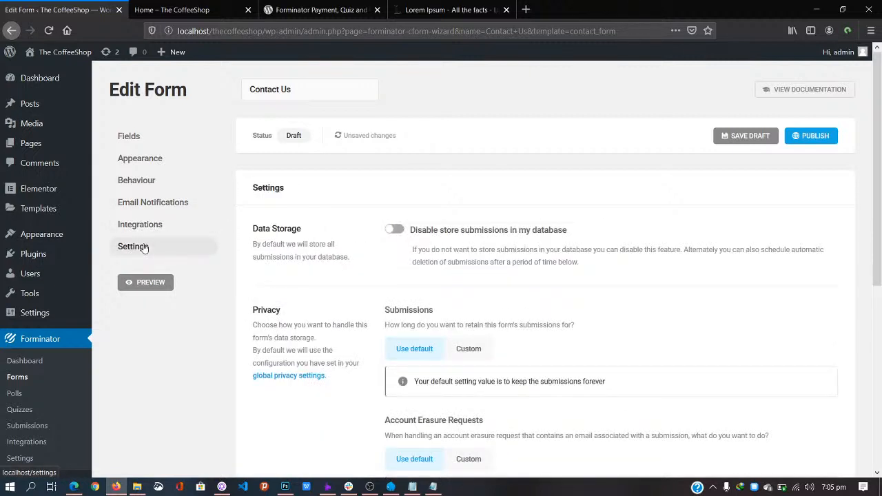
click(815, 135)
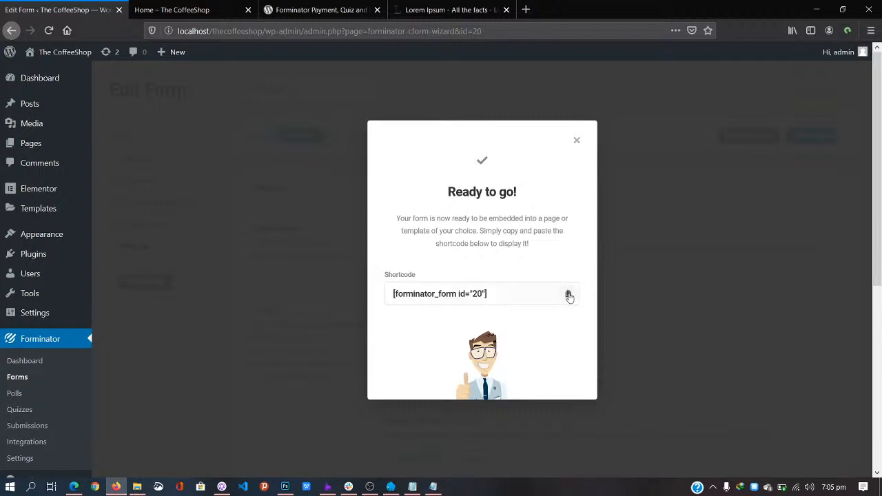
Step: Copy the form's [forminator_form id="20"] shortcode and go to the All Pages list
click(568, 294)
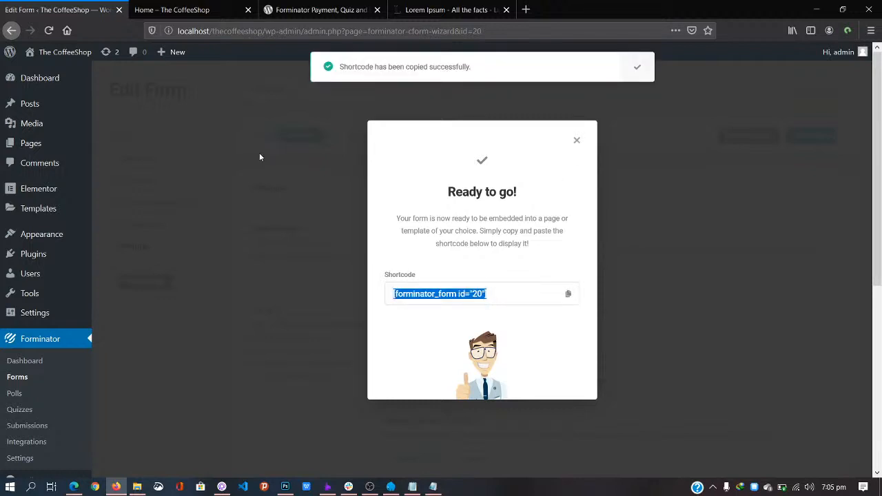
mouse_move(30, 144)
click(109, 144)
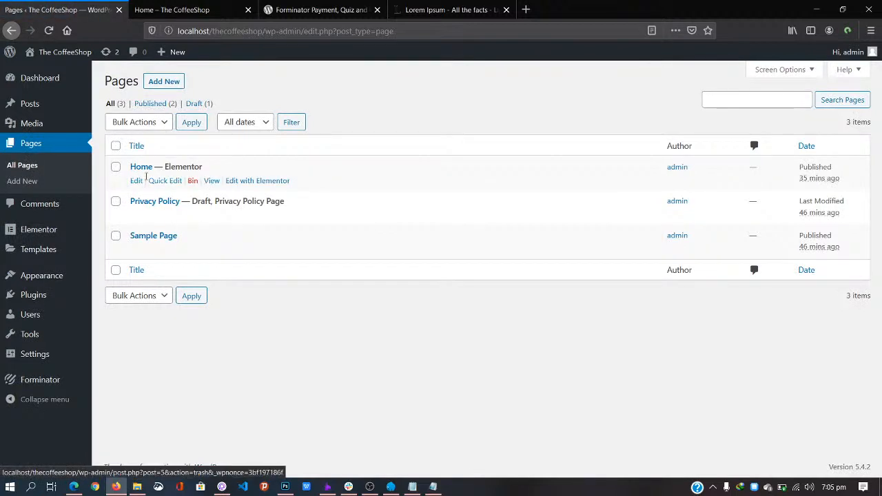
Step: Open the Home page in Elementor and add a Text Editor block below the Lorem Ipsum section
click(262, 182)
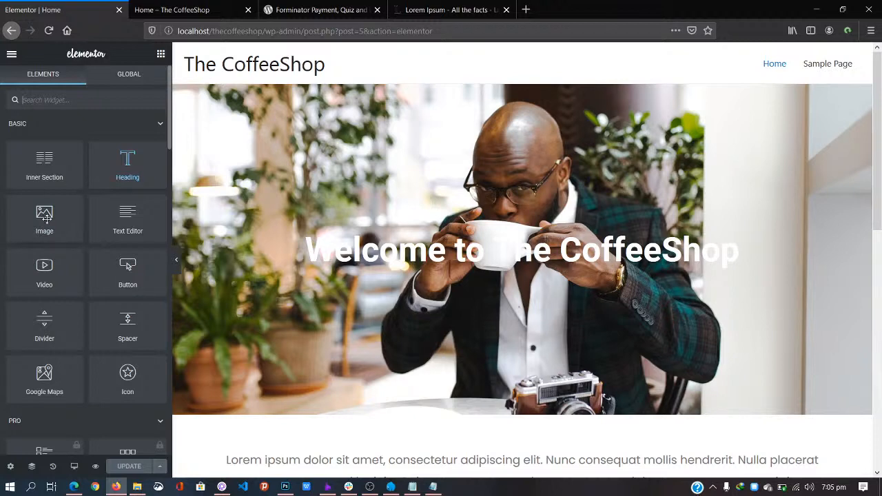
scroll(126, 234, down, 5)
scroll(125, 236, down, 8)
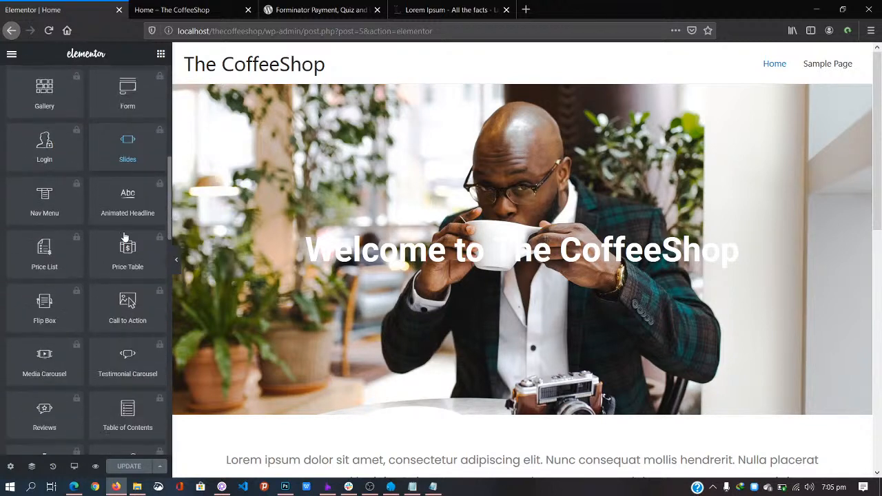
scroll(124, 237, up, 10)
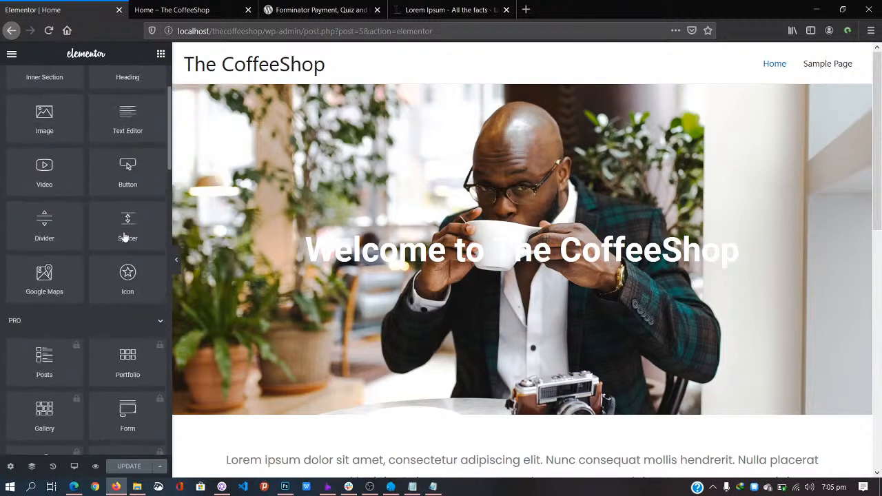
scroll(425, 305, down, 10)
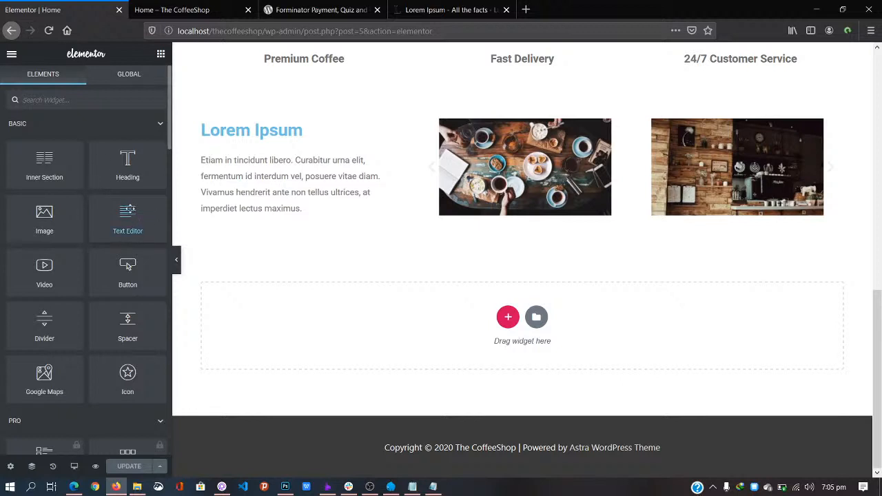
drag(128, 210, 508, 318)
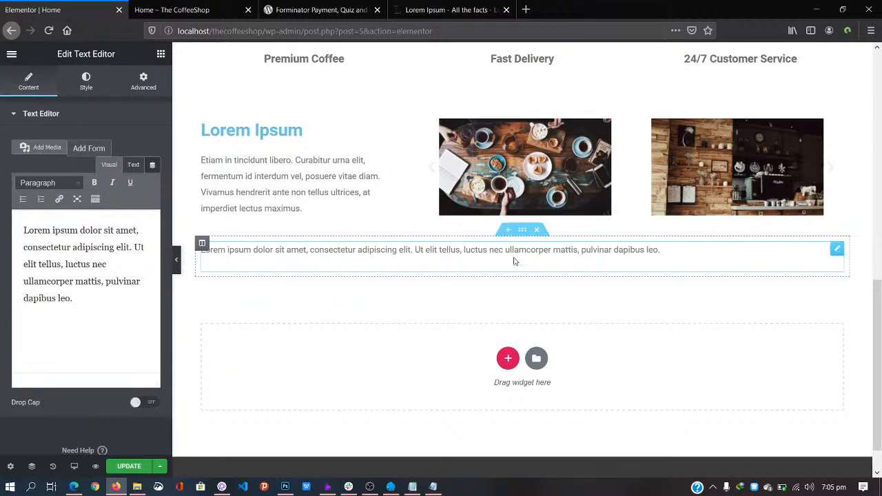
Step: Replace the text block's placeholder with the [forminator_form id="20"] shortcode and update the page
click(104, 298)
drag(95, 305, 2, 210)
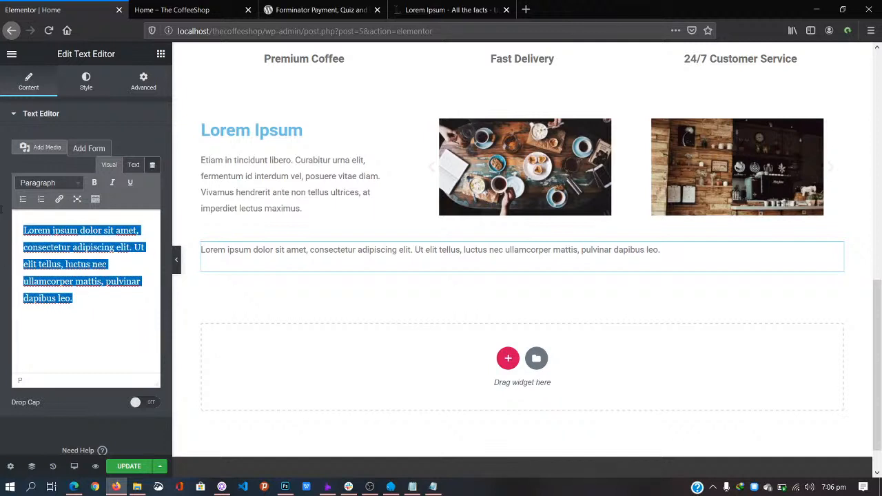
key(ctrl+v)
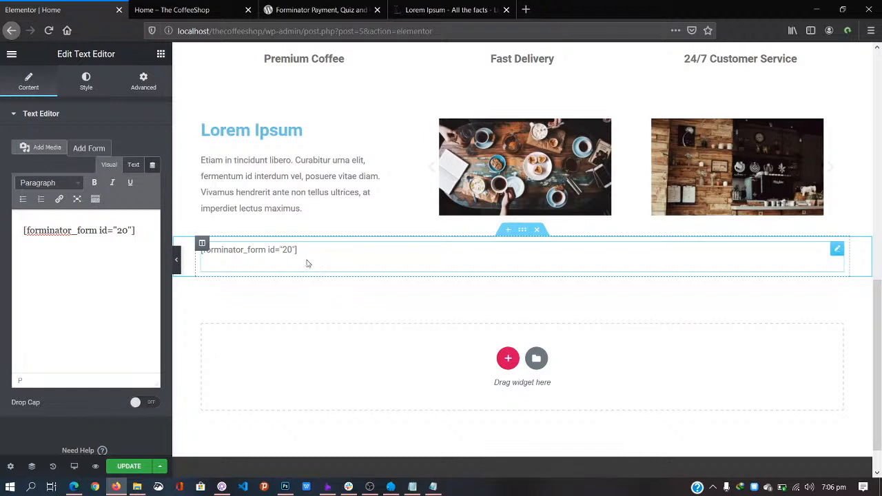
click(138, 467)
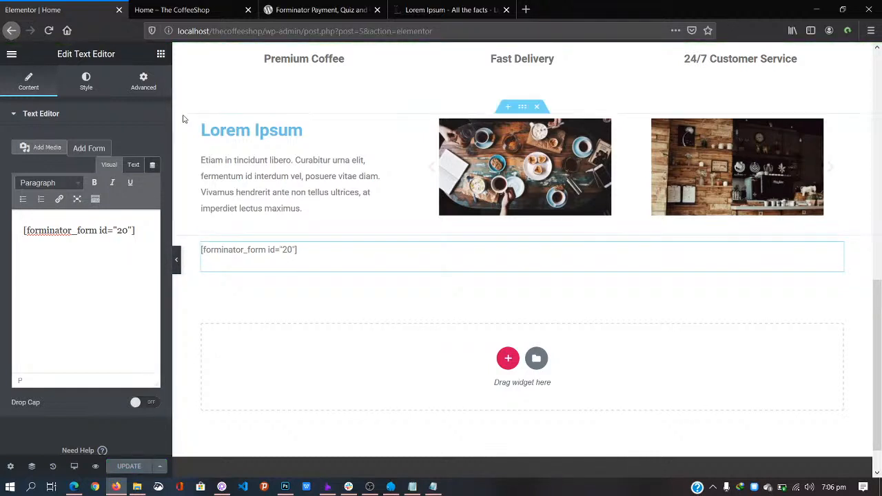
click(189, 10)
click(356, 28)
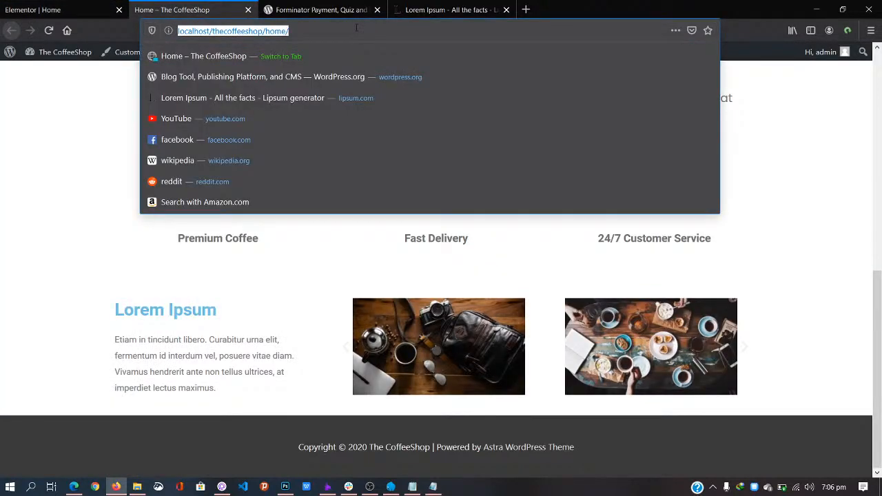
key(Return)
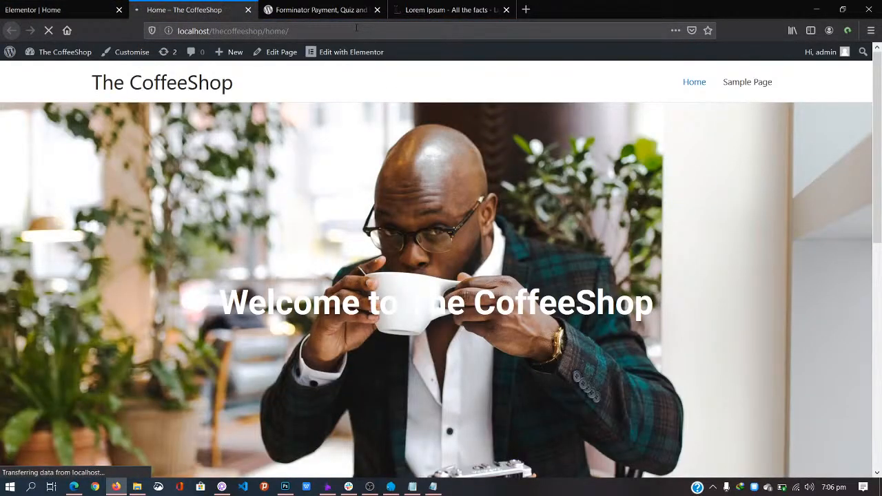
drag(877, 135, 879, 451)
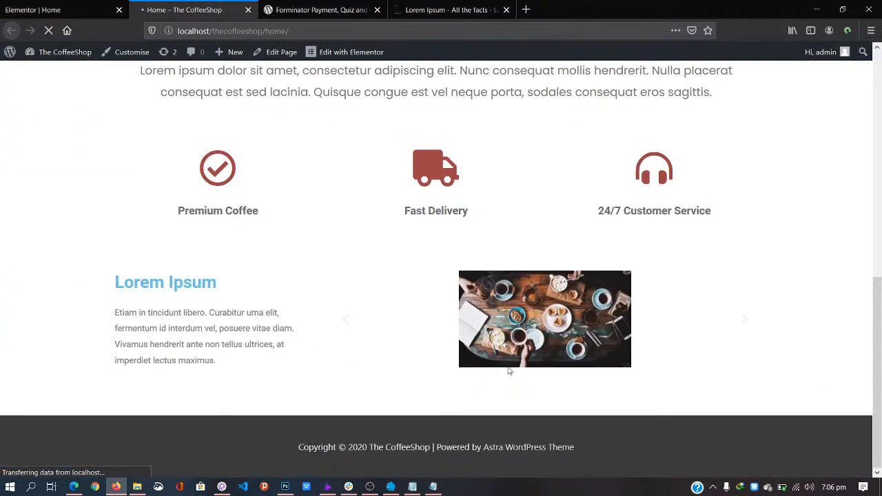
drag(878, 266, 880, 337)
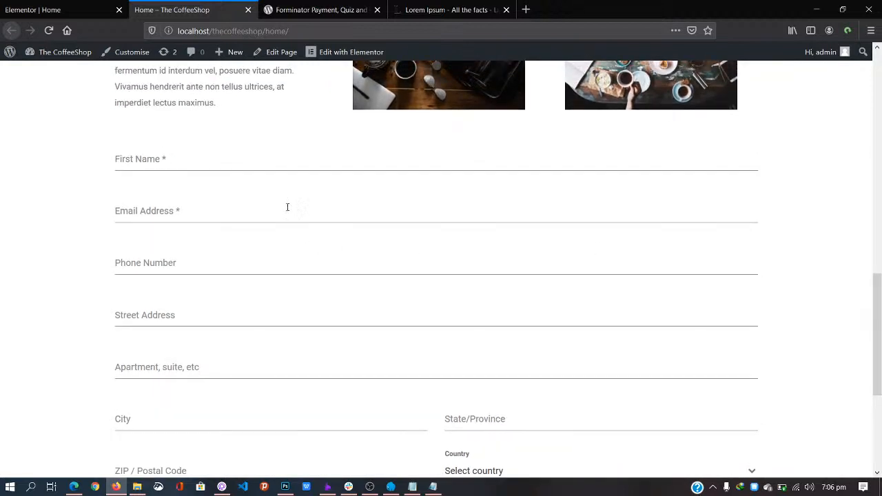
mouse_move(879, 331)
mouse_down()
mouse_move(880, 408)
mouse_move(880, 102)
mouse_move(880, 378)
mouse_move(880, 344)
mouse_up()
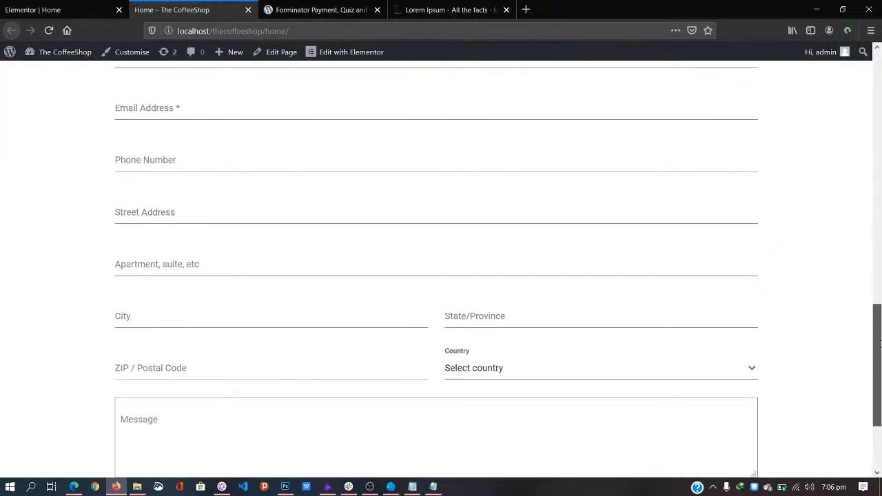
click(53, 10)
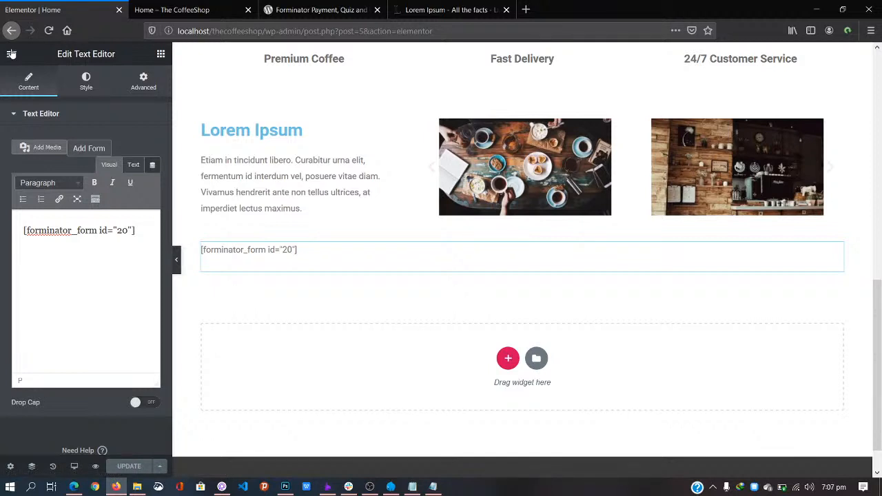
click(167, 10)
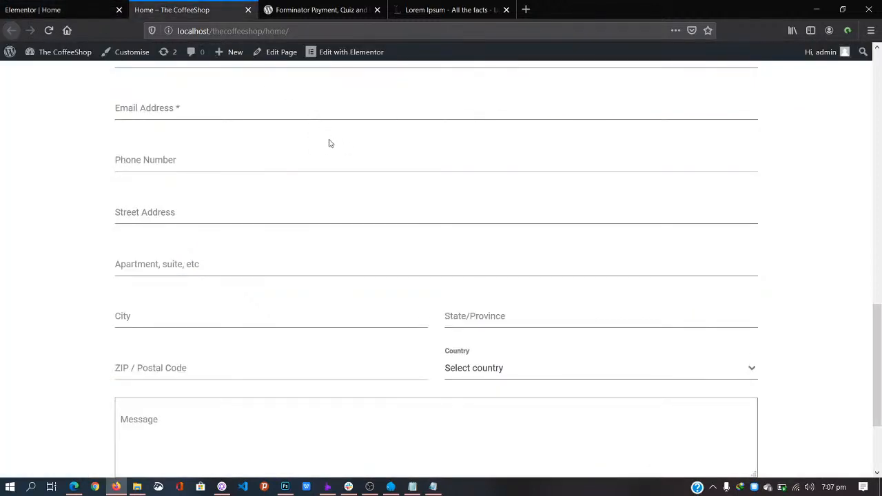
drag(879, 319, 879, 222)
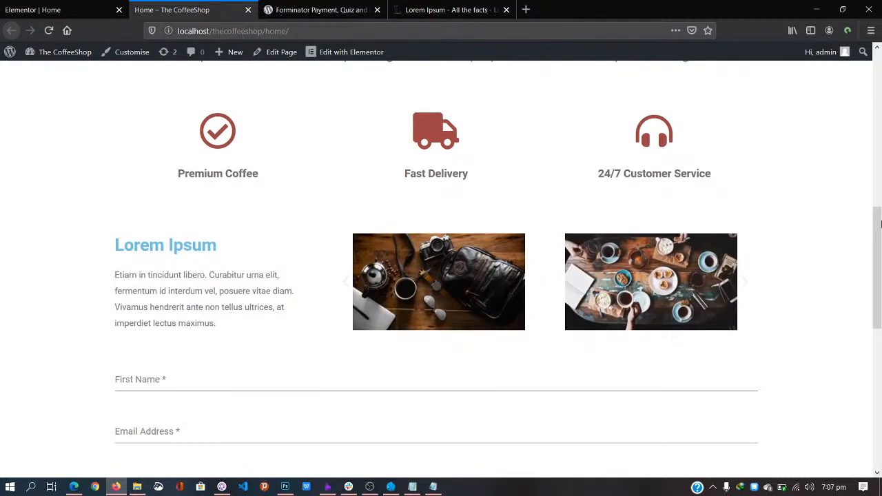
drag(881, 224, 880, 284)
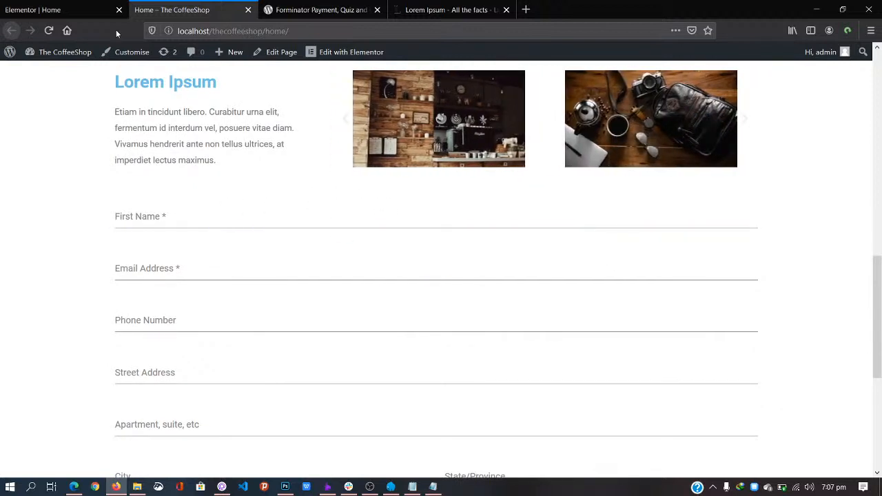
click(42, 10)
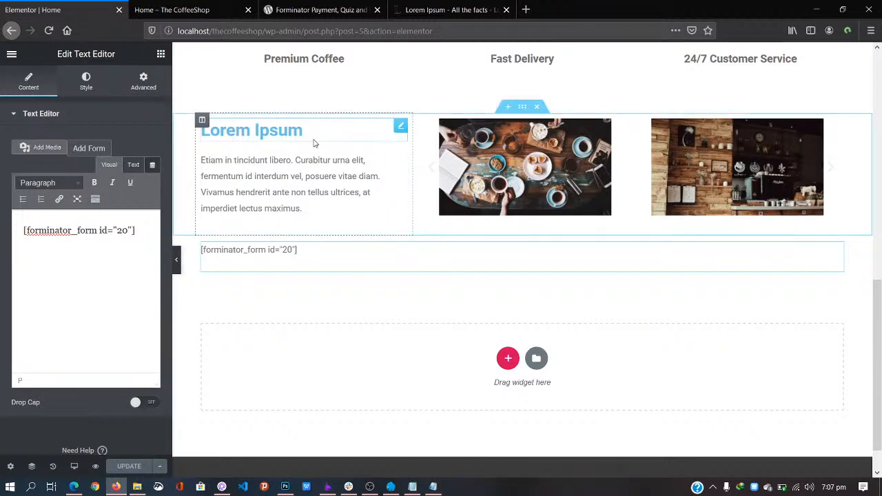
Step: Duplicate the Lorem Ipsum heading, move the copy above the form, and retype it 'Contact Us'
right_click(403, 133)
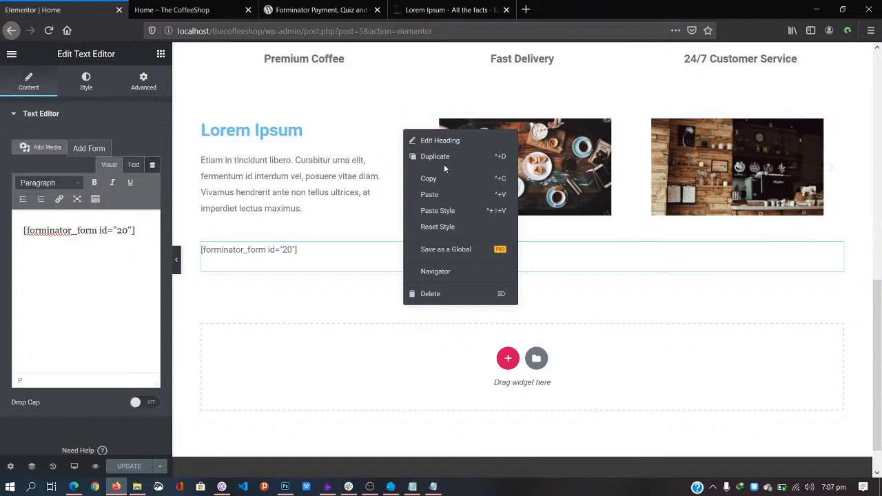
click(446, 158)
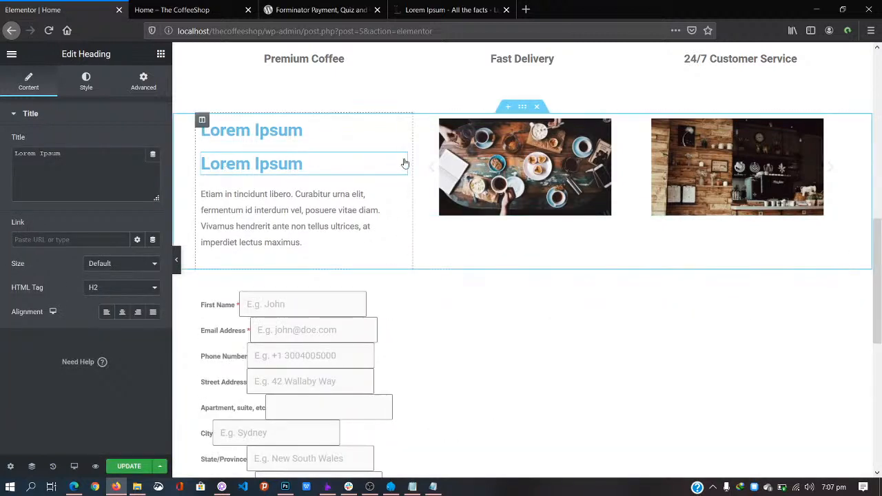
drag(401, 161, 319, 279)
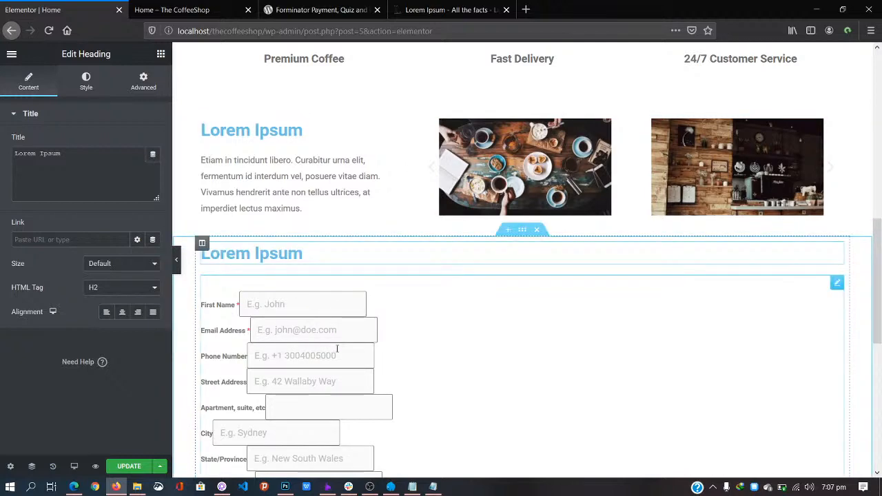
scroll(368, 337, down, 4)
scroll(368, 336, up, 1)
scroll(367, 336, down, 1)
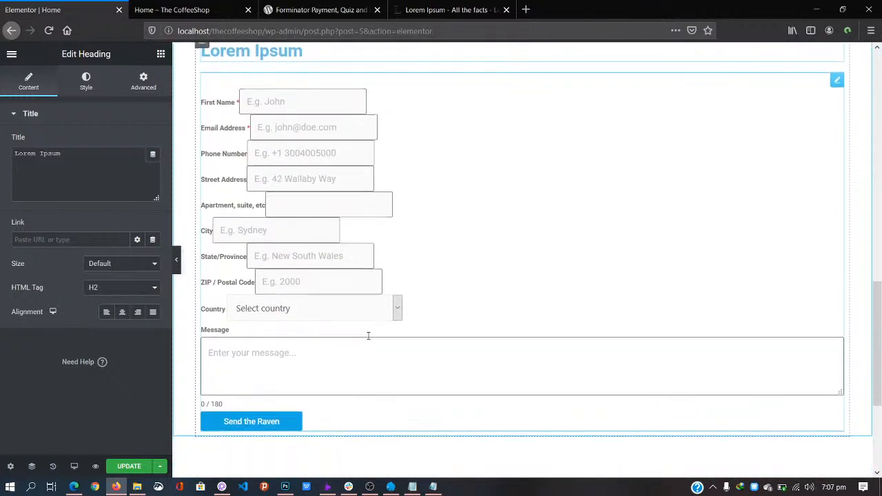
scroll(531, 187, up, 3)
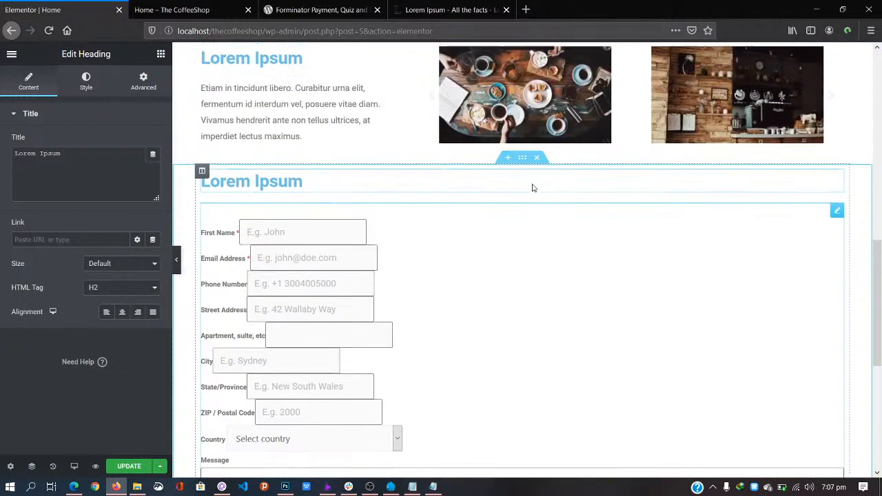
drag(306, 190, 197, 194)
text(C)
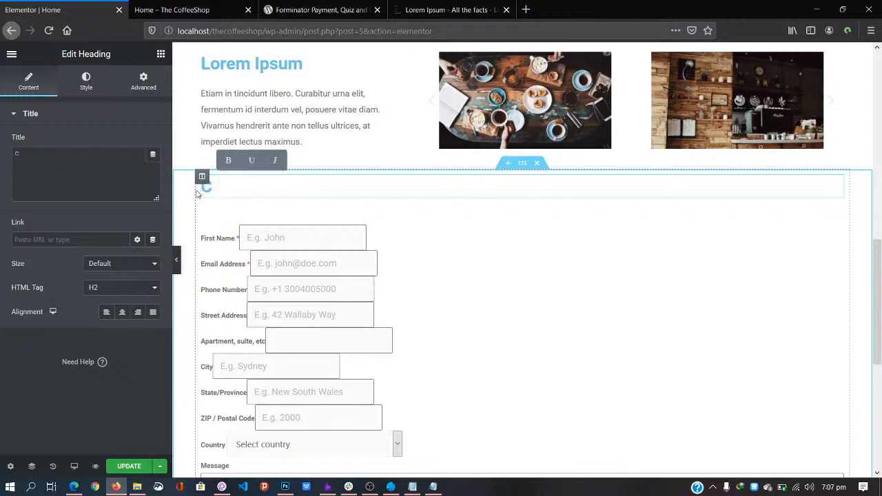
text(ontact Us)
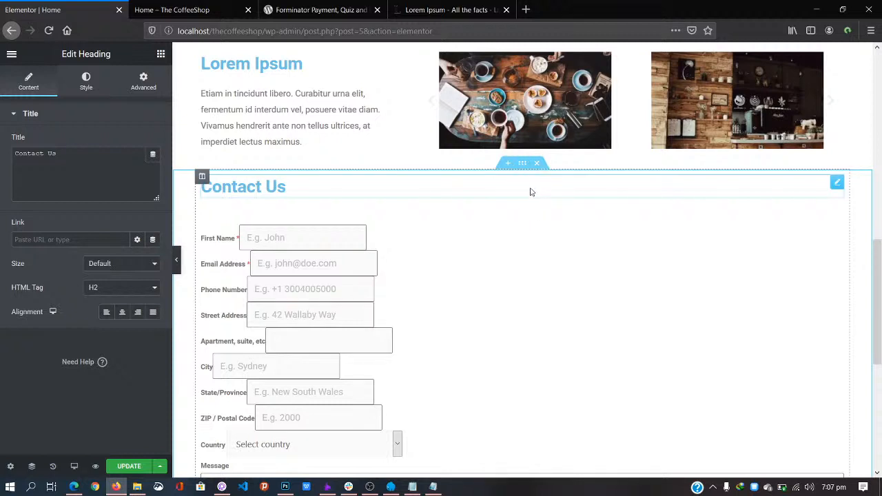
click(177, 6)
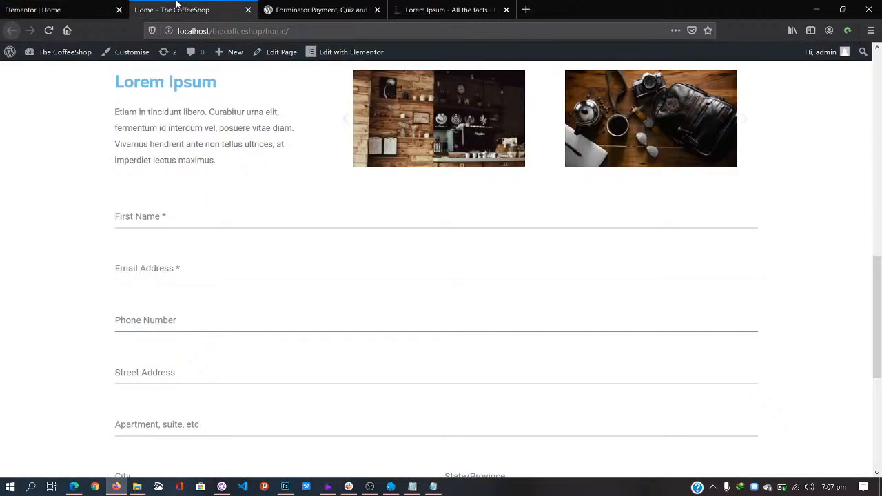
click(876, 93)
drag(876, 93, 879, 62)
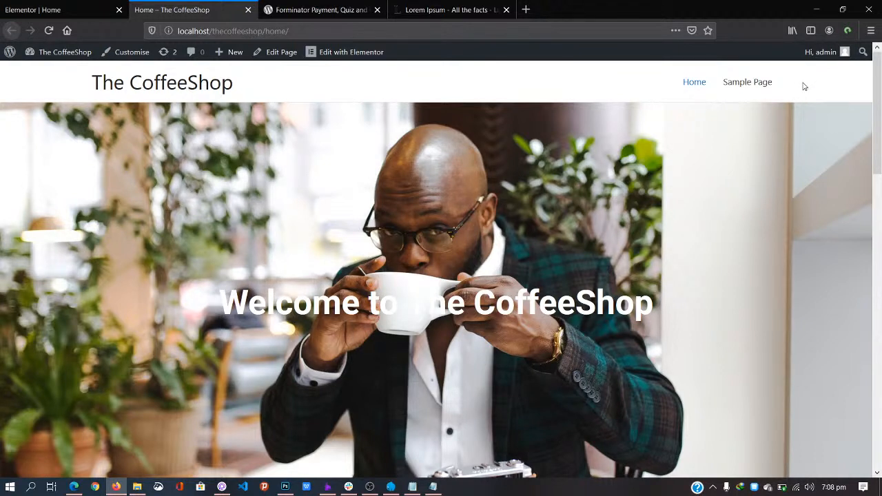
drag(879, 84, 880, 239)
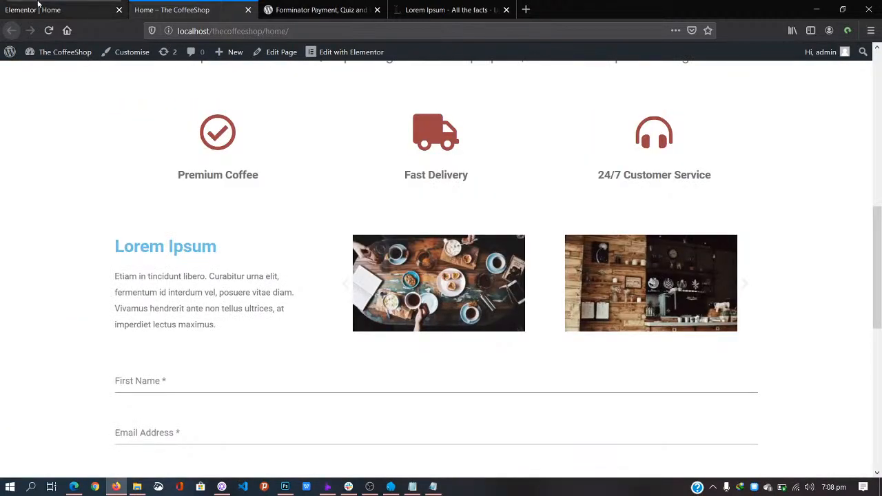
click(39, 4)
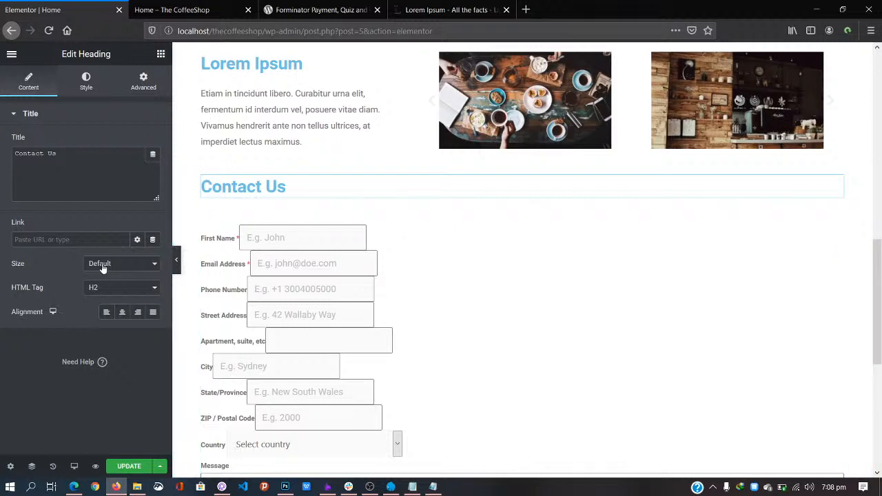
Step: Set the Contact Us heading's alignment to Center and look through its Style and Advanced settings
click(122, 313)
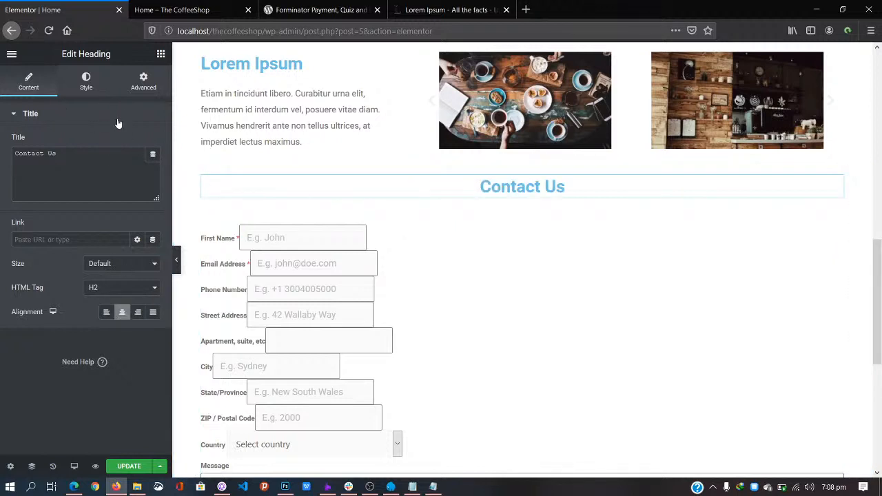
click(86, 85)
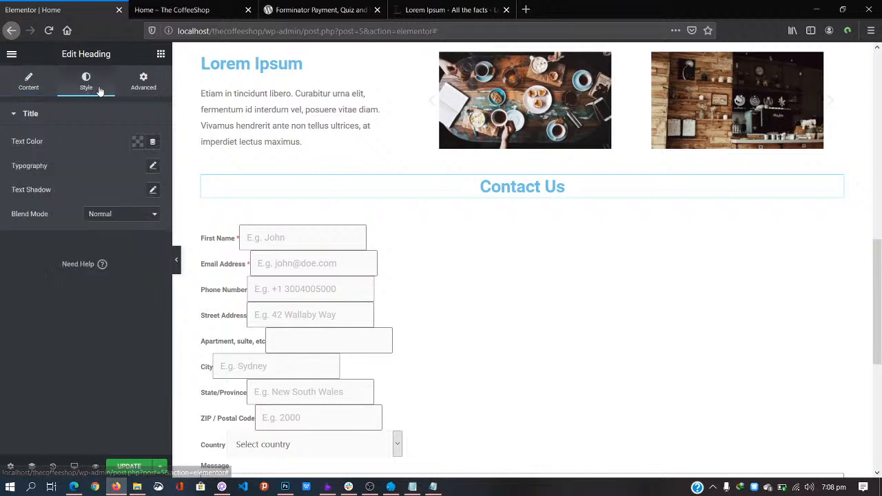
click(141, 85)
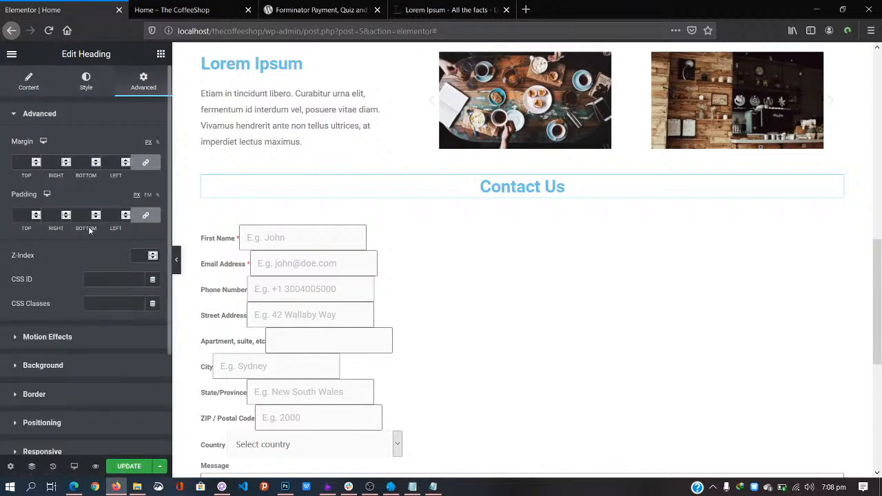
scroll(86, 246, down, 3)
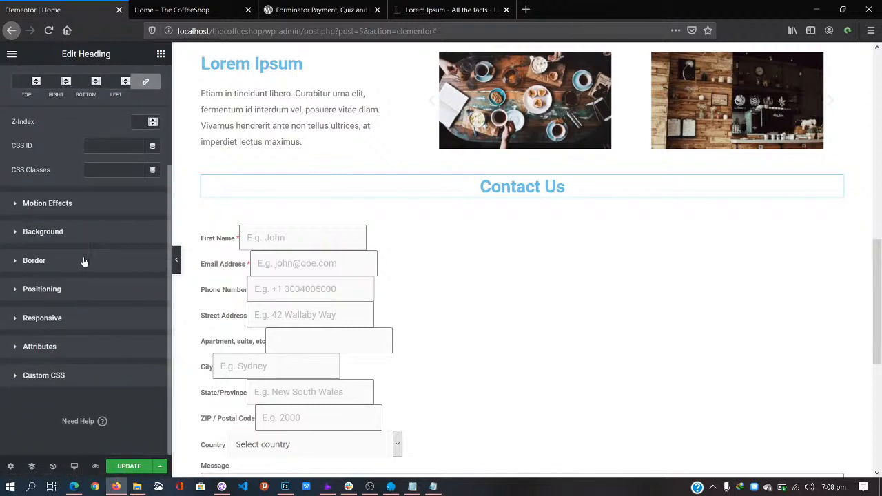
scroll(81, 284, up, 1)
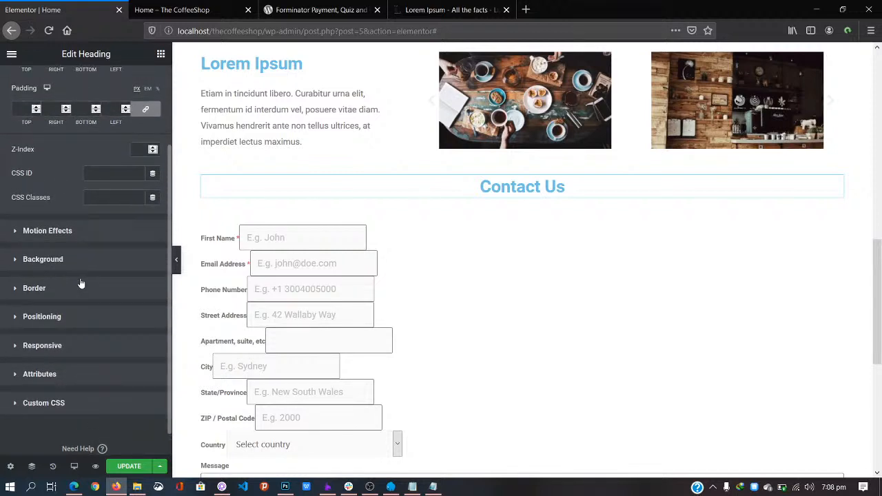
Step: Enter a CSS ID on the heading, then cut it back out
click(39, 374)
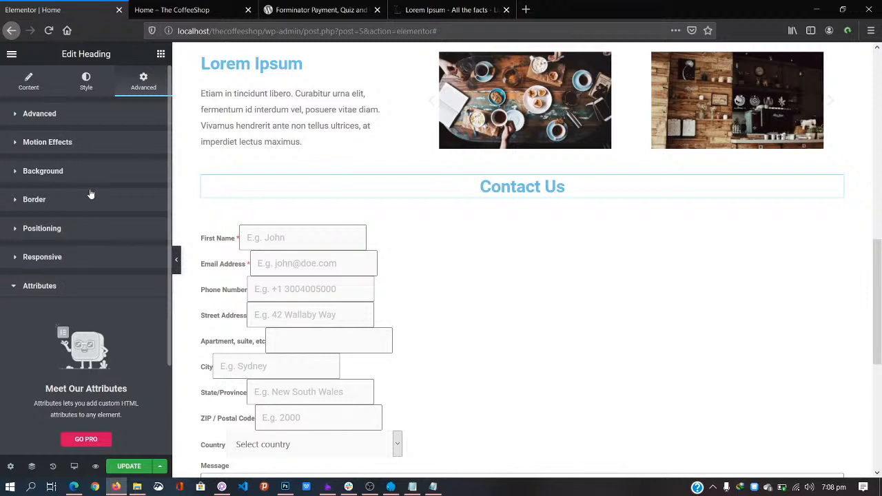
click(84, 113)
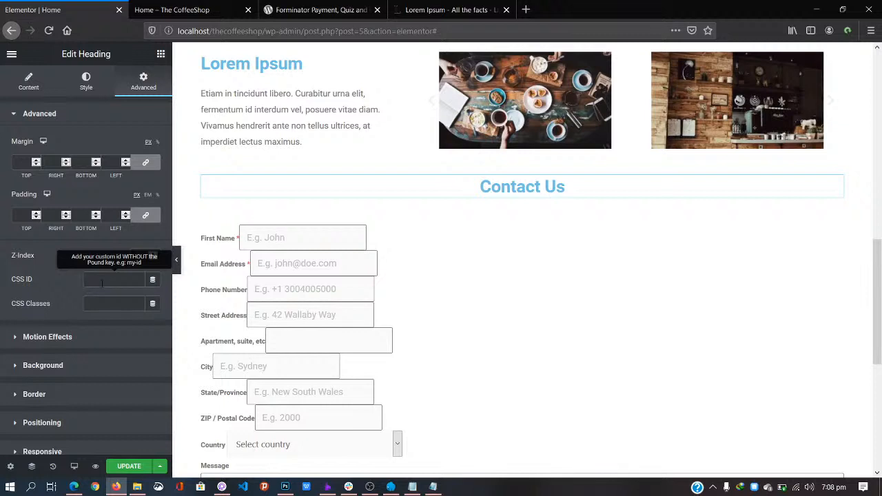
text(contact-us)
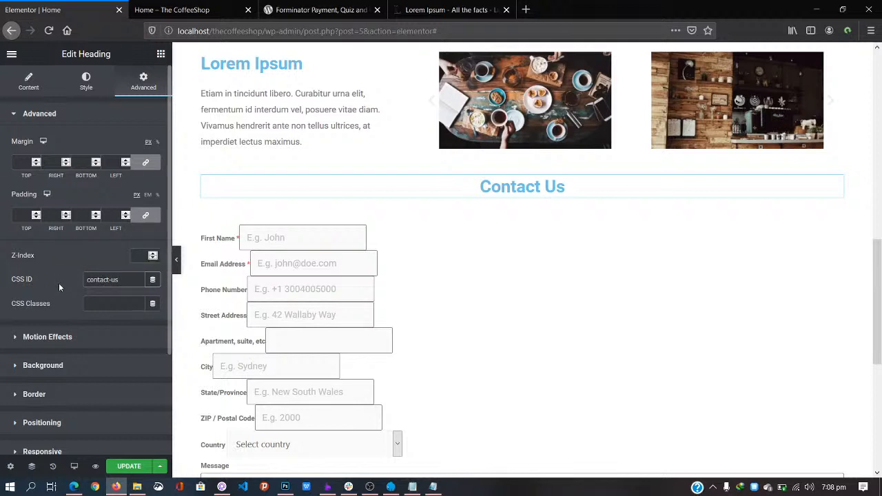
drag(120, 276, 12, 267)
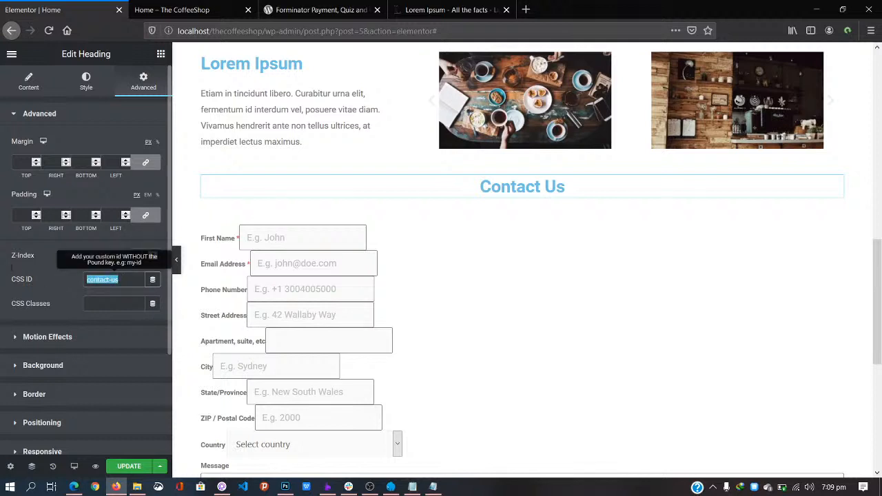
key(ctrl+x)
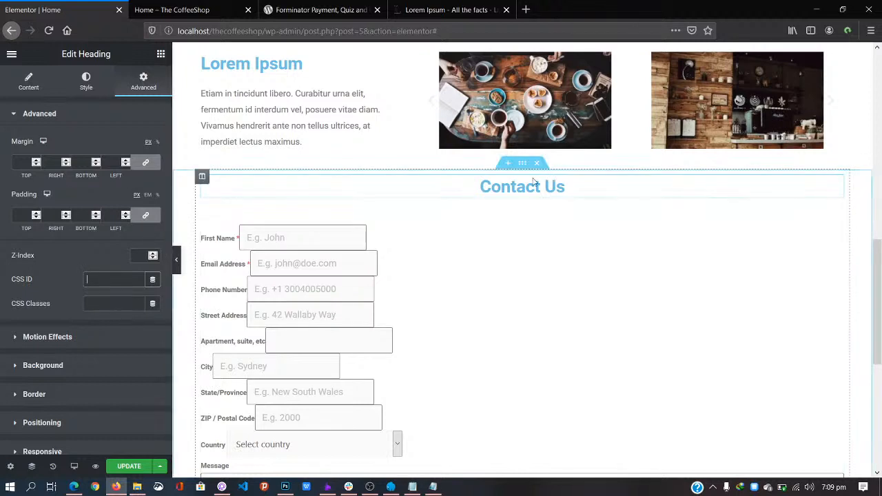
Step: Give the column holding the heading and form the CSS ID contact-us and update the Home page
click(202, 177)
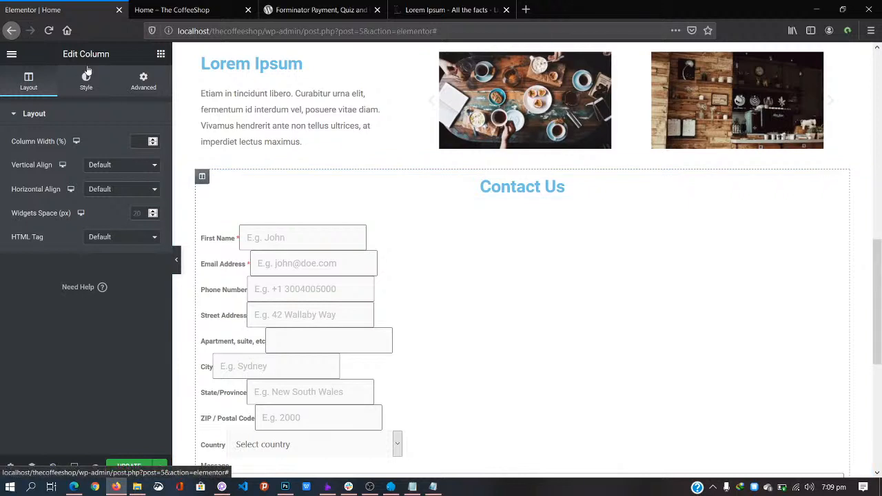
click(143, 79)
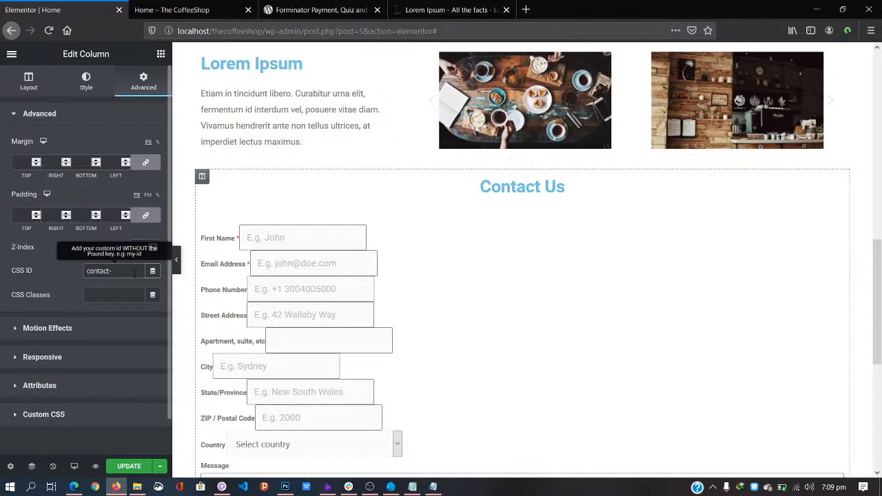
click(134, 272)
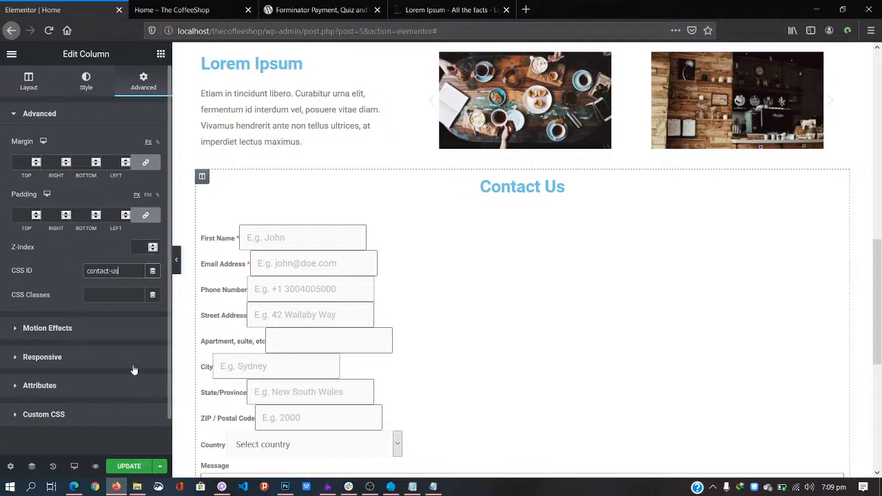
click(110, 384)
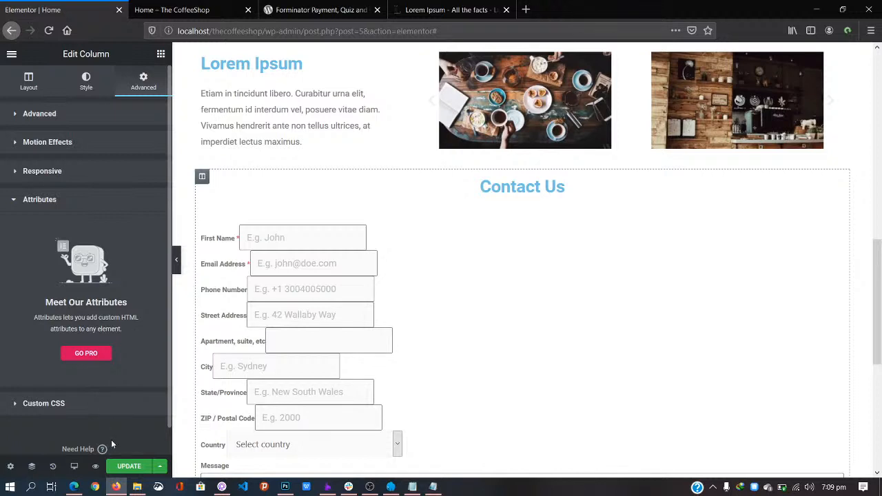
click(126, 467)
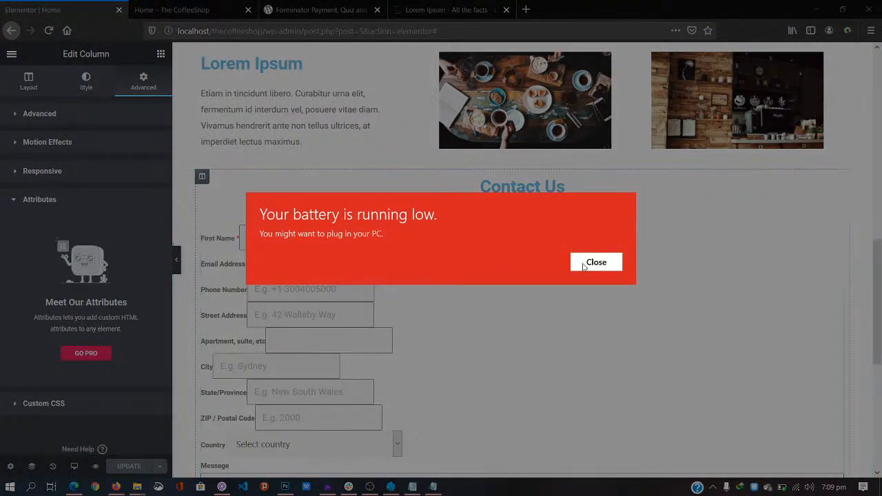
click(596, 264)
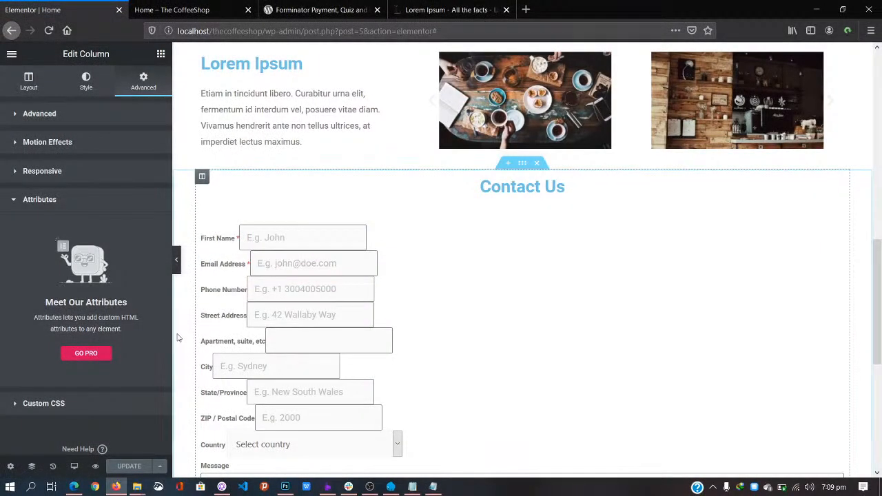
Step: Exit Elementor to the WordPress dashboard
click(11, 56)
click(11, 55)
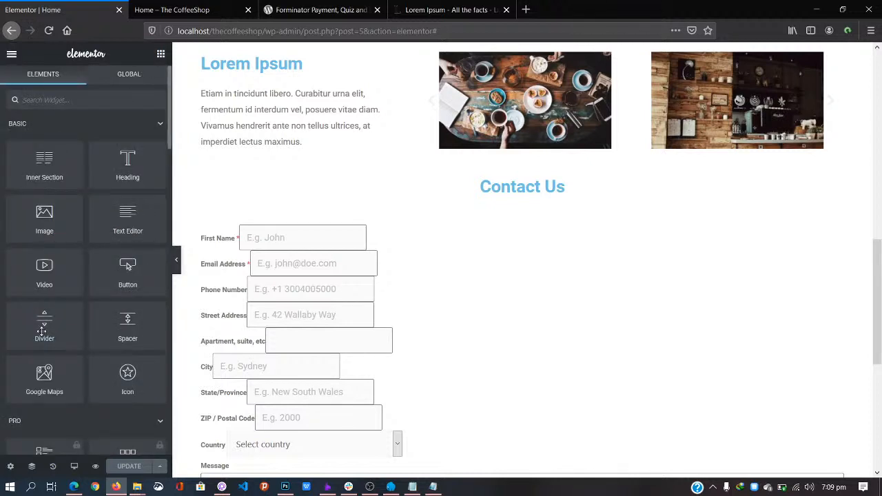
click(11, 53)
click(61, 376)
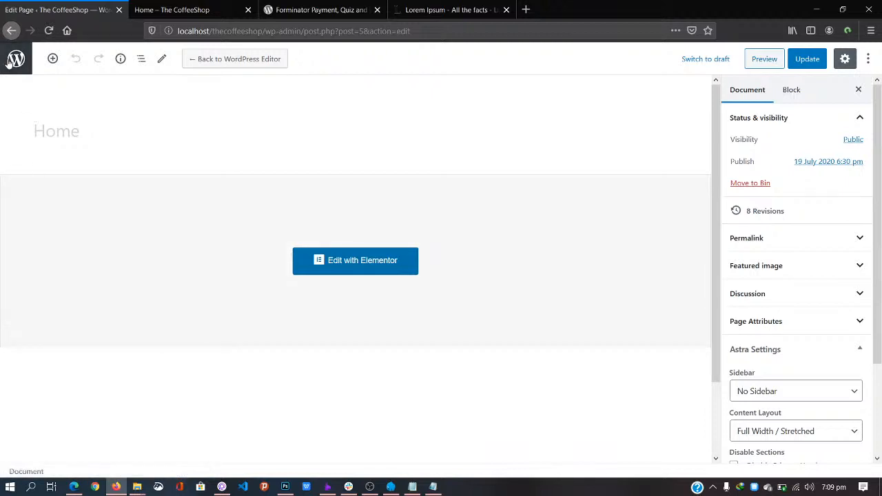
Step: Reload the live homepage, check the centred Contact Us heading, then return to the Pages list
click(198, 8)
click(335, 32)
key(Return)
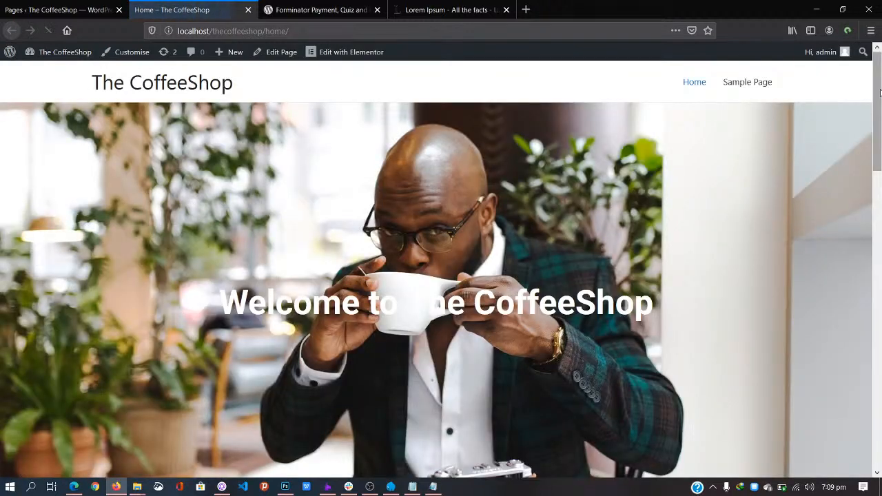
drag(878, 141, 881, 233)
scroll(455, 229, down, 7)
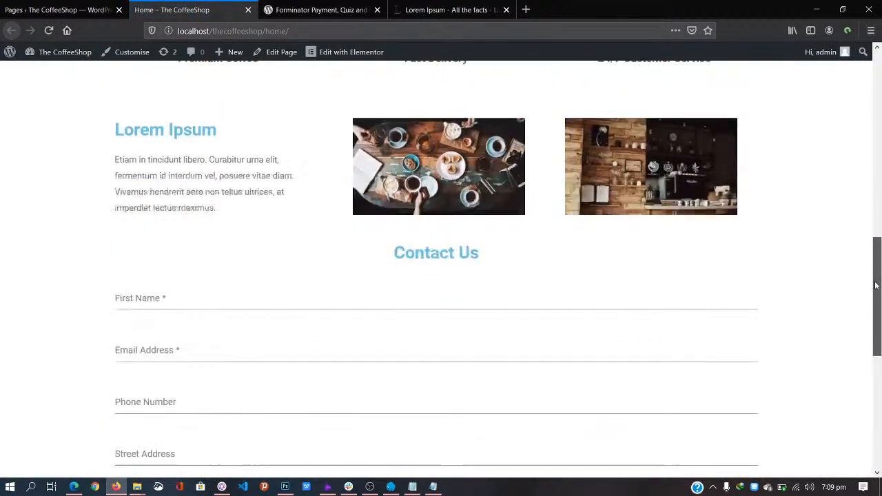
scroll(454, 229, up, 2)
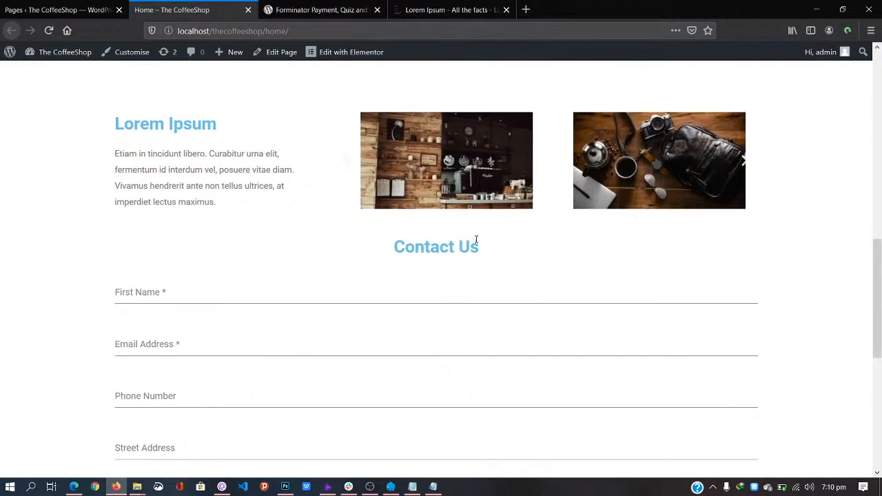
drag(880, 266, 880, 378)
scroll(880, 378, up, 6)
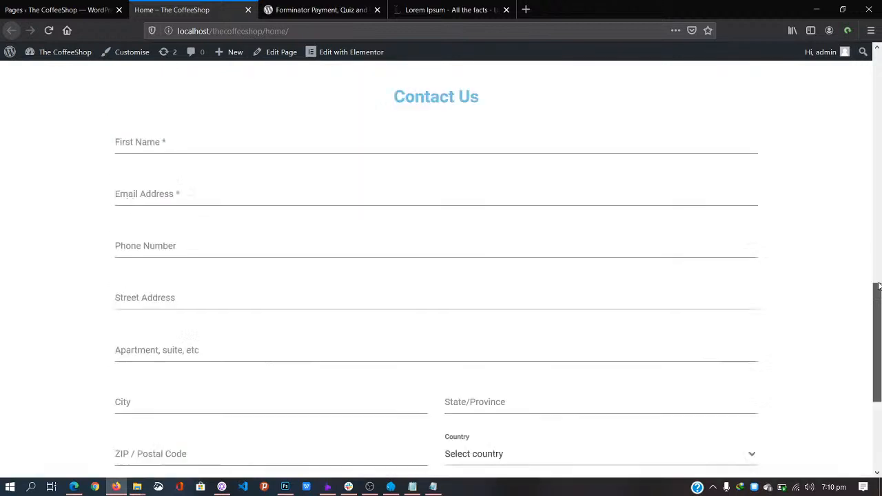
click(58, 10)
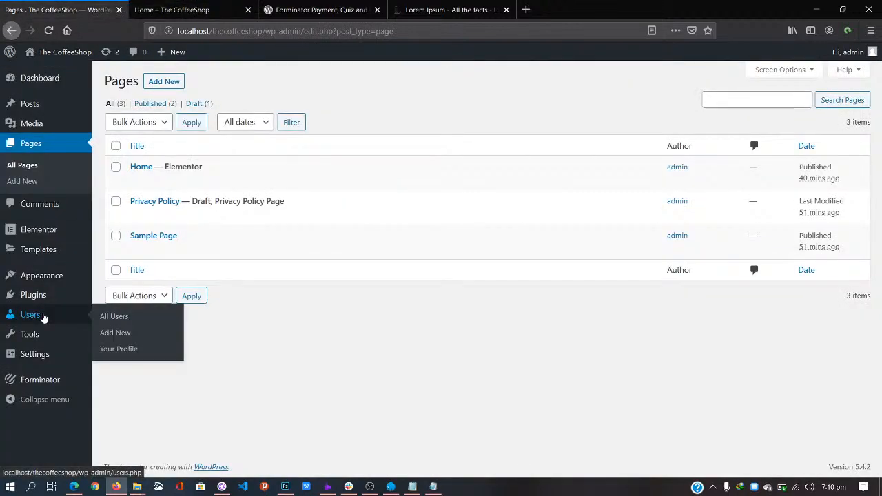
Step: Create a menu named Main Menu and add the Home — Elementor page to it
mouse_move(65, 277)
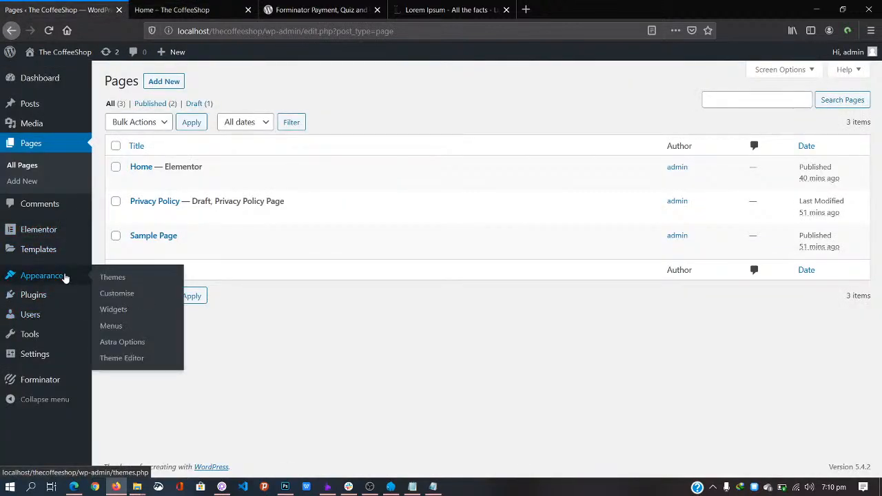
click(114, 330)
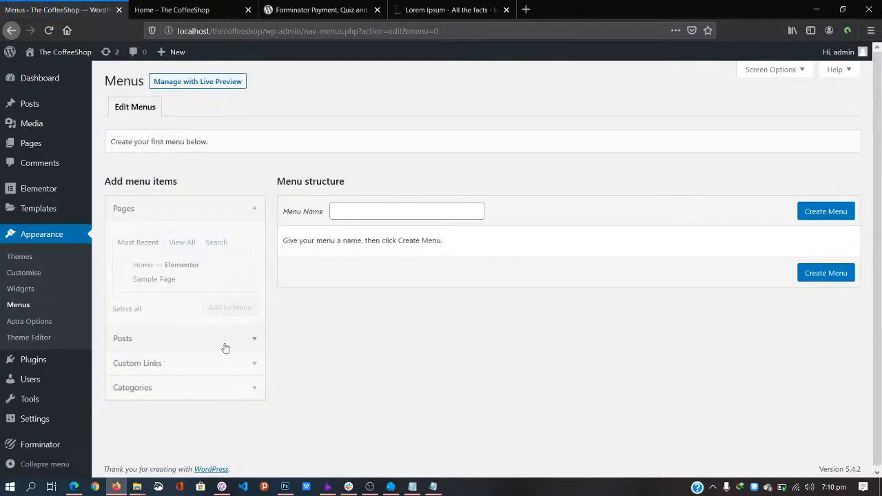
click(362, 211)
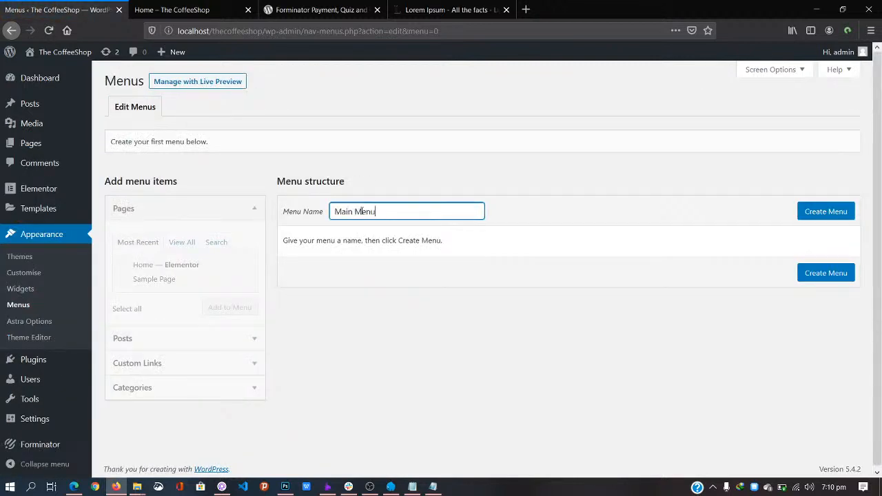
text(Main Menu)
click(827, 211)
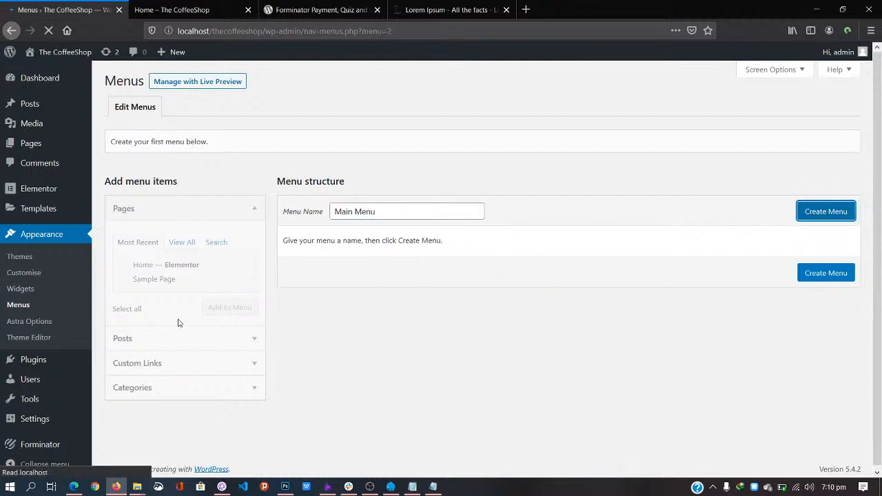
click(186, 245)
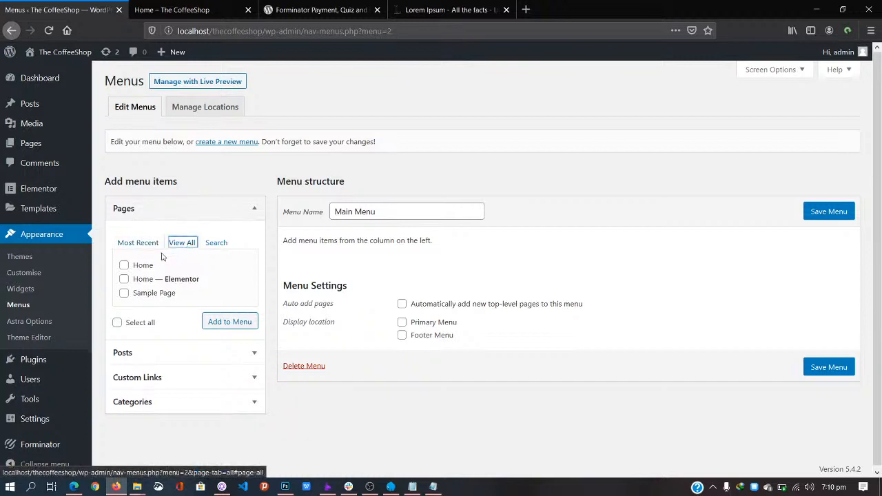
click(124, 279)
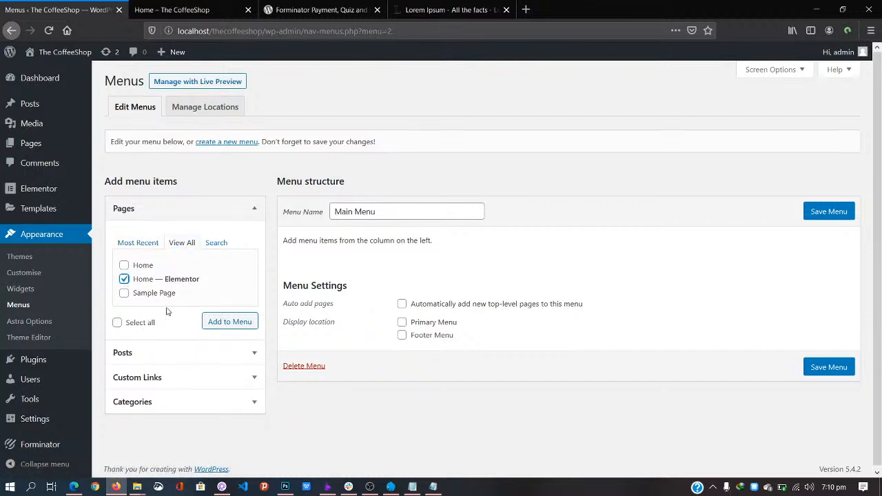
click(223, 324)
Step: Add a Contact Us custom link to #contact-us, assign the menu to Primary Menu, and save
click(253, 377)
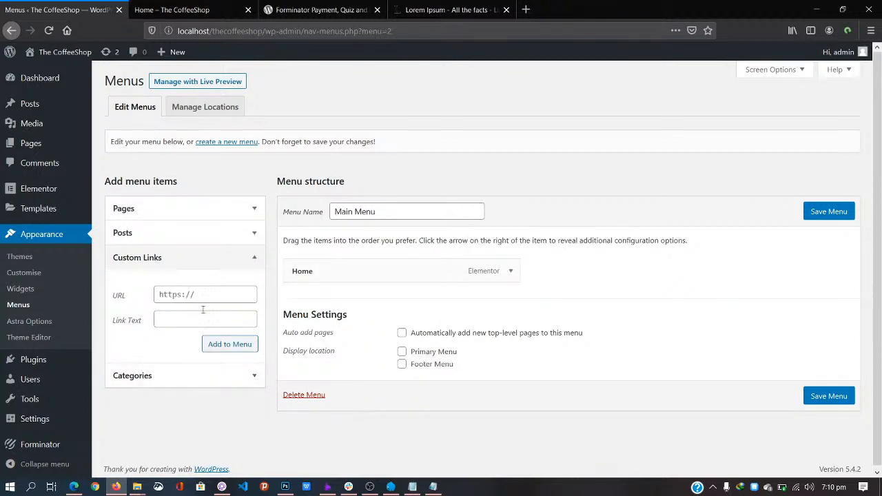
click(199, 291)
text(#contact-us)
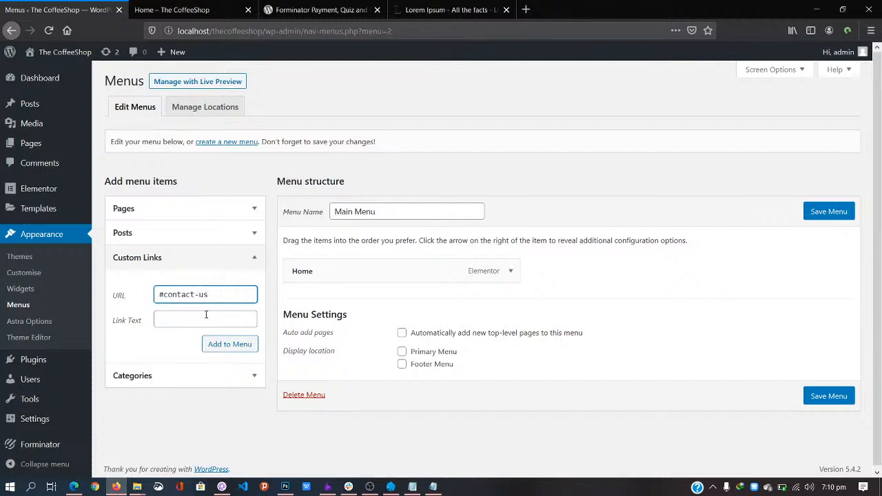
click(206, 318)
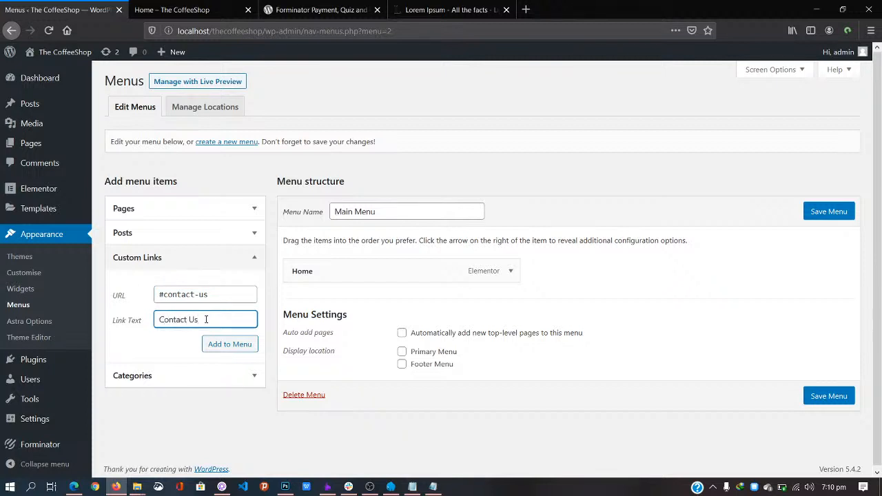
text(Contact Us)
click(222, 343)
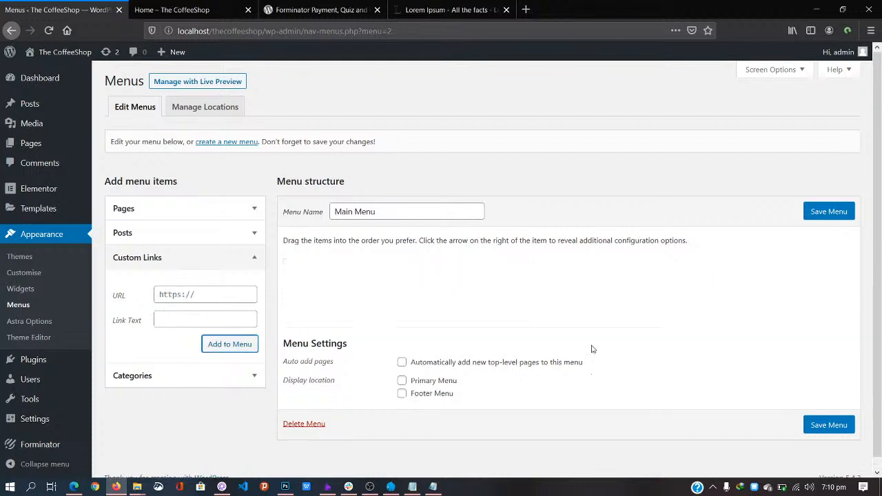
click(403, 382)
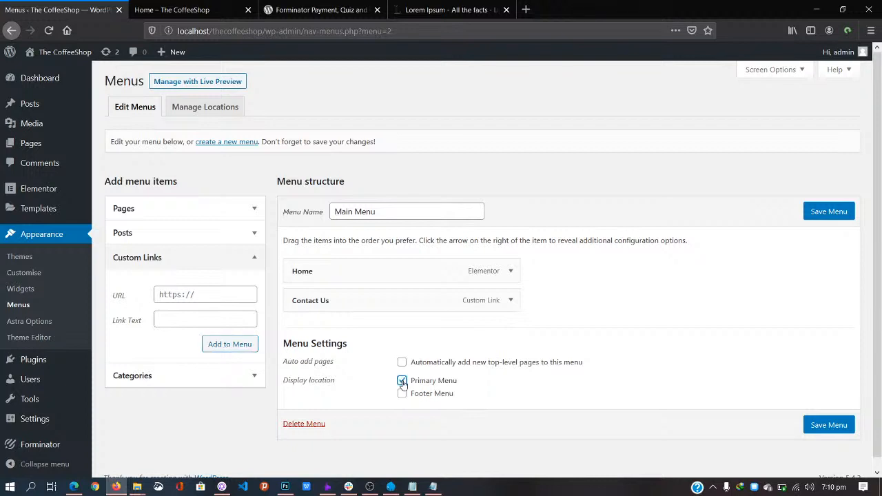
click(821, 427)
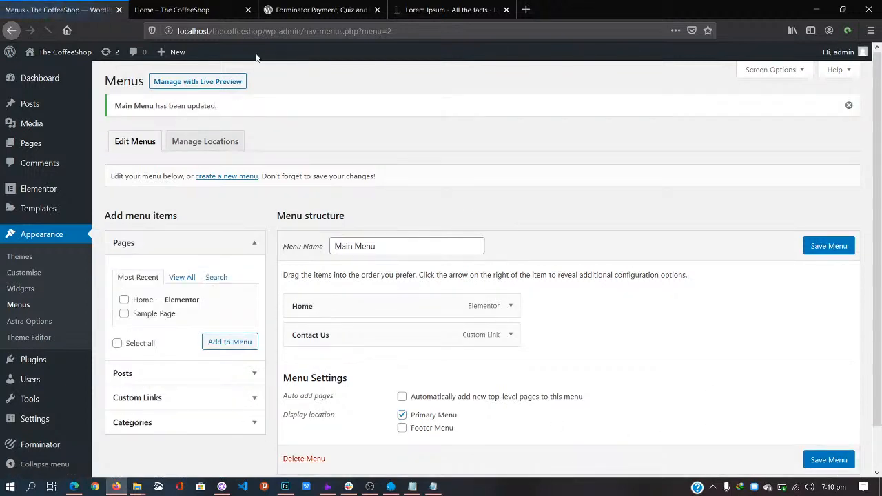
Step: Reload the live Home page and test that the header's Contact Us link jumps to the form
click(207, 10)
click(317, 30)
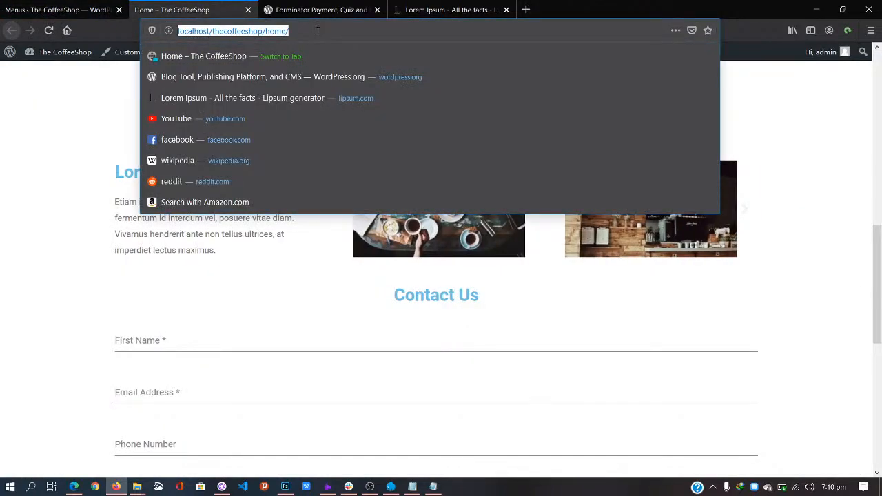
key(Return)
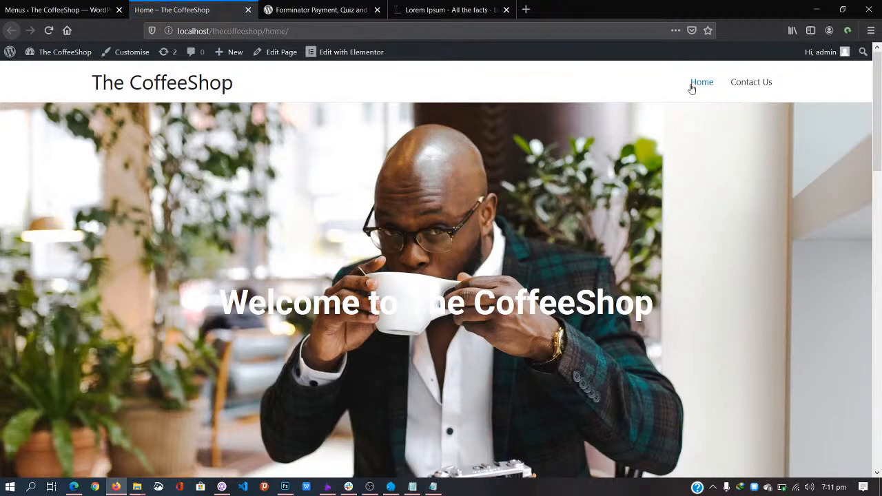
click(751, 83)
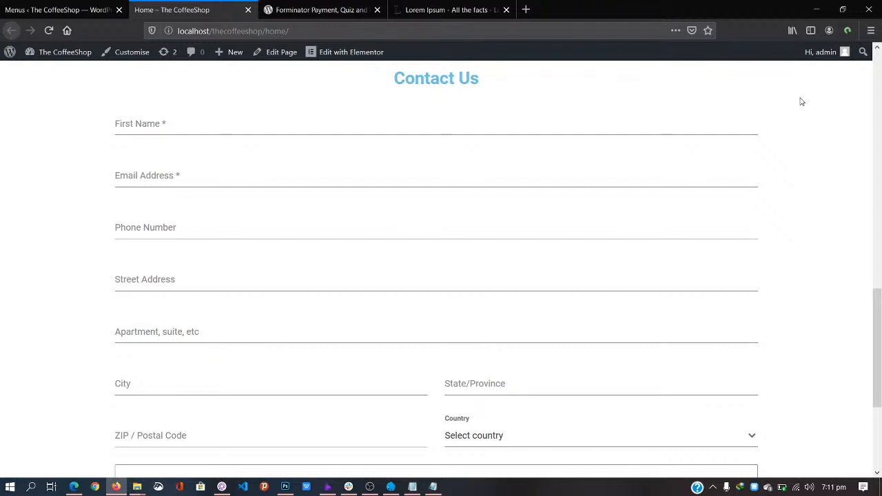
scroll(802, 101, up, 10)
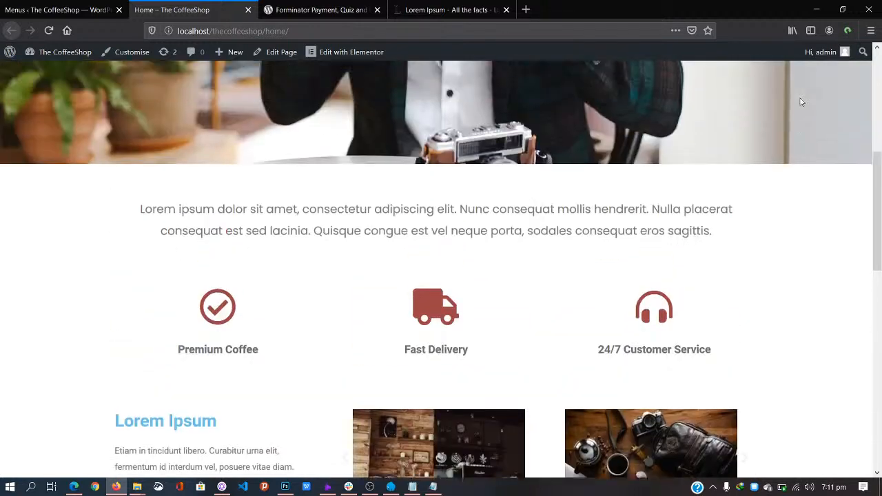
scroll(802, 101, down, 2)
scroll(801, 102, down, 8)
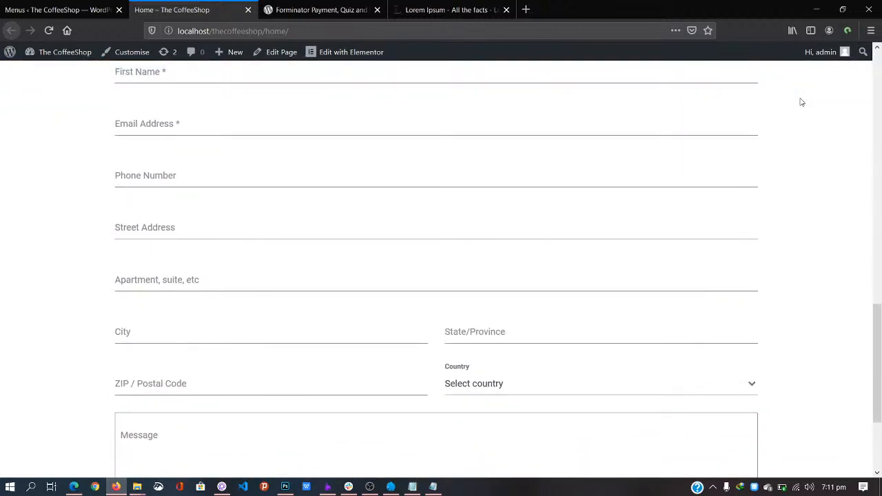
scroll(801, 101, up, 10)
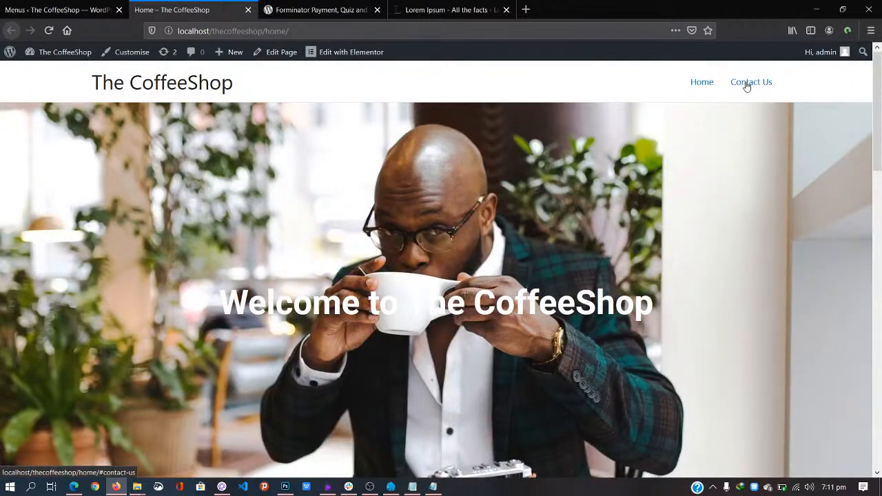
click(747, 84)
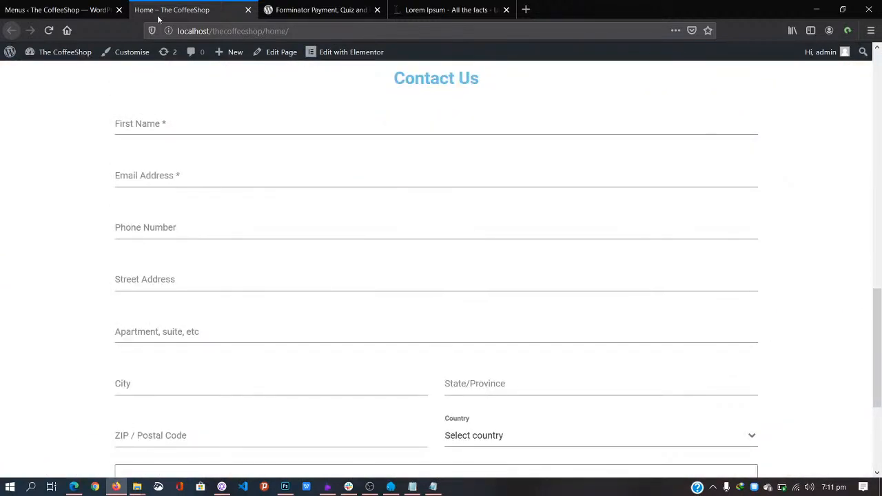
Step: Return to the top of the Home page and open the front page via the site title
click(60, 9)
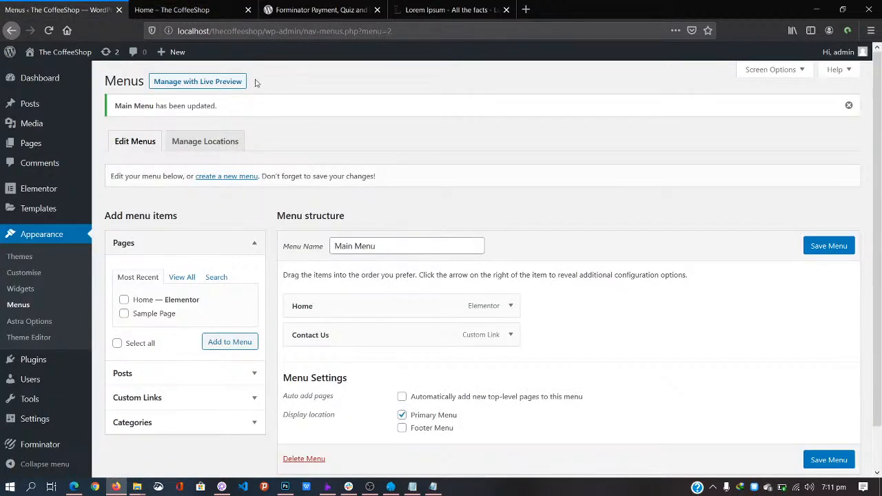
click(172, 10)
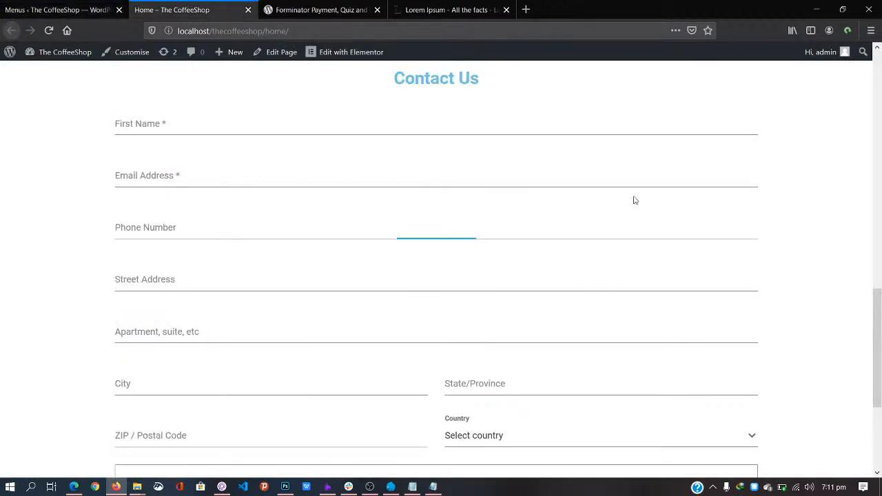
key(Home)
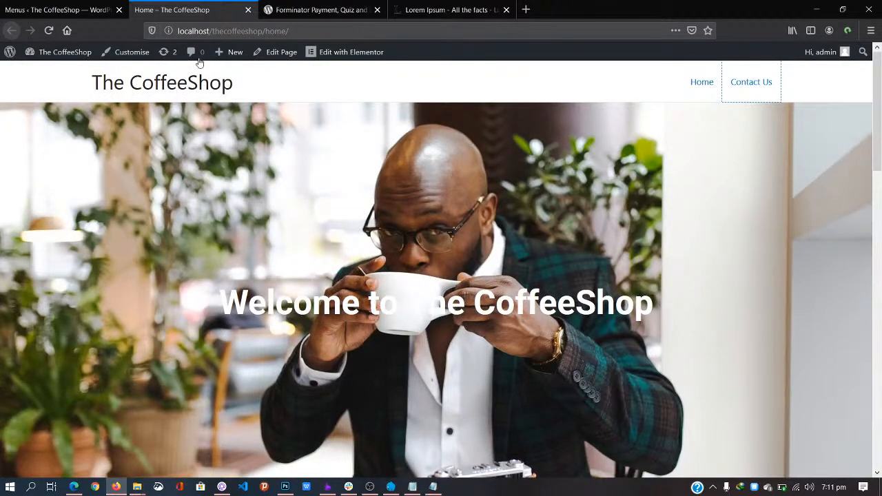
click(200, 85)
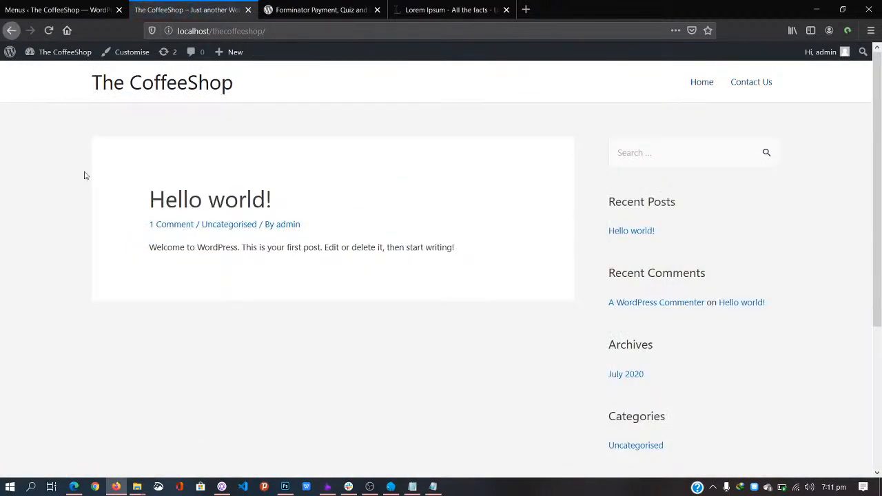
Step: In Reading Settings, set the homepage to the static page Home and save
click(79, 11)
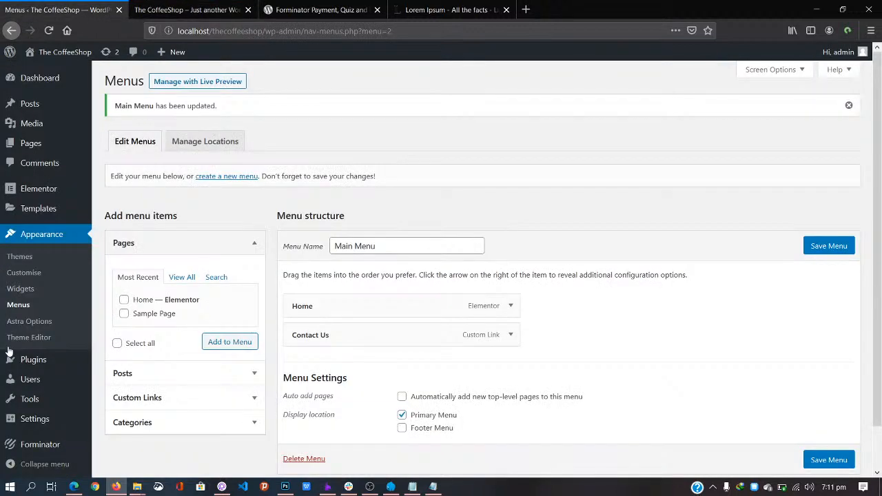
scroll(21, 345, down, 1)
mouse_move(46, 417)
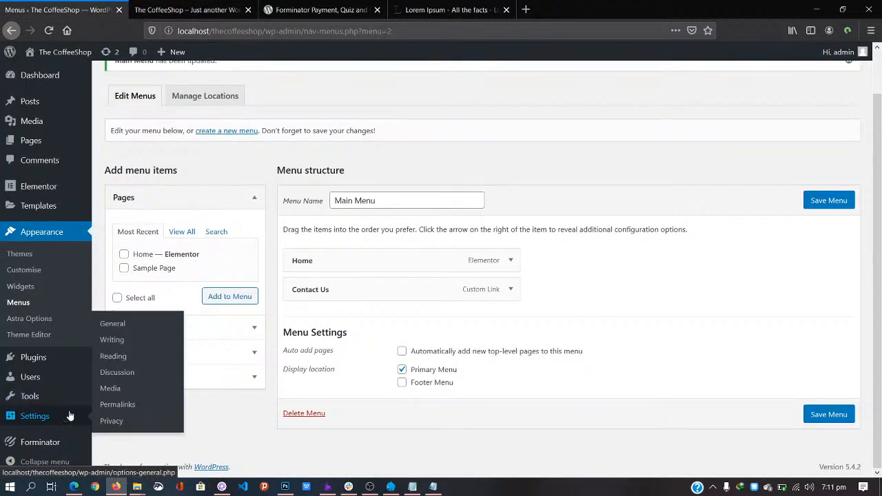
click(114, 357)
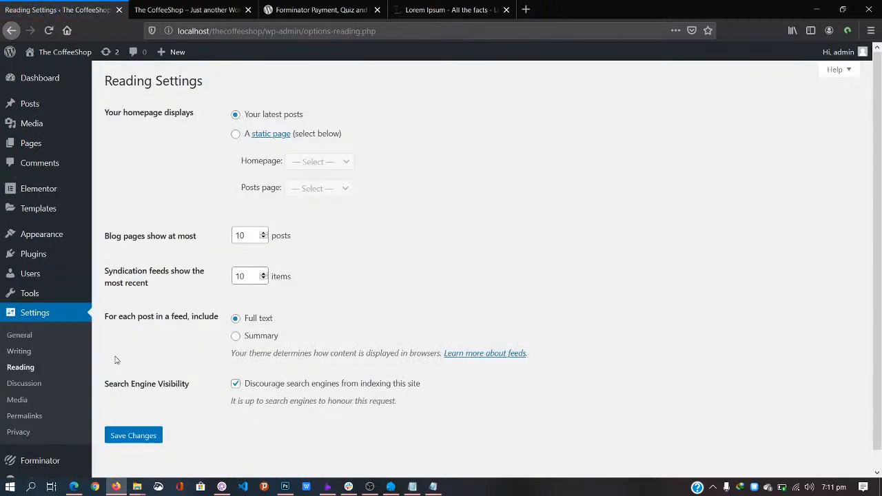
click(235, 138)
click(307, 164)
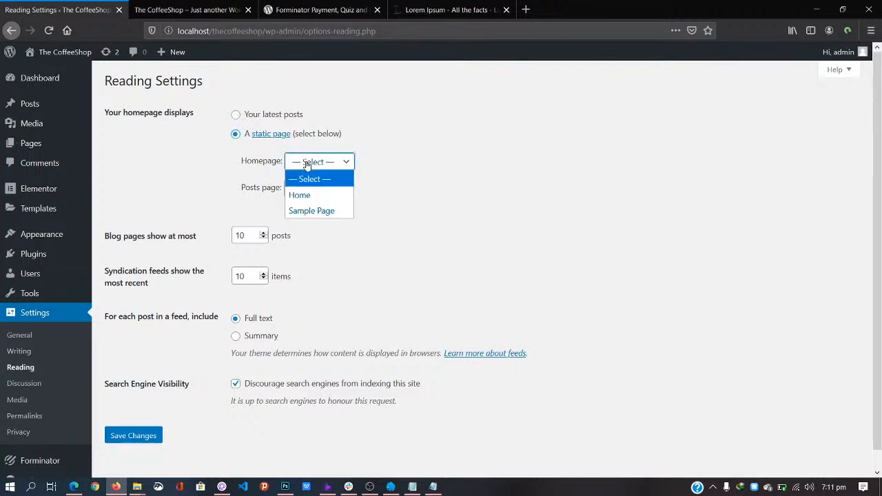
click(310, 196)
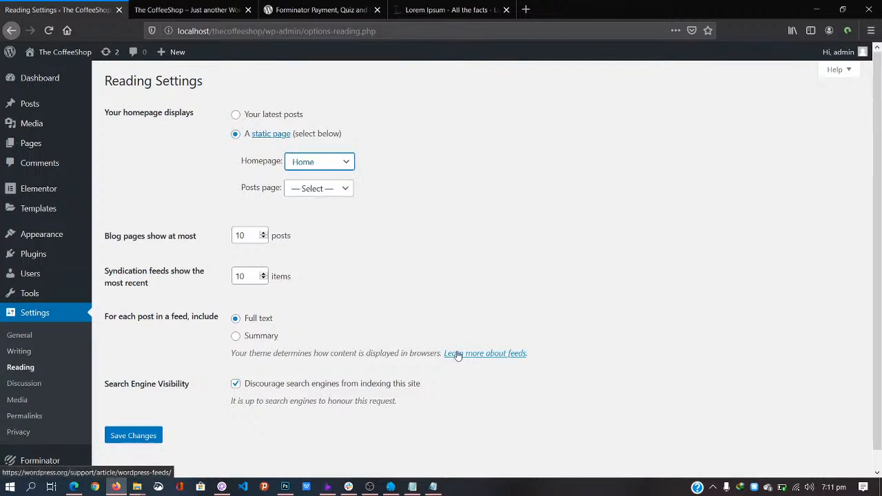
click(133, 436)
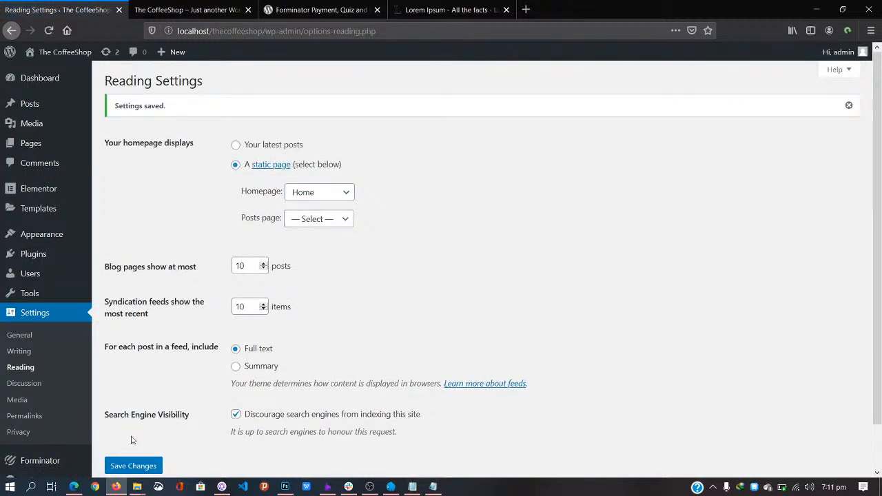
Step: Reload the live site to confirm it opens on the Home page, then return to the settings
click(186, 9)
click(169, 91)
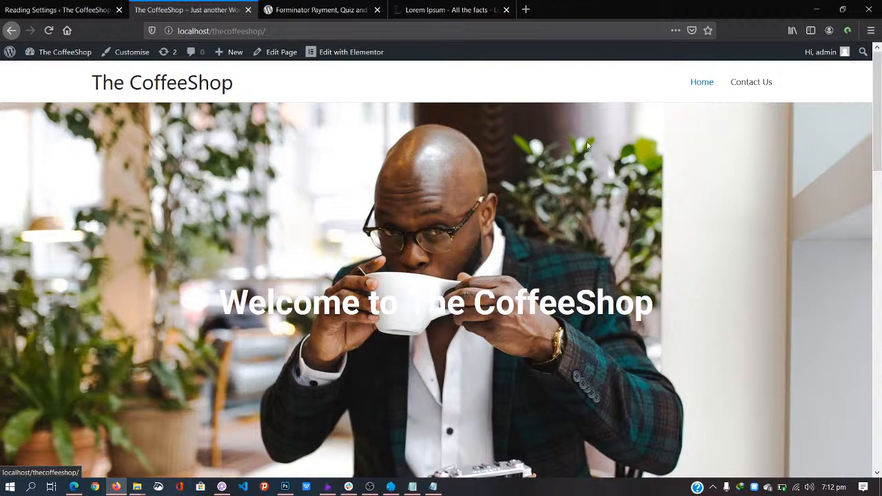
drag(878, 83, 877, 119)
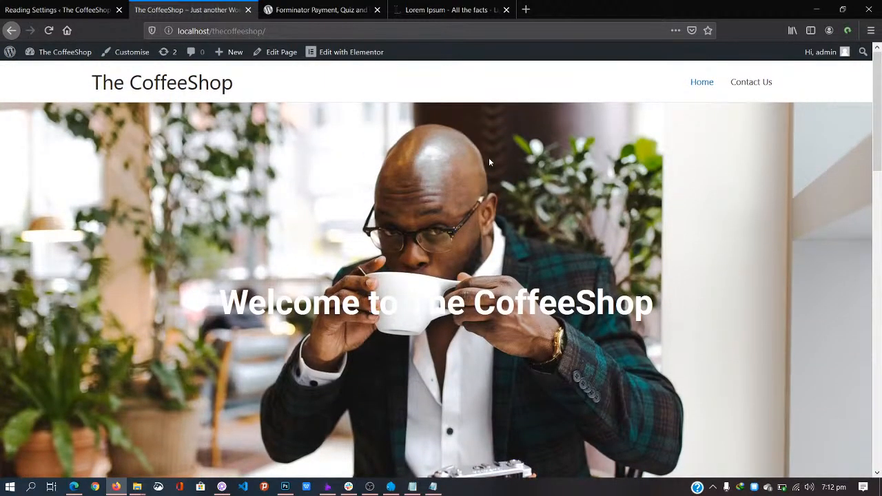
click(57, 9)
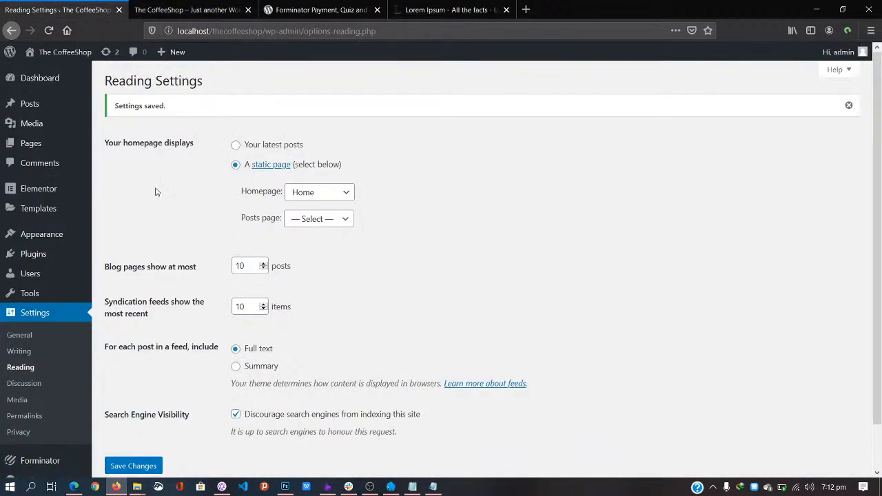
scroll(147, 195, down, 2)
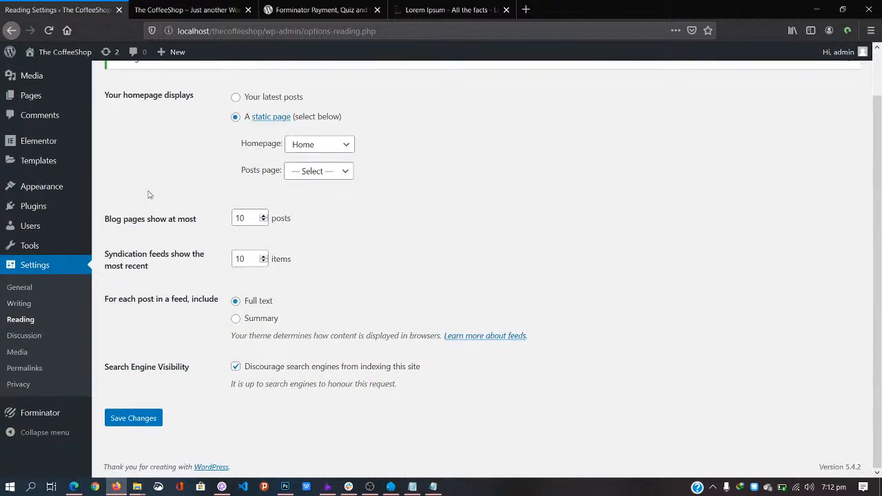
Step: Browse the Astra theme options, then launch the Customizer previewing The CoffeeShop home page
mouse_move(49, 191)
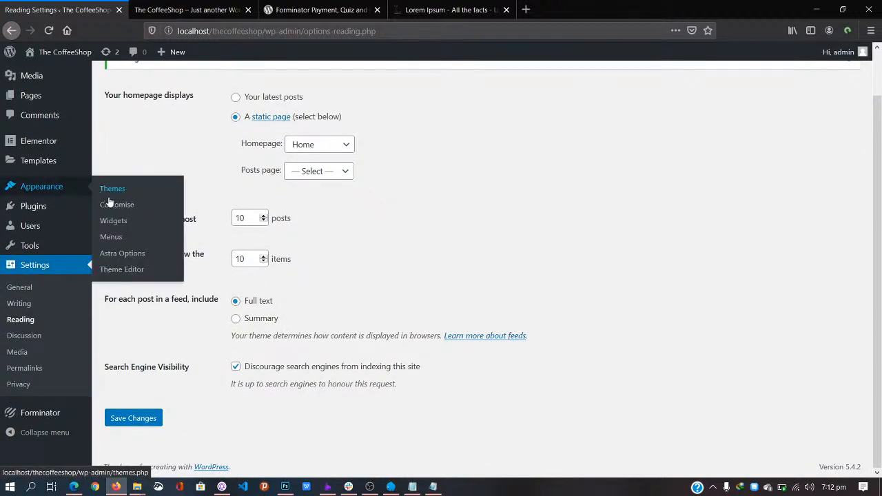
click(120, 258)
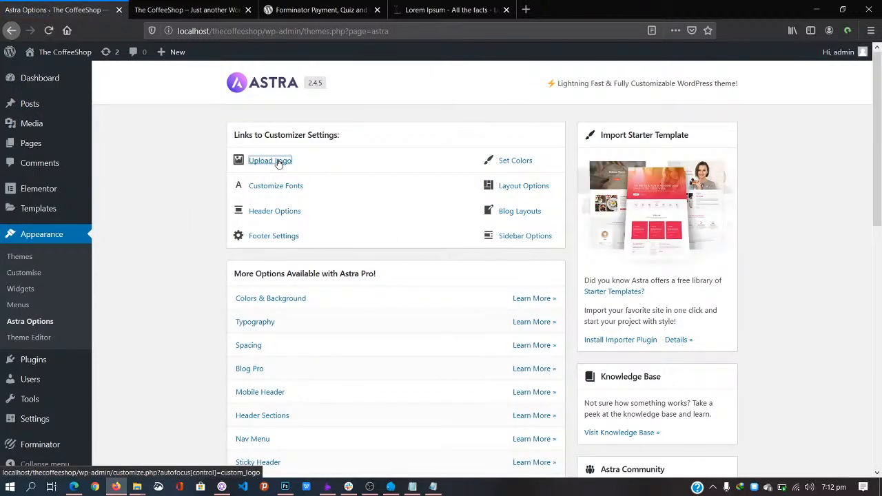
click(279, 161)
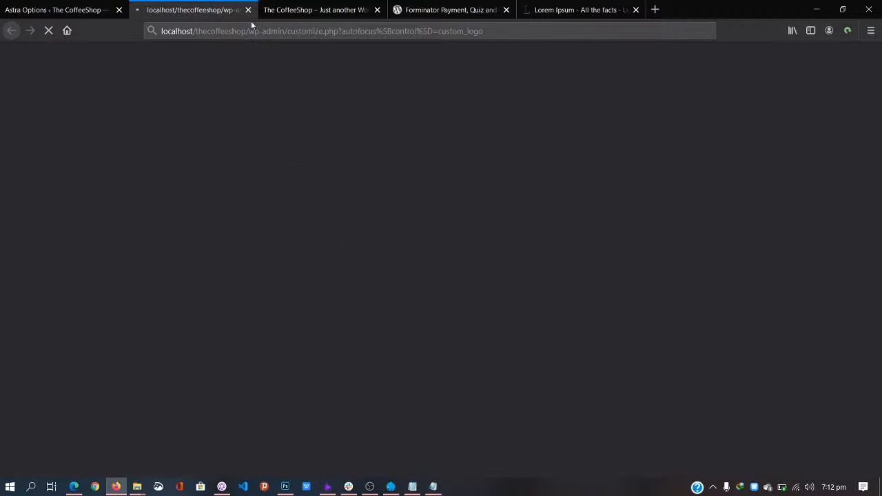
click(59, 9)
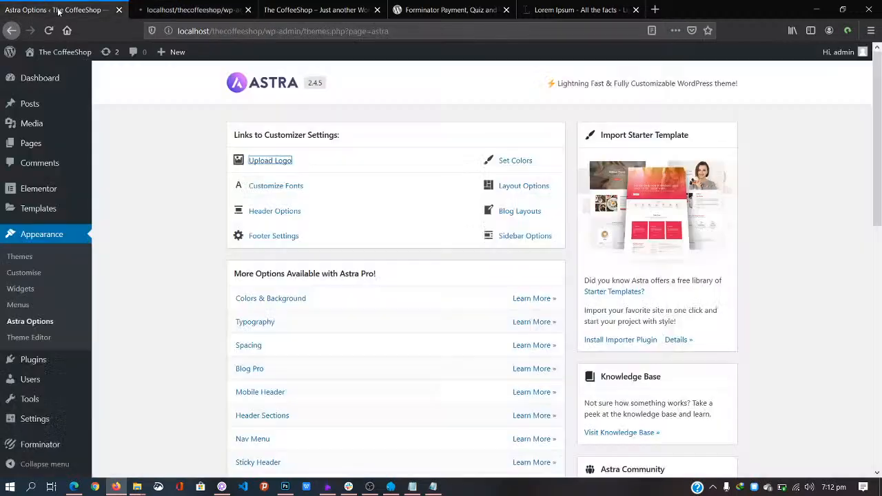
click(220, 10)
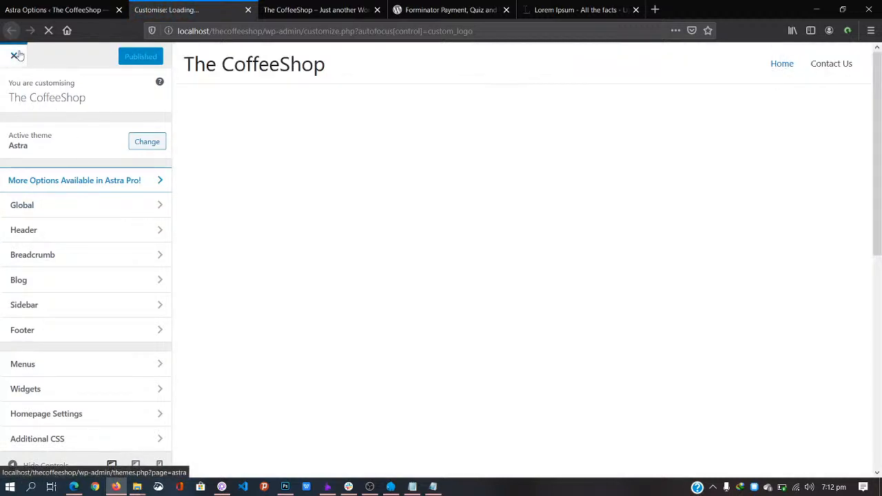
click(16, 55)
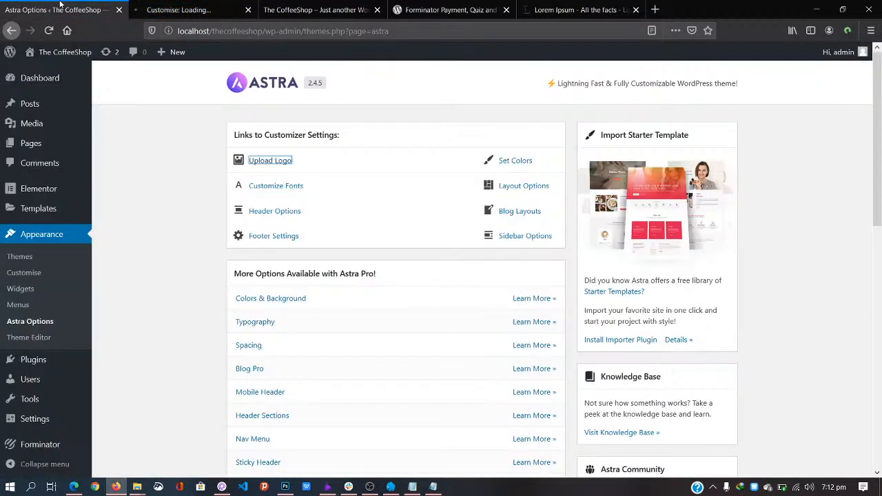
click(32, 274)
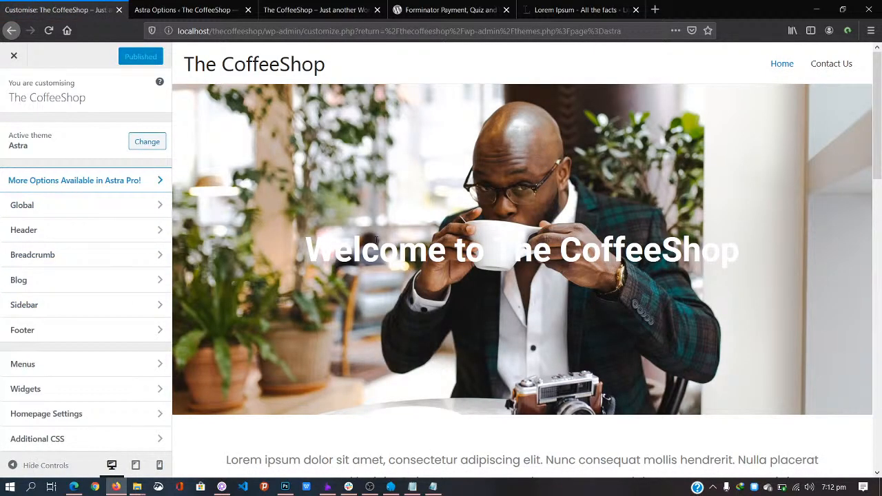
Step: Set the Base Typography body font family to Poppins
click(136, 207)
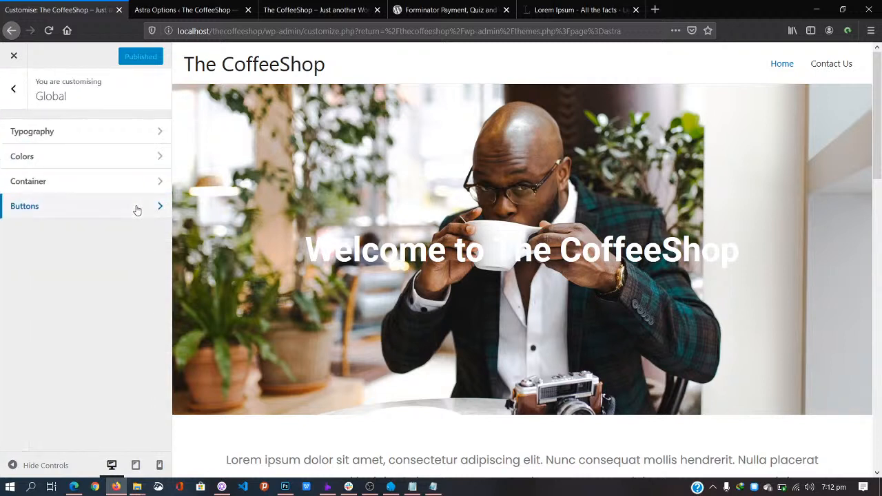
click(130, 136)
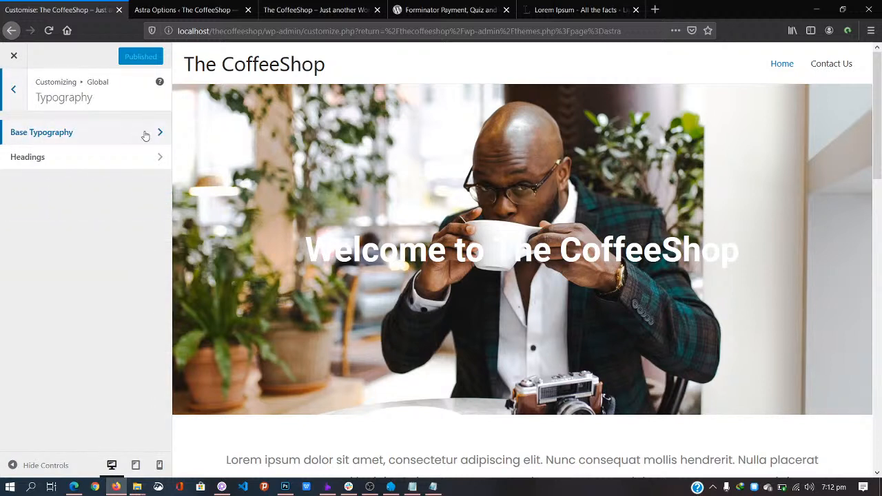
click(146, 136)
click(137, 184)
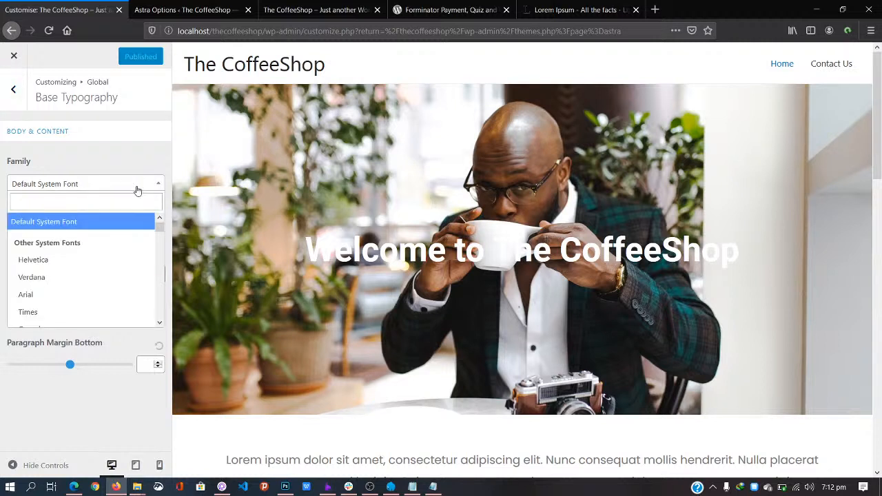
click(128, 202)
text(popp)
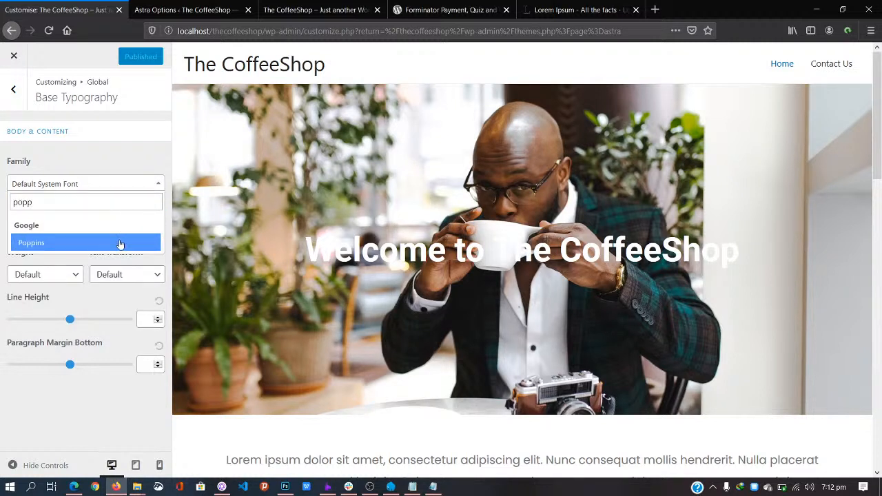
click(120, 244)
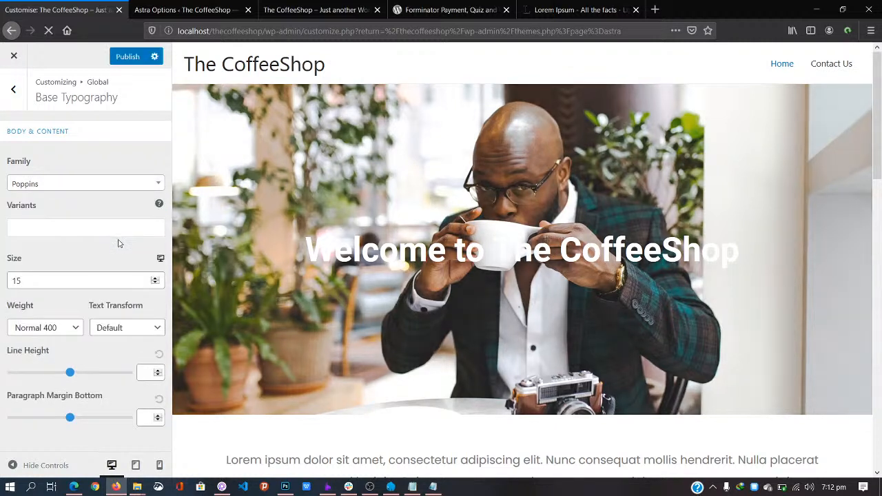
scroll(413, 305, down, 5)
scroll(413, 306, down, 8)
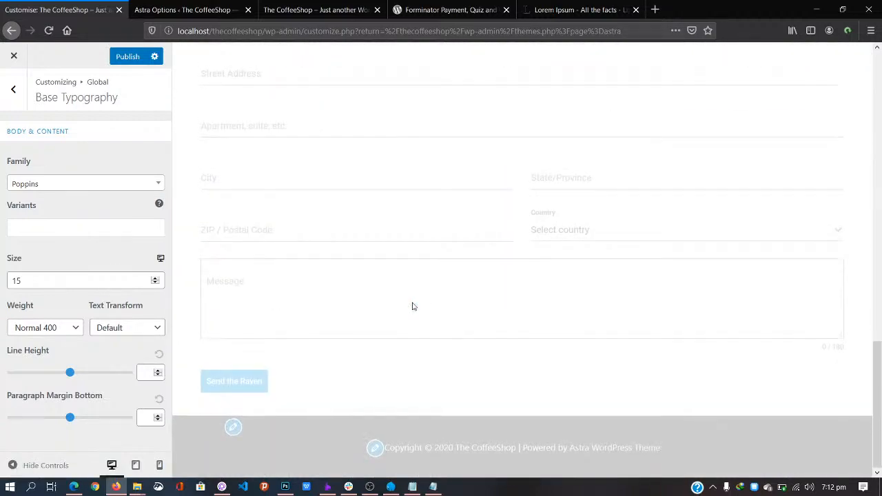
scroll(413, 306, down, 2)
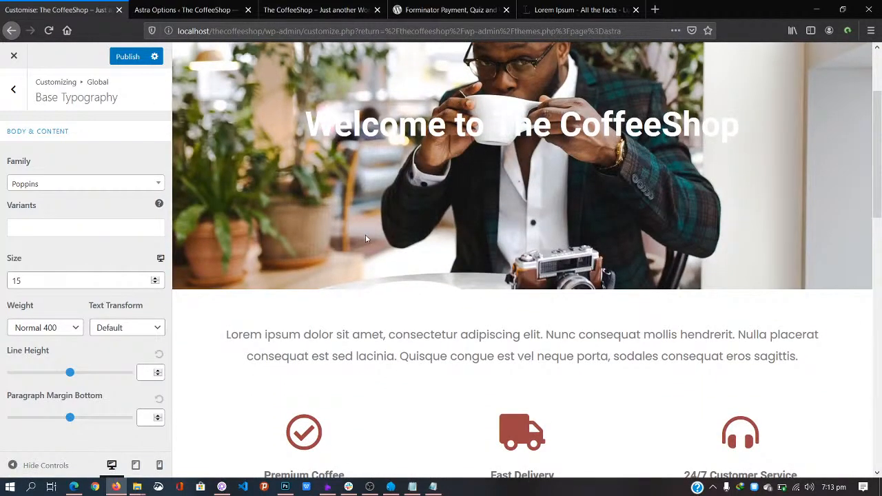
scroll(366, 238, down, 3)
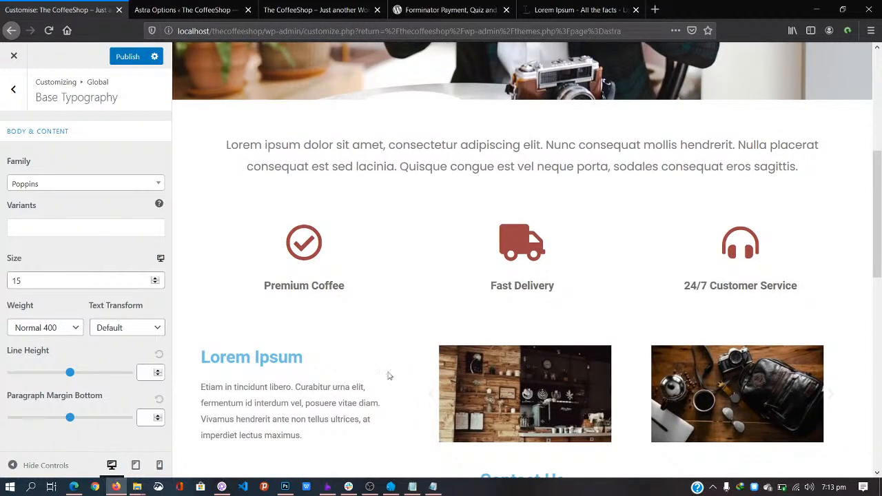
Step: Set the Headings font family to Poppins and review its settings
click(13, 89)
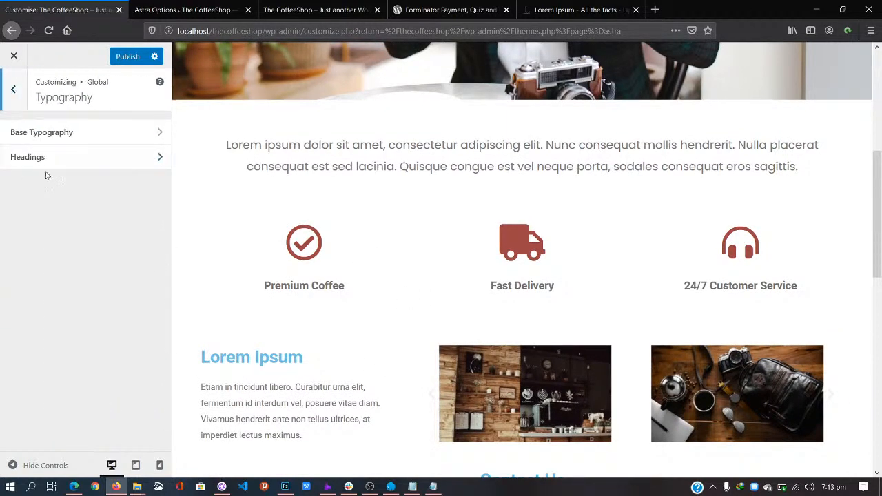
click(57, 164)
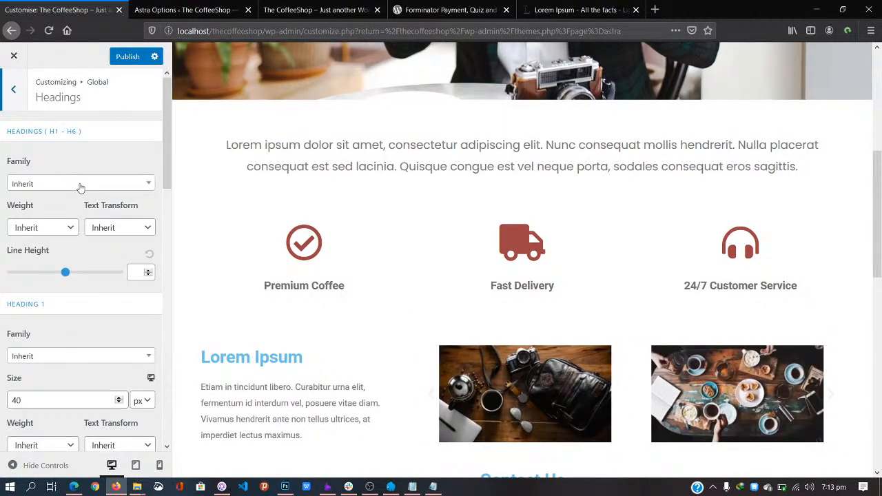
click(81, 184)
text(popp)
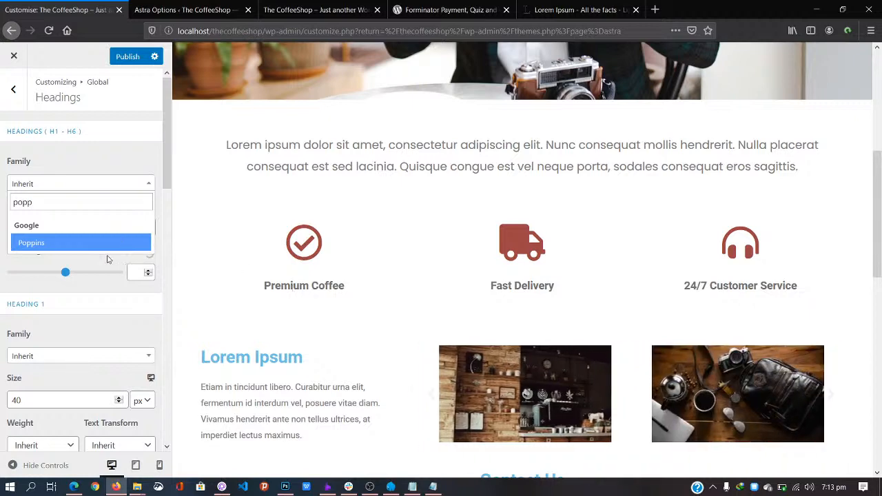
click(120, 238)
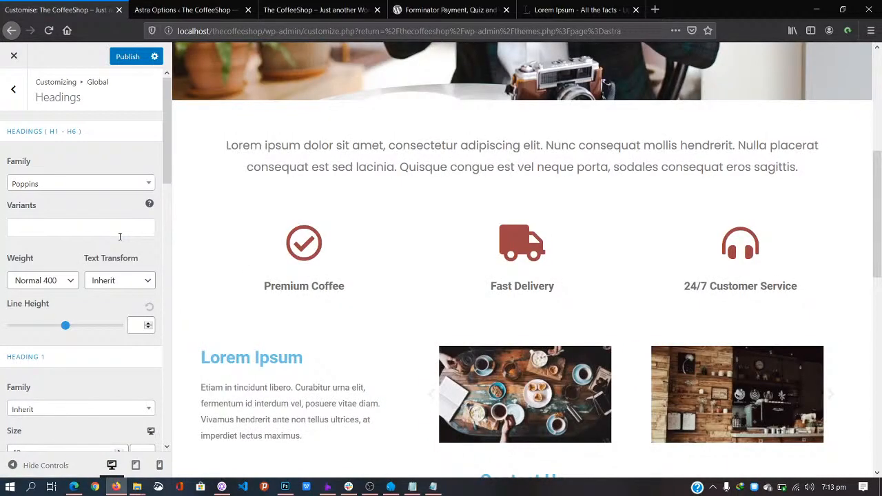
scroll(82, 300, down, 4)
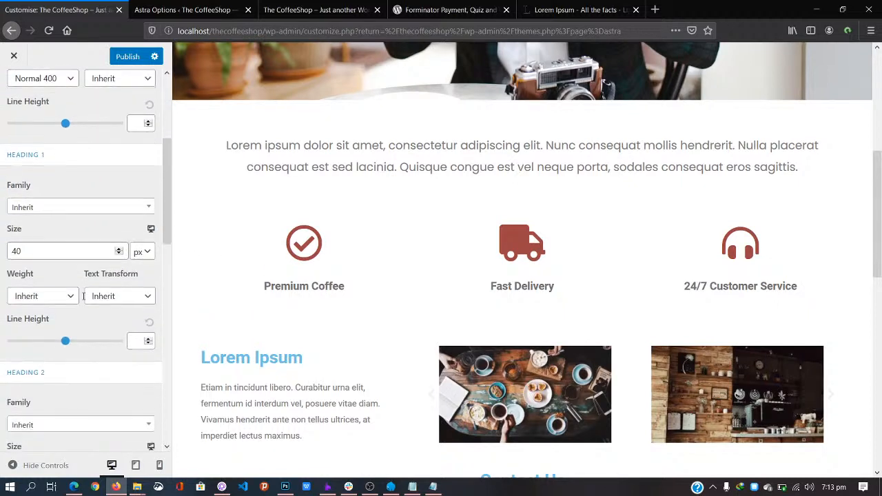
scroll(83, 300, up, 1)
scroll(83, 300, down, 1)
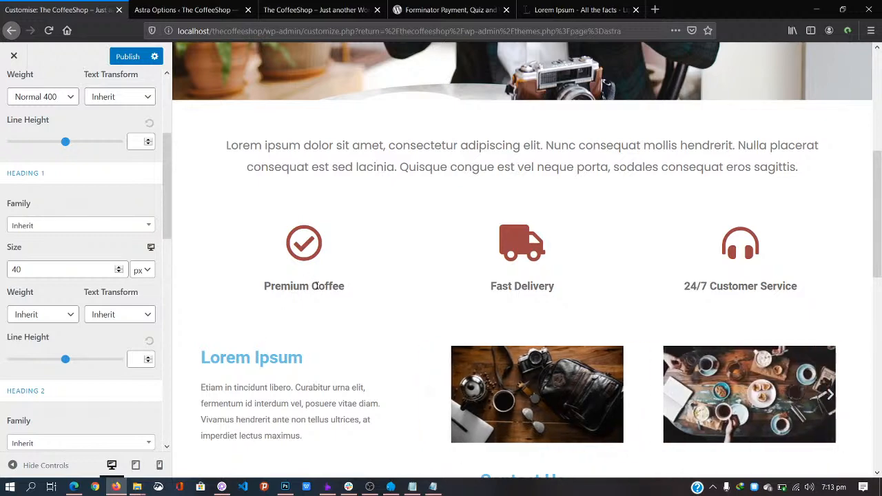
scroll(71, 300, down, 8)
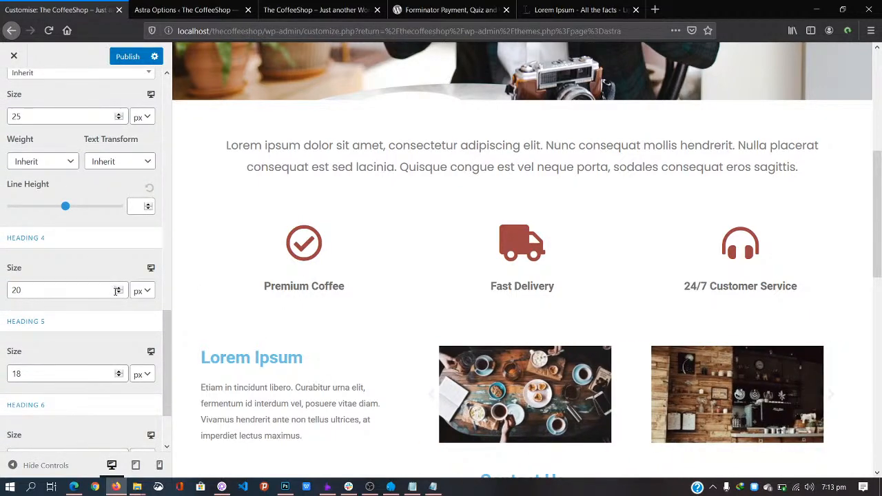
scroll(98, 305, down, 2)
scroll(98, 306, up, 1)
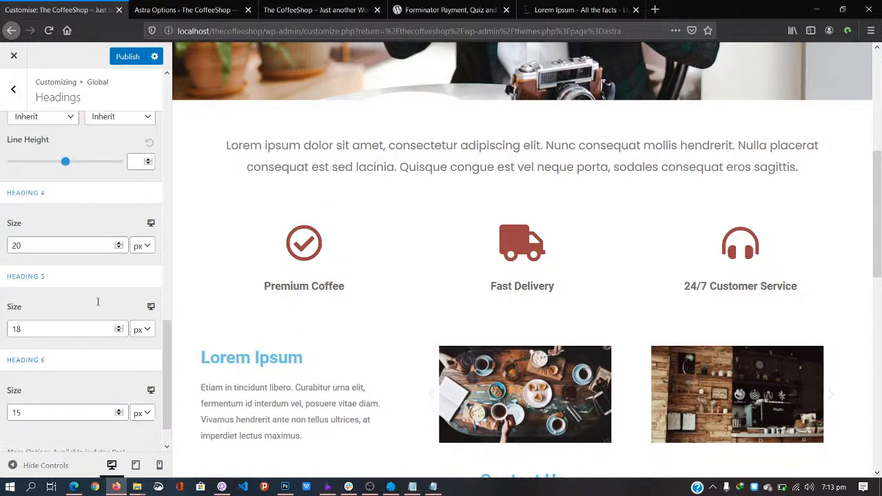
scroll(106, 293, up, 8)
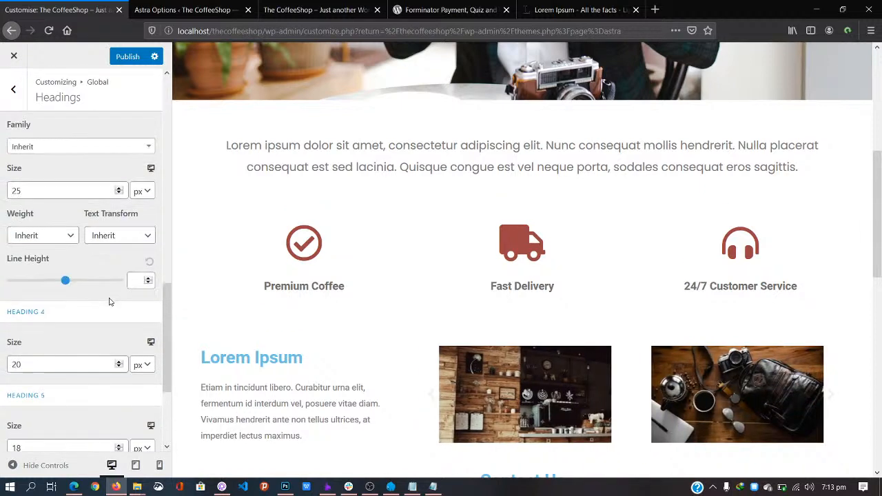
scroll(109, 298, up, 3)
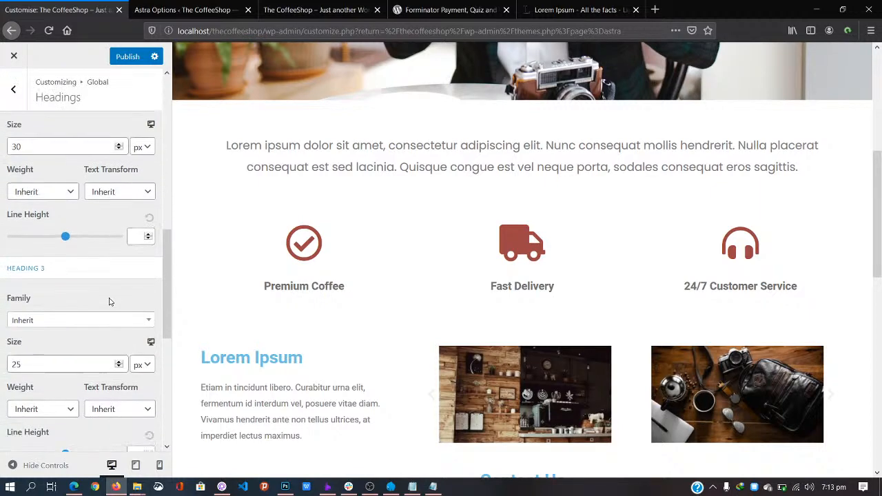
scroll(109, 301, down, 10)
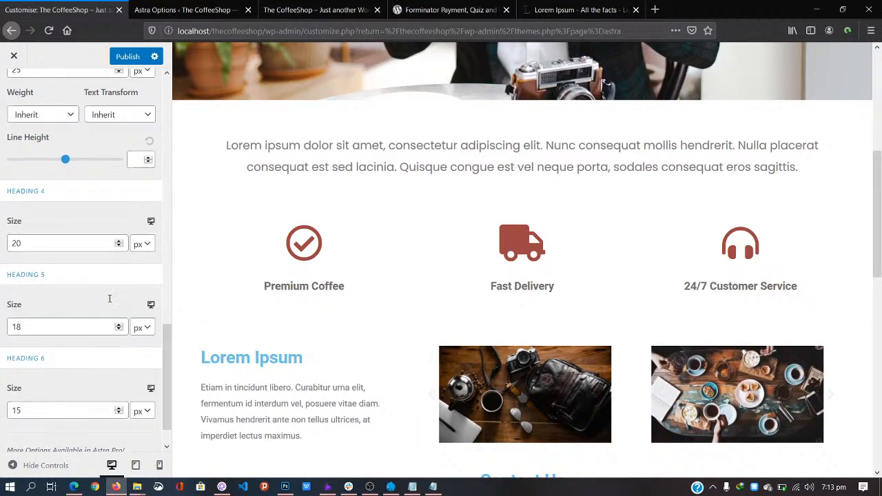
scroll(109, 297, up, 5)
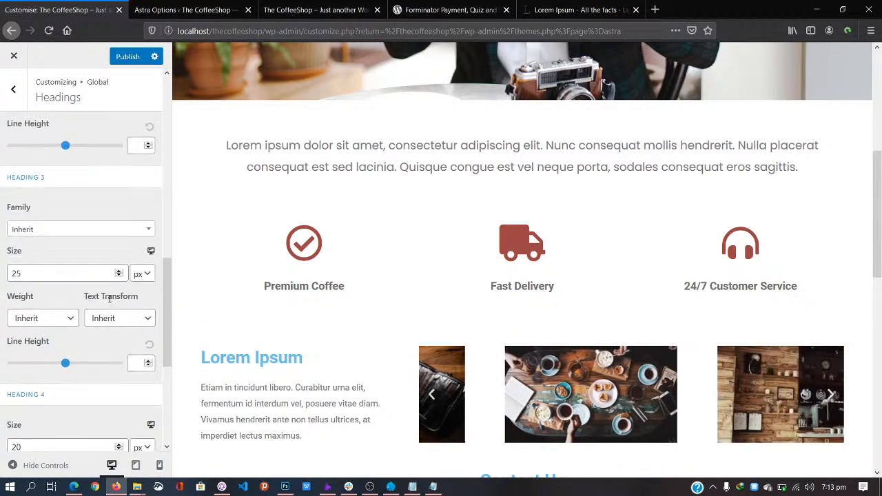
scroll(109, 301, up, 6)
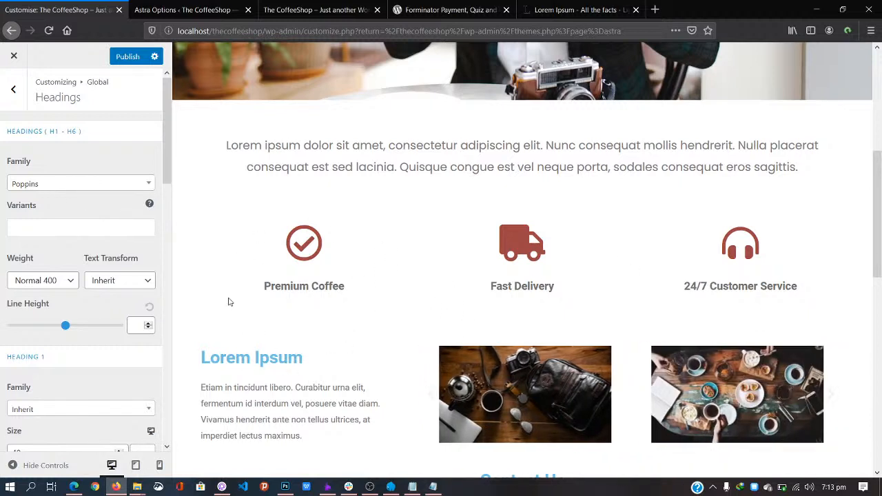
Step: Publish the Poppins font changes and go to the Header's Primary Header settings
click(121, 60)
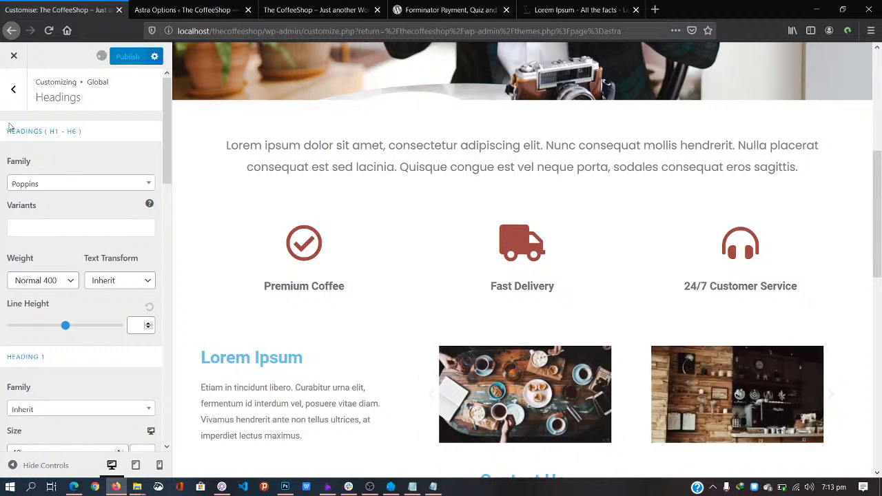
click(13, 89)
click(16, 96)
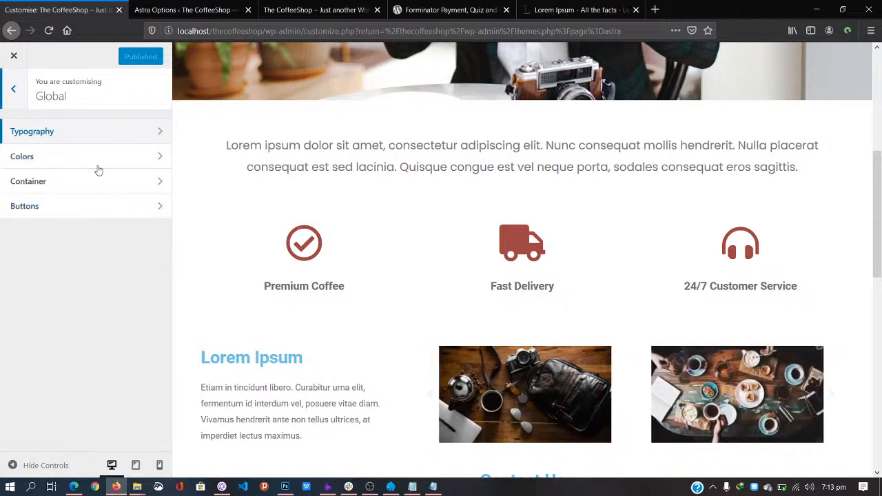
click(11, 88)
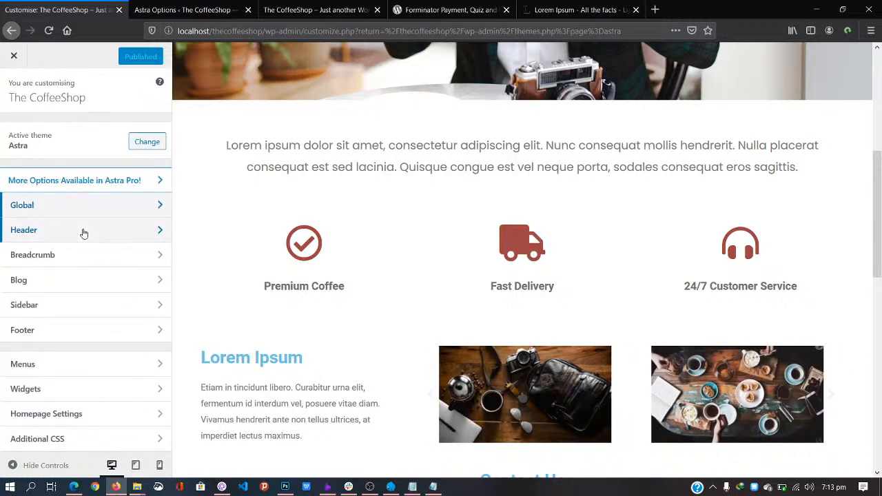
click(88, 229)
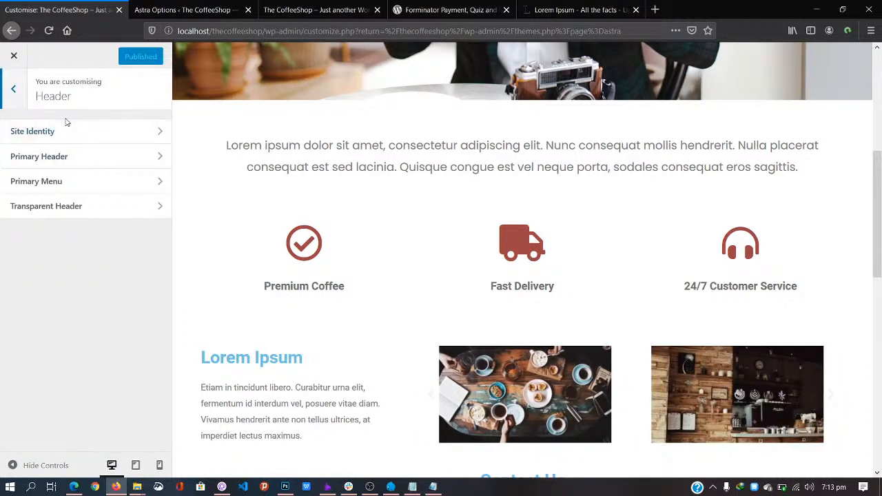
click(90, 157)
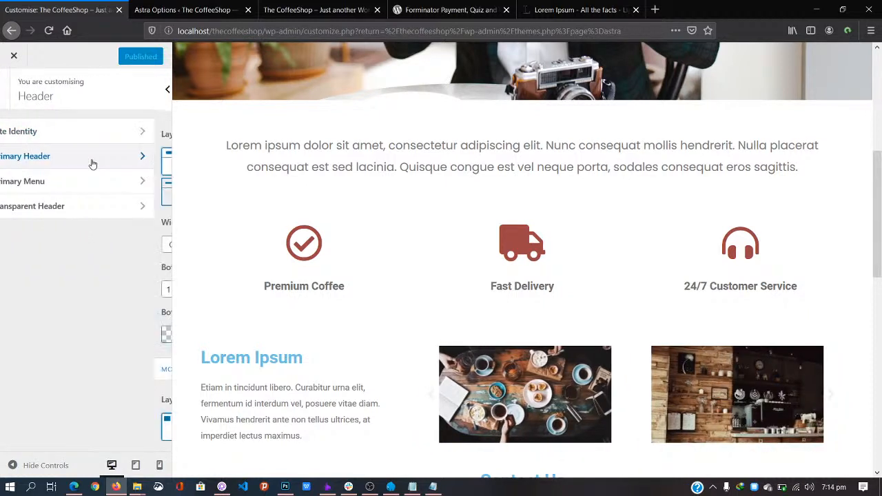
scroll(302, 148, up, 5)
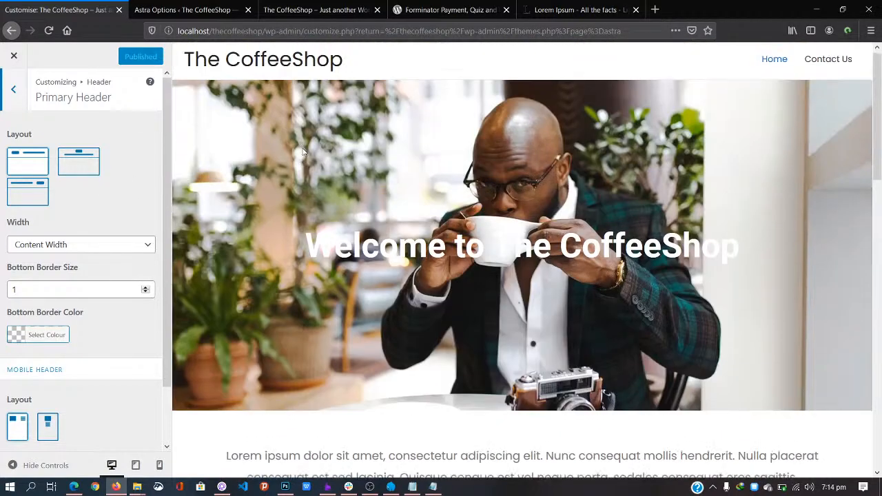
Step: Choose the title-left, menu-right primary header layout and set its width to Full Width
click(80, 170)
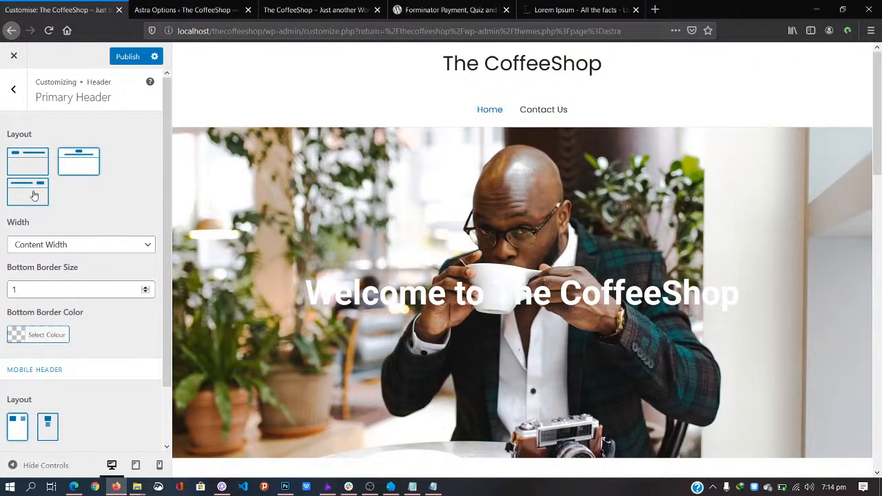
click(33, 195)
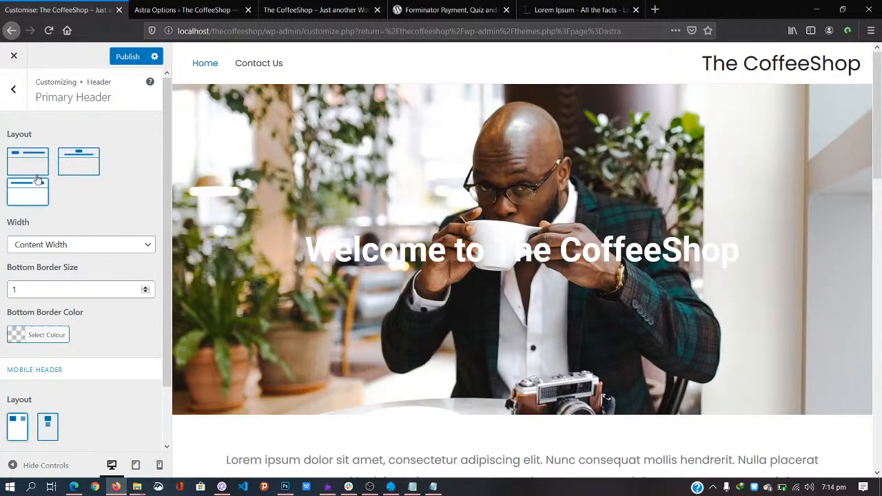
click(38, 166)
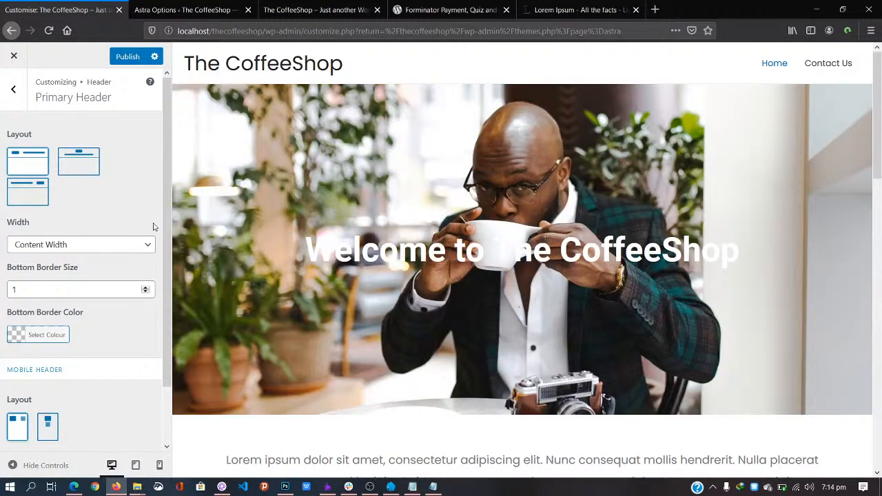
click(150, 247)
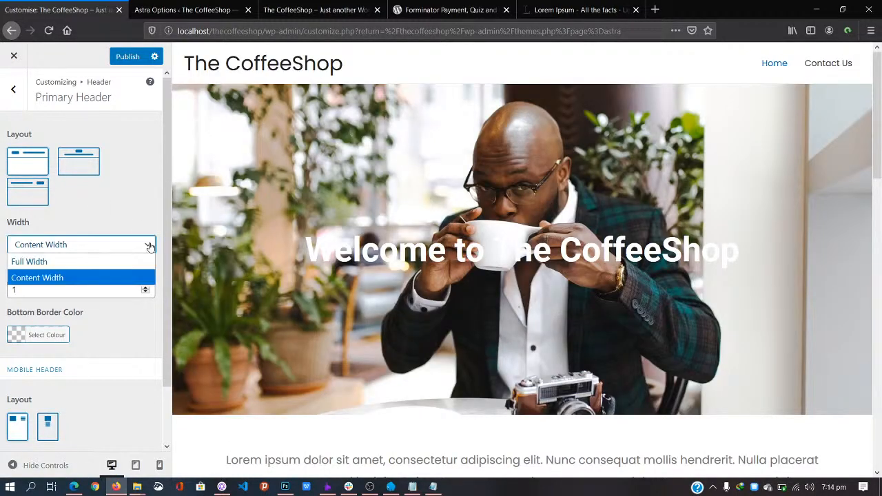
click(127, 261)
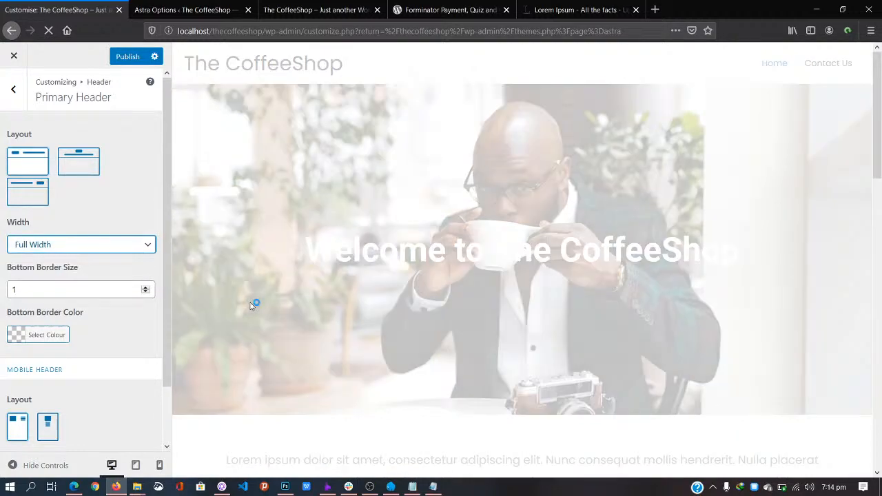
scroll(251, 305, down, 2)
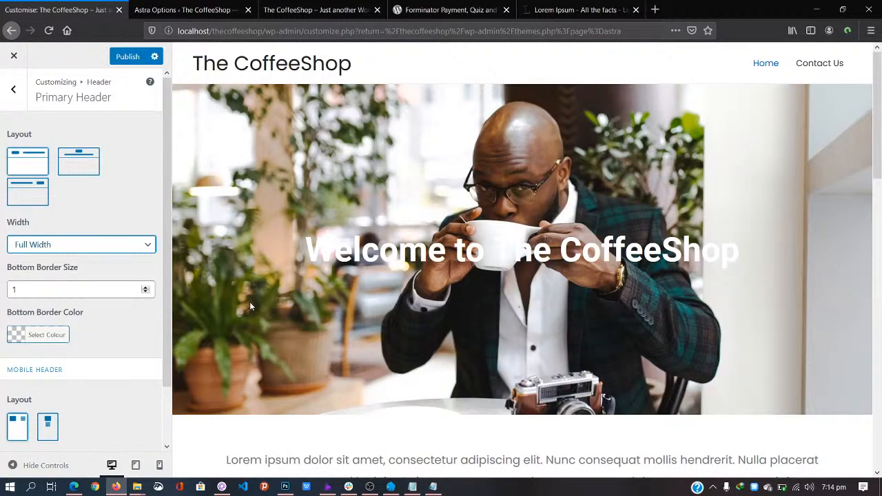
scroll(249, 302, down, 4)
scroll(252, 305, down, 1)
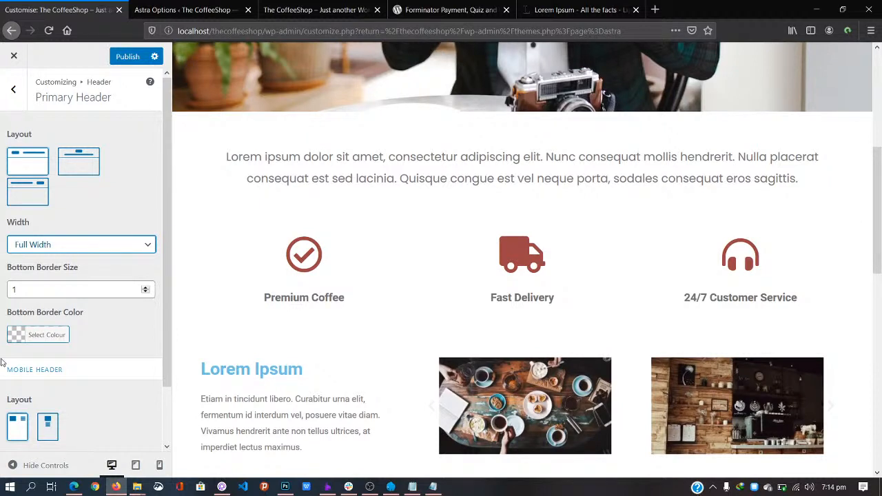
scroll(1, 362, down, 2)
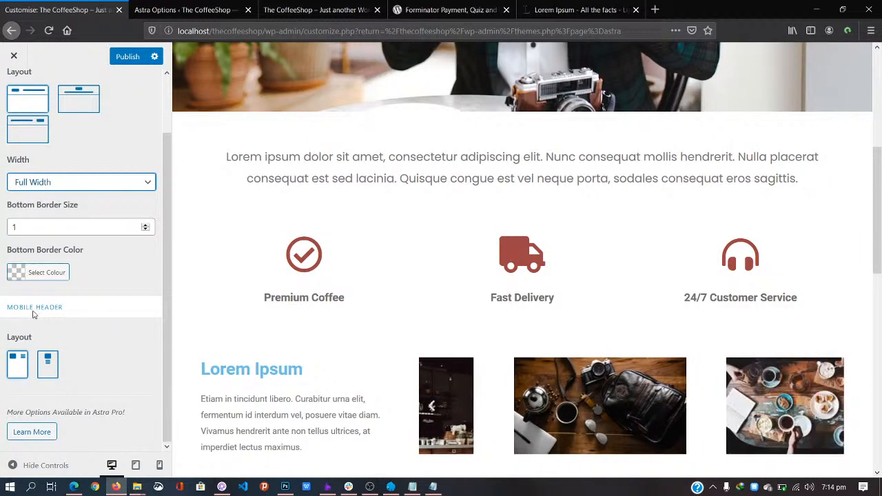
Step: Keep the original mobile header layout and publish the header changes
click(48, 365)
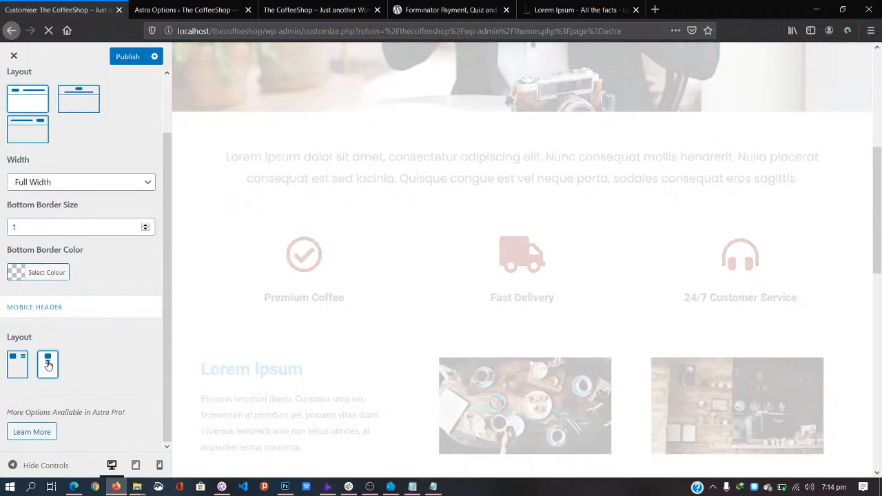
click(16, 367)
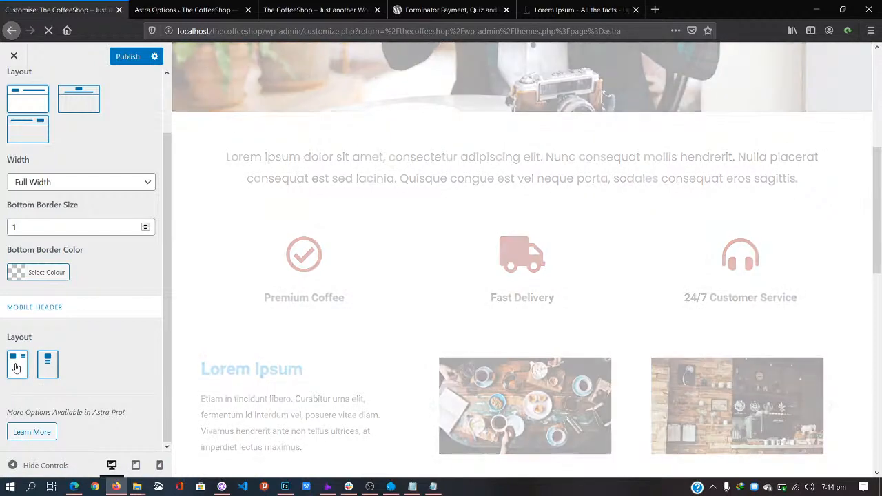
scroll(65, 296, up, 1)
scroll(48, 206, up, 2)
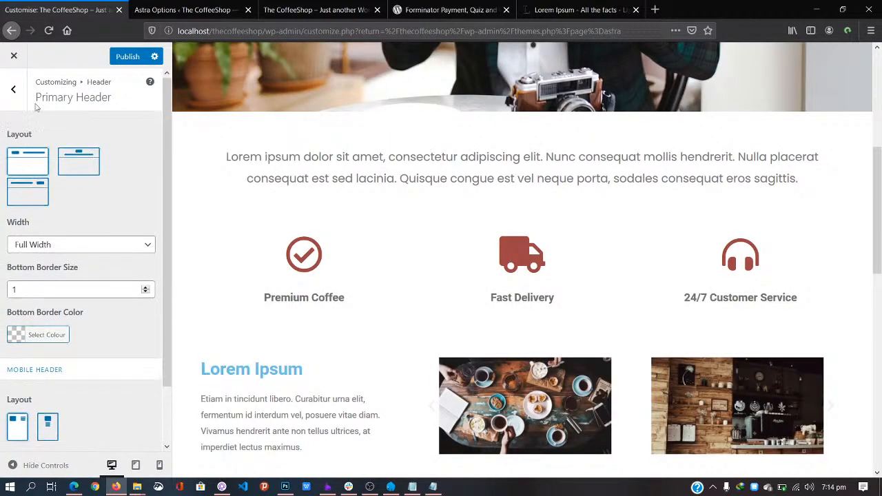
click(14, 88)
click(126, 56)
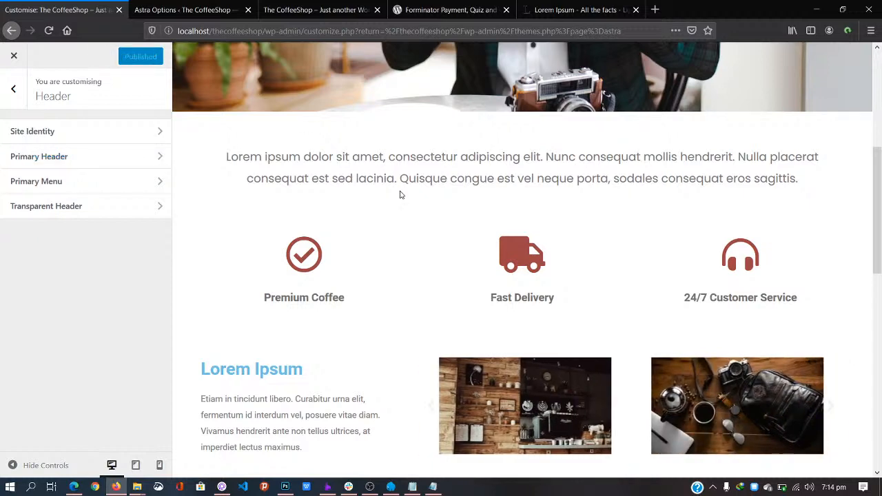
scroll(400, 195, down, 10)
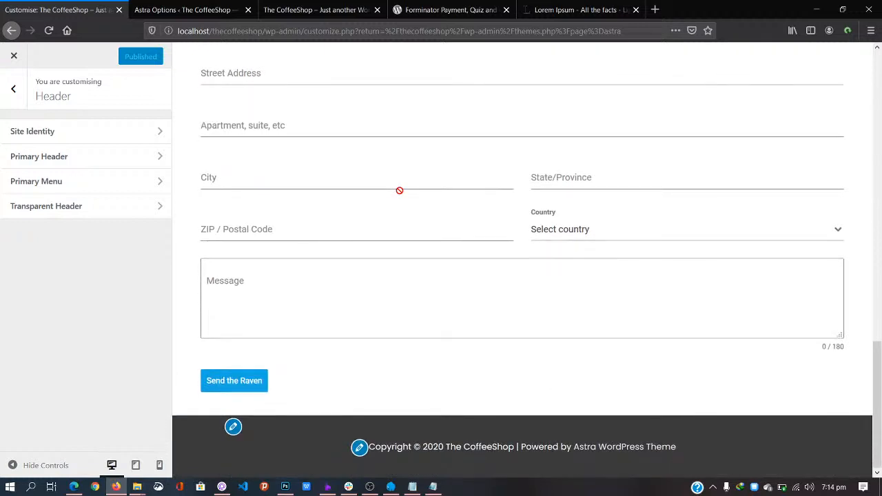
Step: Reload the live CoffeeShop homepage and scroll down to its Contact Us form
scroll(400, 190, up, 2)
scroll(400, 191, down, 2)
click(212, 7)
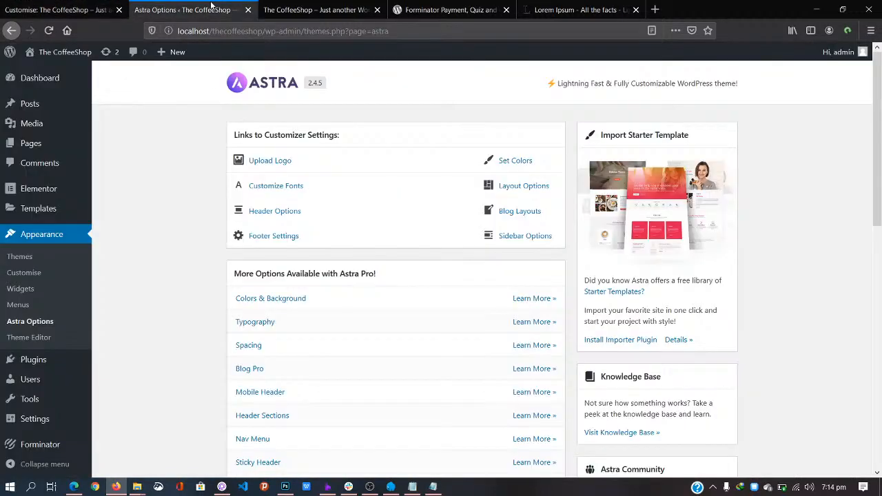
click(304, 8)
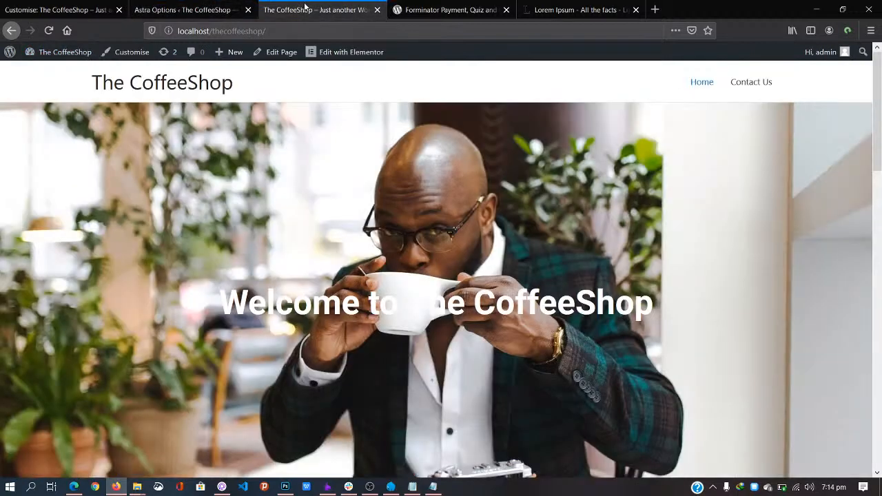
click(185, 83)
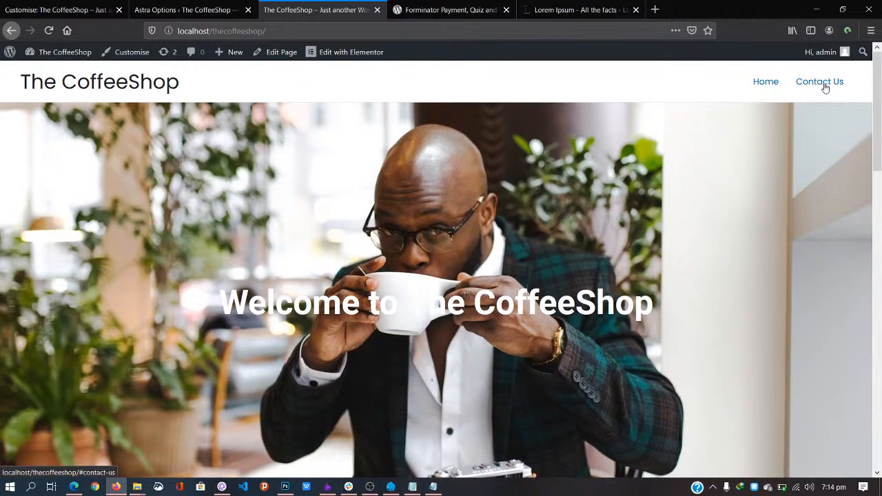
drag(878, 76, 815, 290)
Step: Fill in a first name and e-mail address, enter the message 'I need coffee', and submit the form
click(481, 197)
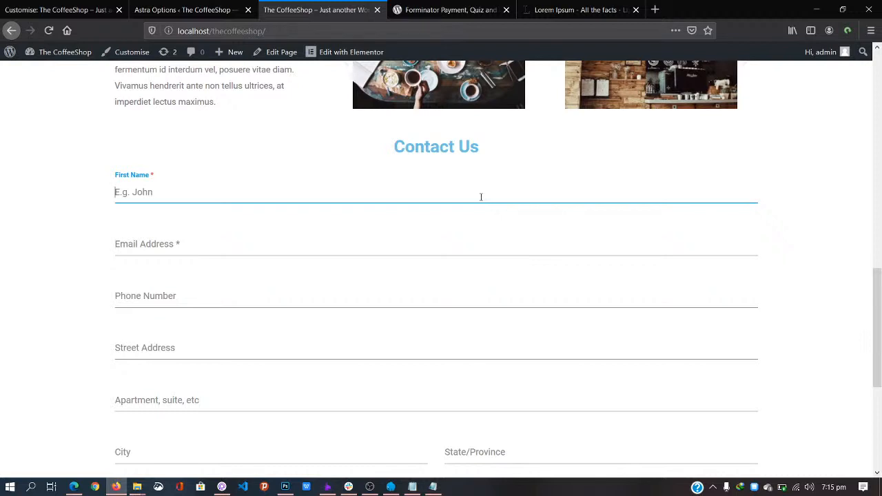
text(John)
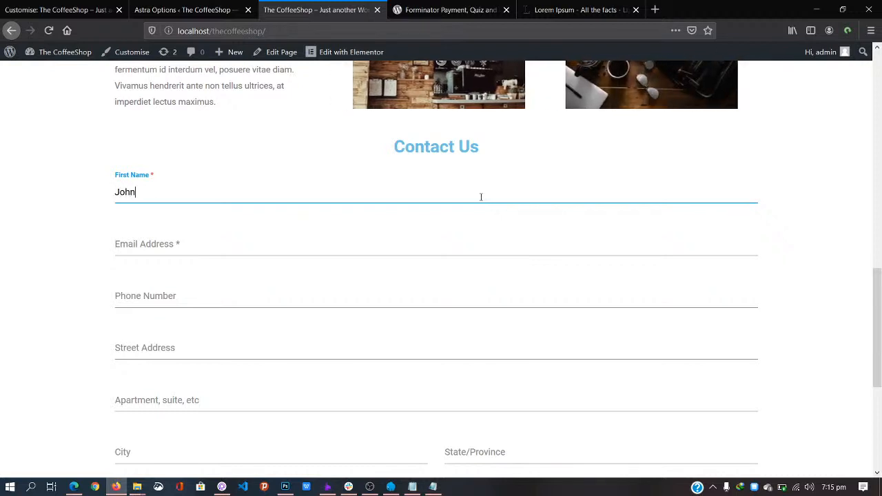
click(476, 242)
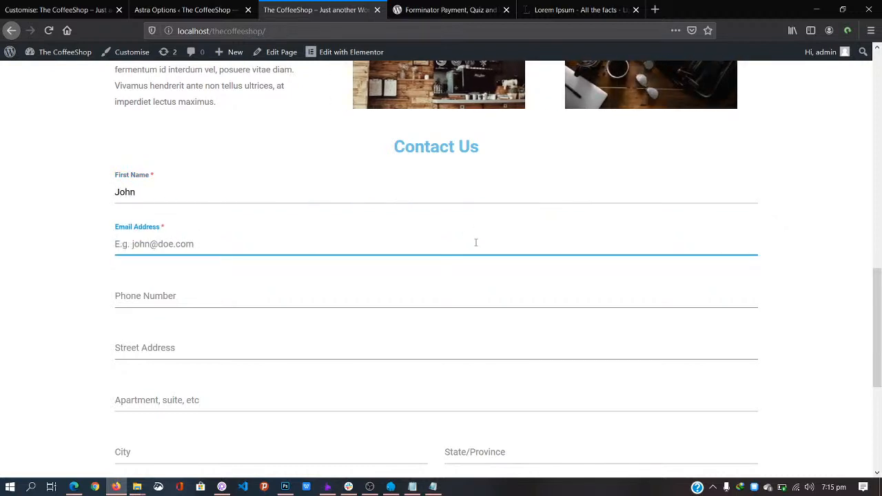
text(john@example.com)
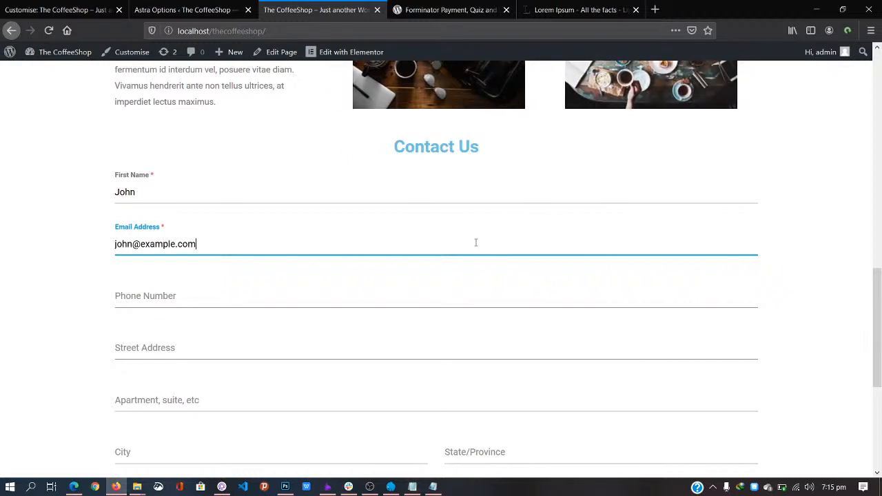
key(Tab)
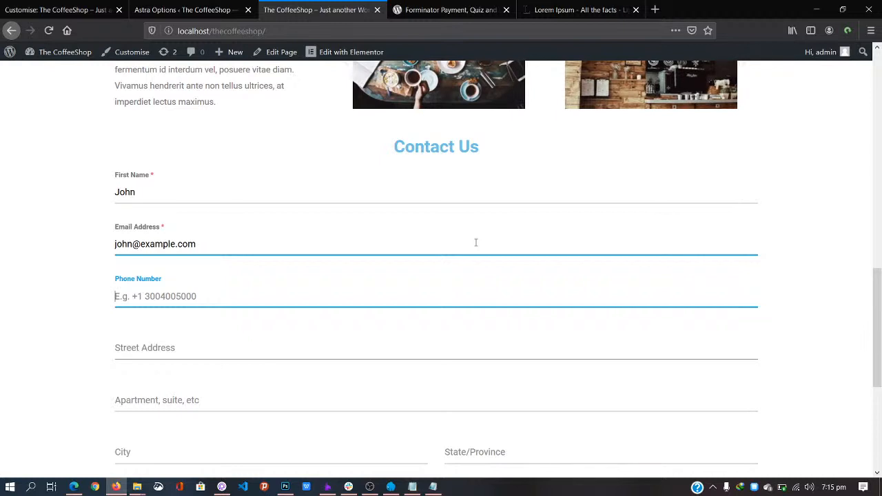
key(Tab)
scroll(455, 388, down, 4)
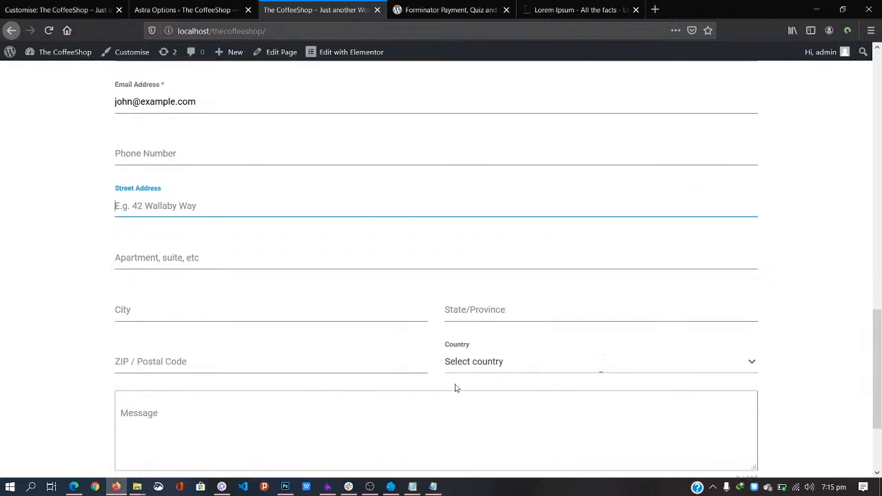
click(316, 335)
text(I need coffee)
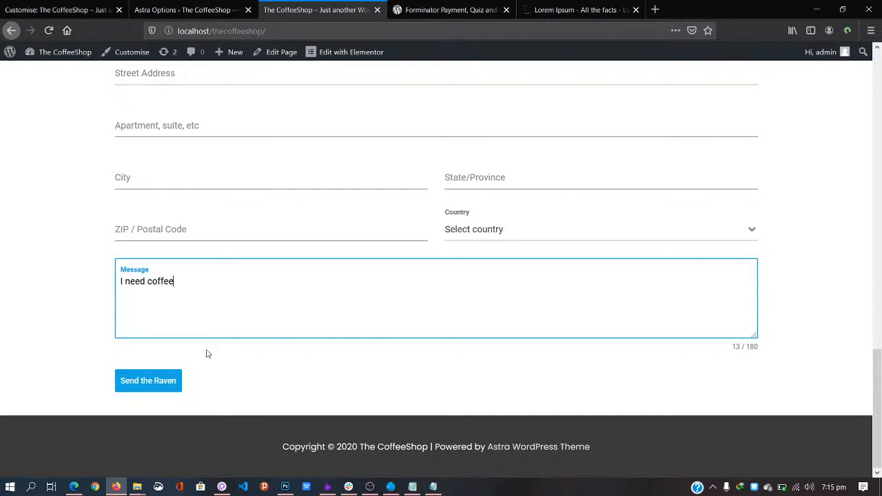
click(157, 381)
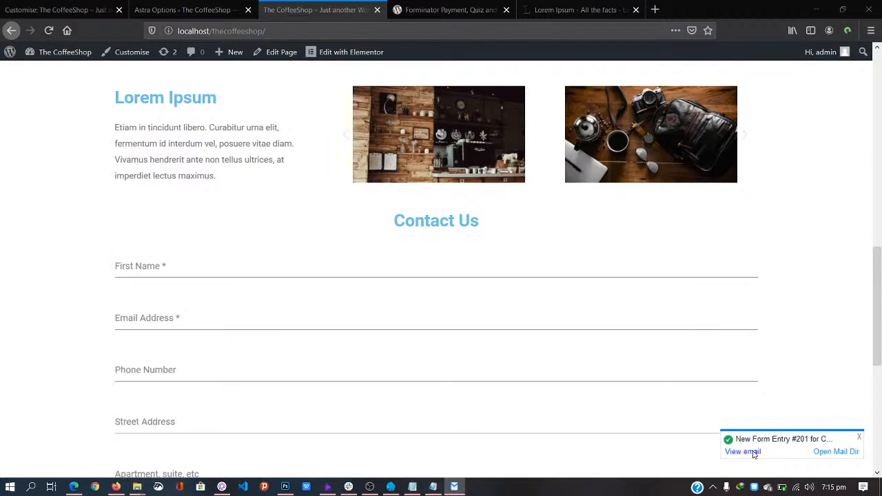
click(753, 453)
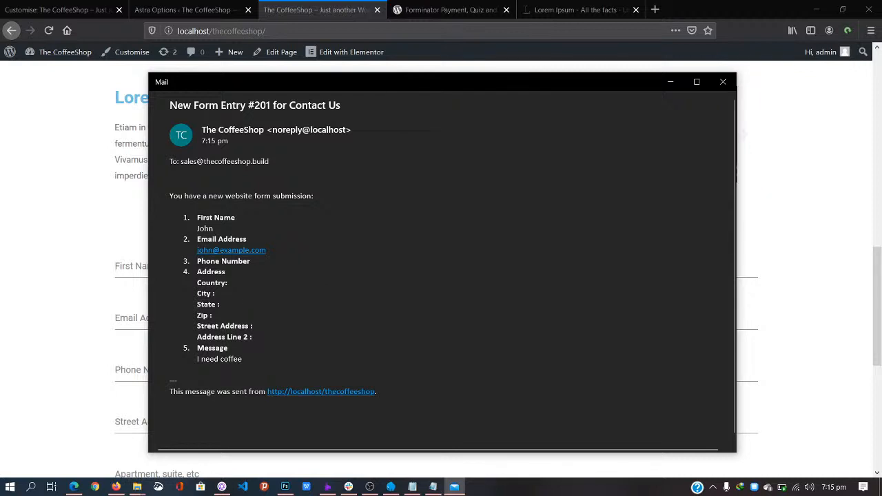
key(alt+Tab)
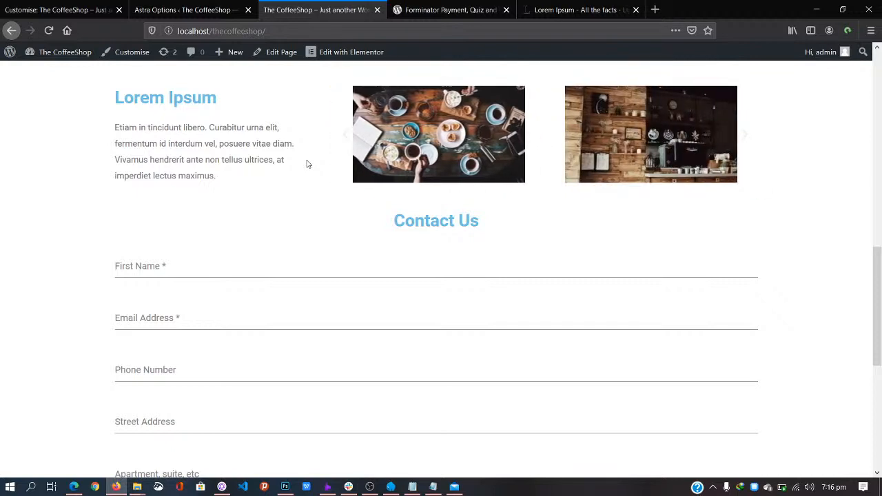
drag(881, 286, 880, 87)
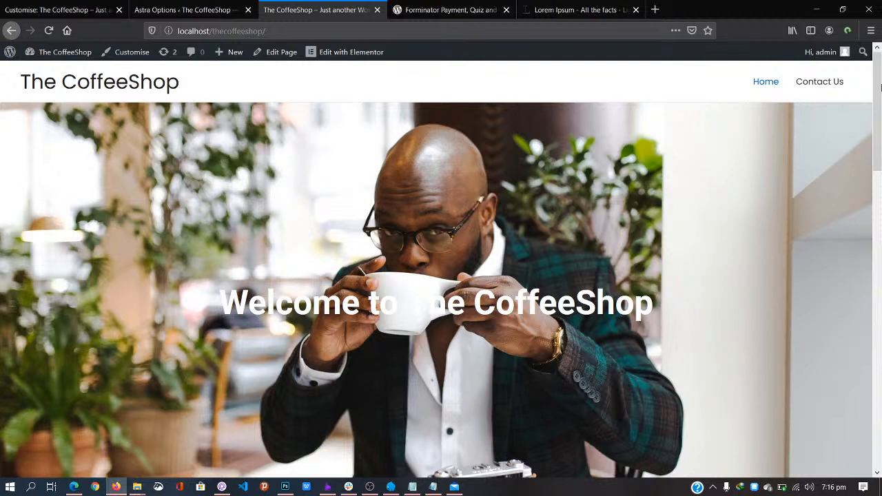
click(833, 83)
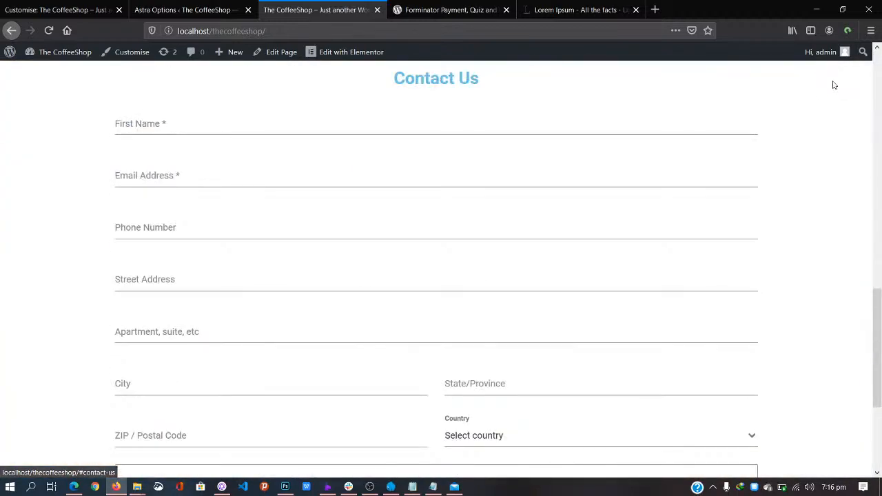
scroll(514, 268, down, 3)
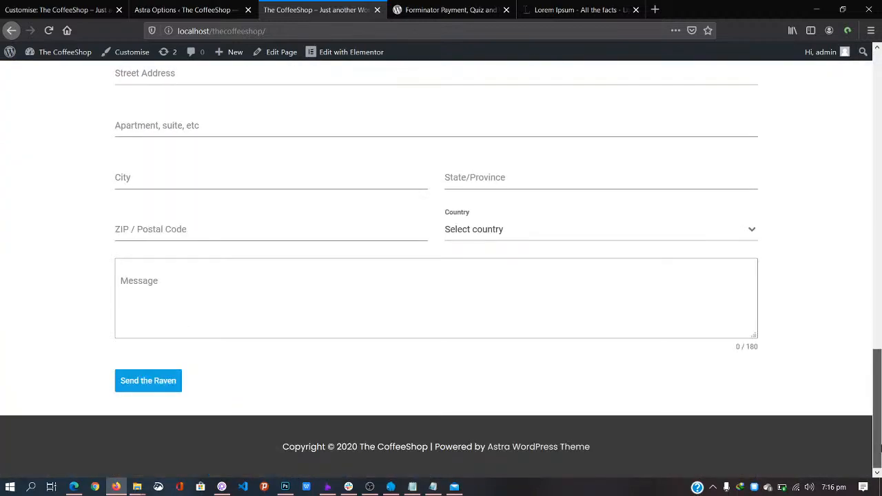
click(514, 267)
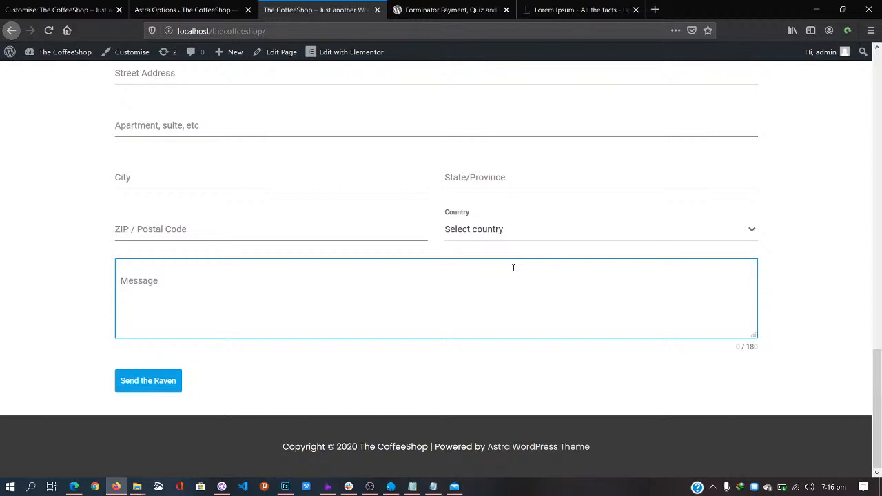
click(788, 359)
drag(875, 409, 844, 103)
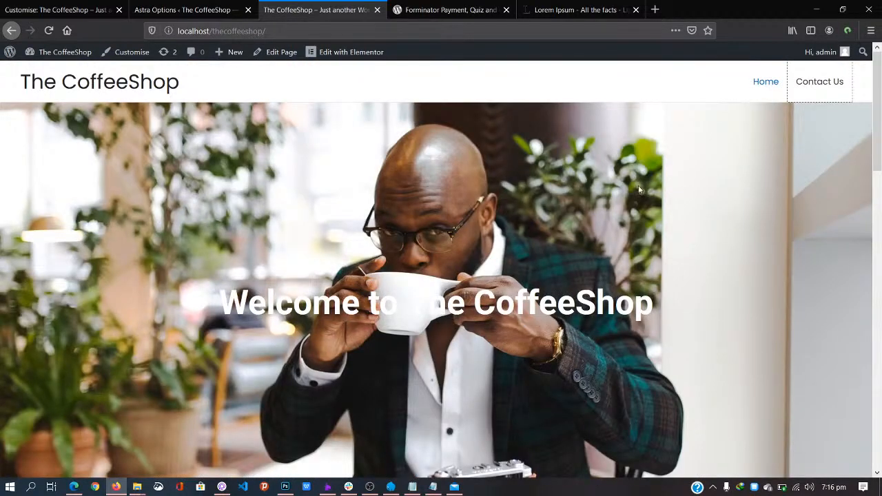